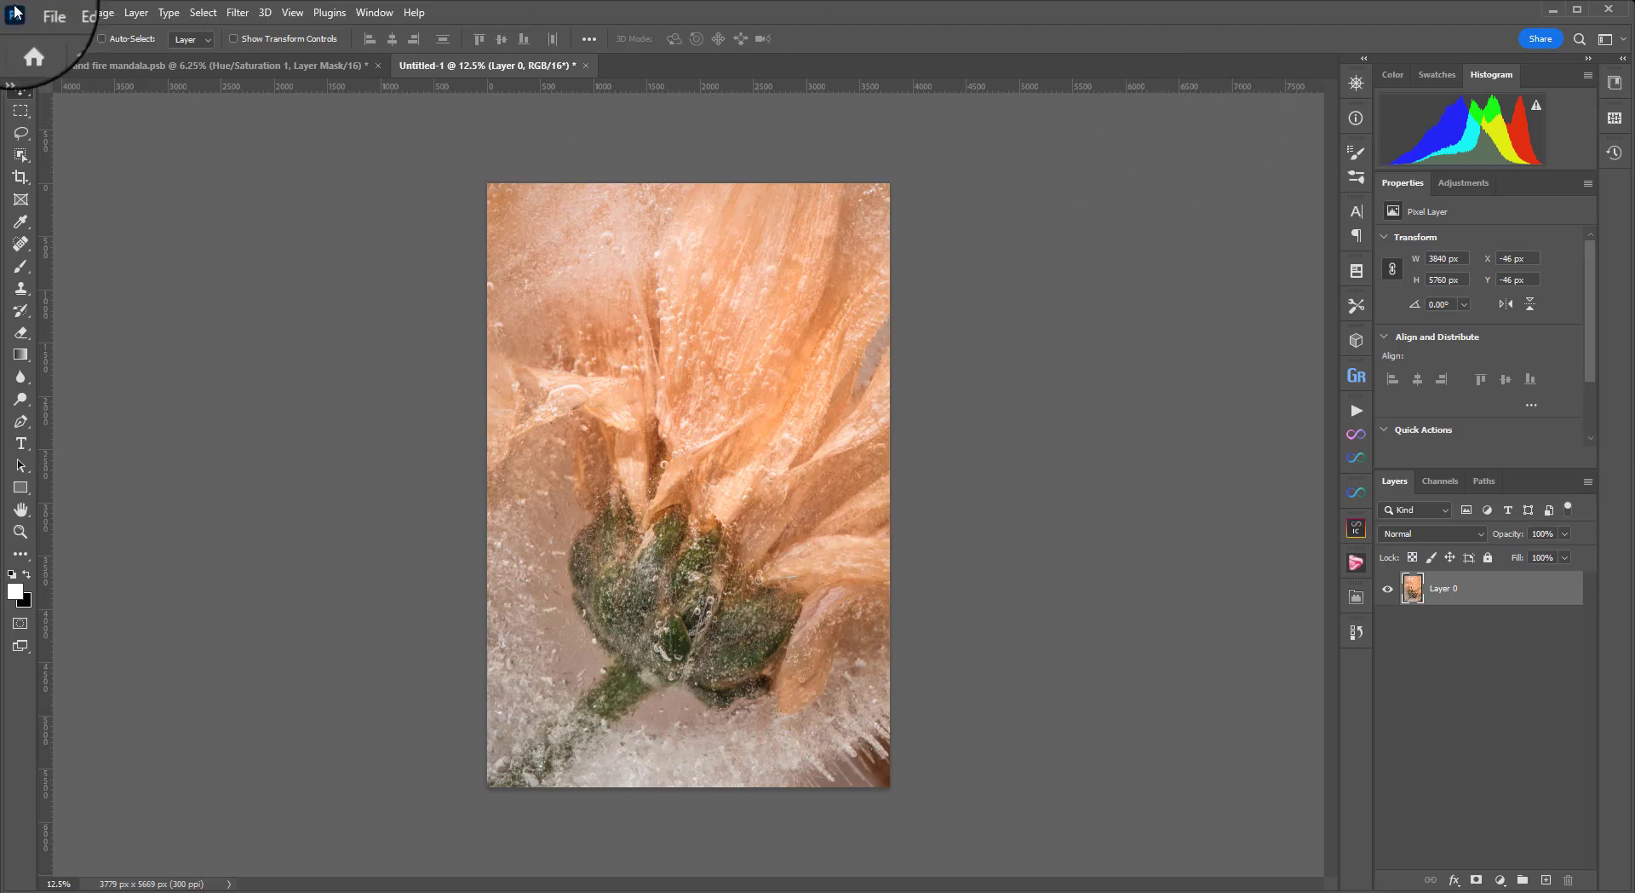
{"action": "left_click", "coordinate": [40, 12]}
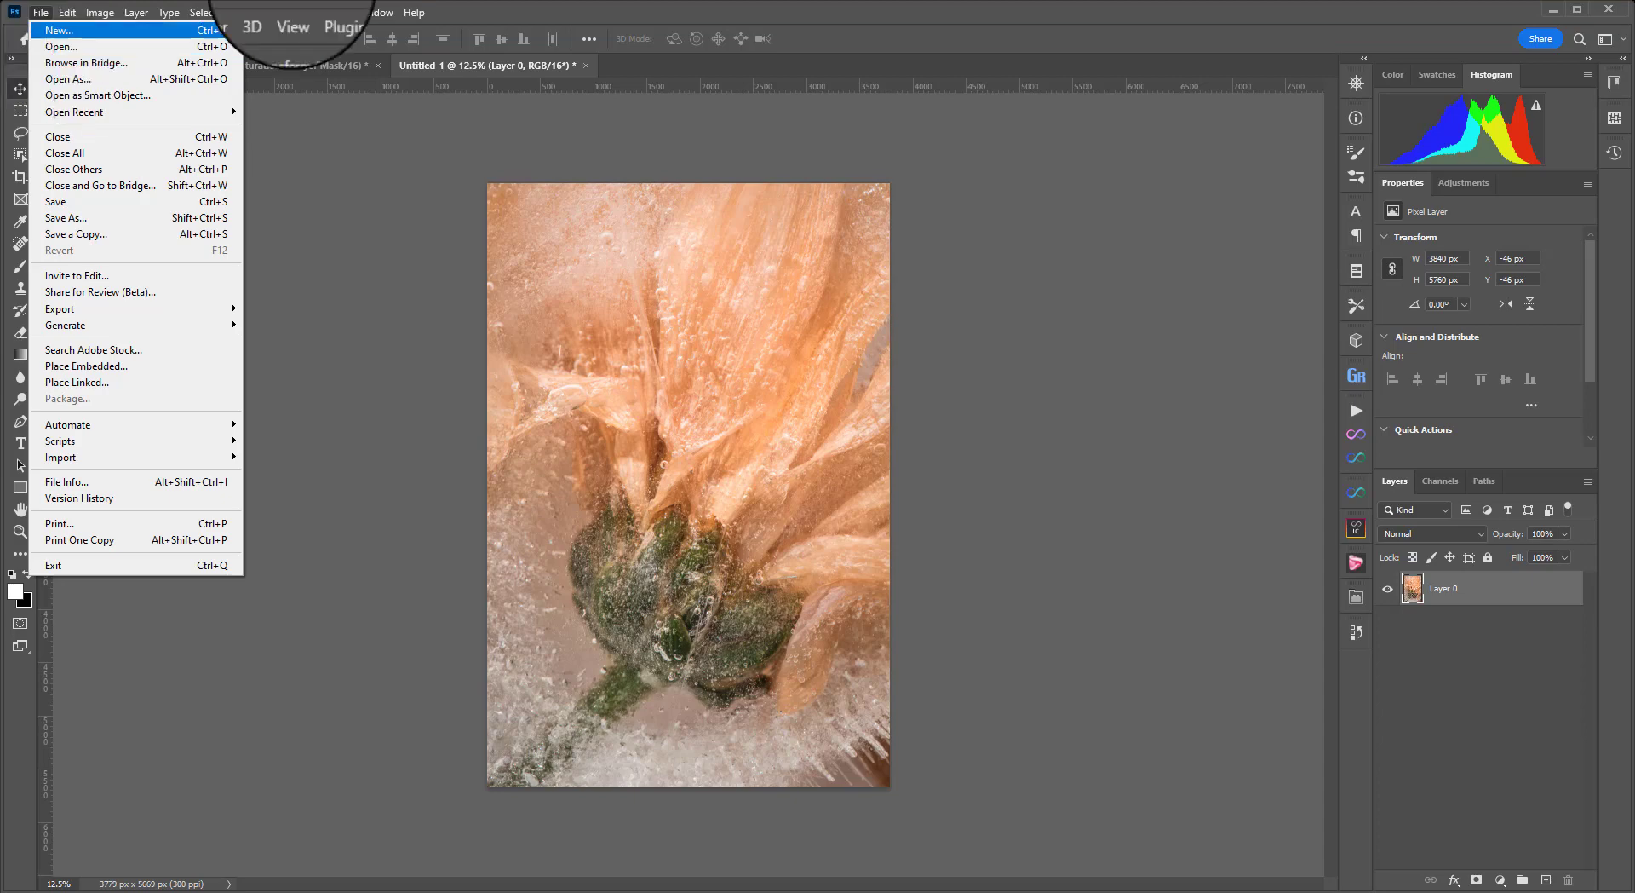
{"action": "left_click", "coordinate": [882, 17]}
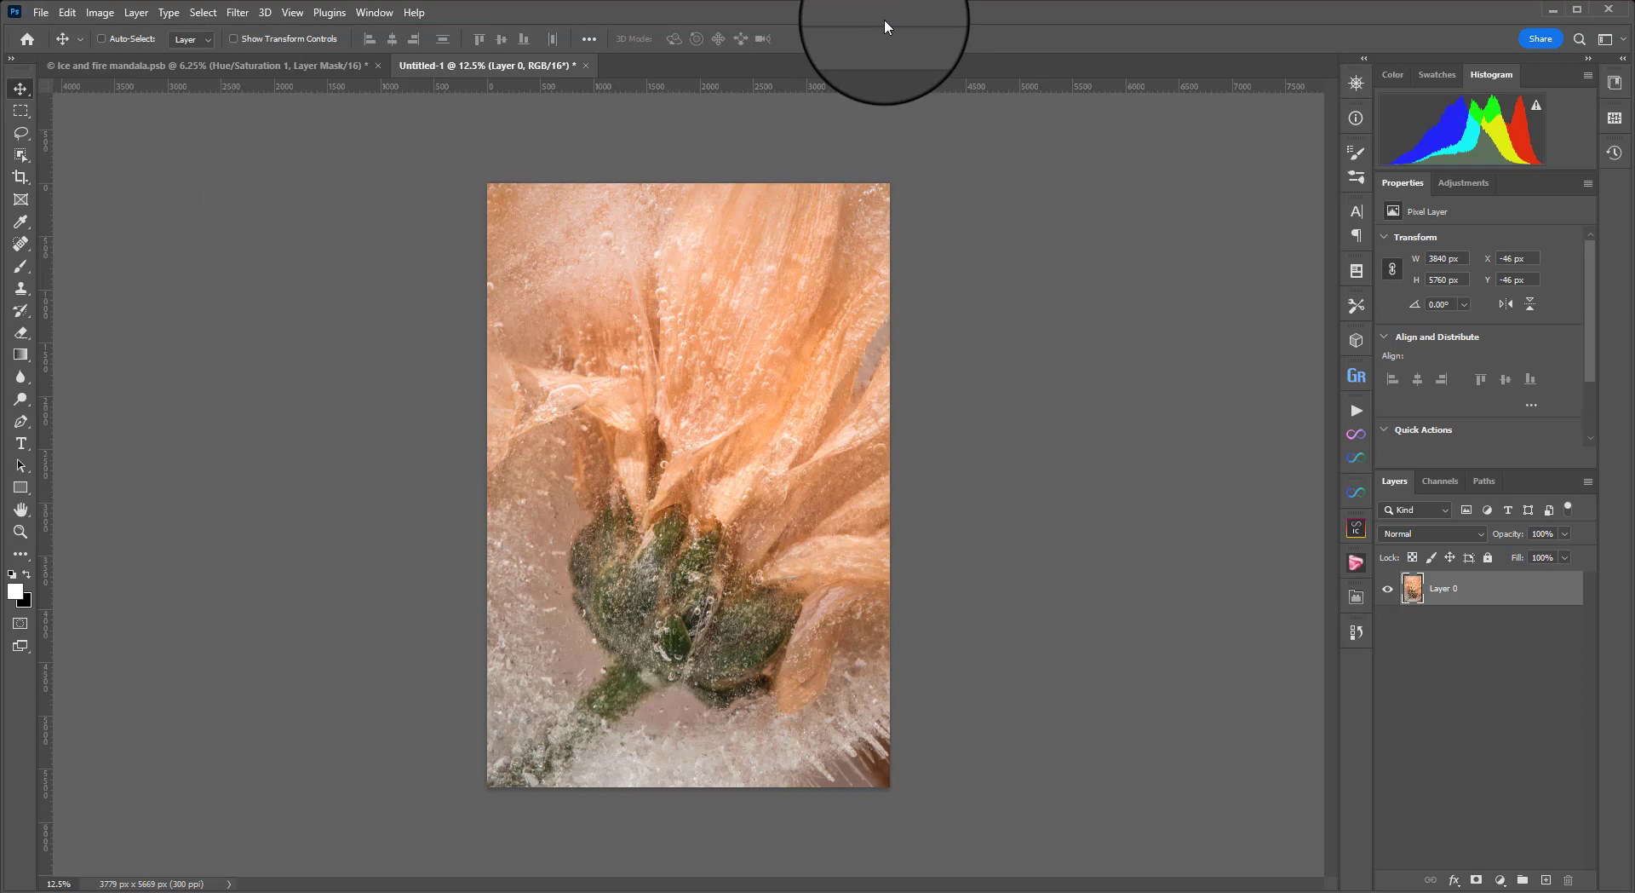
Crop in W x H x Resolution mode to extend the canvas rightward and downward to about 9587 x 13341 px
{"action": "key", "text": "c"}
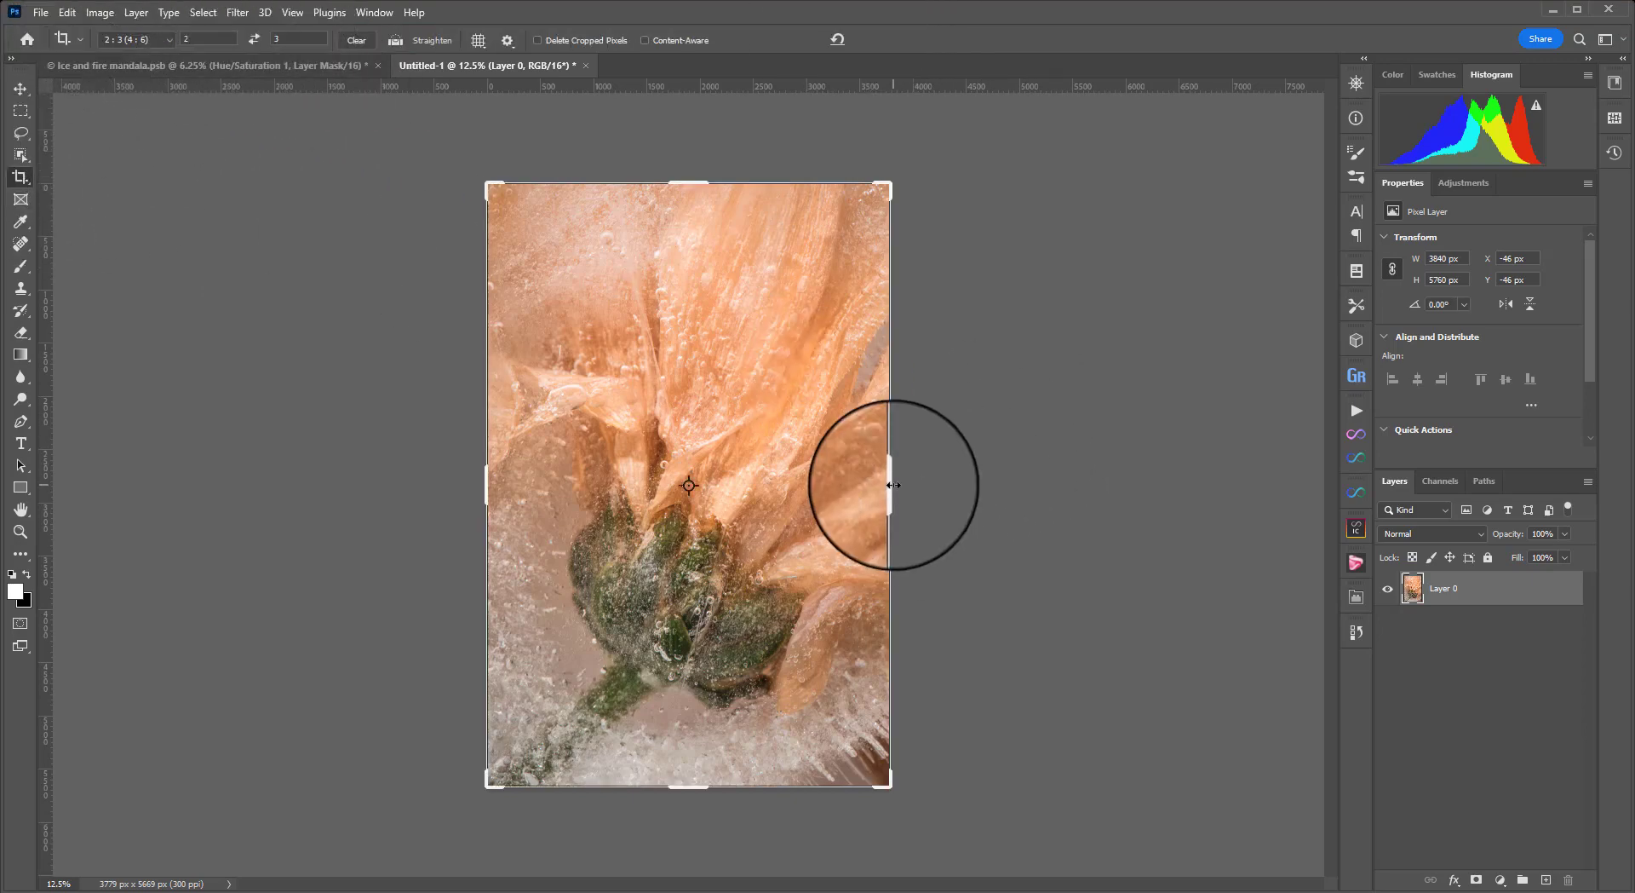
{"action": "left_click_drag", "start_coordinate": [893, 485], "coordinate": [999, 489]}
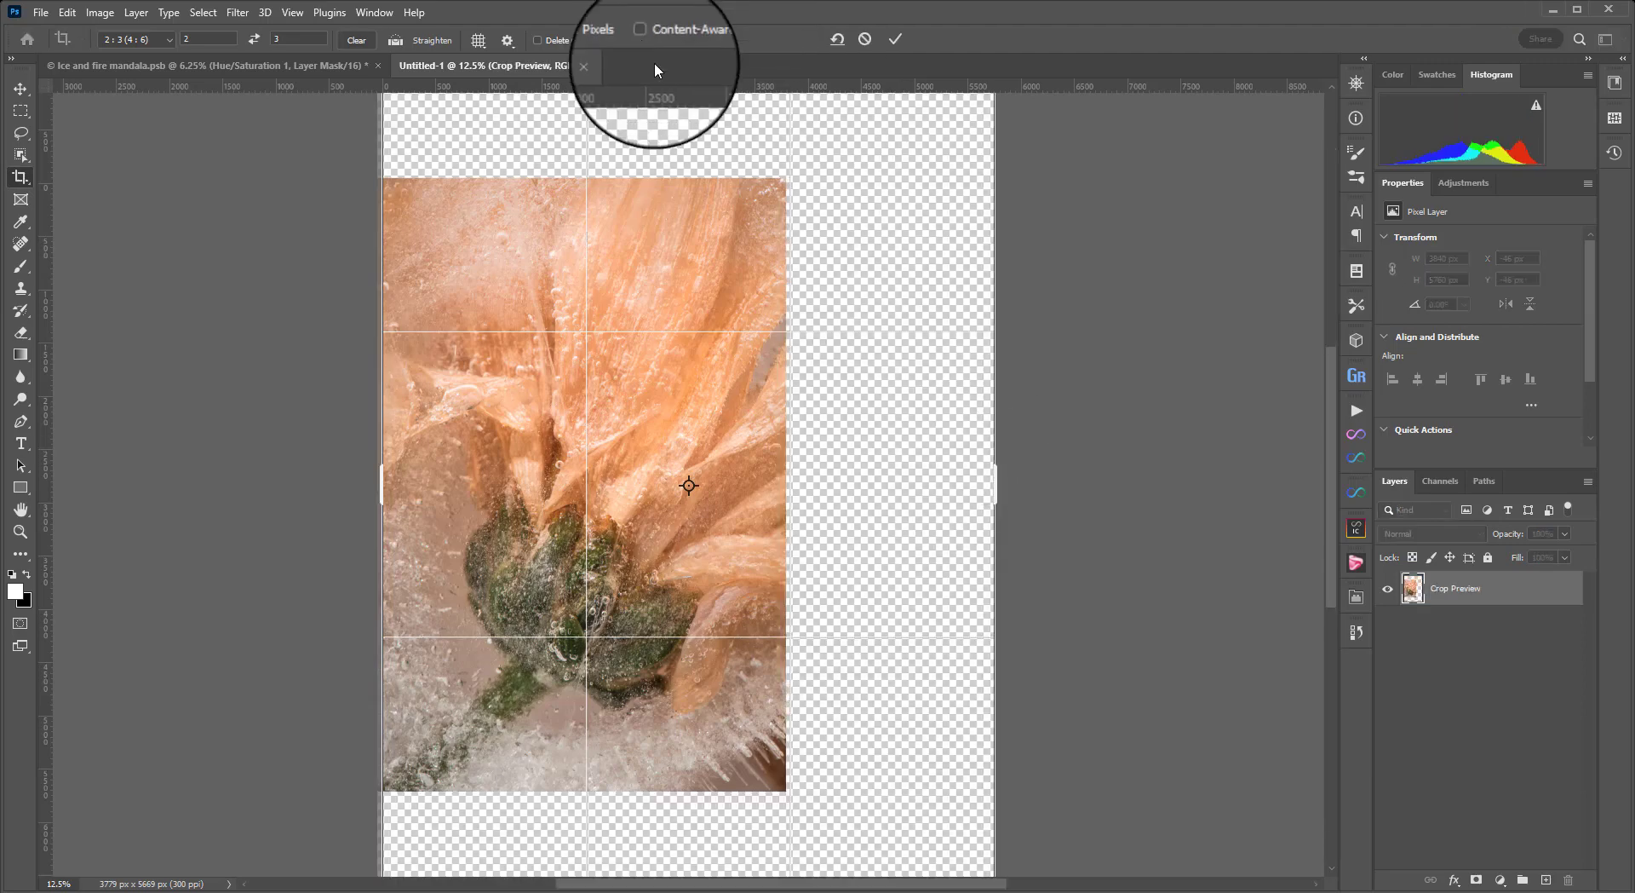
{"action": "left_click", "coordinate": [869, 40]}
{"action": "left_click", "coordinate": [161, 43]}
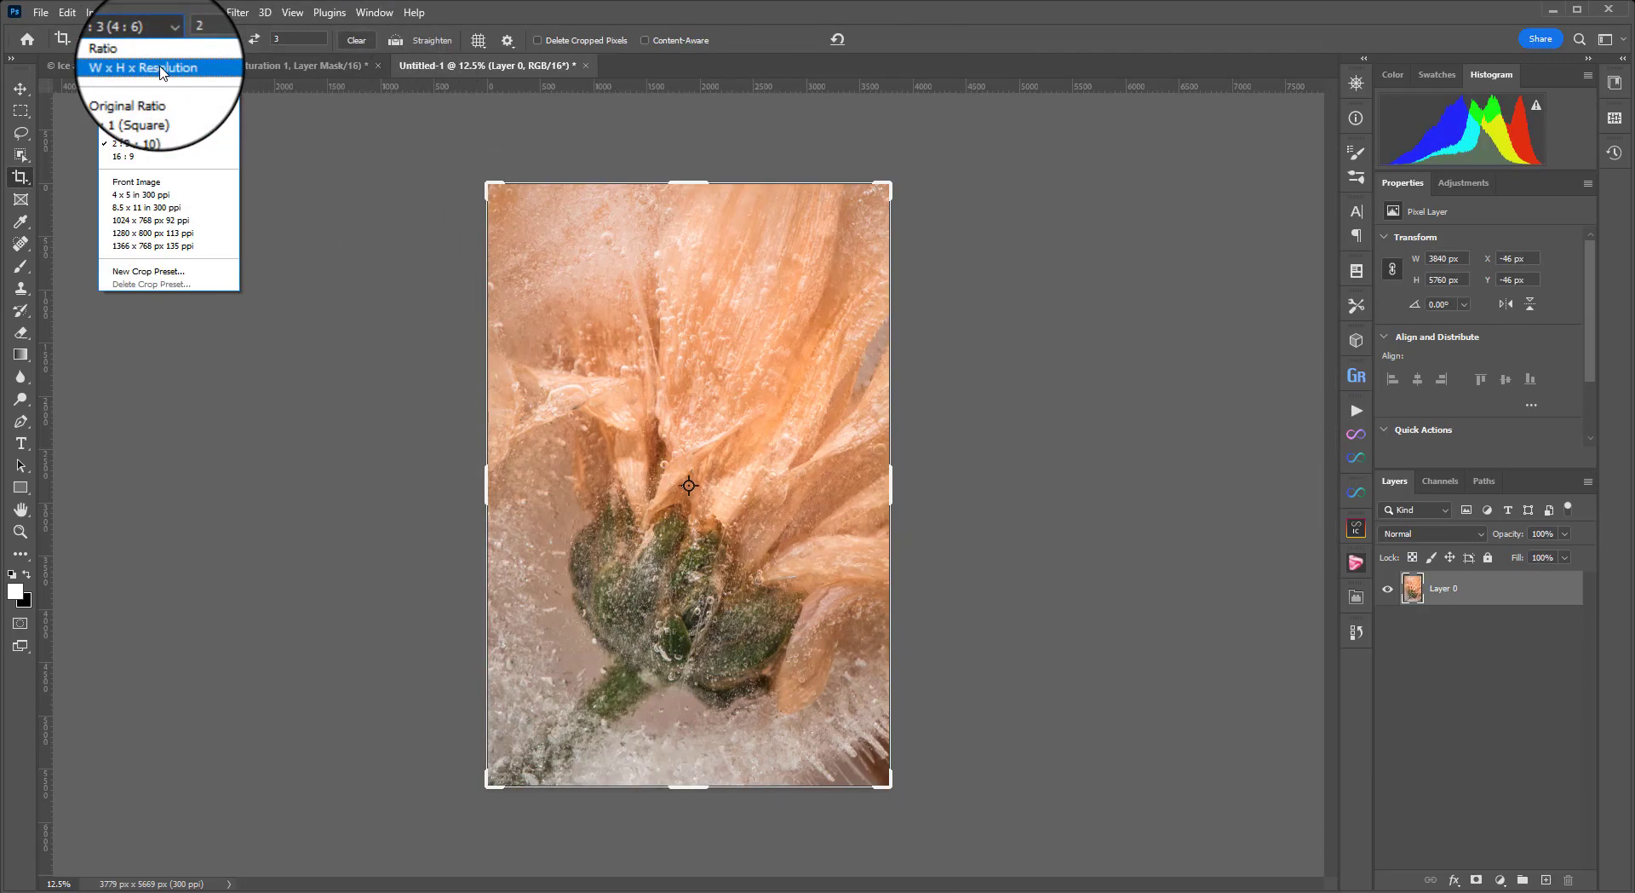
{"action": "left_click", "coordinate": [162, 71]}
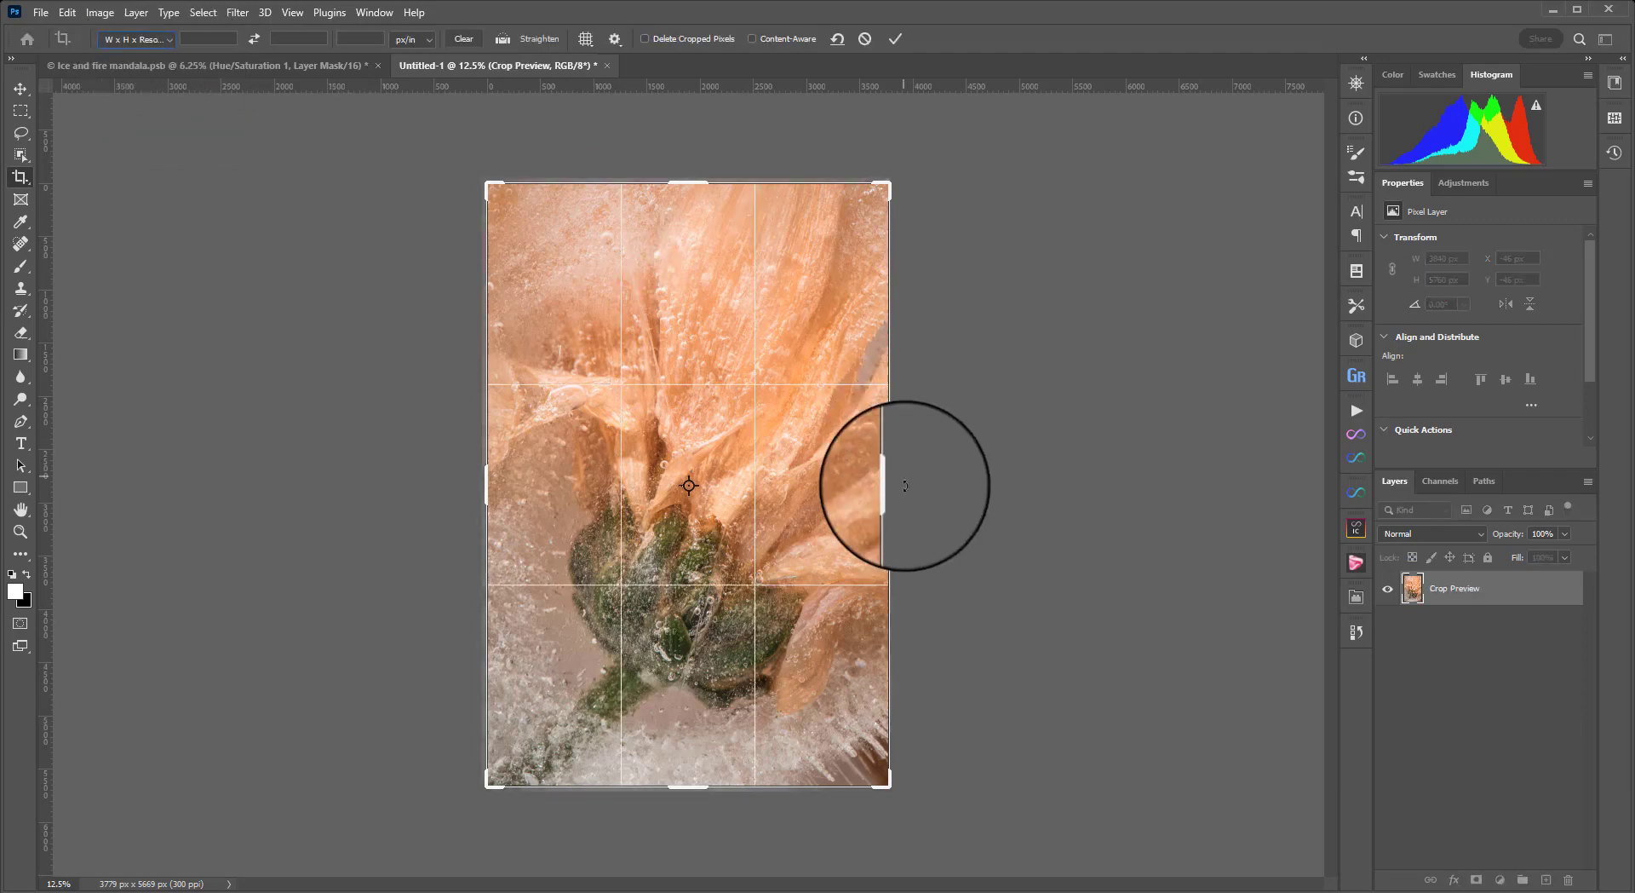
{"action": "left_click_drag", "start_coordinate": [893, 487], "coordinate": [1181, 515]}
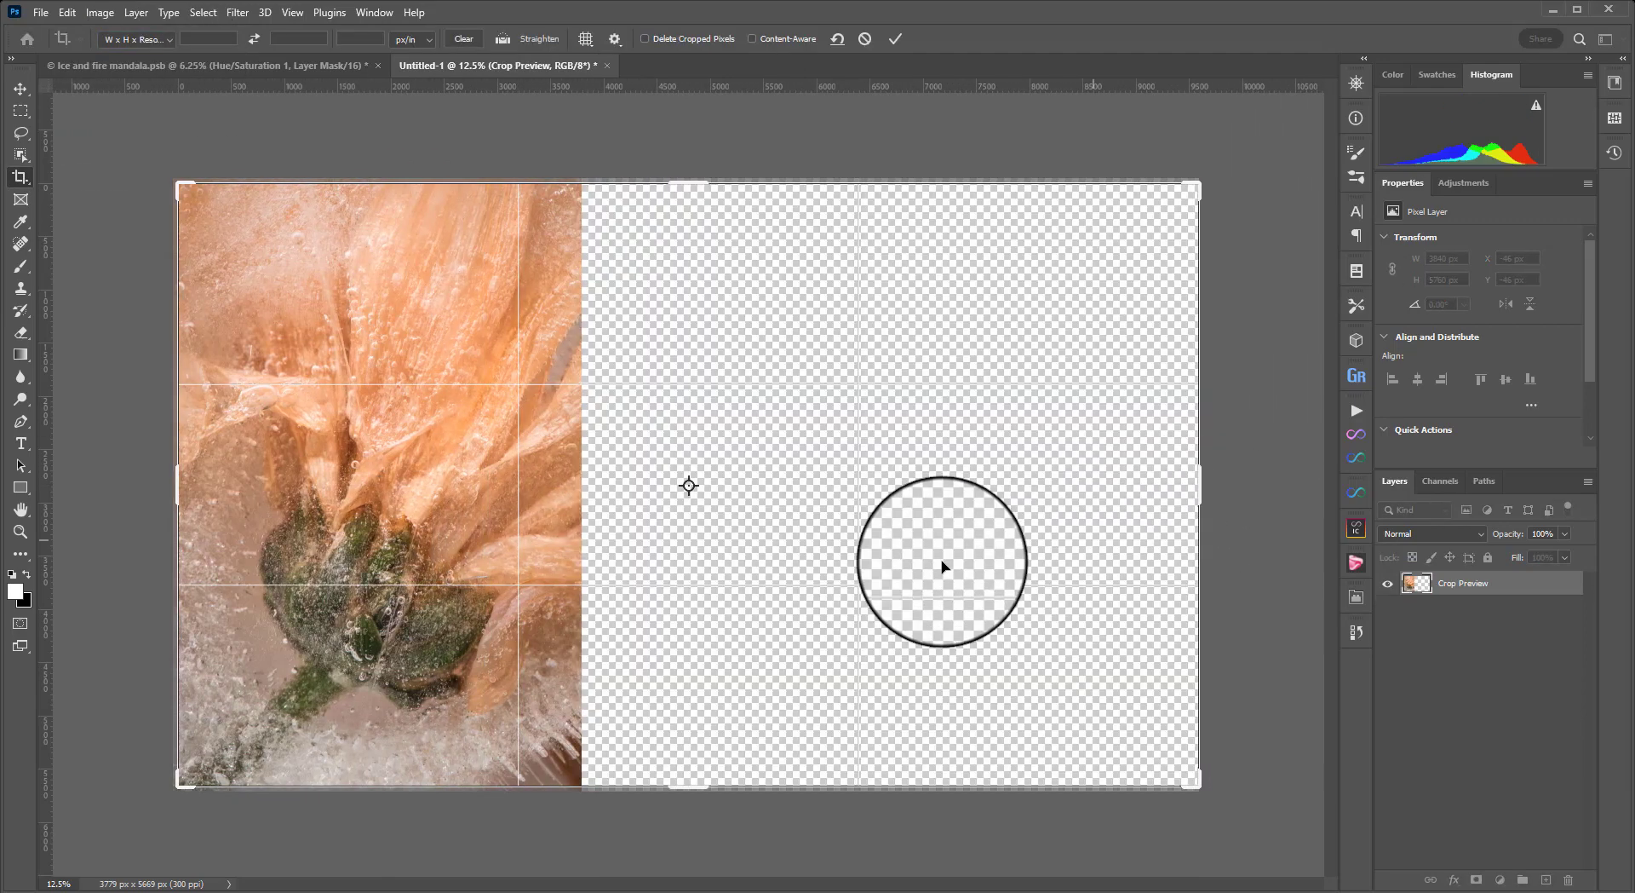
{"action": "left_click_drag", "start_coordinate": [716, 809], "coordinate": [724, 861]}
{"action": "key", "text": "Return"}
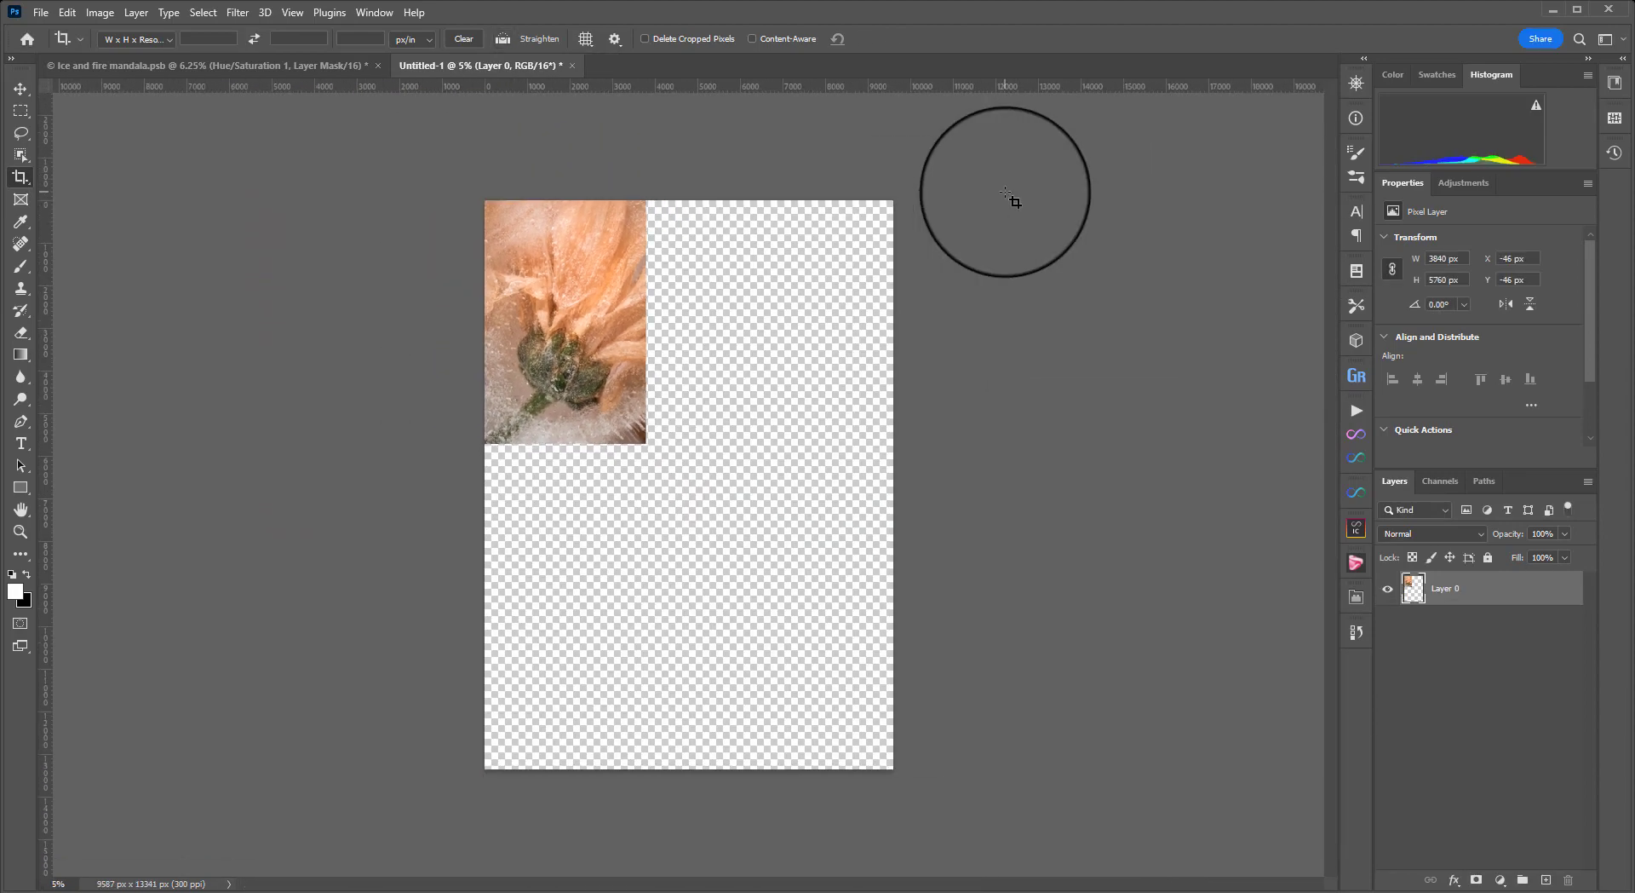
Move the flower image flush into the canvas's top-left corner at X 0, Y 0 px and duplicate its layer
{"action": "left_click", "coordinate": [21, 88]}
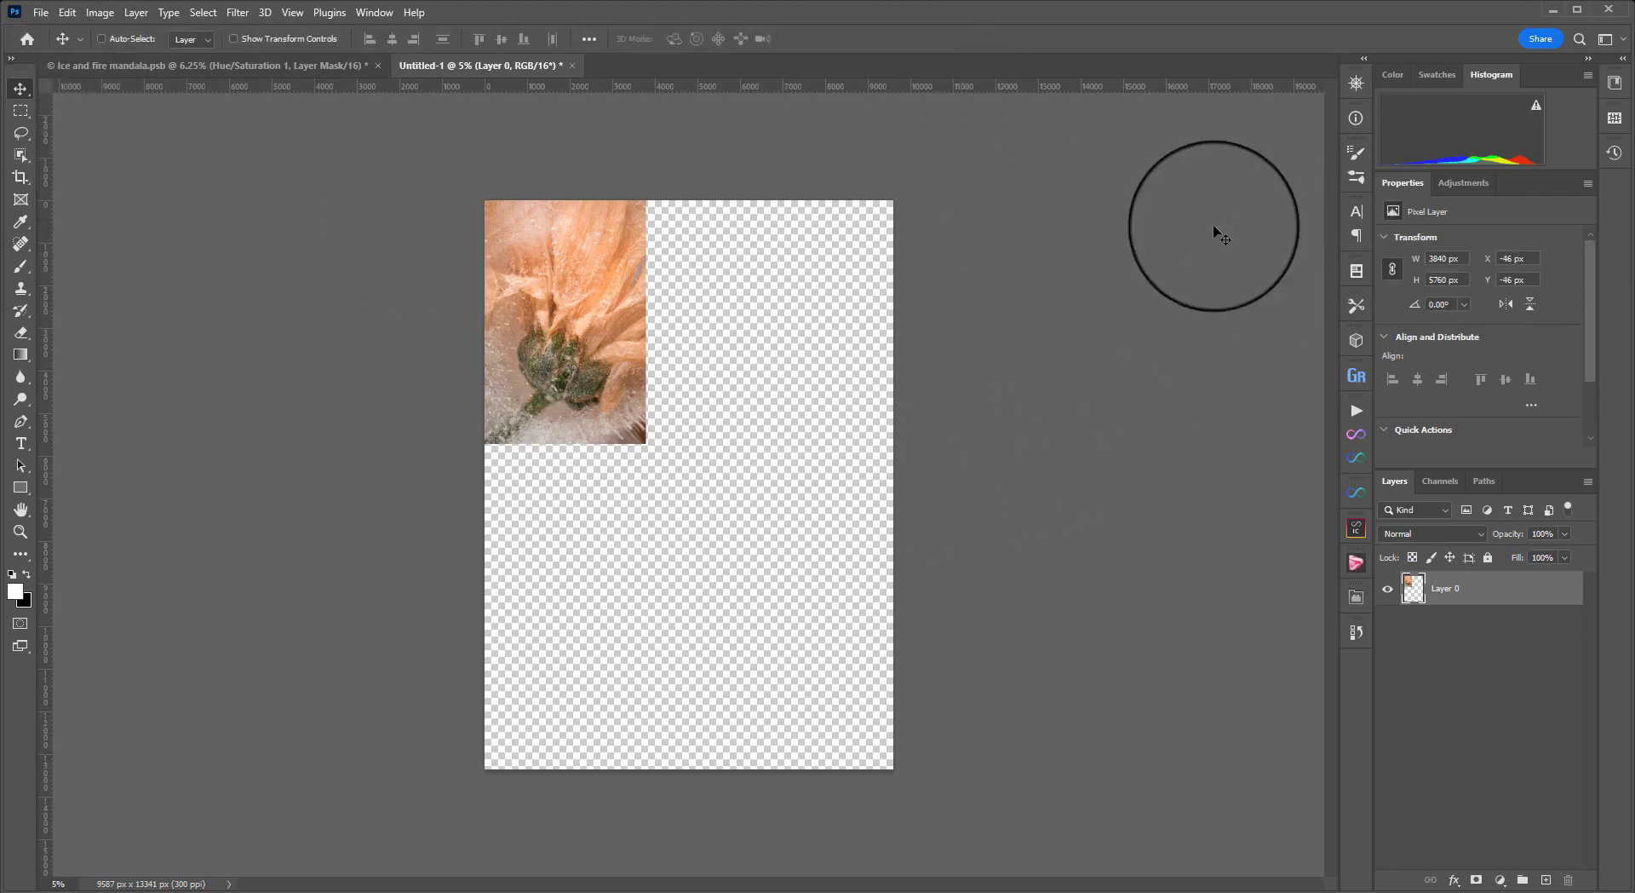
{"action": "mouse_move", "coordinate": [618, 327]}
{"action": "left_mouse_down"}
{"action": "mouse_move", "coordinate": [724, 429]}
{"action": "mouse_move", "coordinate": [657, 346]}
{"action": "mouse_move", "coordinate": [621, 330]}
{"action": "left_mouse_up"}
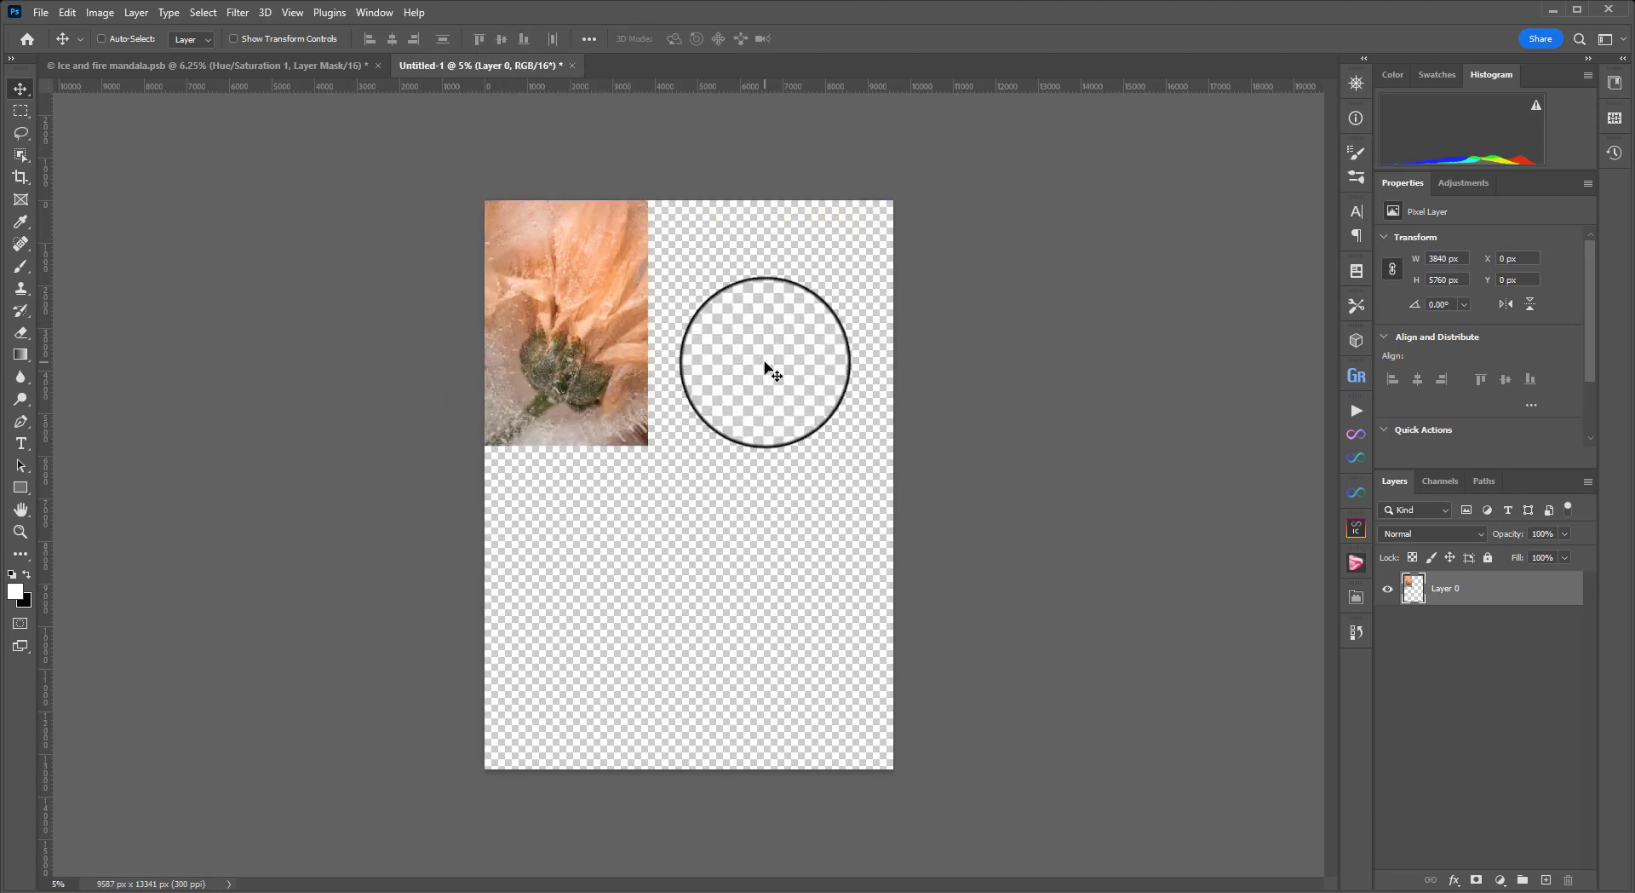
{"action": "key", "text": "ctrl"}
{"action": "key", "text": "ctrl+j"}
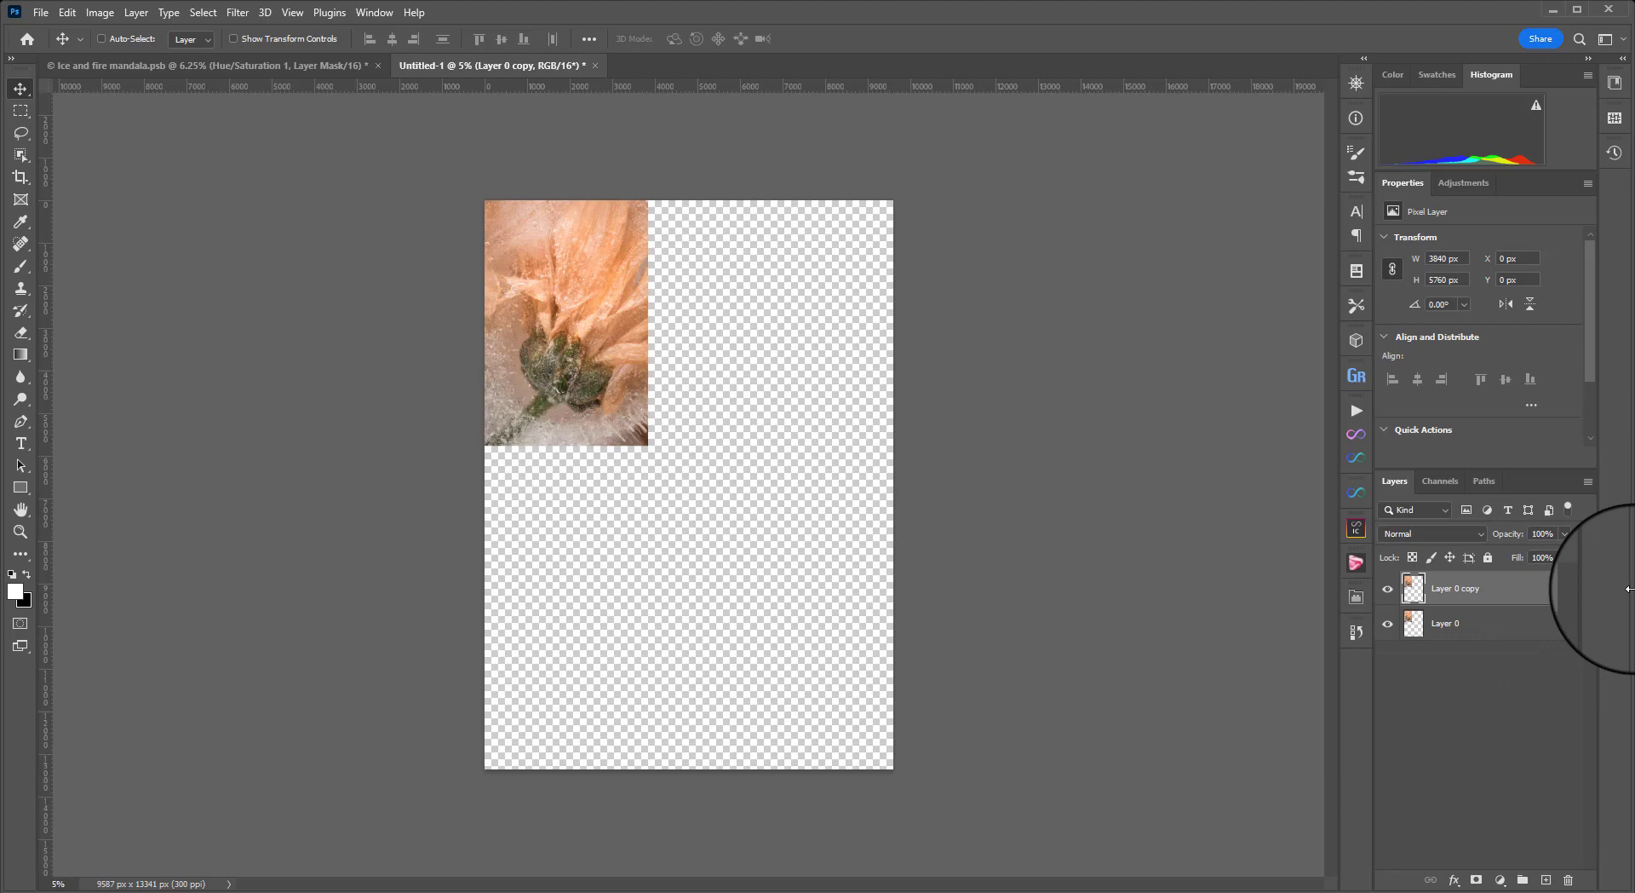
Flip the duplicate layer horizontally and place it directly right of the original at X 3820 px, Y 0 px, slightly overlapping it
{"action": "left_click", "coordinate": [67, 12]}
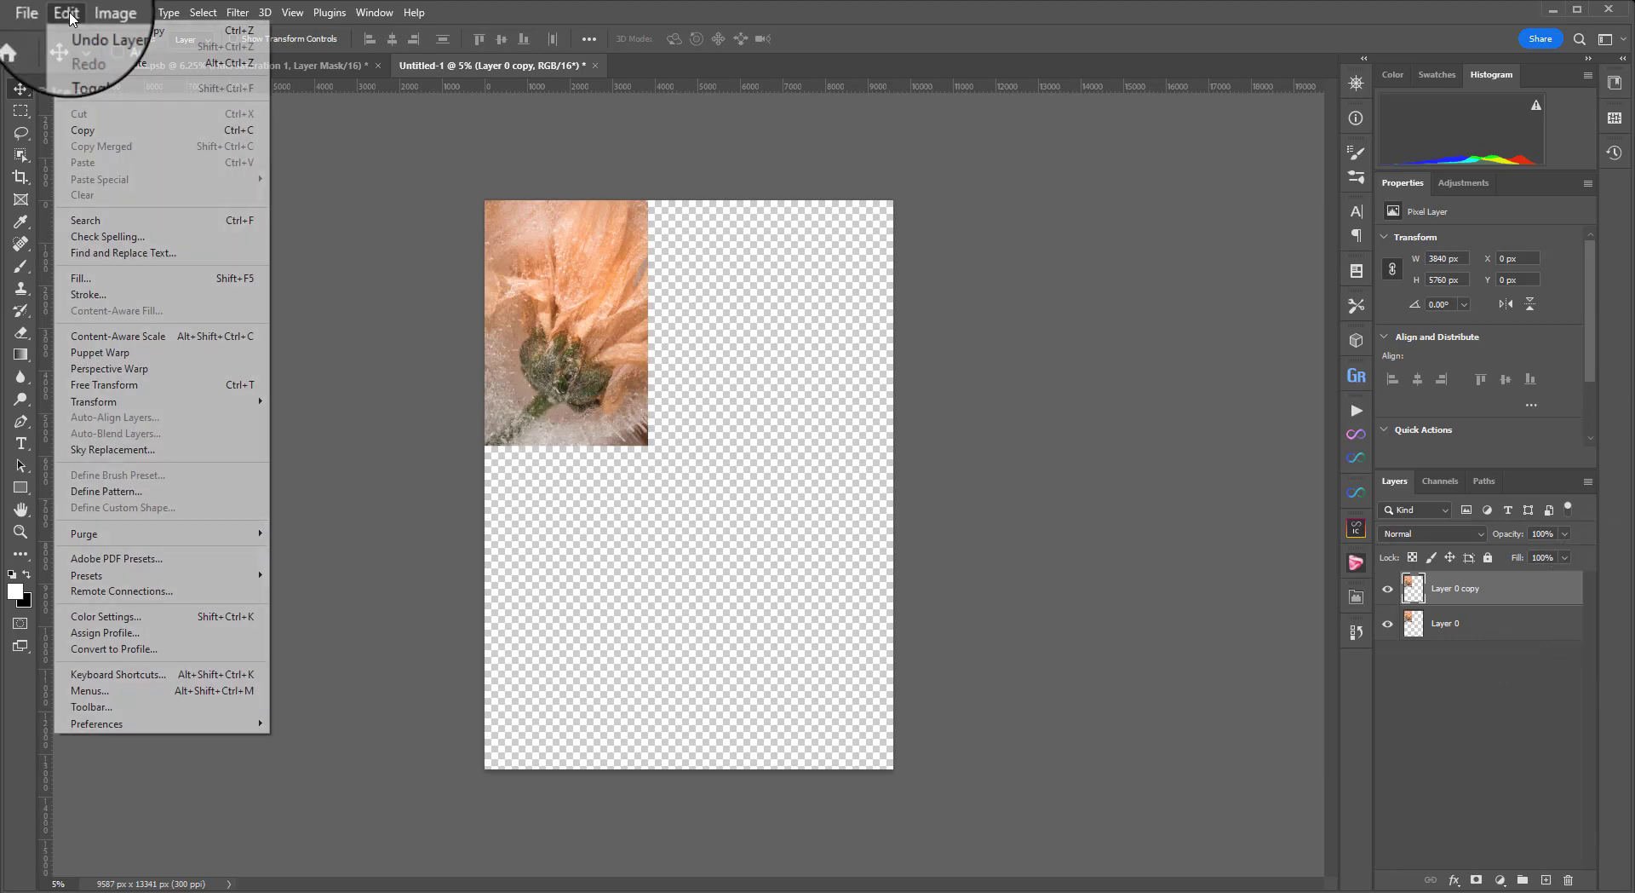
{"action": "mouse_move", "coordinate": [142, 404]}
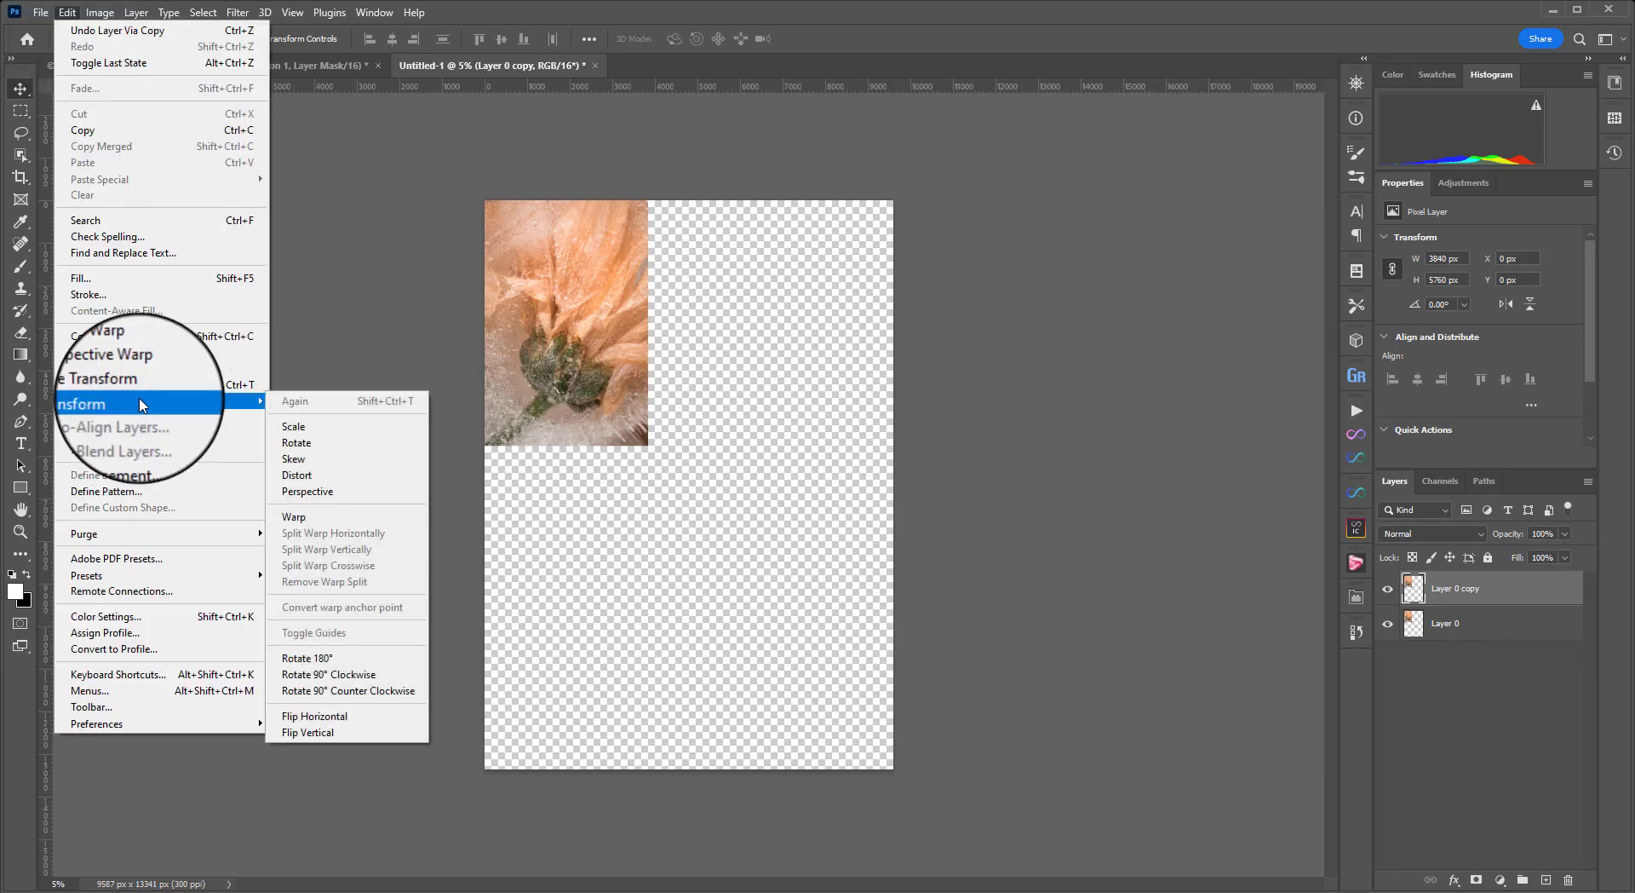
{"action": "left_click", "coordinate": [401, 718]}
{"action": "left_click_drag", "start_coordinate": [587, 364], "coordinate": [717, 346]}
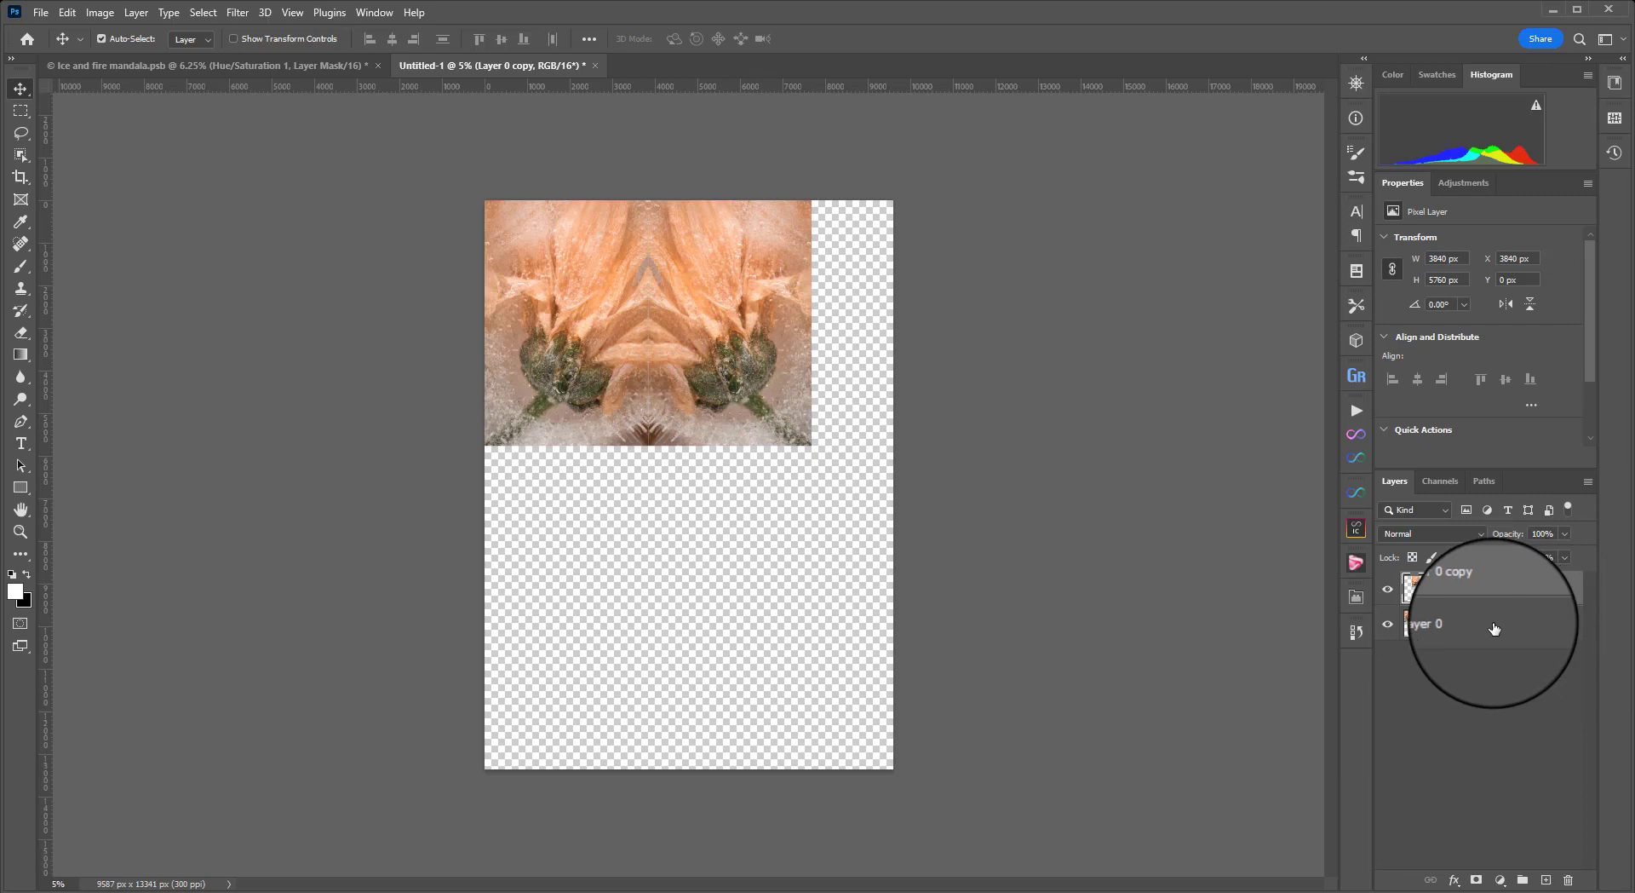
{"action": "key", "text": "shift+Left"}
{"action": "key", "text": "shift+Left"}
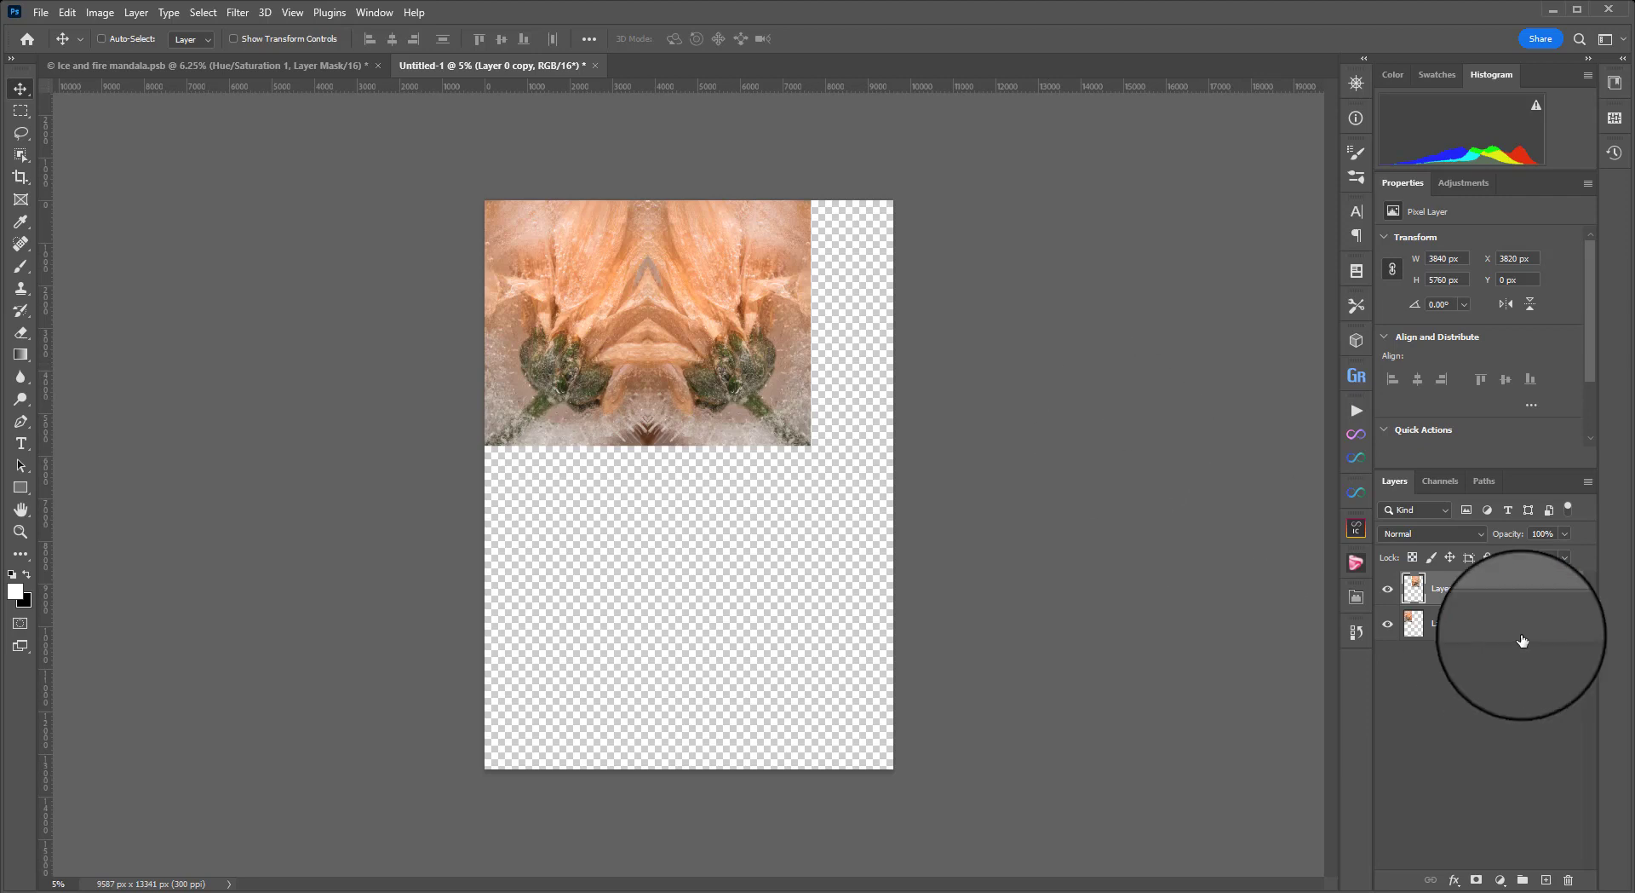
Merge the original flower layer and its horizontally mirrored copy into one layer
{"action": "left_click", "coordinate": [1470, 628], "text": "shift"}
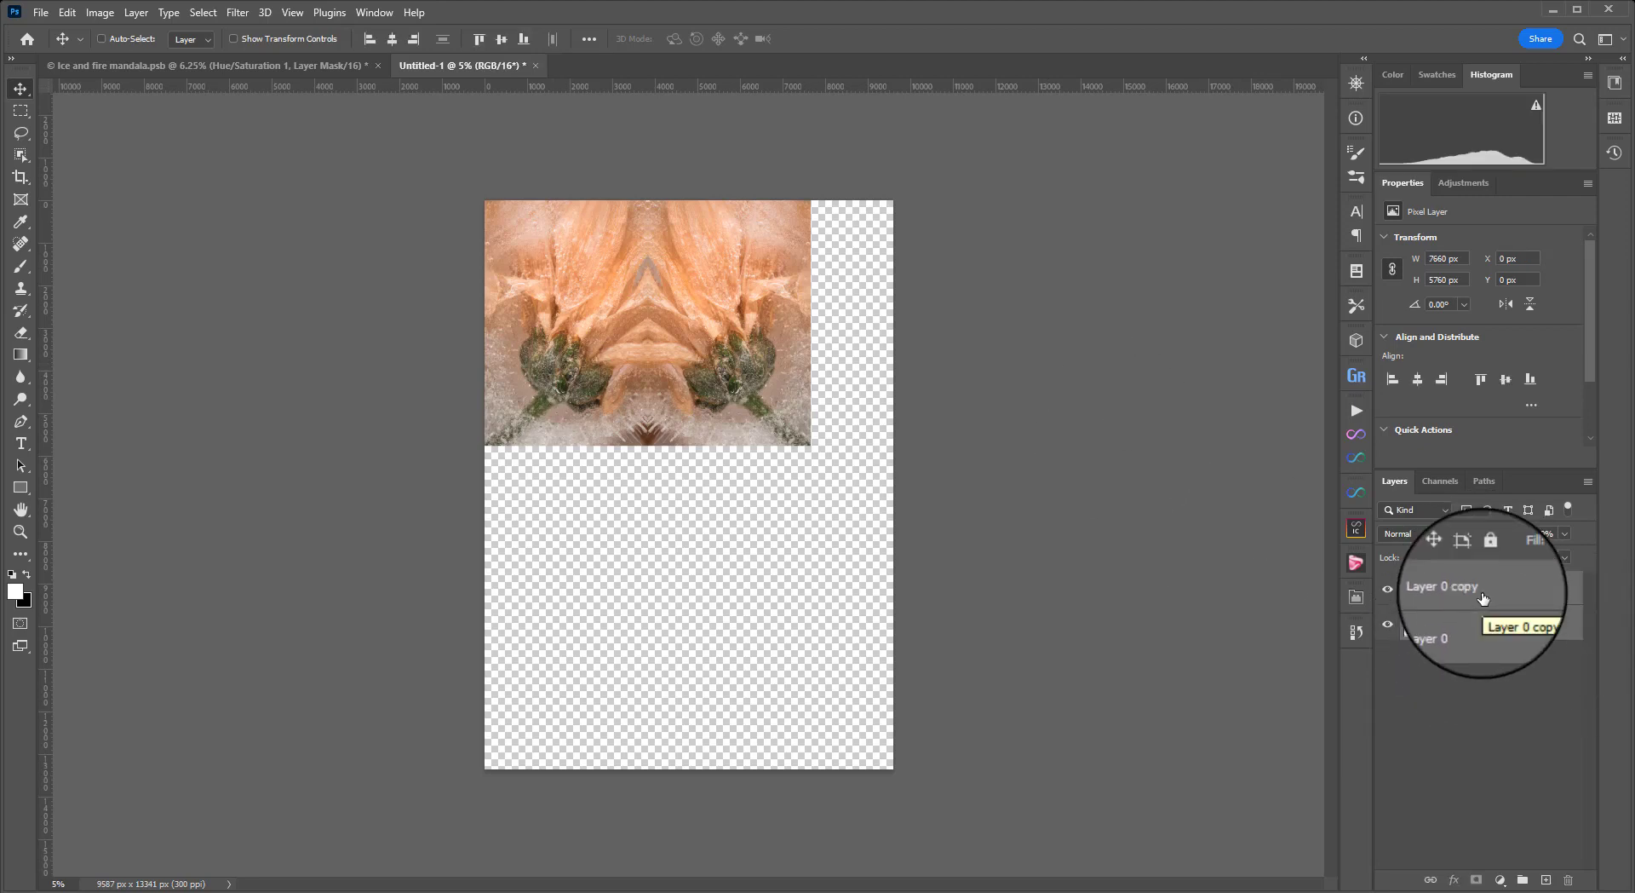
{"action": "right_click", "coordinate": [1491, 597]}
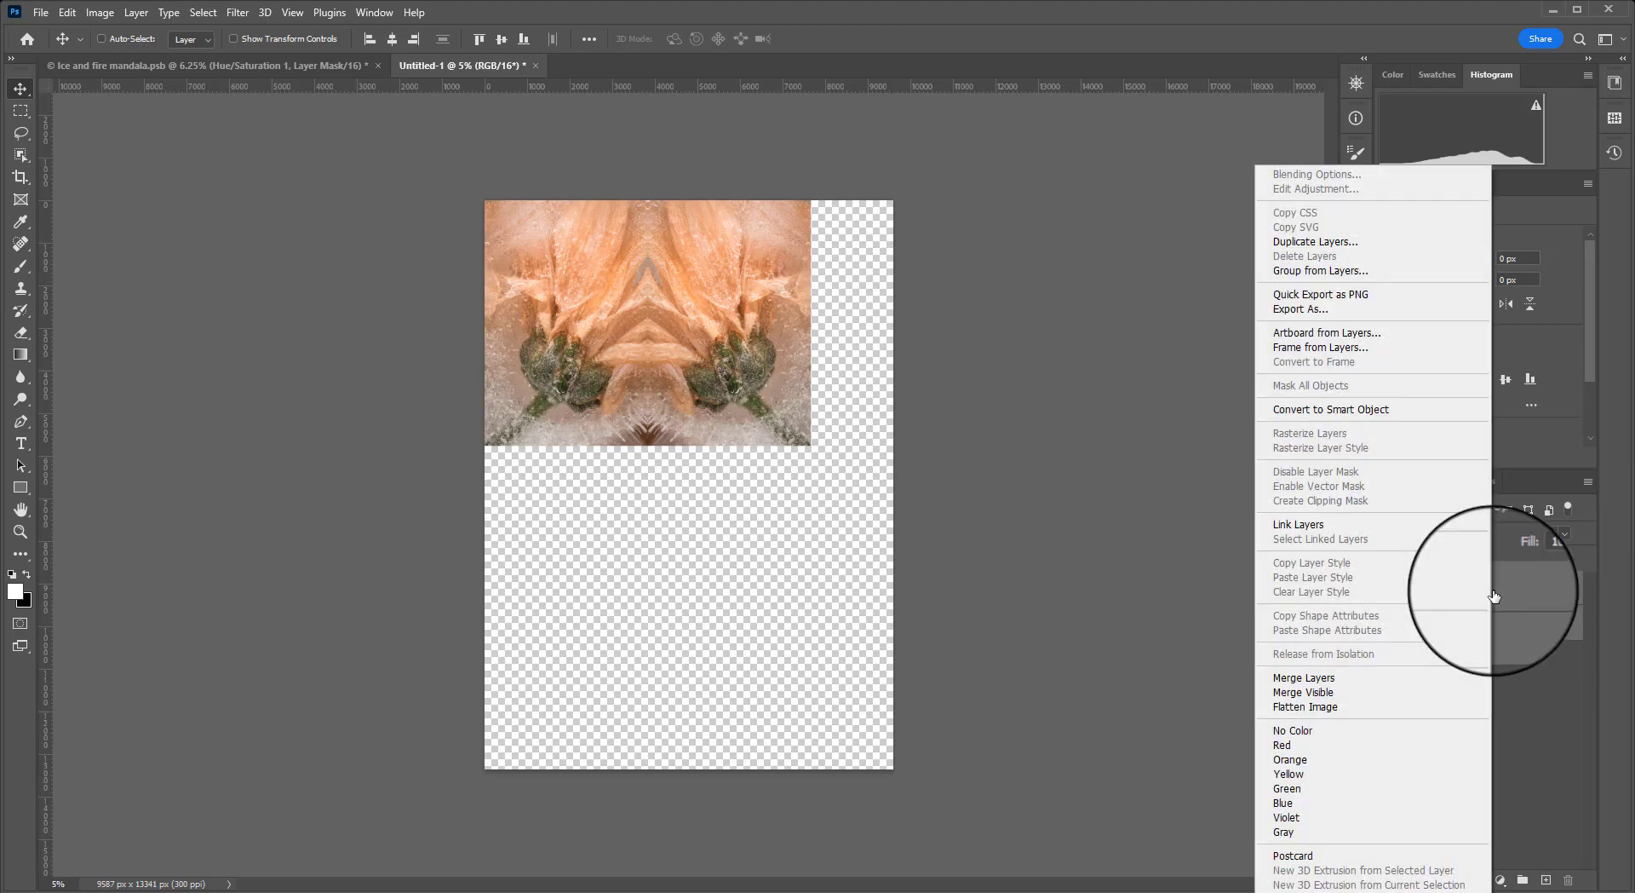
{"action": "left_click", "coordinate": [1335, 677]}
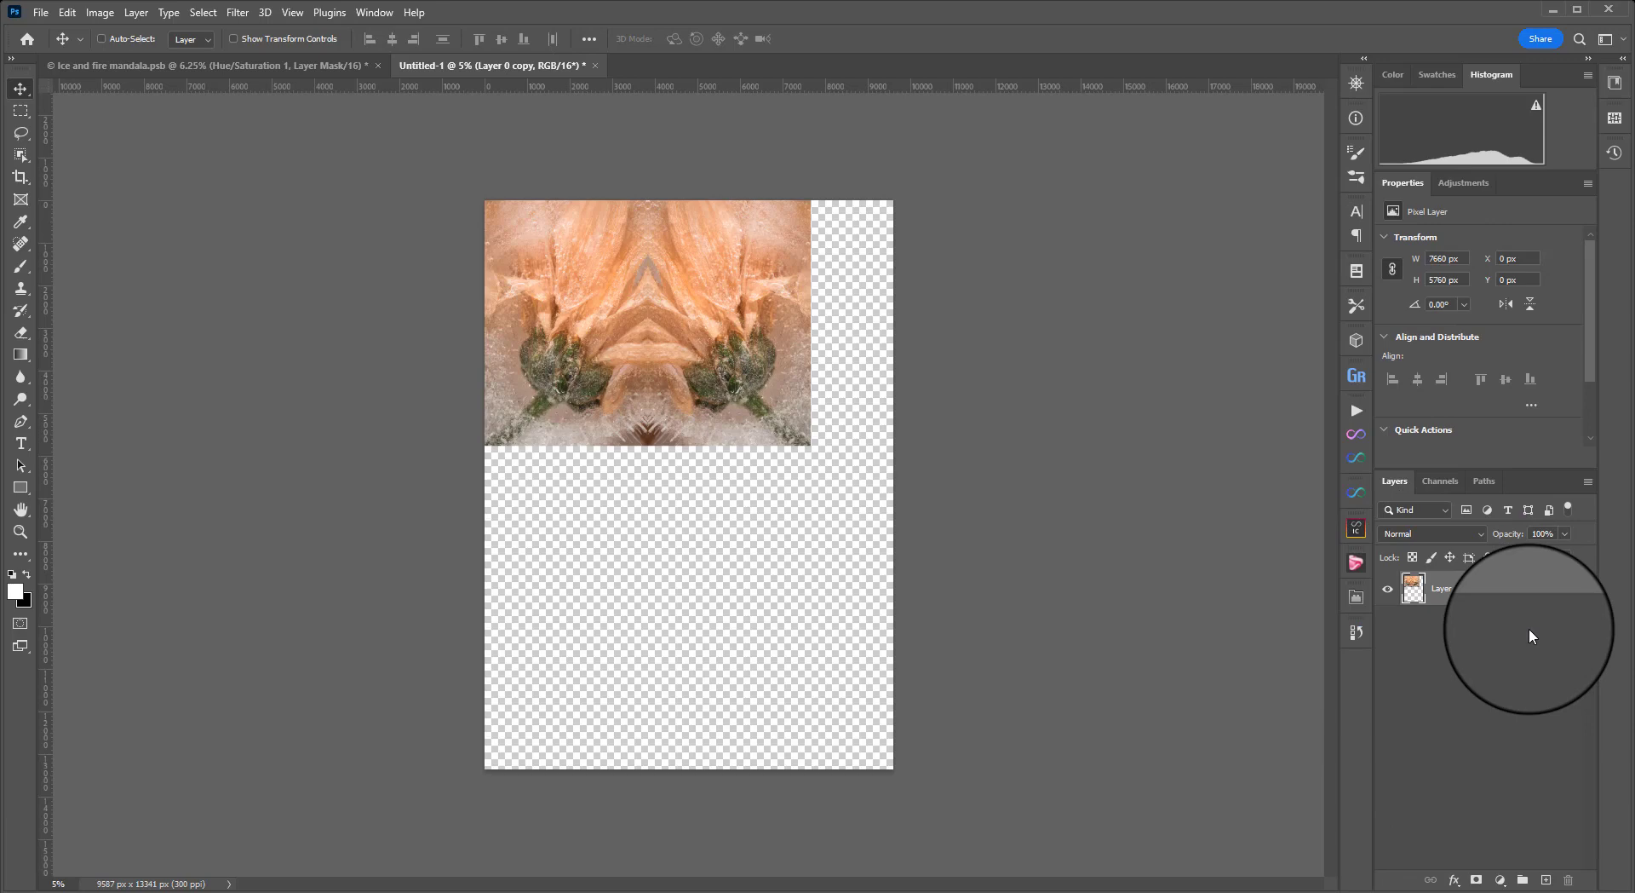
Duplicate the merged layer, flip the copy vertically and place it directly beneath the upper half at X 0, Y 5760 px
{"action": "key", "text": "ctrl"}
{"action": "key", "text": "ctrl+j"}
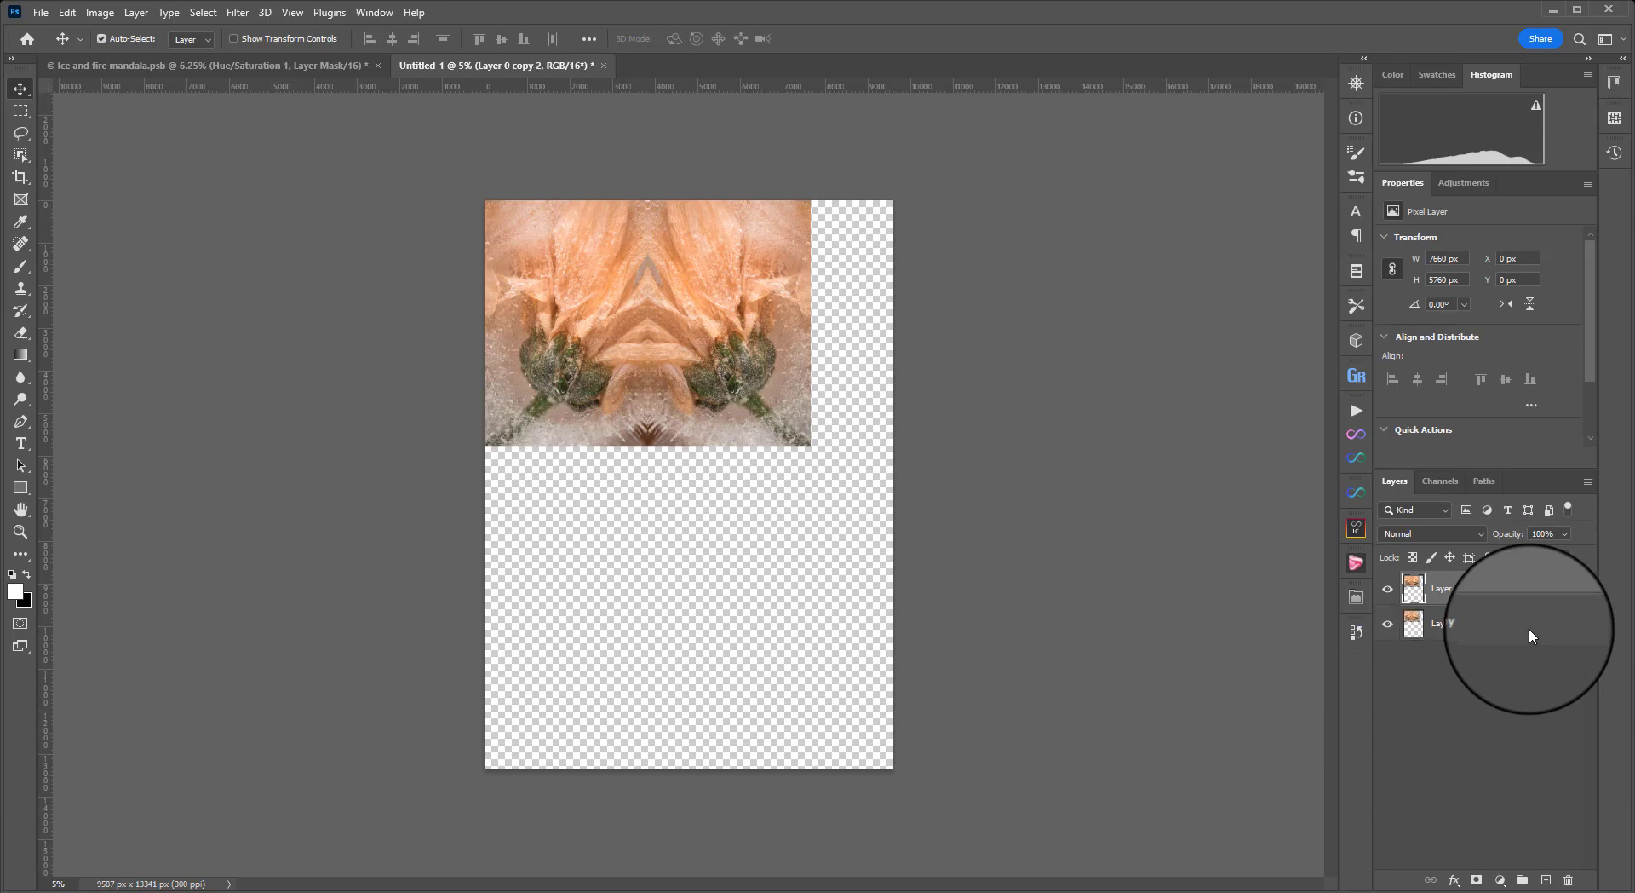
{"action": "left_click", "coordinate": [69, 12]}
{"action": "mouse_move", "coordinate": [174, 401]}
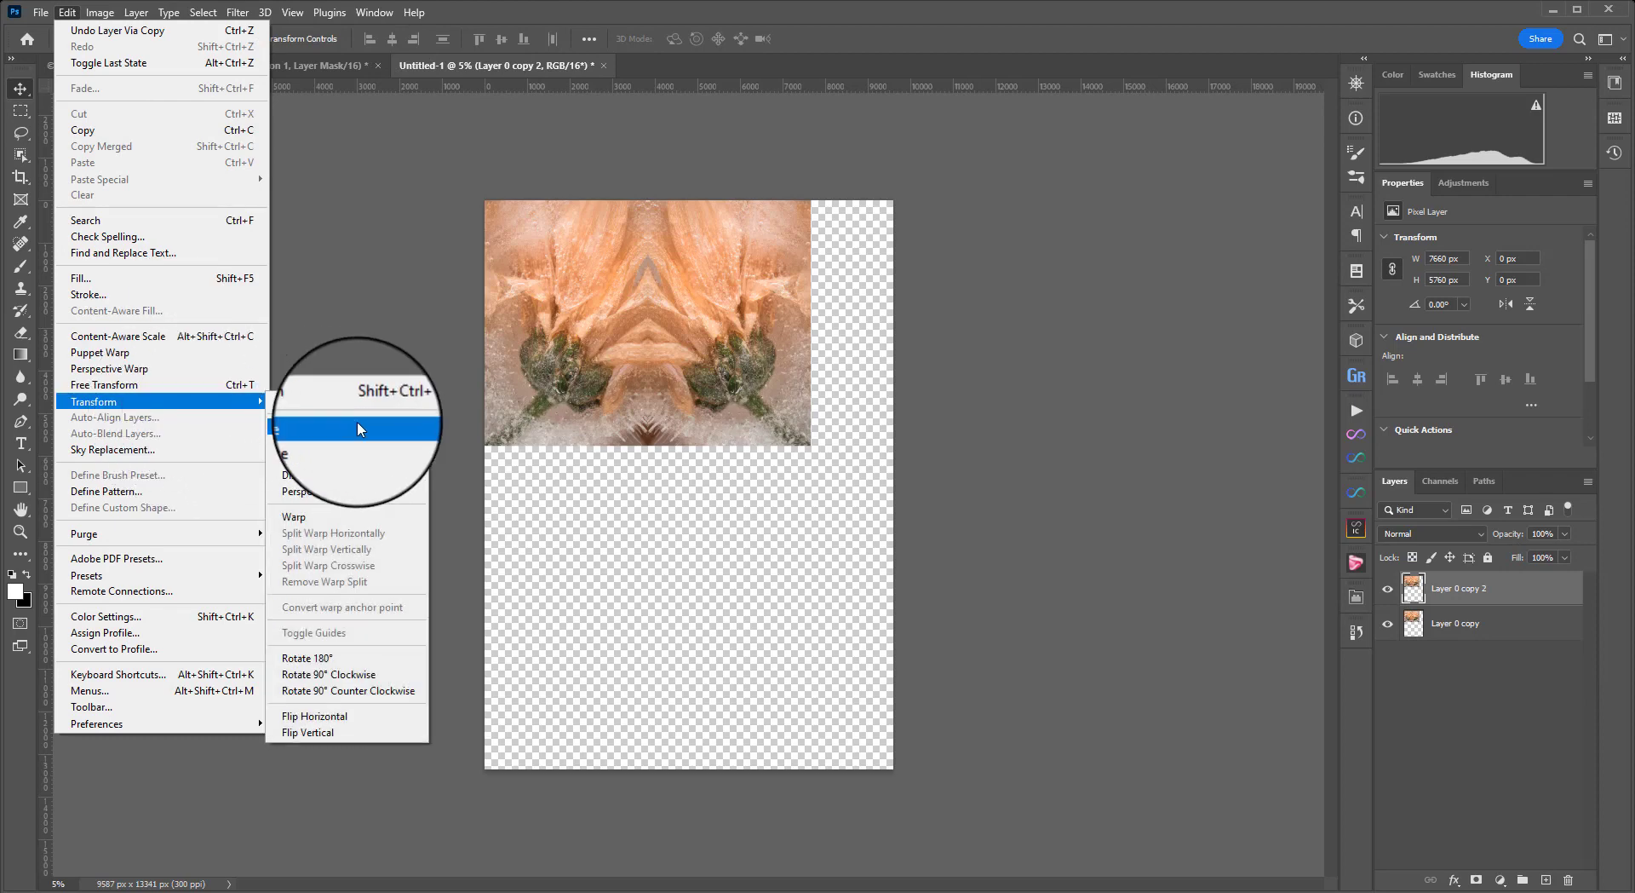
{"action": "left_click", "coordinate": [324, 731]}
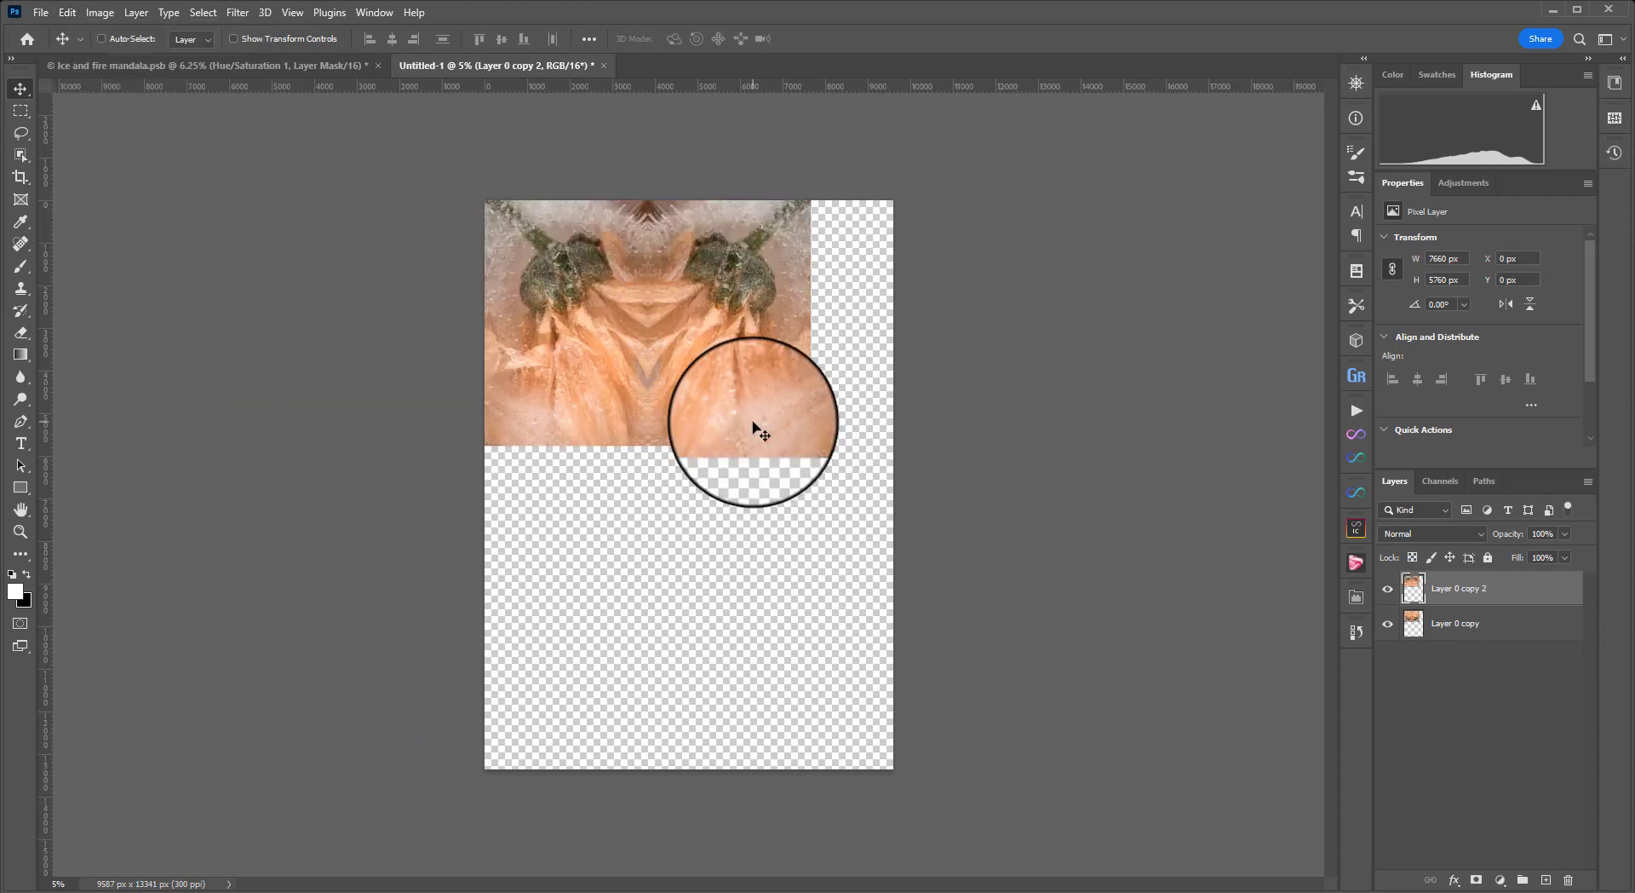
{"action": "left_click_drag", "start_coordinate": [719, 320], "coordinate": [725, 540]}
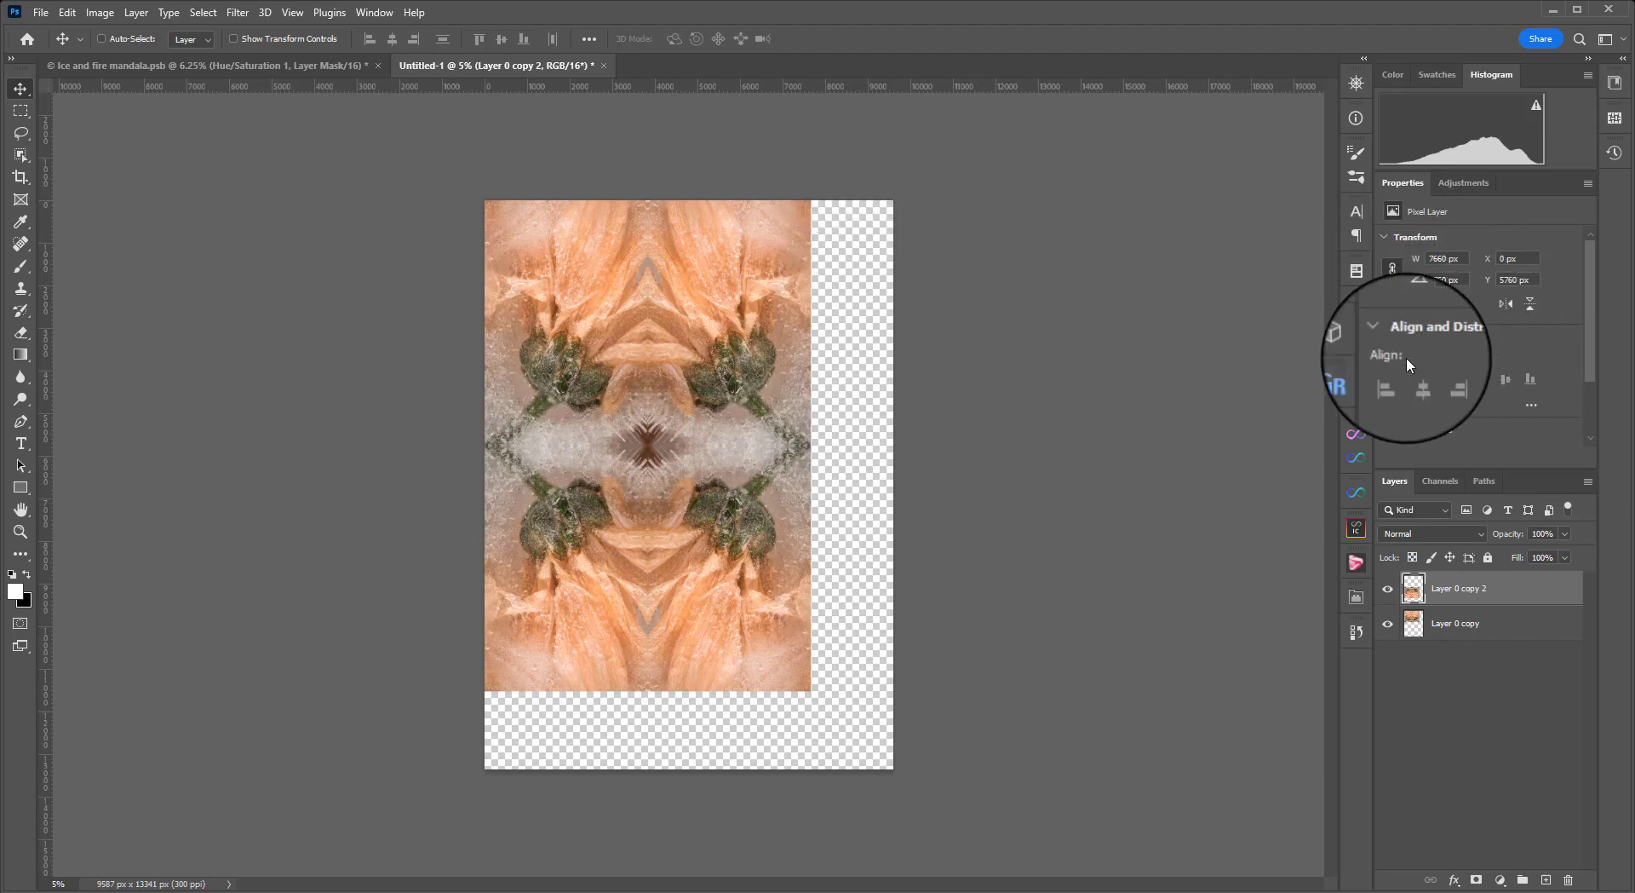
Merge the upper and lower mirrored halves into a single layer
{"action": "left_click", "coordinate": [1515, 630], "text": "shift"}
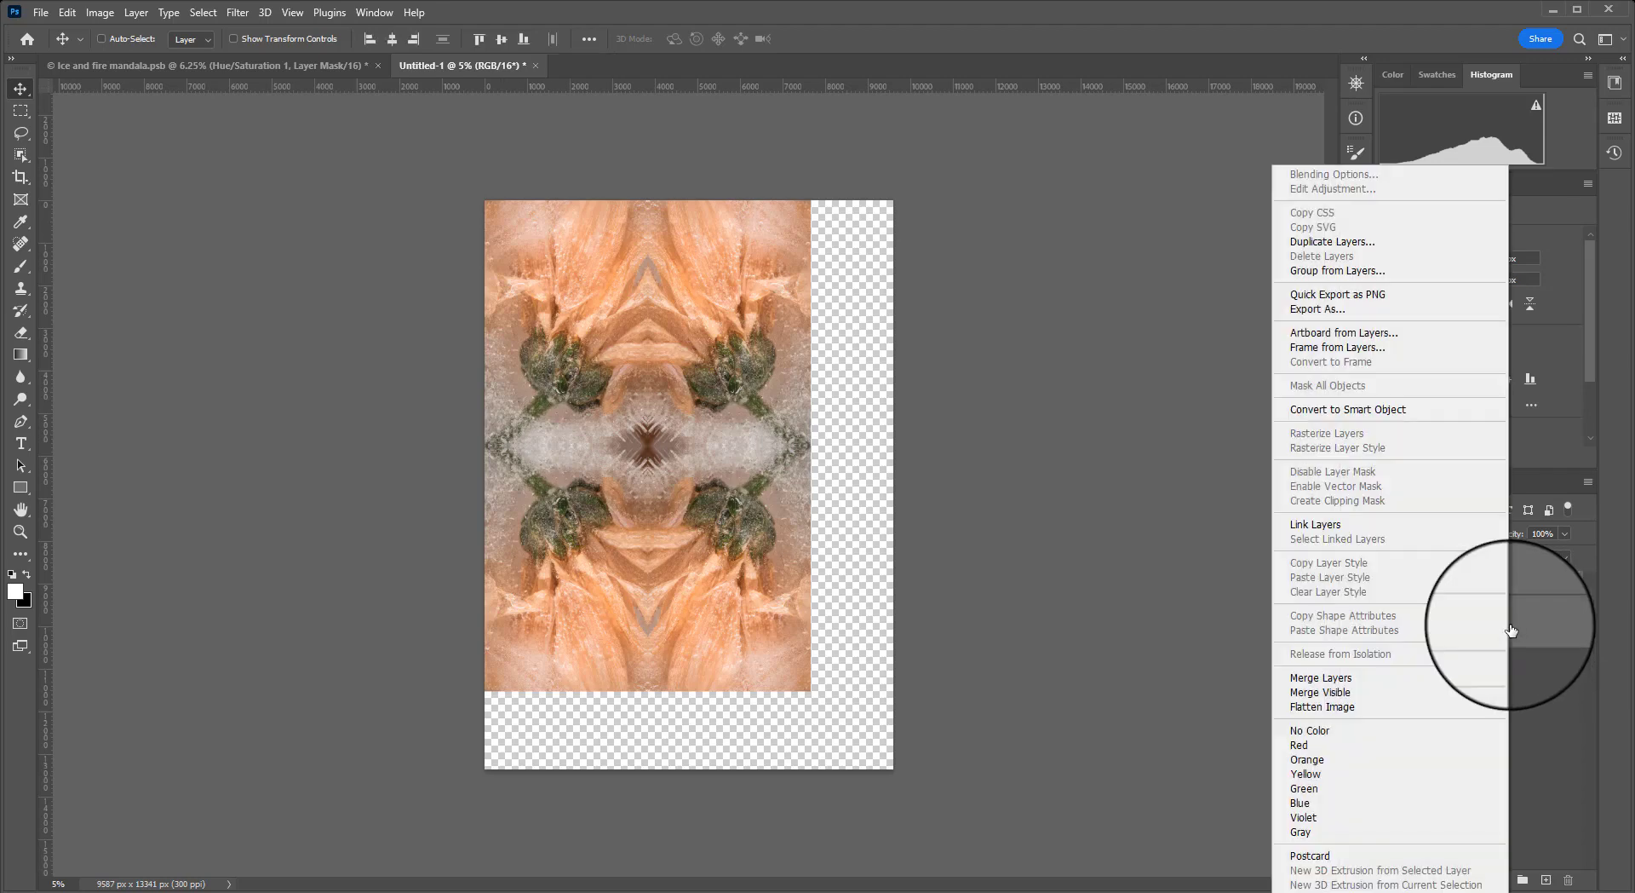
{"action": "right_click", "coordinate": [1509, 629]}
{"action": "left_click", "coordinate": [1363, 678]}
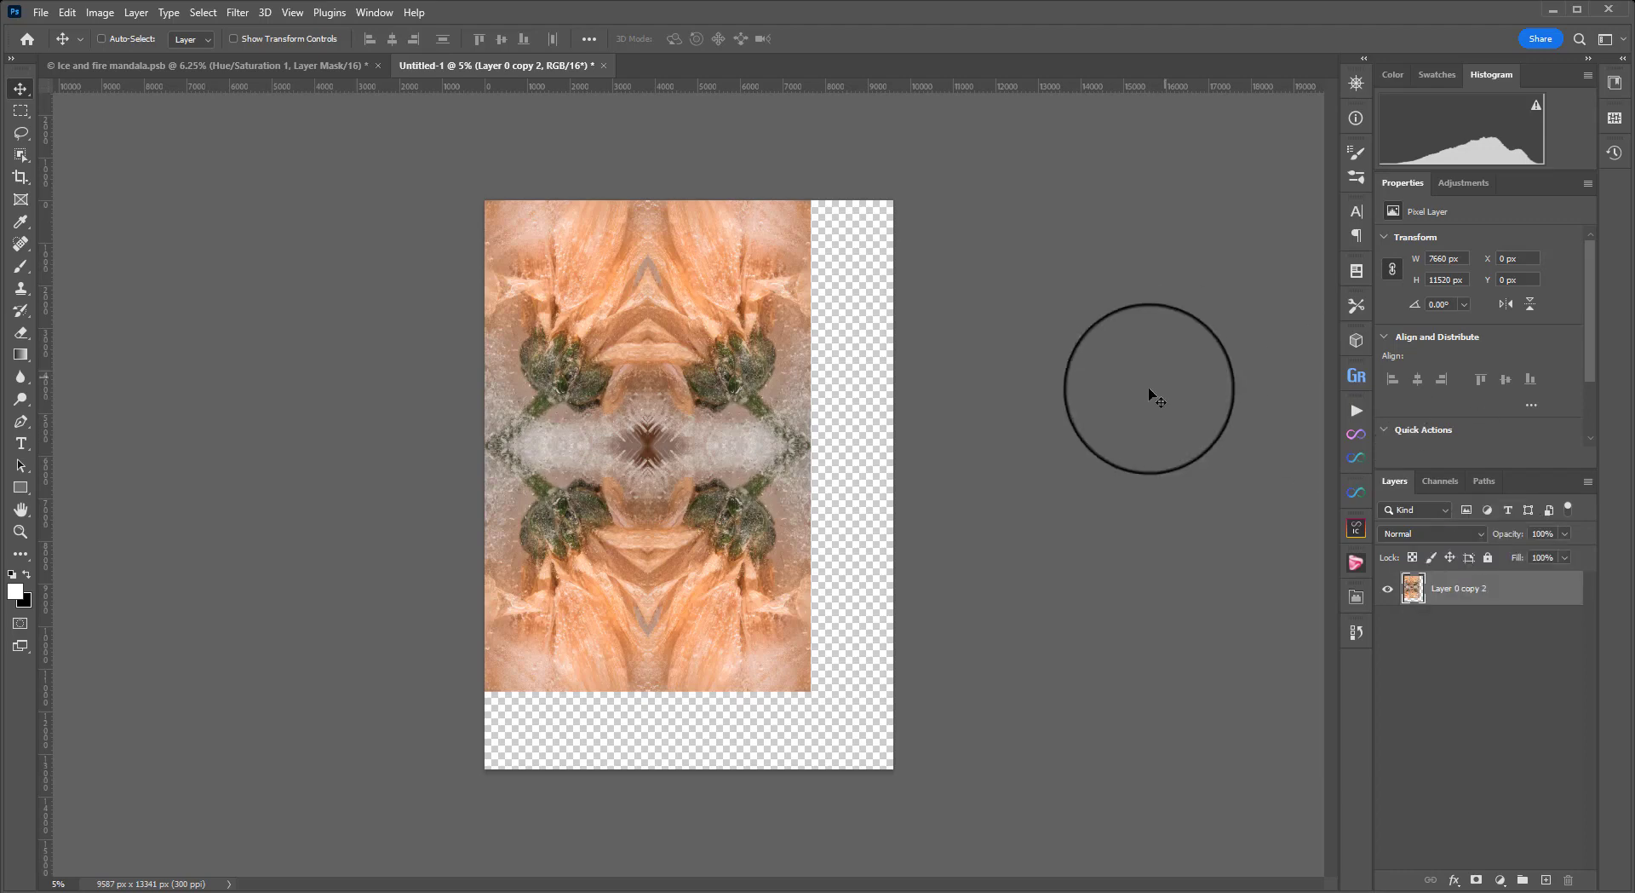
Extend the canvas on all sides with the Crop tool to about 21251 x 20611 px
{"action": "left_click", "coordinate": [19, 187]}
{"action": "left_click_drag", "start_coordinate": [503, 211], "coordinate": [240, 111]}
{"action": "left_click", "coordinate": [893, 39]}
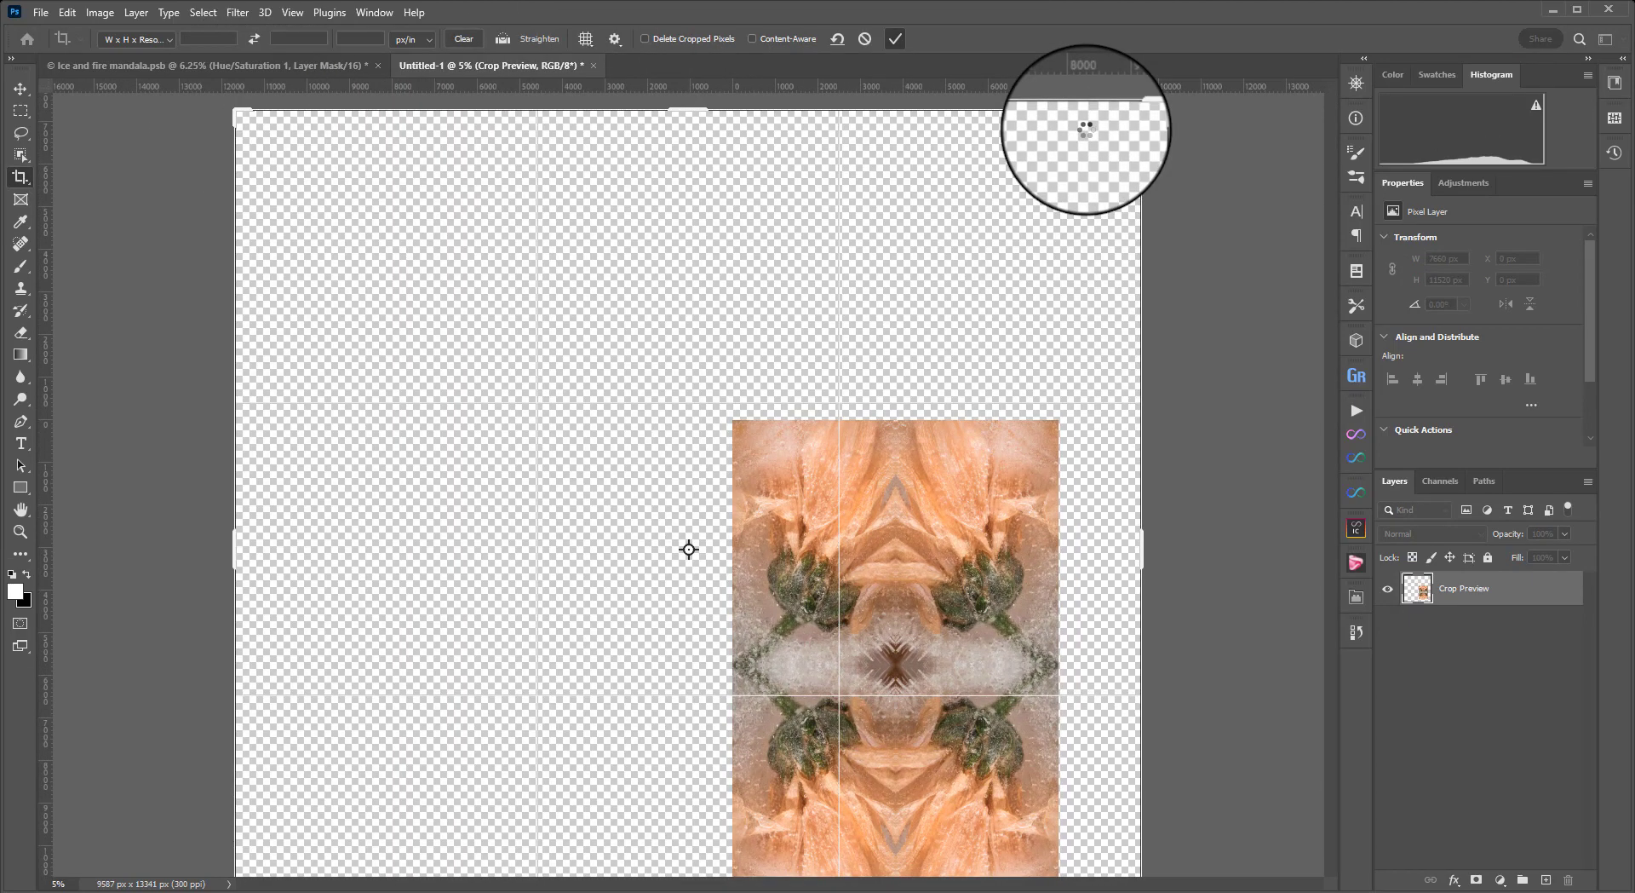
{"action": "key", "text": "ctrl+minus"}
{"action": "key", "text": "ctrl+minus"}
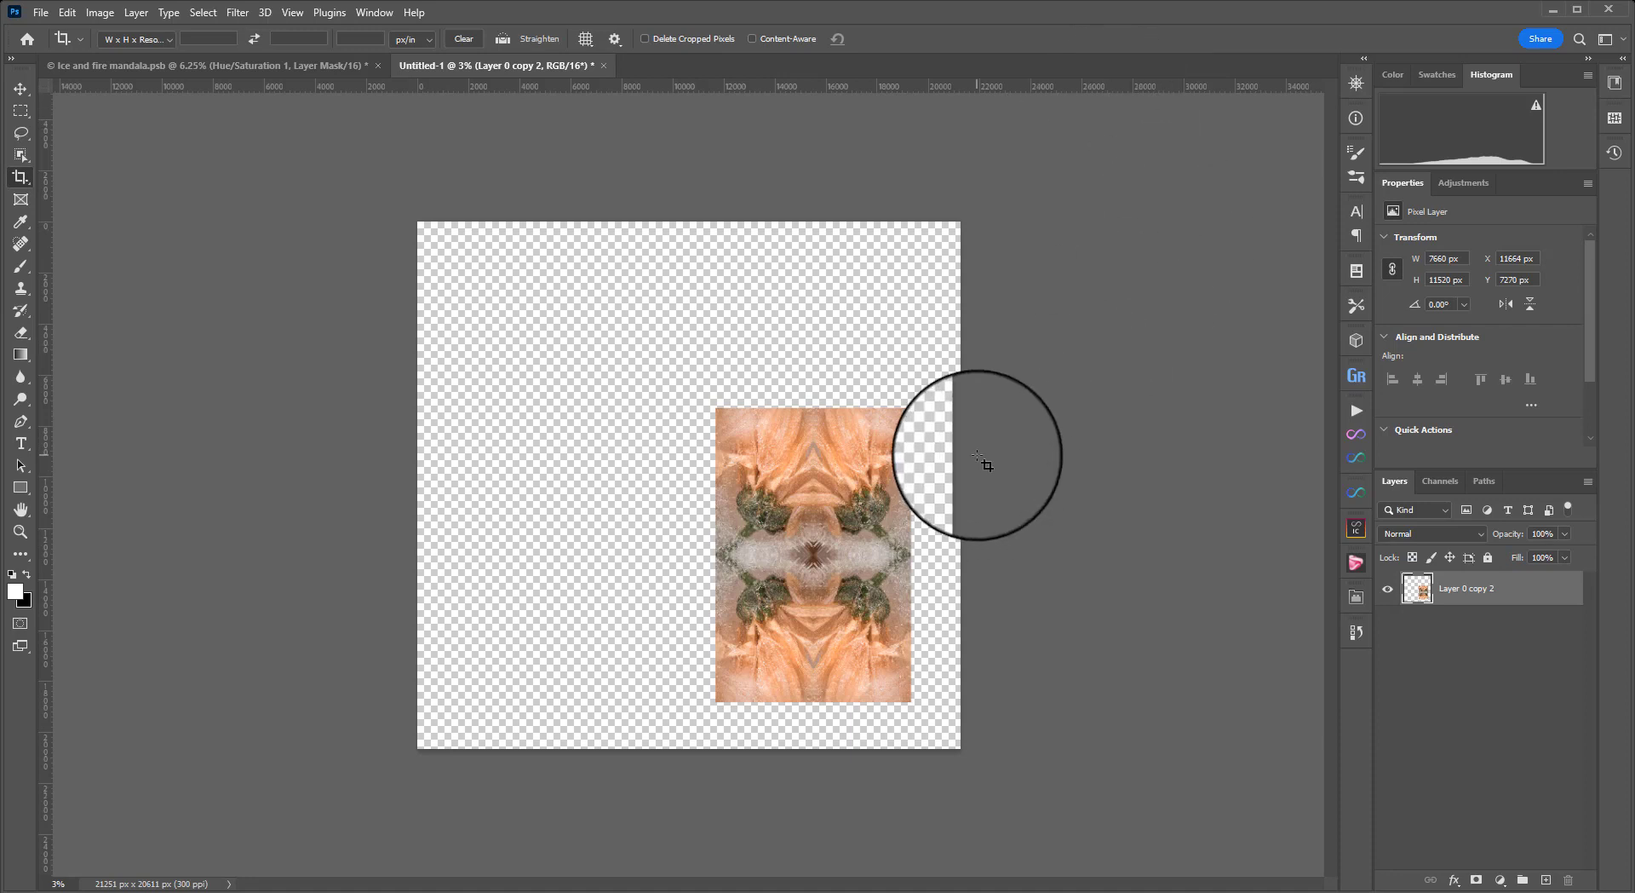
Center the mirrored pattern on the canvas at X 6796, Y 4546 px and duplicate its layer
{"action": "key", "text": "v"}
{"action": "left_click_drag", "start_coordinate": [817, 515], "coordinate": [693, 452]}
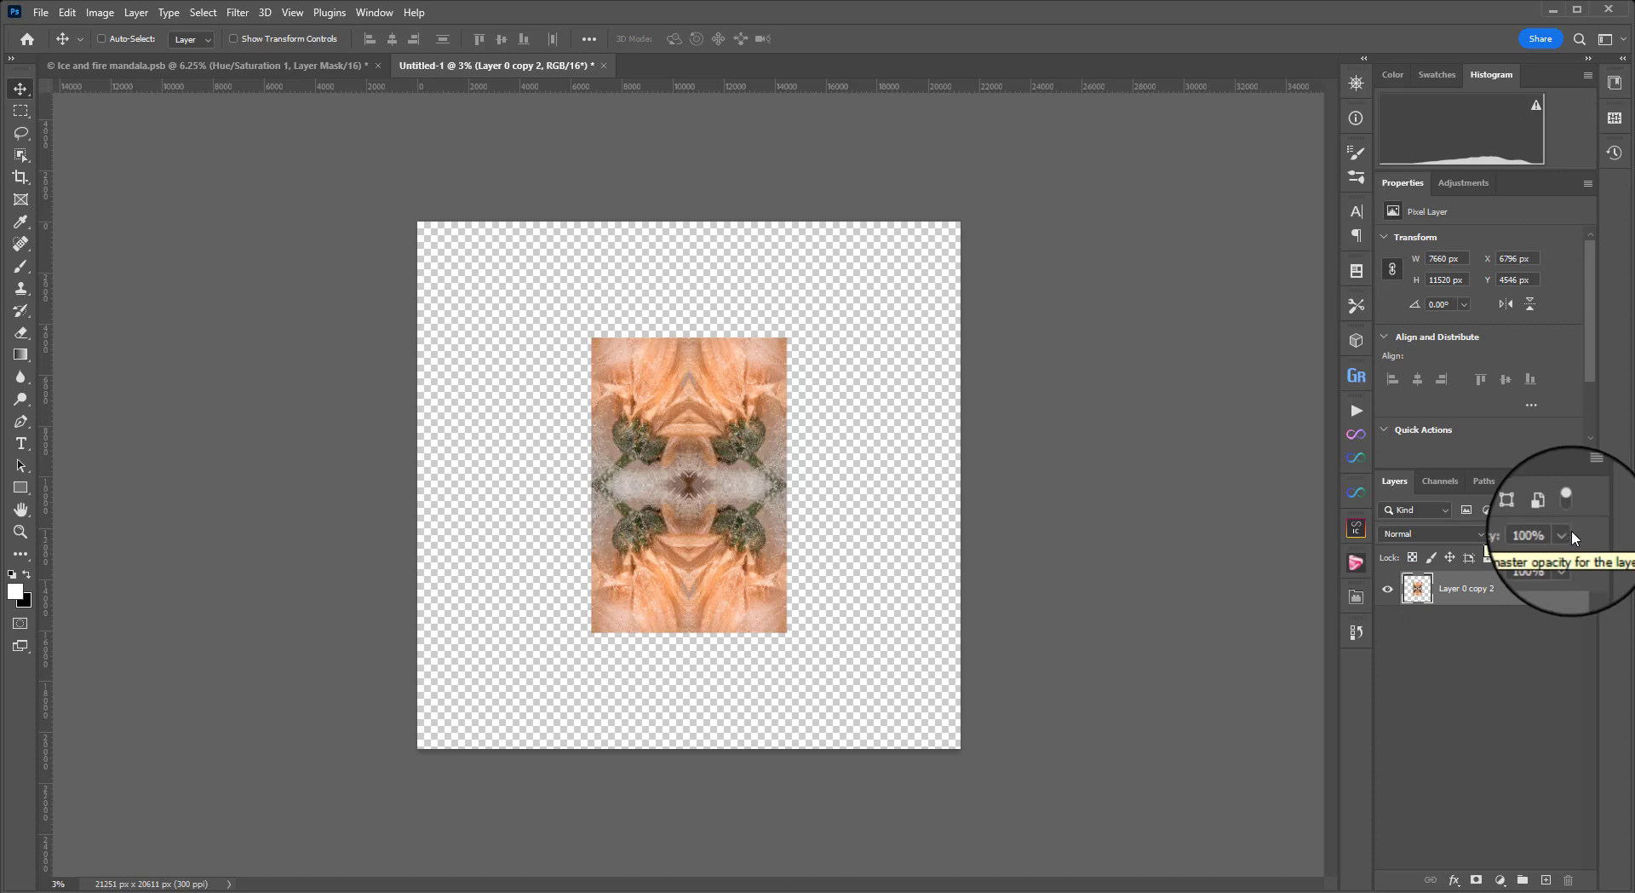
{"action": "key", "text": "ctrl+j"}
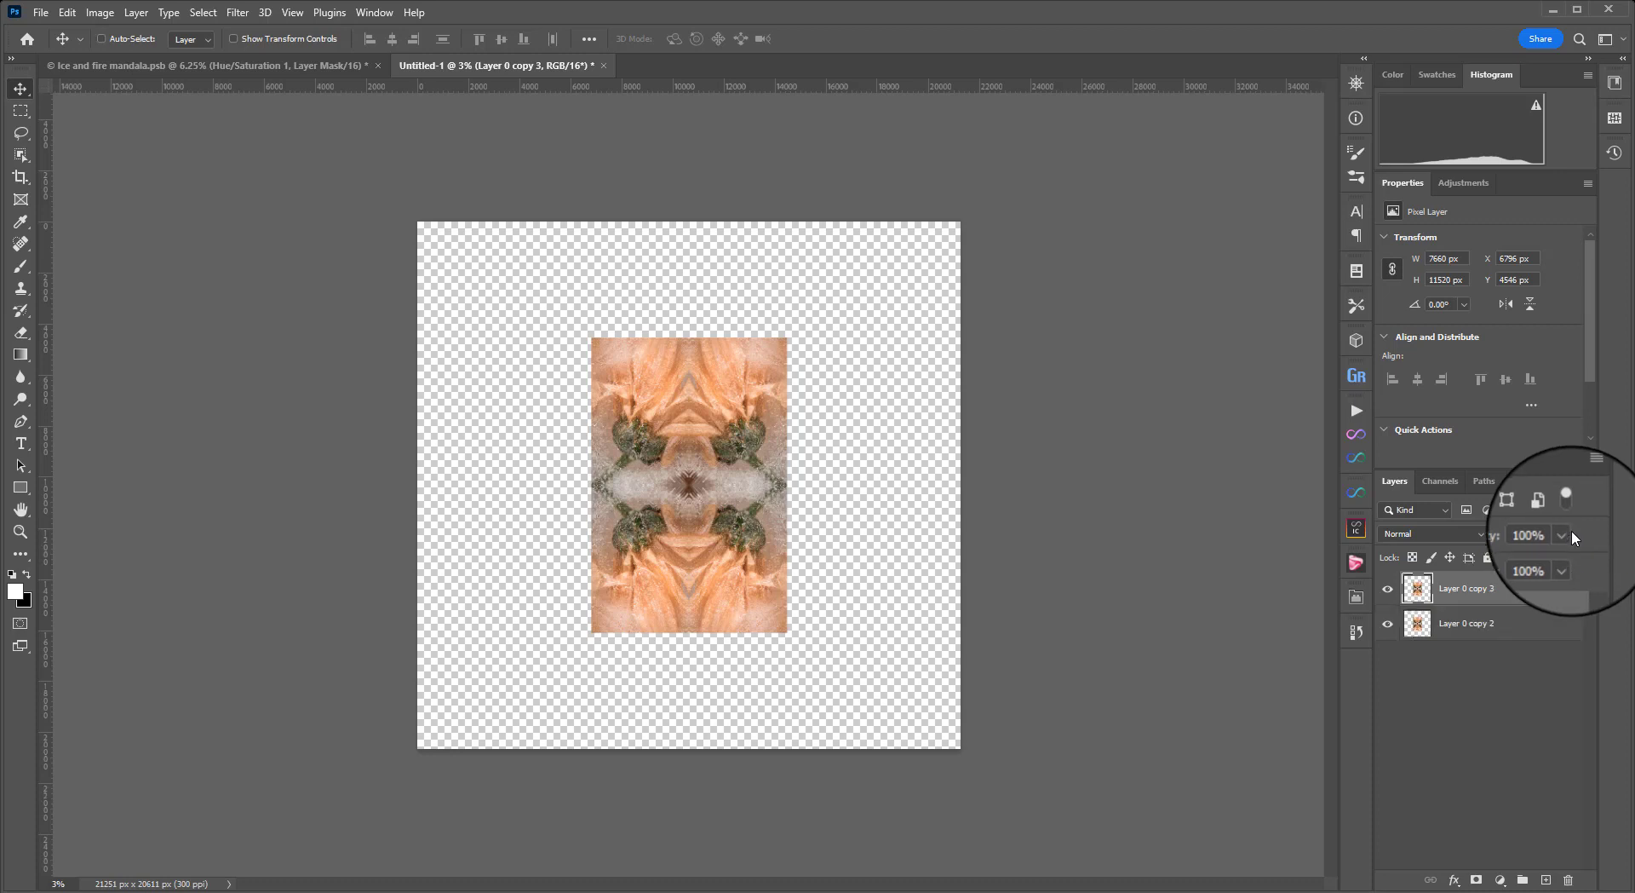
Rotate the duplicated pattern layer 90° about its center with Free Transform
{"action": "key", "text": "ctrl"}
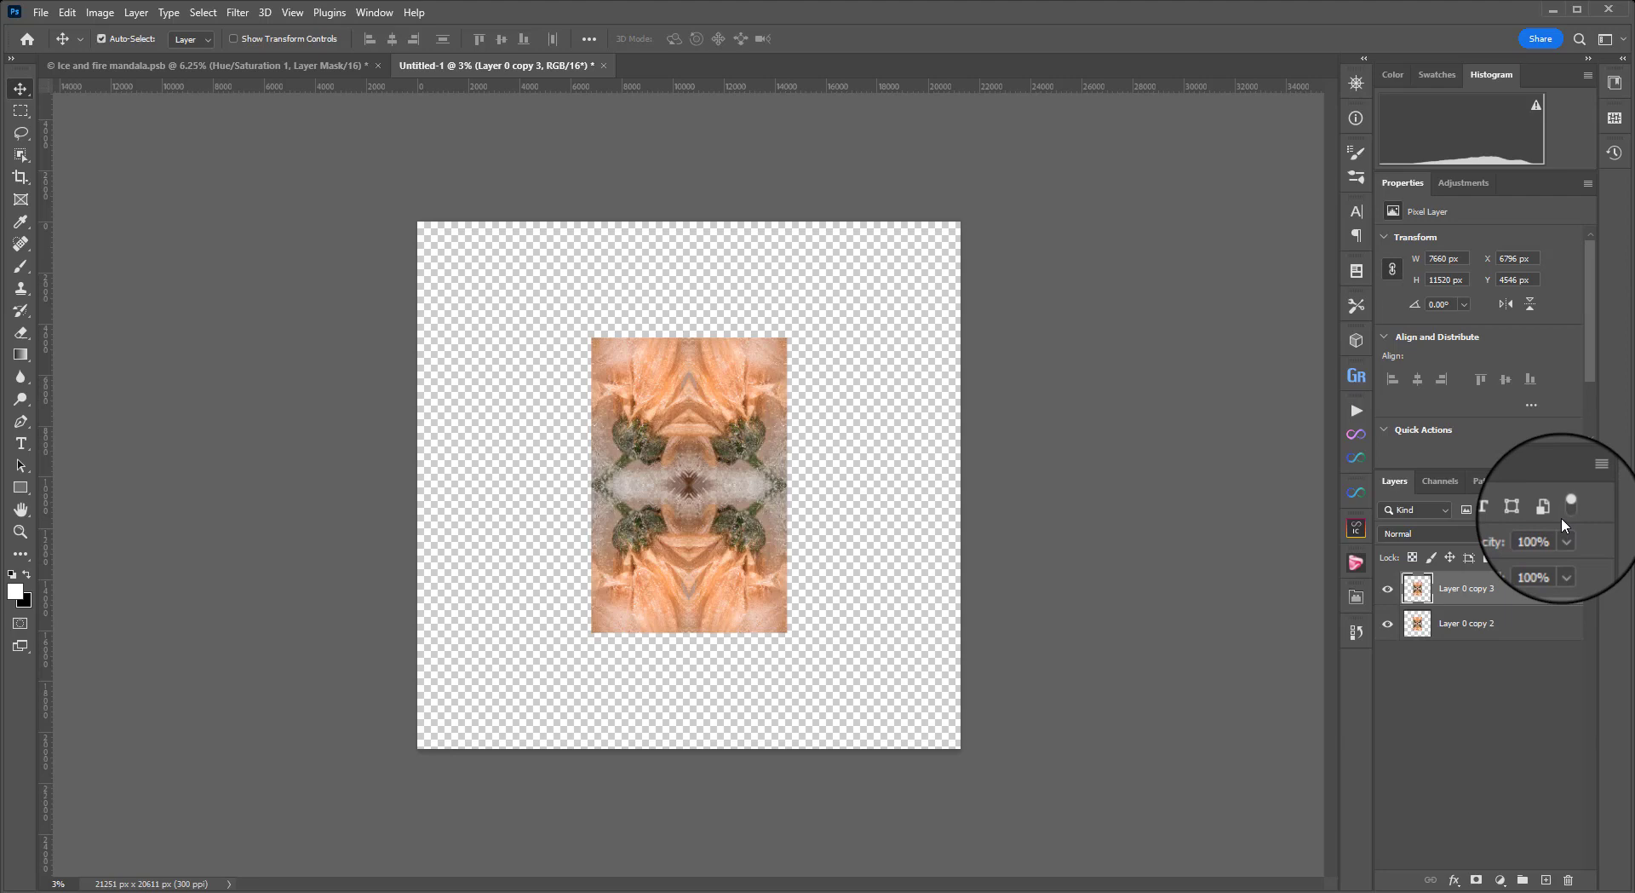
{"action": "key", "text": "ctrl+t"}
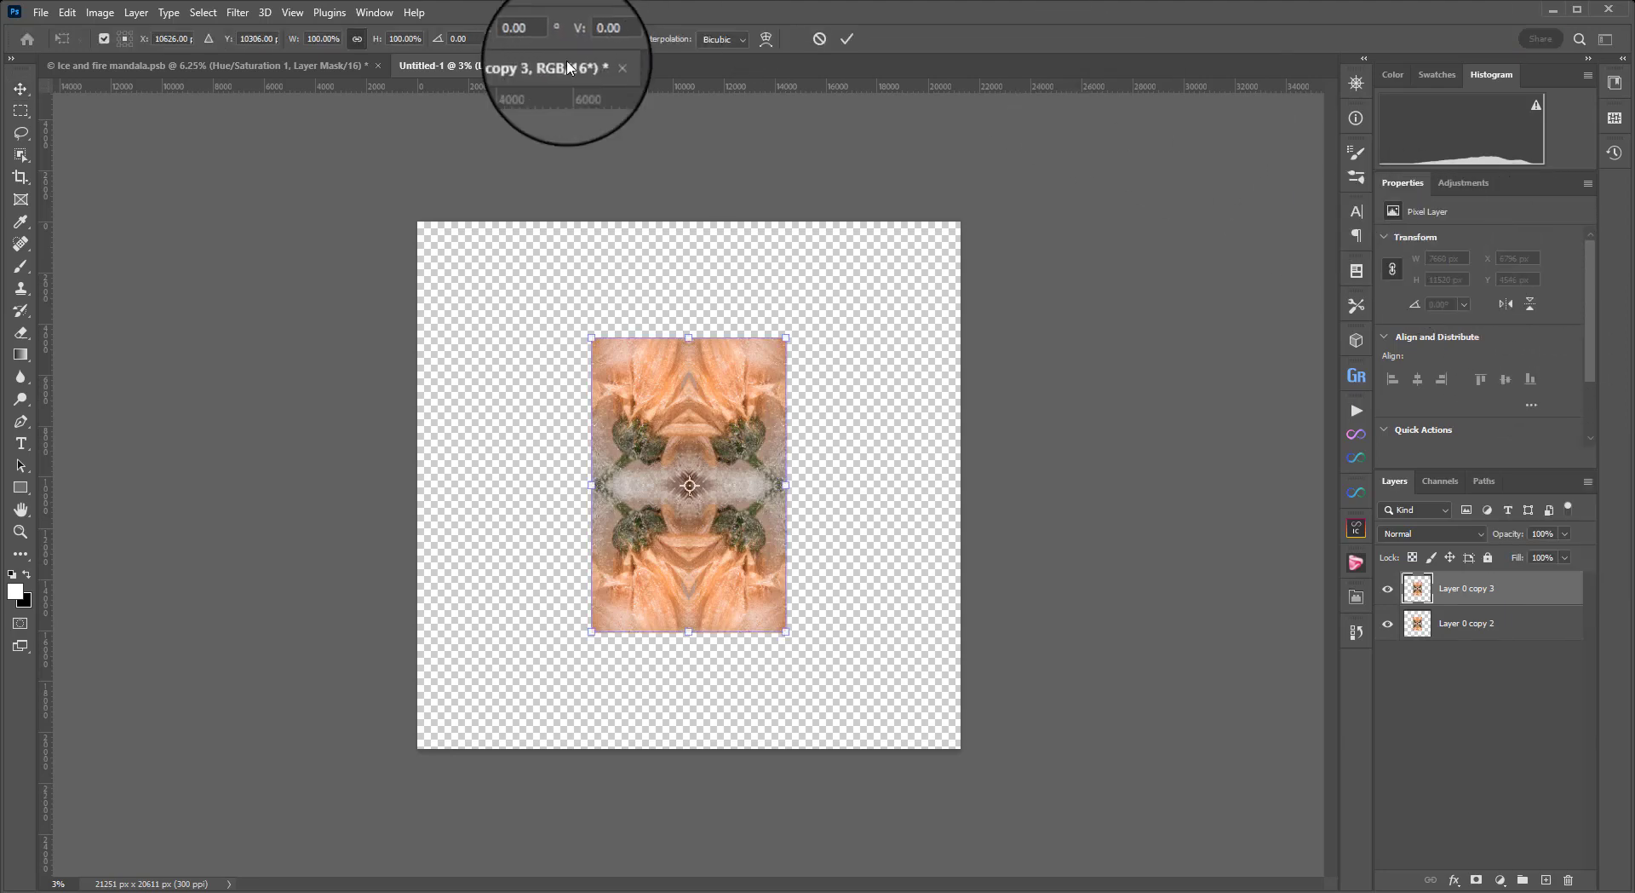
{"action": "left_click", "coordinate": [474, 38]}
{"action": "left_click_drag", "start_coordinate": [473, 38], "coordinate": [458, 38]}
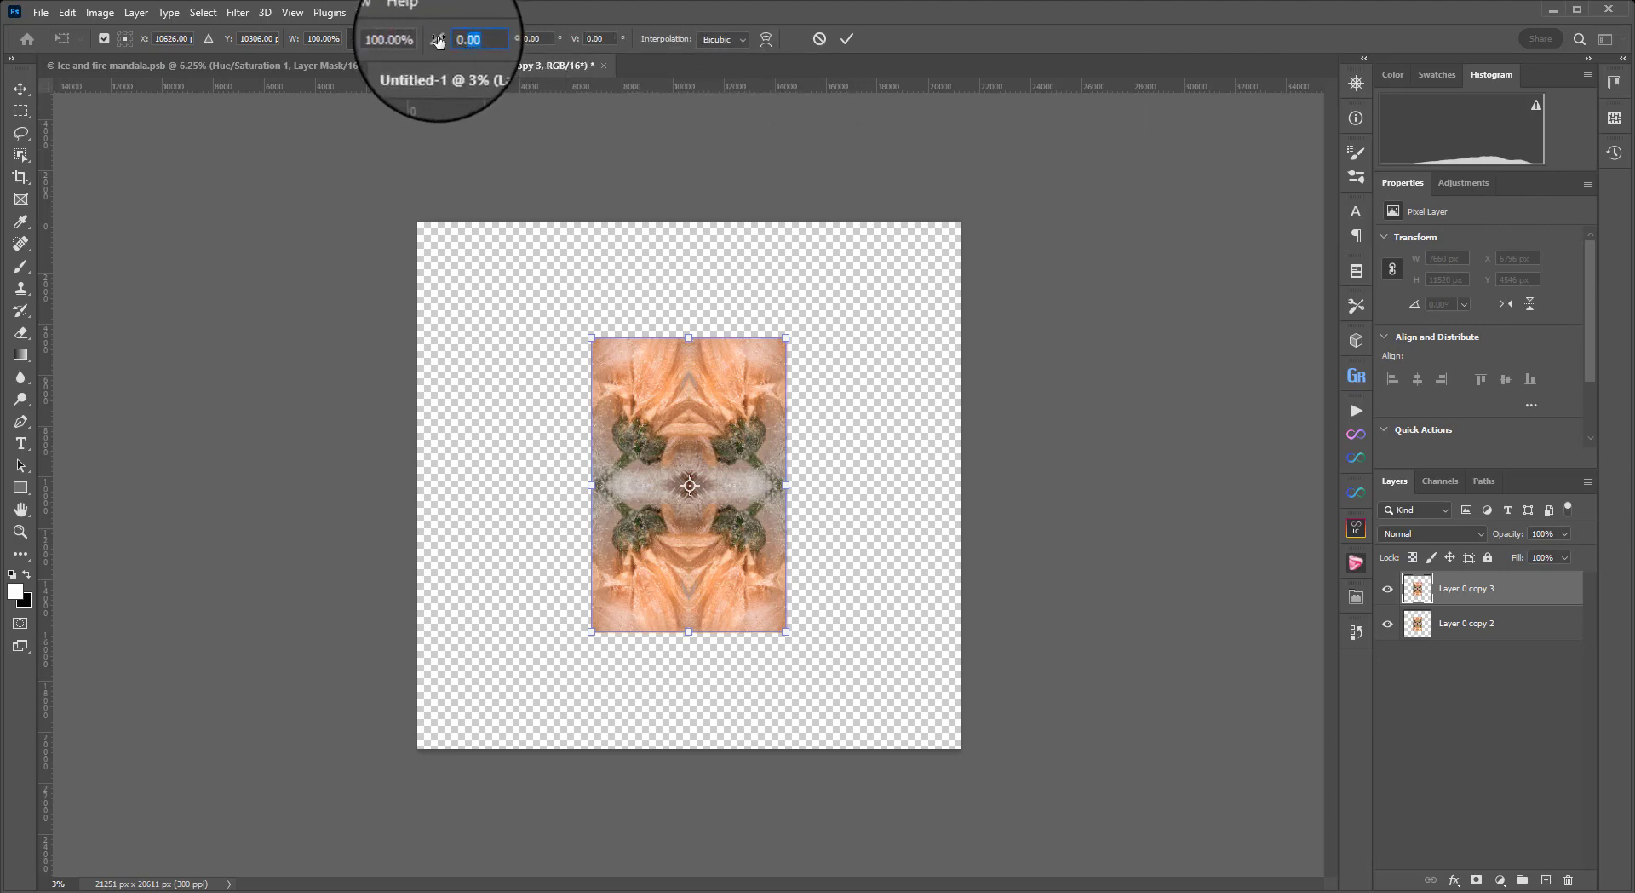
{"action": "left_click", "coordinate": [477, 36]}
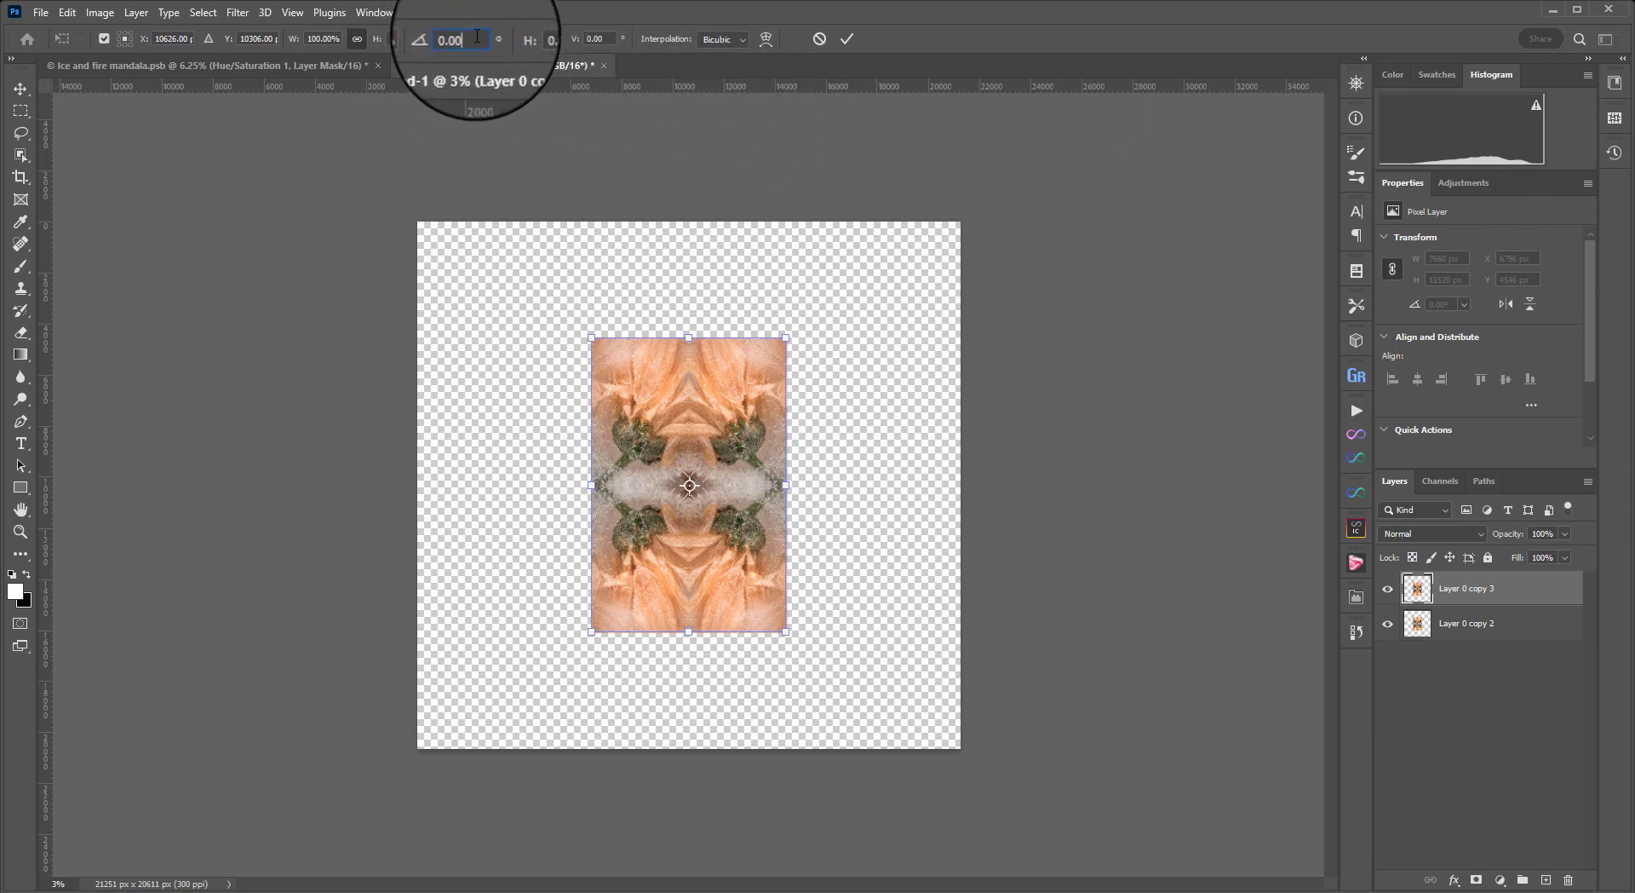
{"action": "left_click_drag", "start_coordinate": [477, 37], "coordinate": [427, 29]}
{"action": "type", "text": "90"}
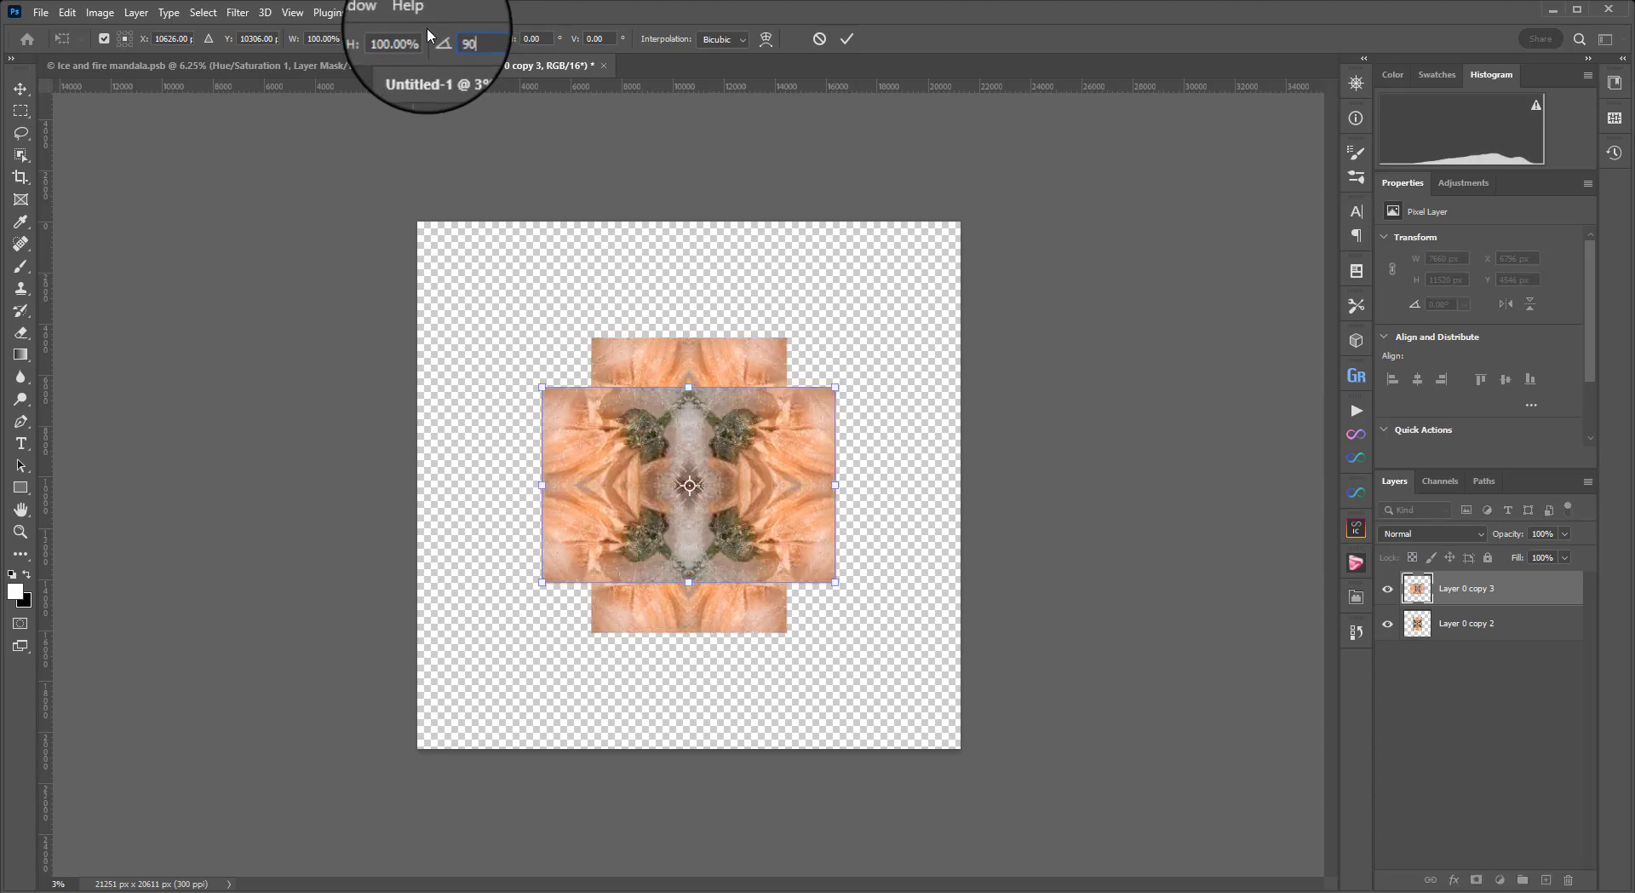
{"action": "key", "text": "Return"}
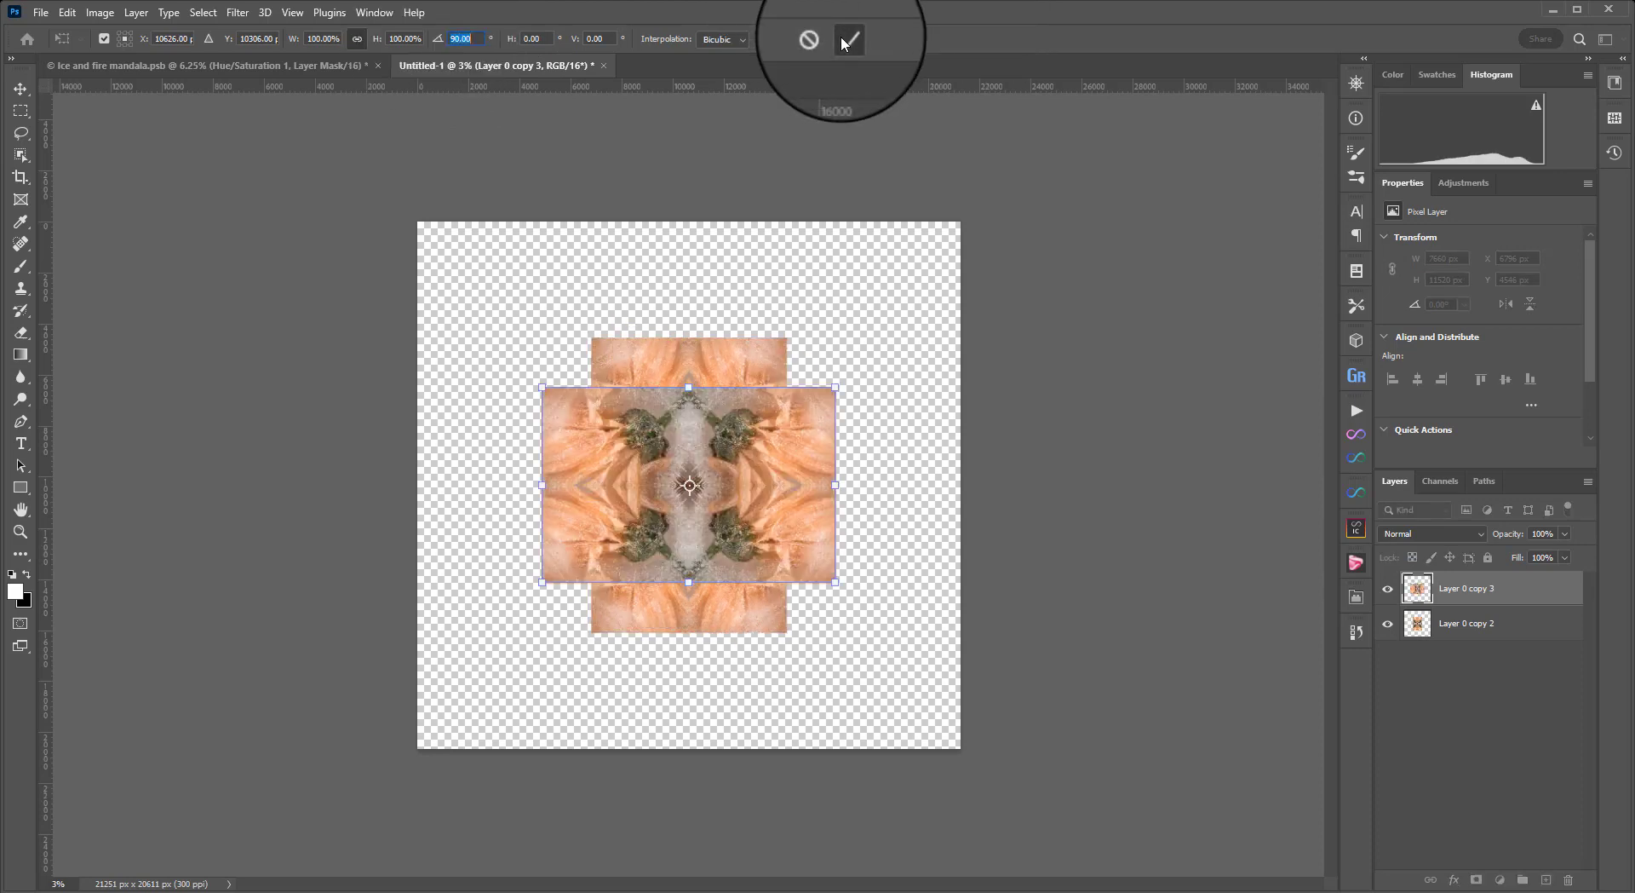
{"action": "left_click", "coordinate": [848, 40]}
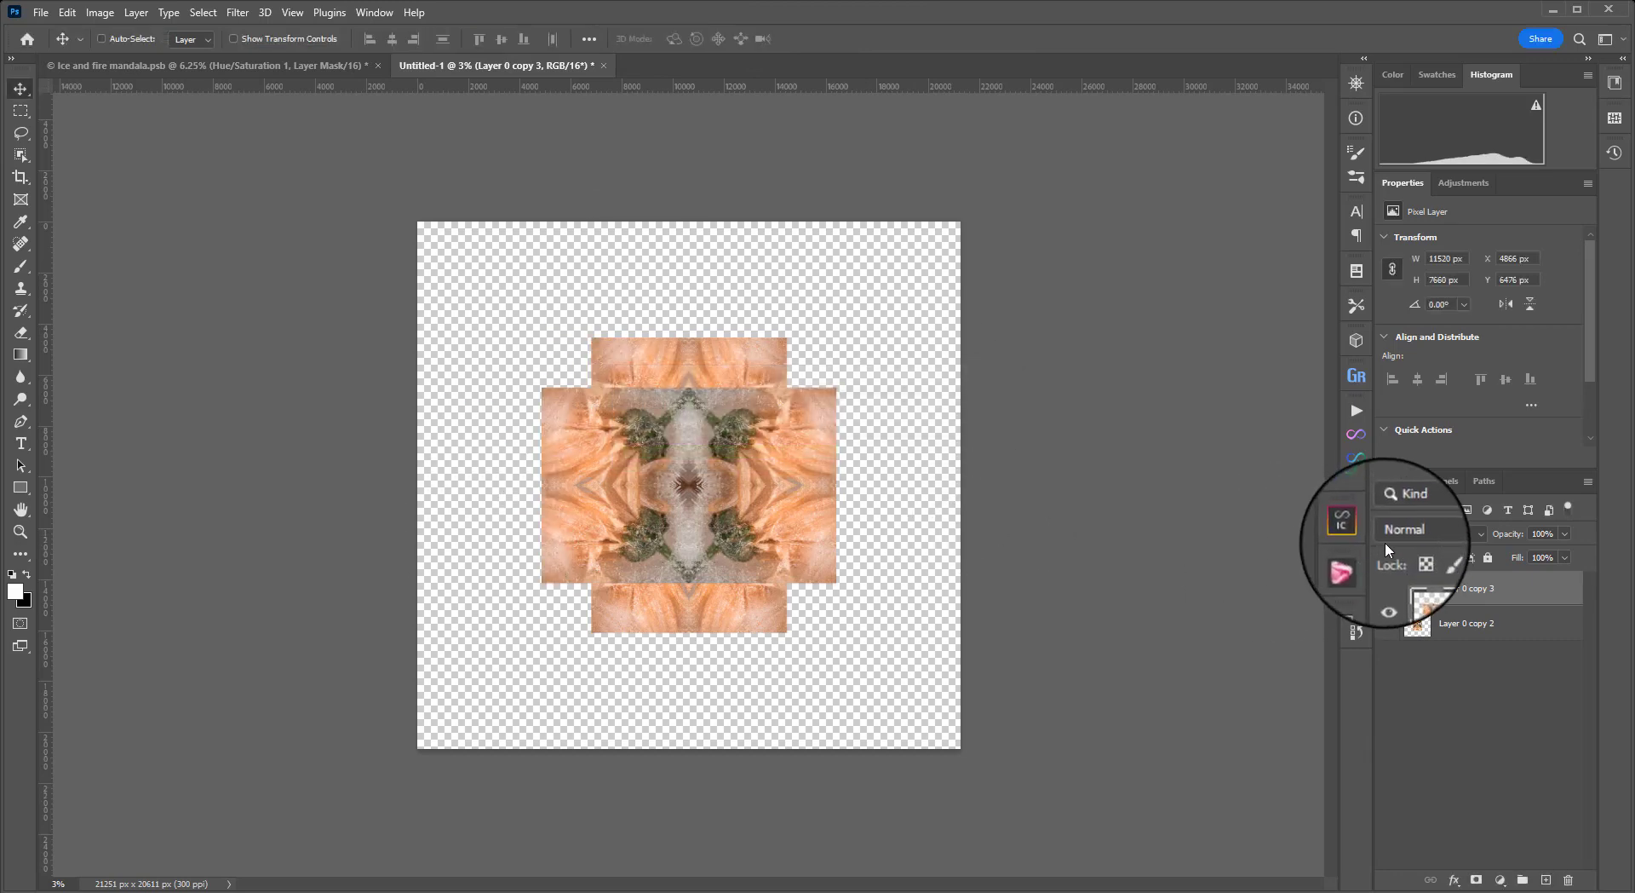
Set the rotated pattern layer's blend mode to Lighten and duplicate that layer
{"action": "left_click", "coordinate": [1422, 534]}
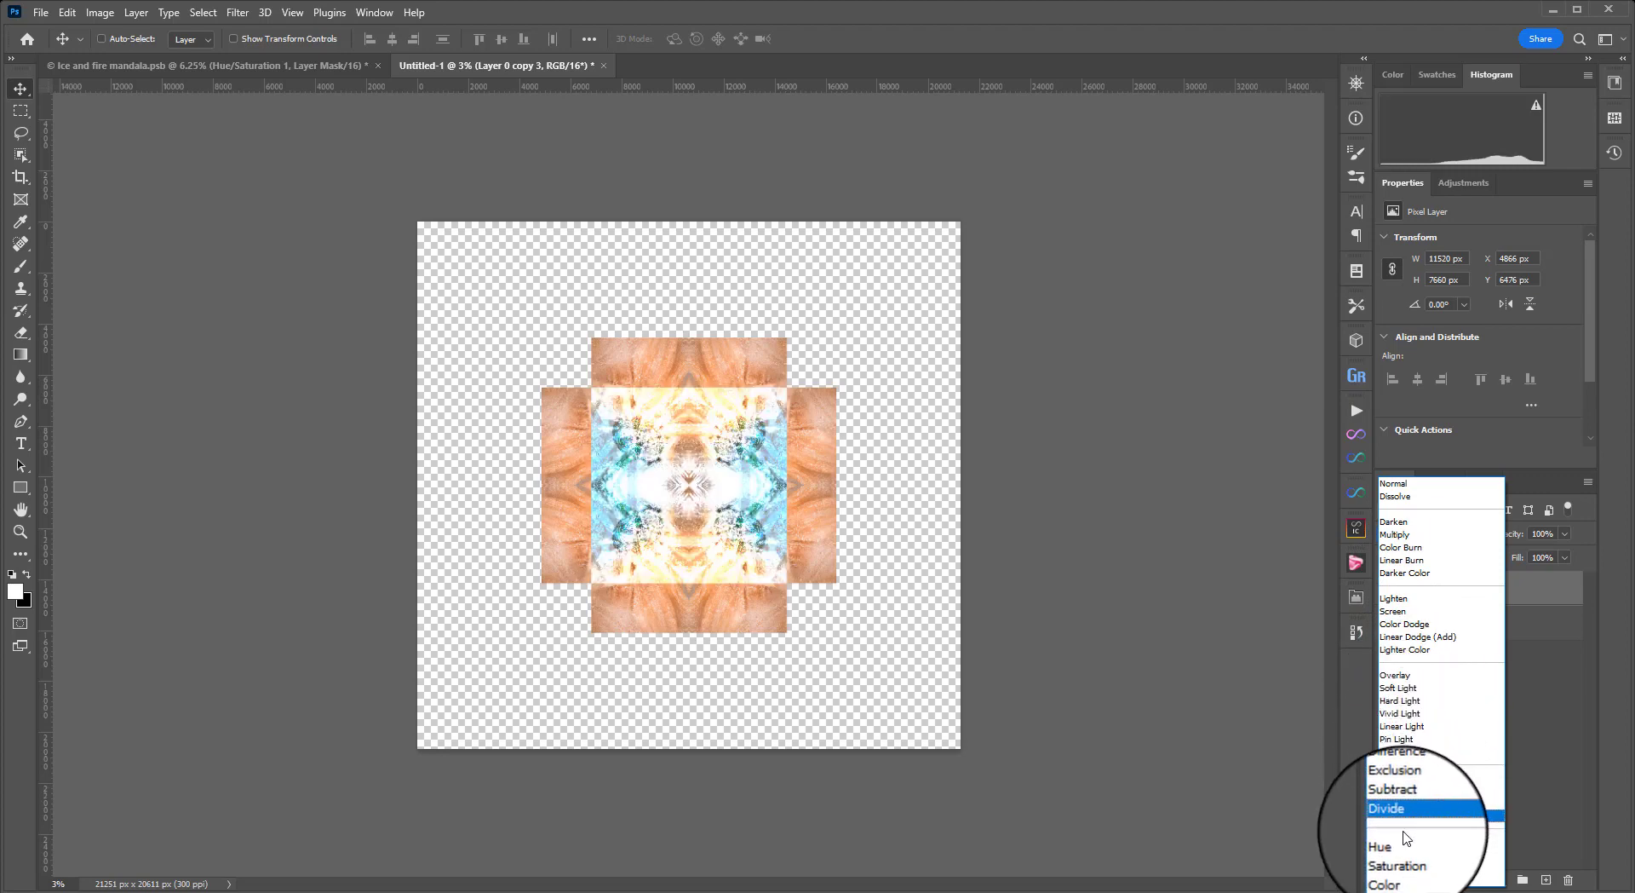
{"action": "left_click", "coordinate": [1397, 598]}
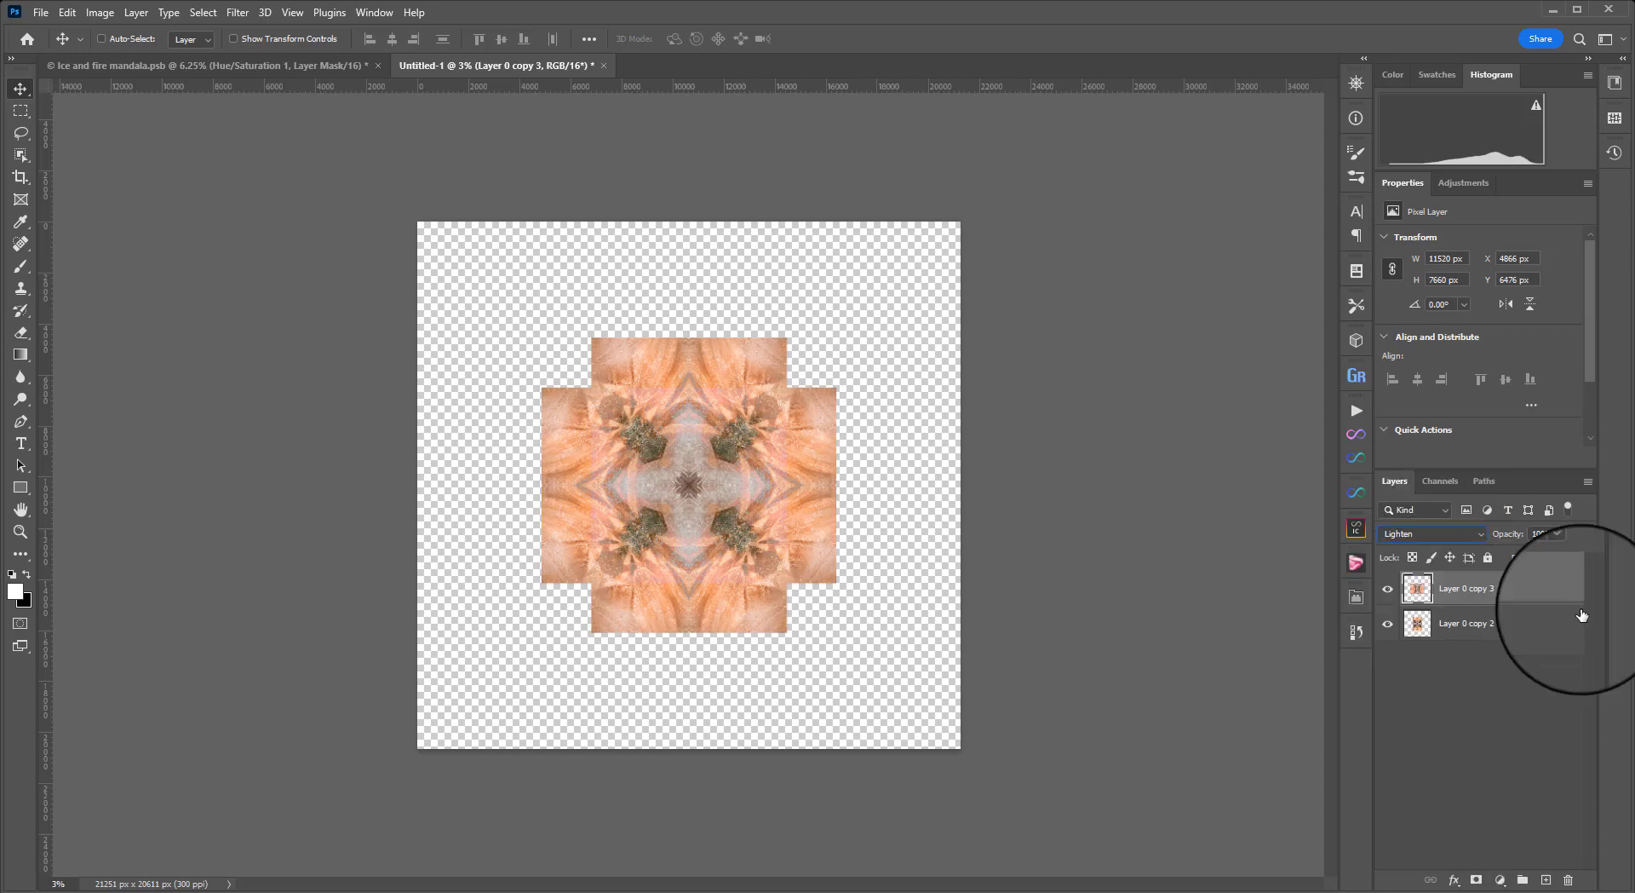
{"action": "key", "text": "ctrl"}
{"action": "key", "text": "ctrl"}
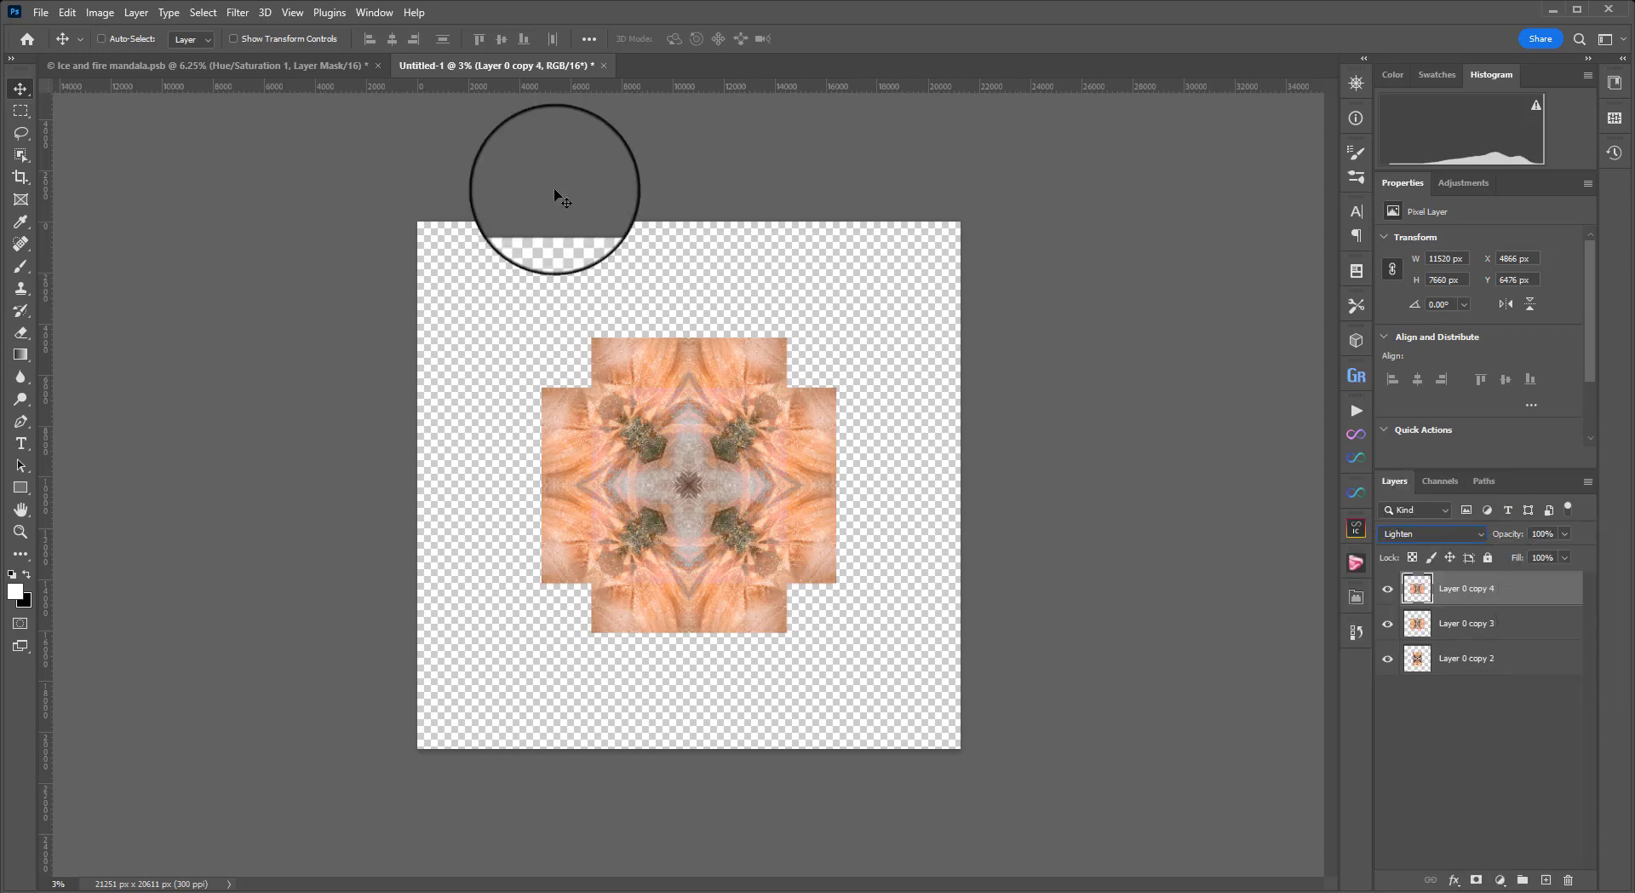
Rotate the new top duplicate by 45° about its center with Free Transform
{"action": "key", "text": "ctrl+t"}
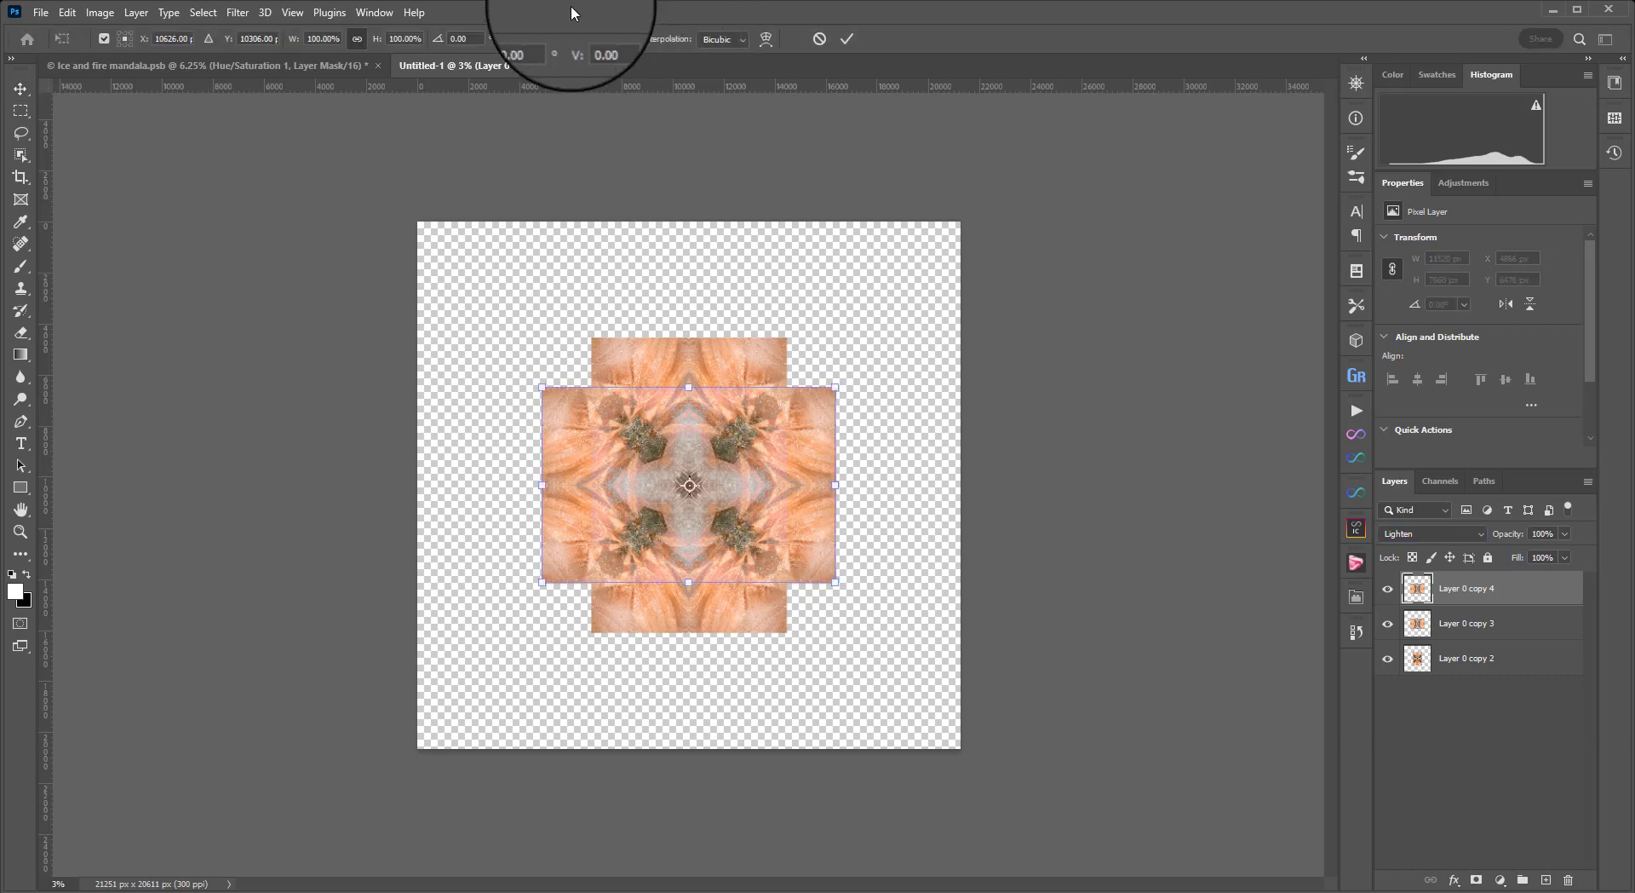
{"action": "left_click", "coordinate": [449, 39]}
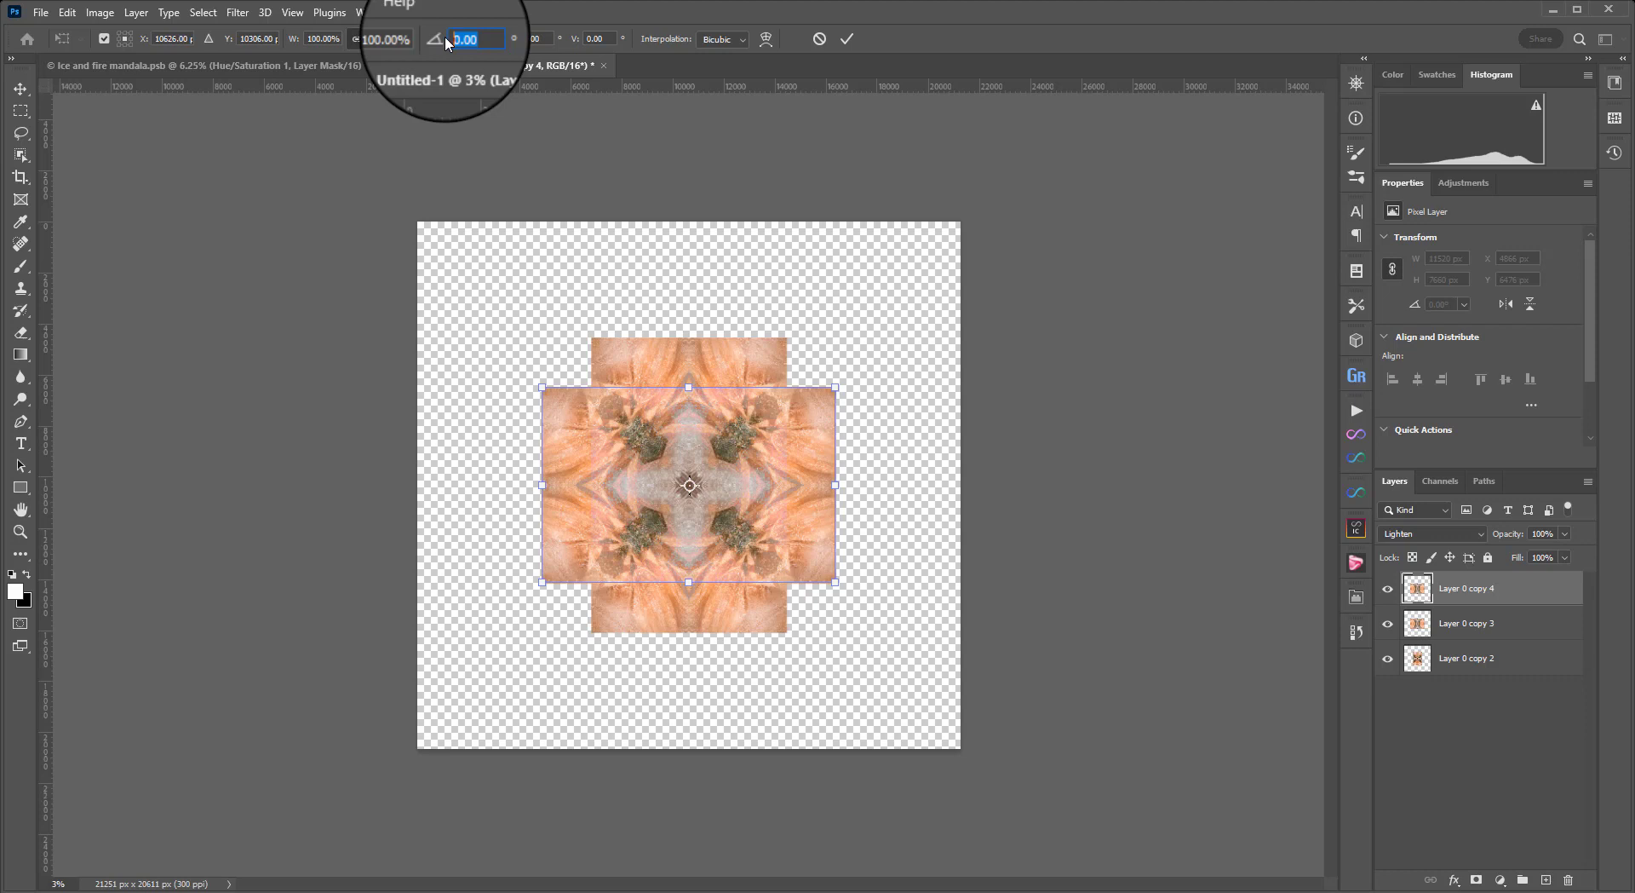
{"action": "type", "text": "45"}
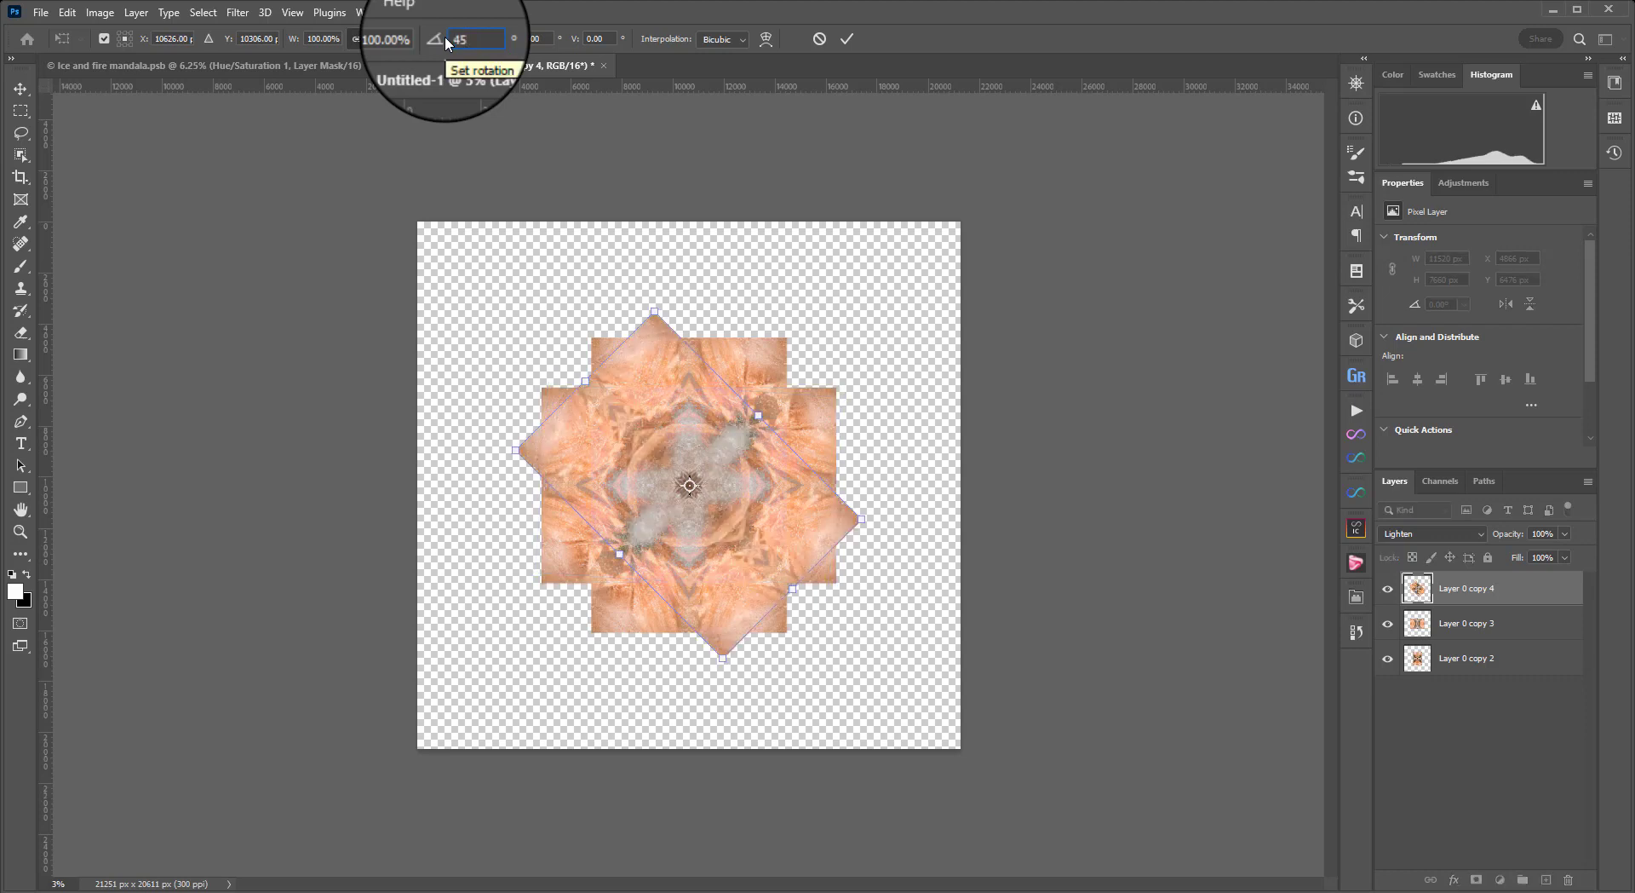
{"action": "key", "text": "Return"}
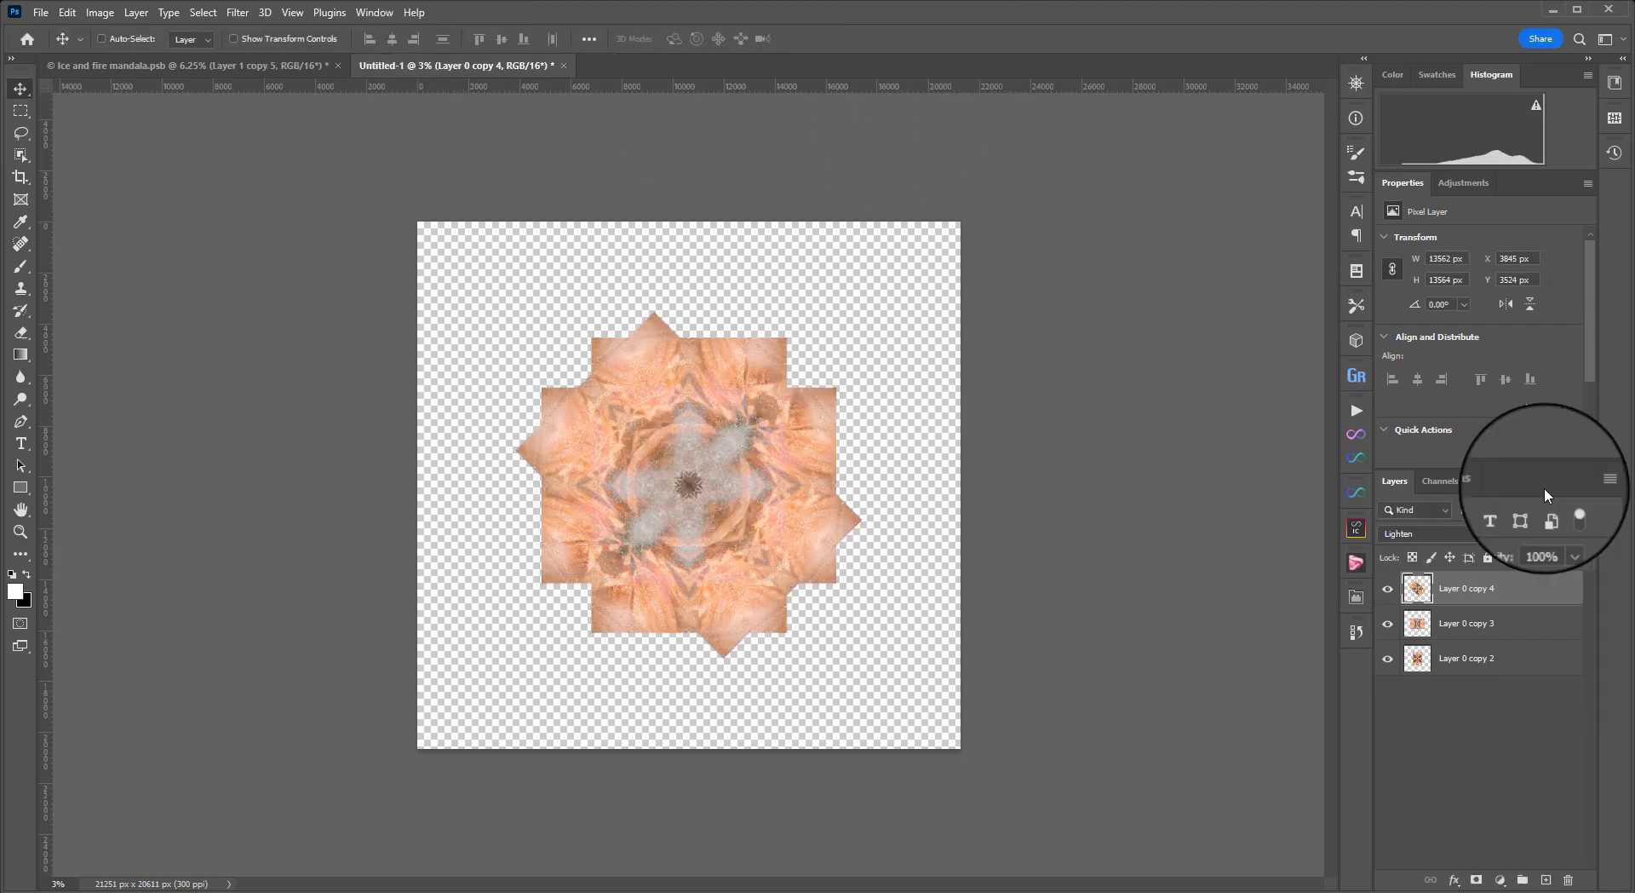
Duplicate the 45° rotated pattern layer and rotate the copy 90° about its center
{"action": "key", "text": "ctrl+j"}
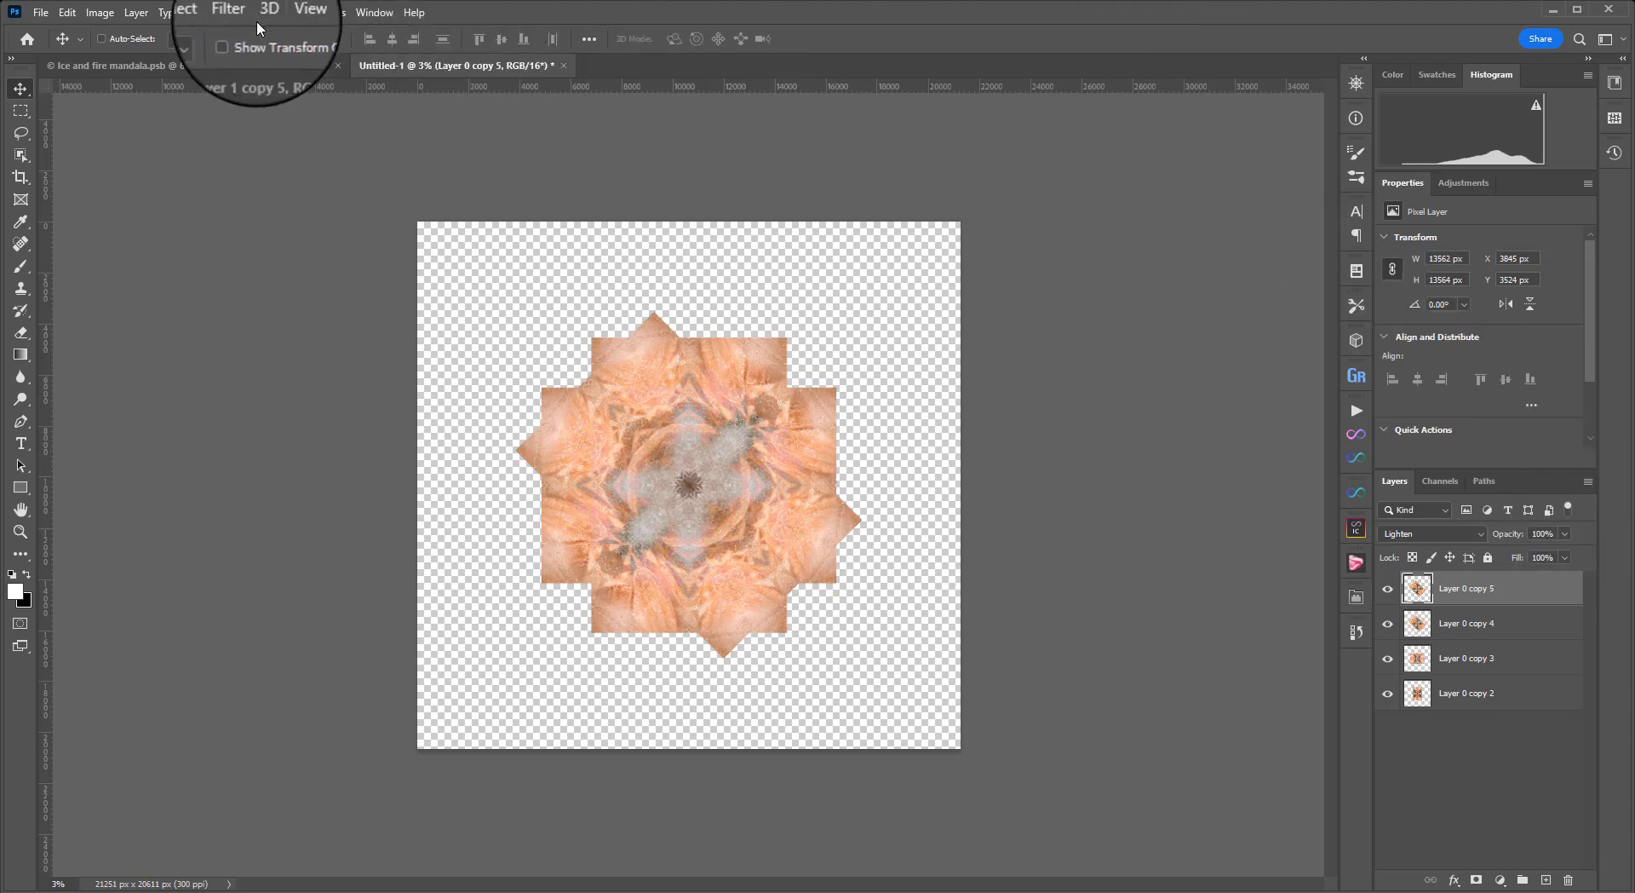
{"action": "key", "text": "ctrl+t"}
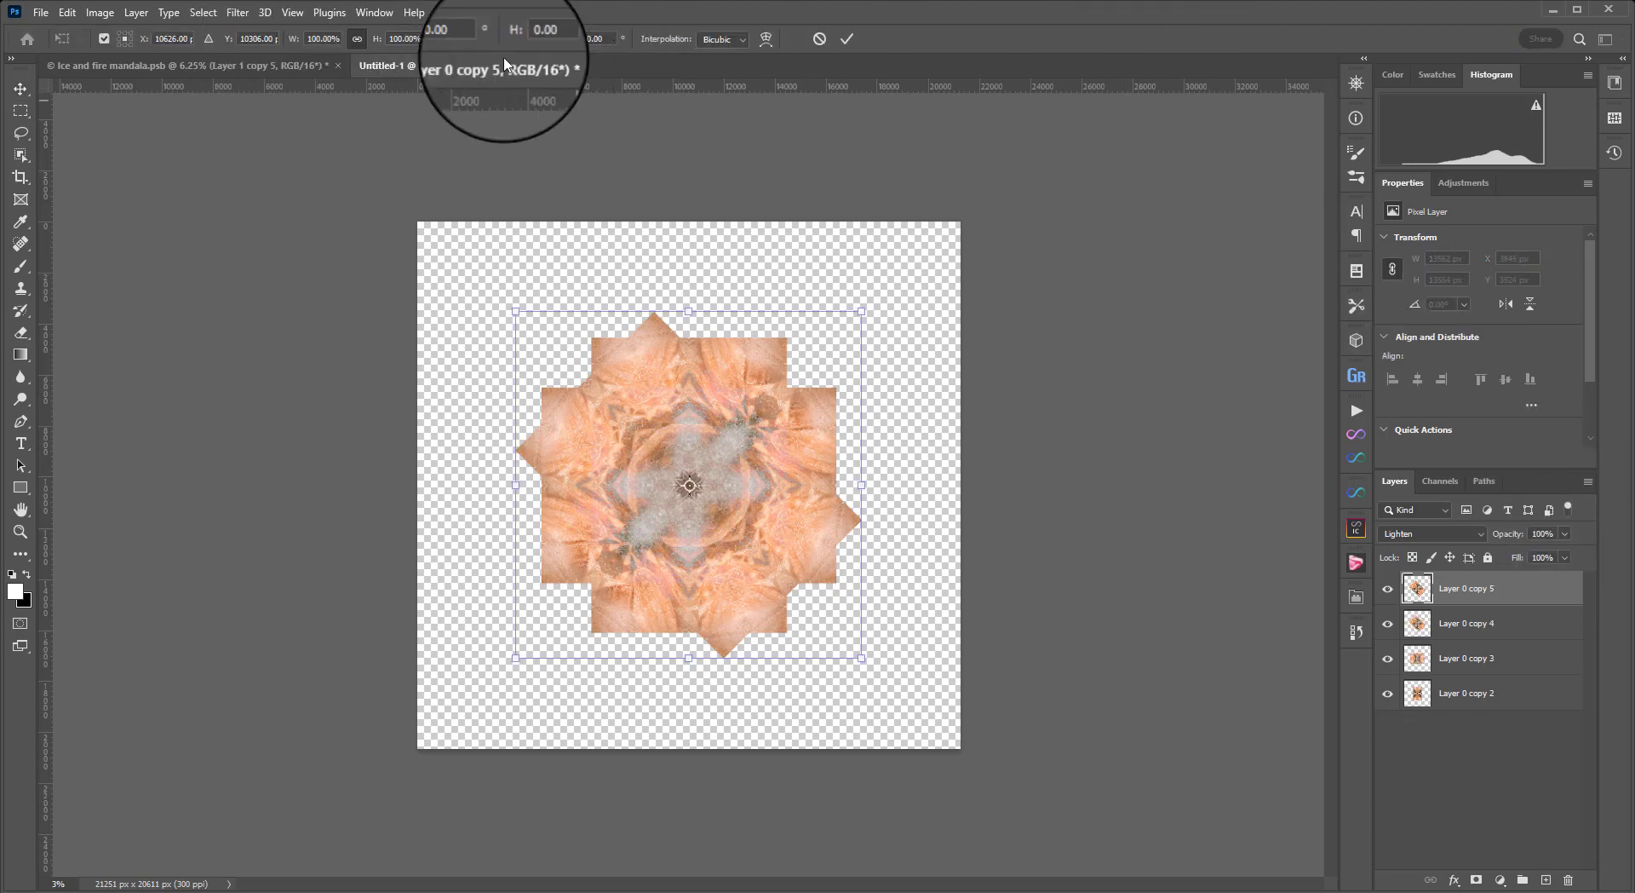
{"action": "left_click", "coordinate": [460, 38]}
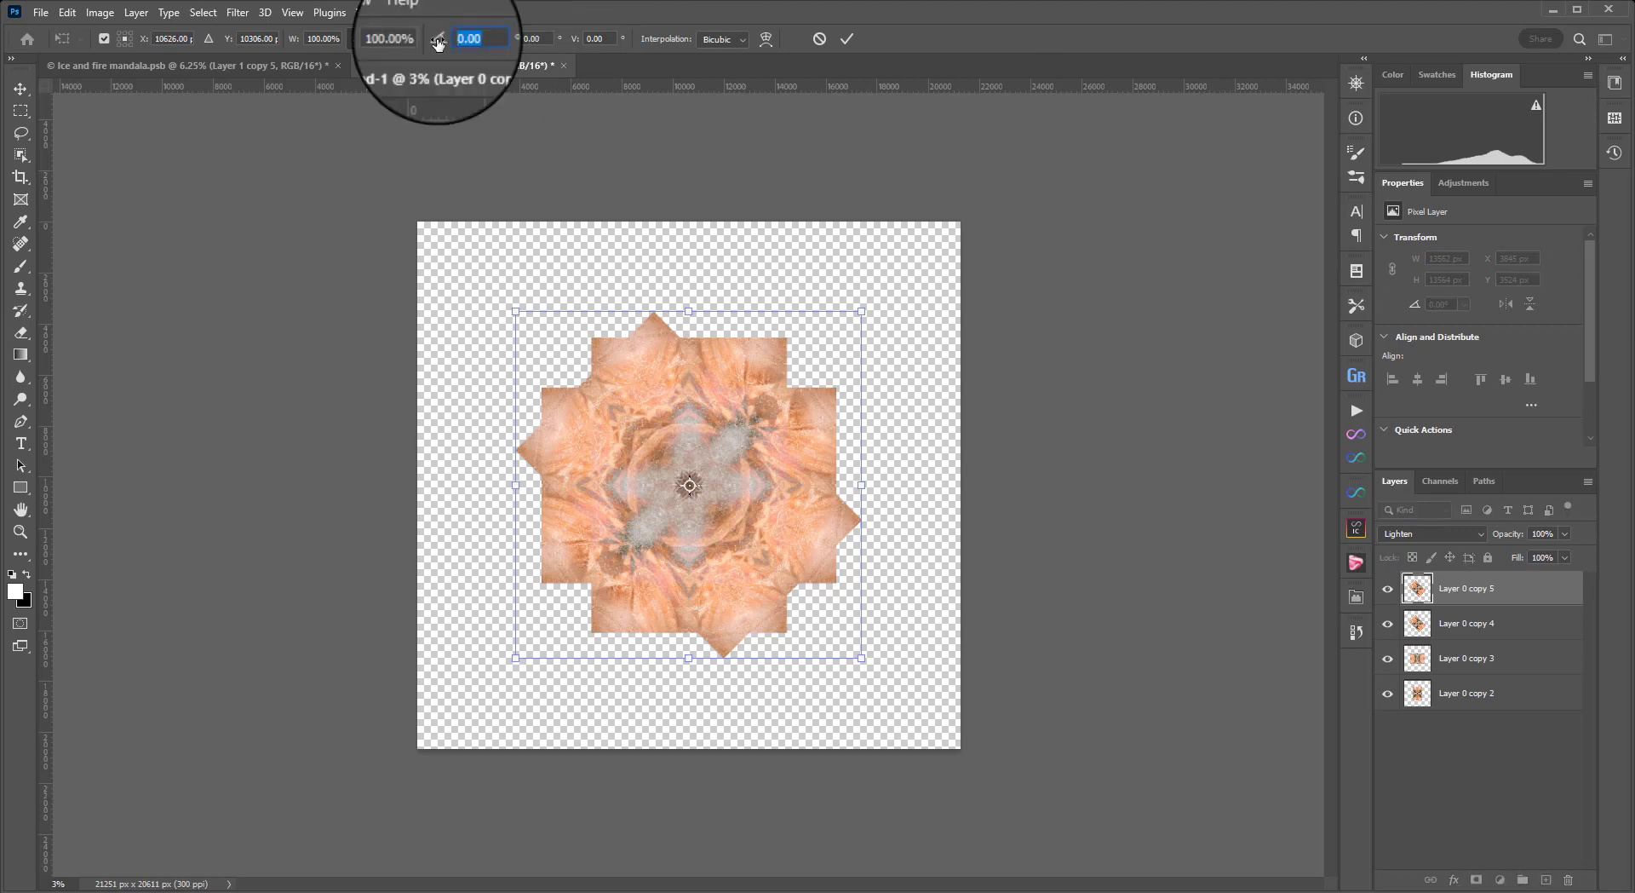
{"action": "type", "text": "90"}
{"action": "key", "text": "Return"}
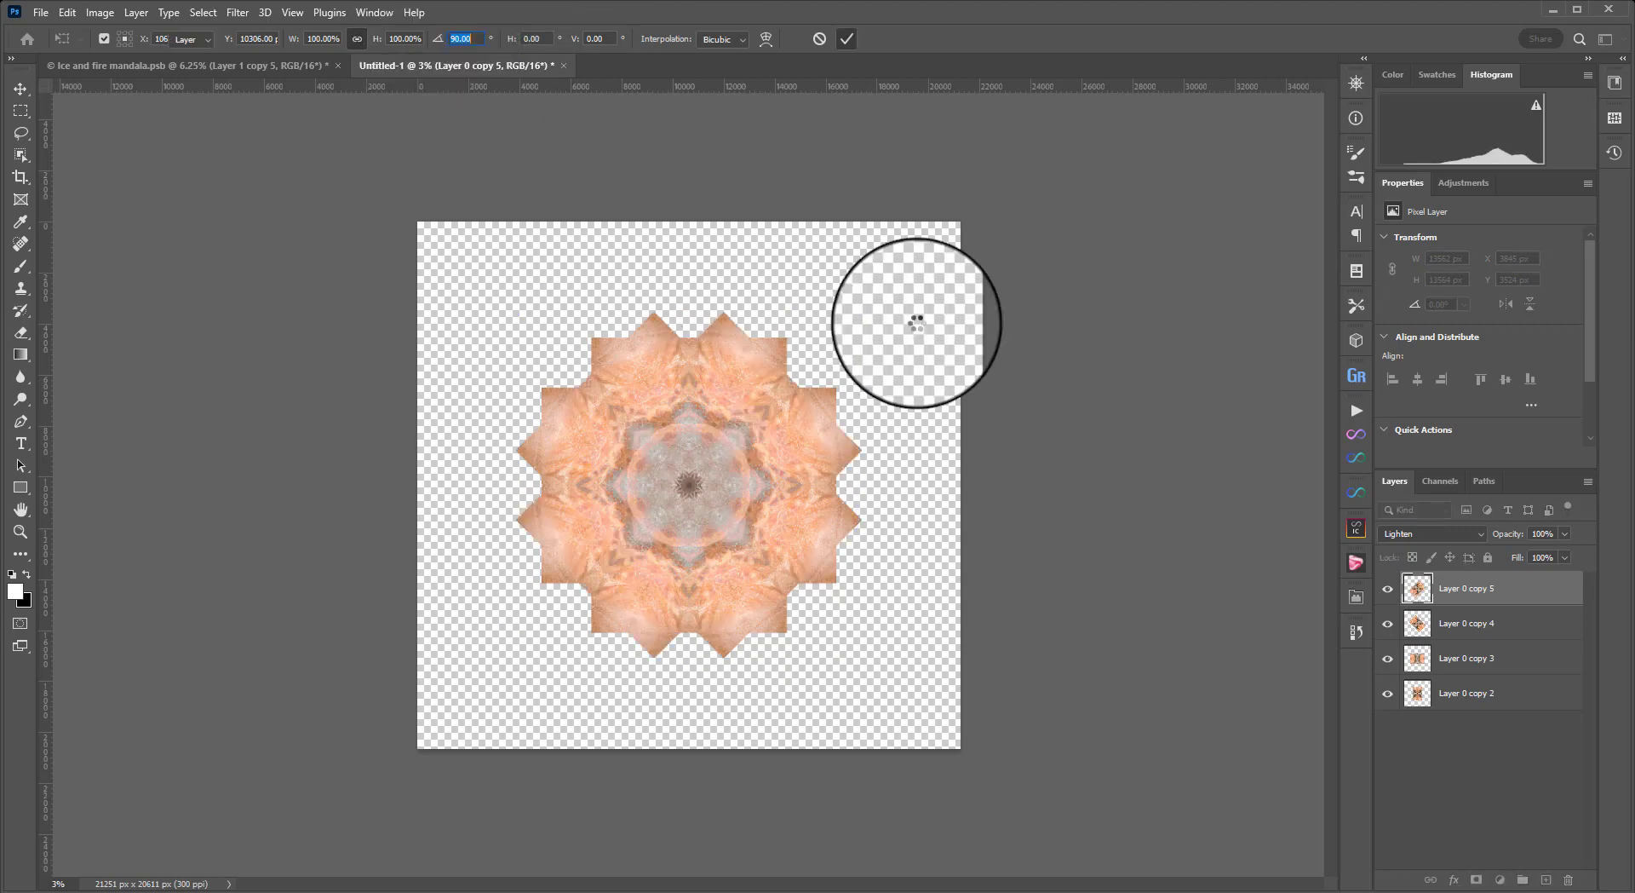
{"action": "key", "text": "Return"}
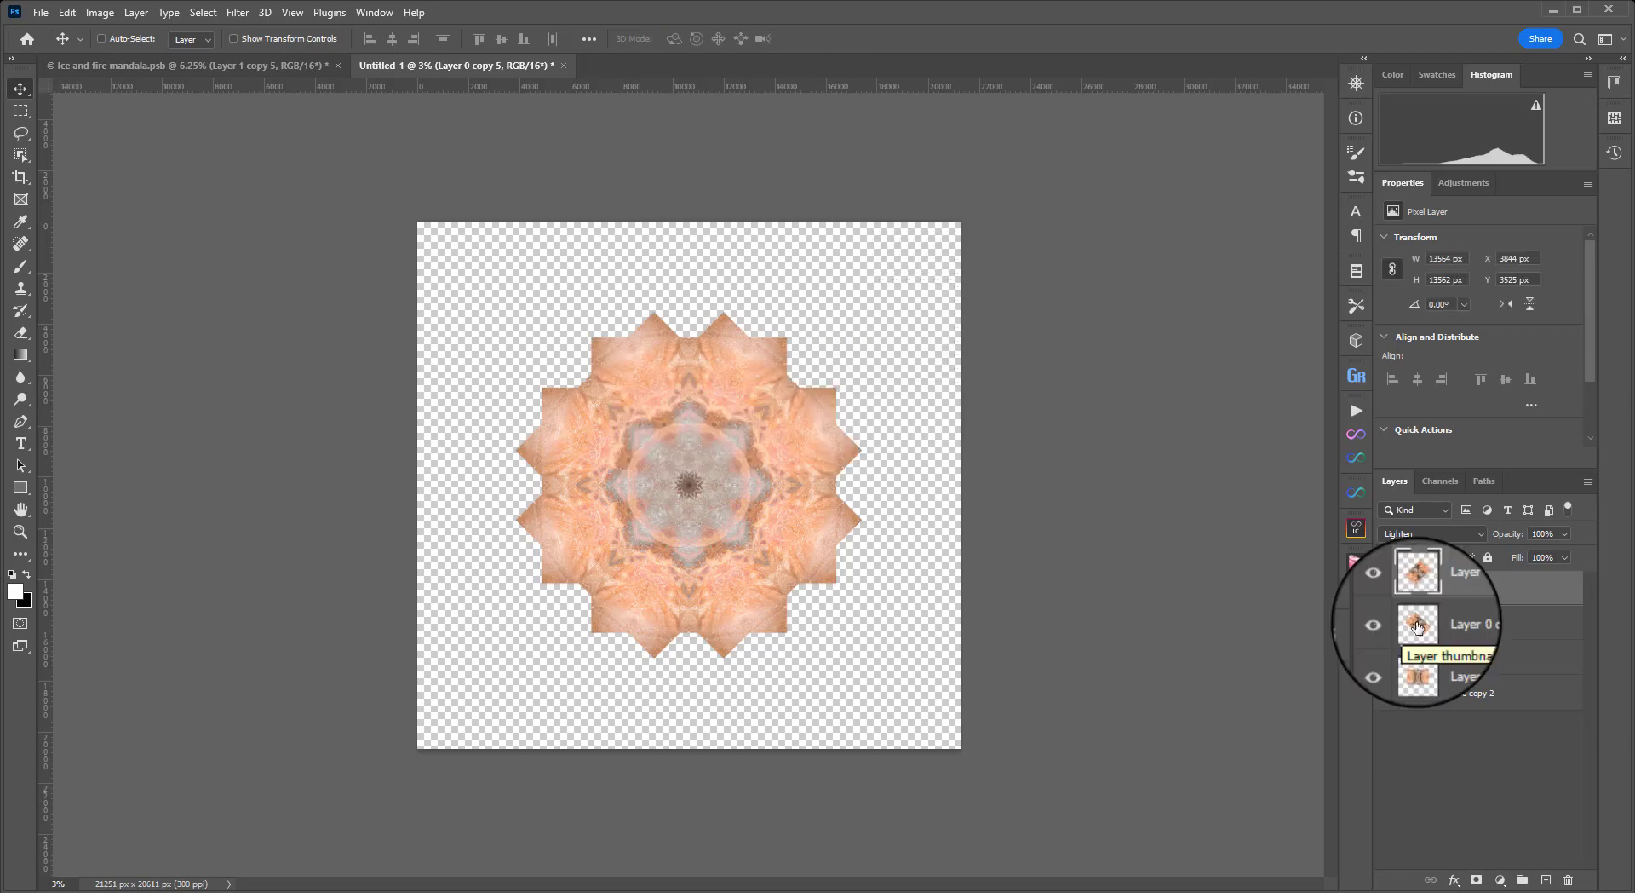
{"action": "key", "text": "ctrl+t"}
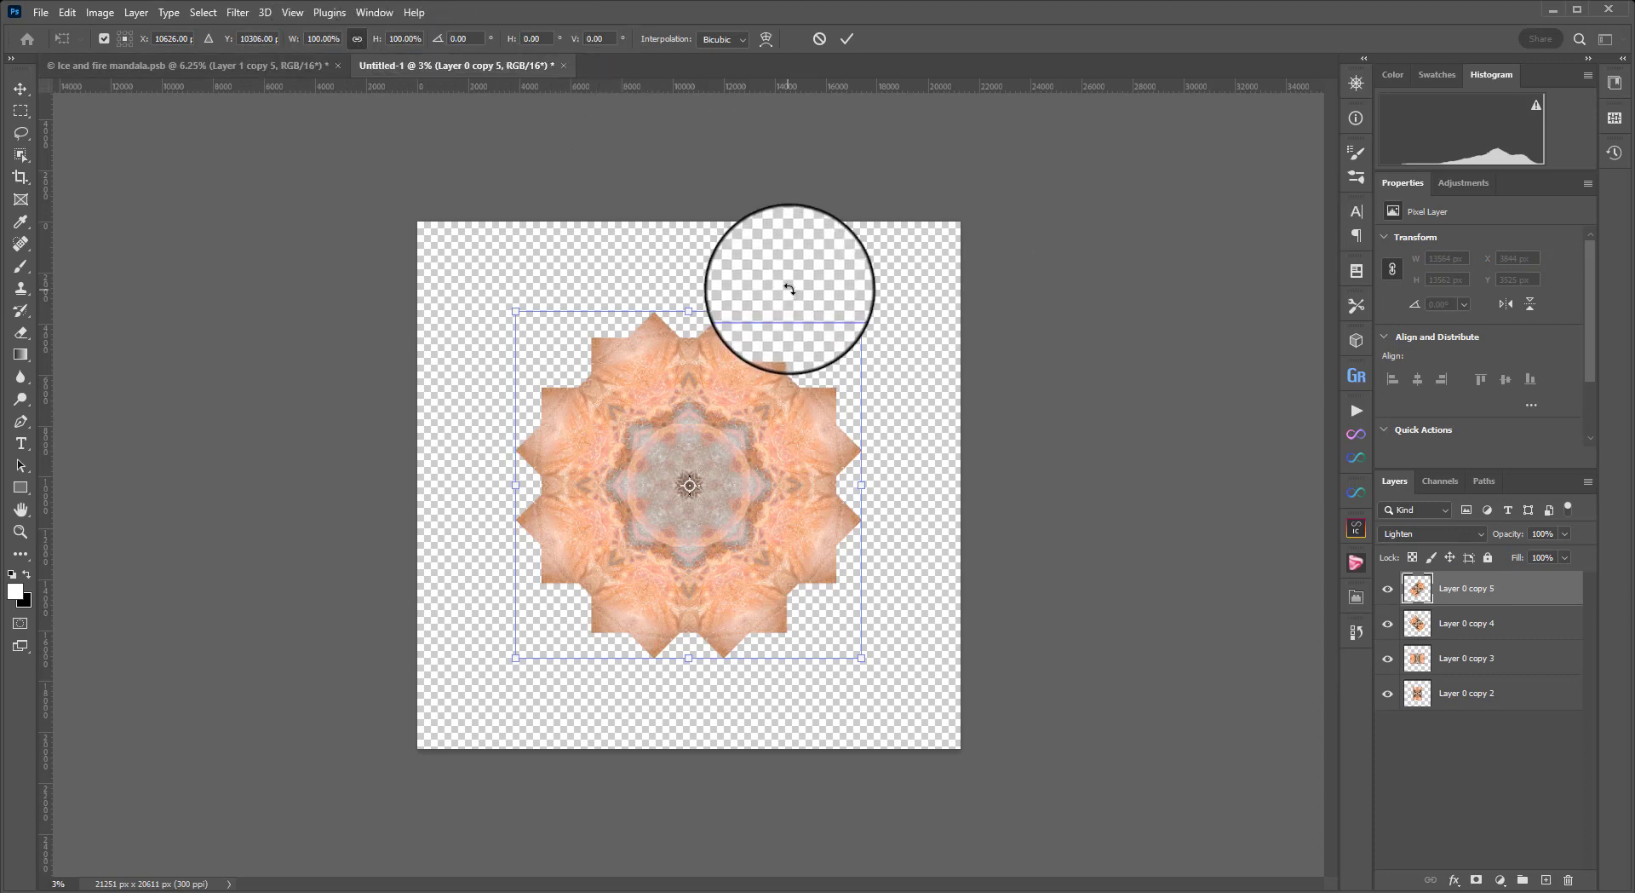
{"action": "left_click_drag", "start_coordinate": [793, 291], "coordinate": [924, 356]}
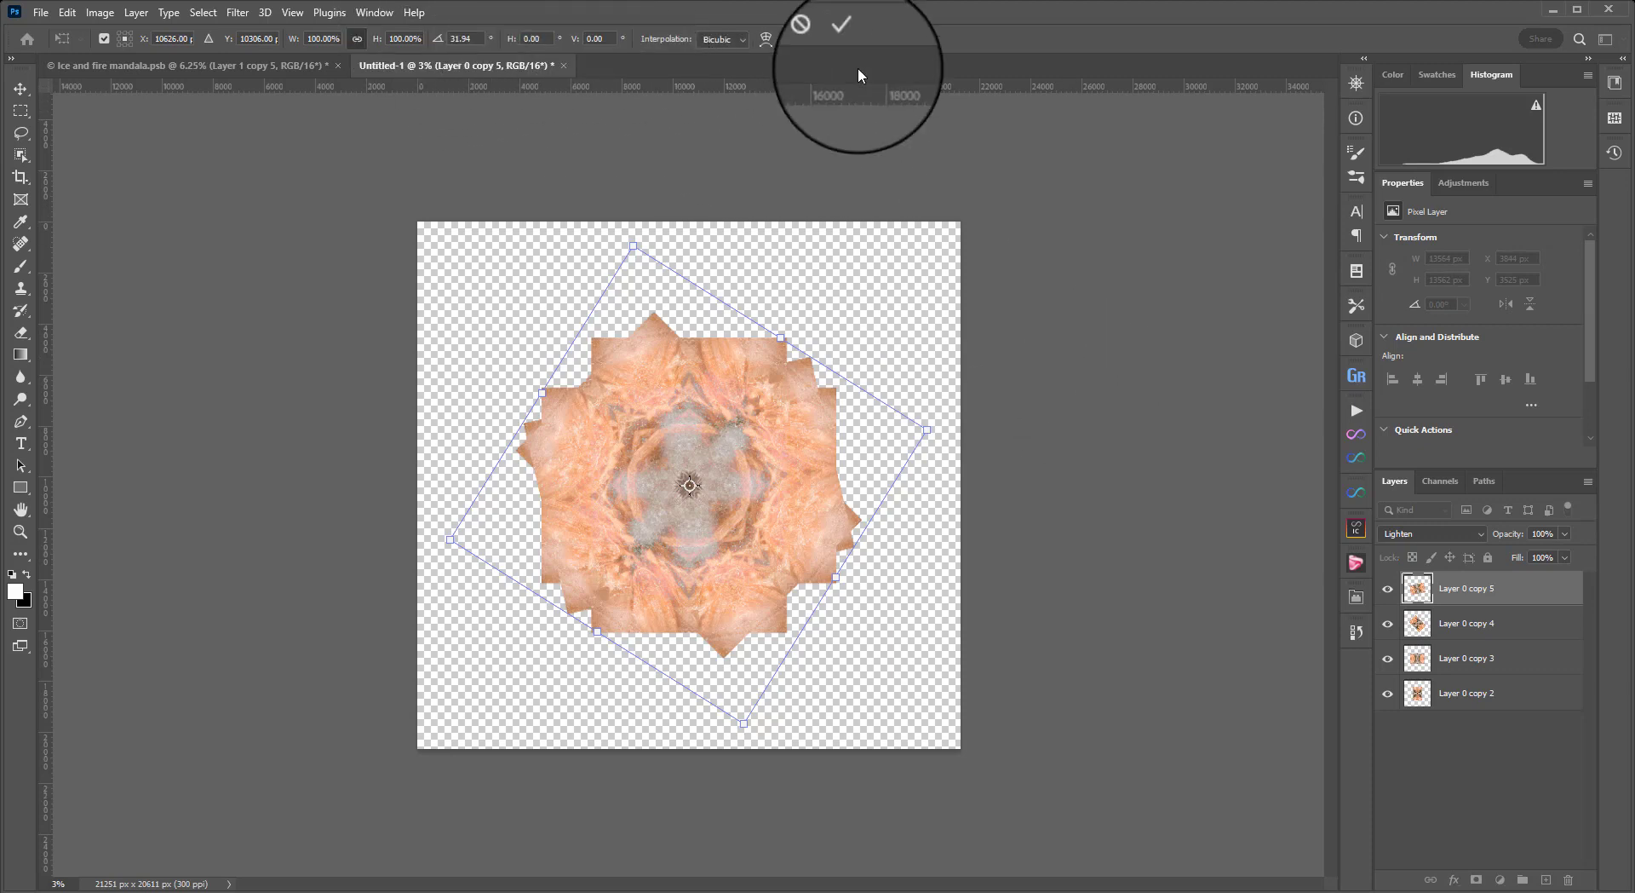
{"action": "left_click", "coordinate": [820, 39]}
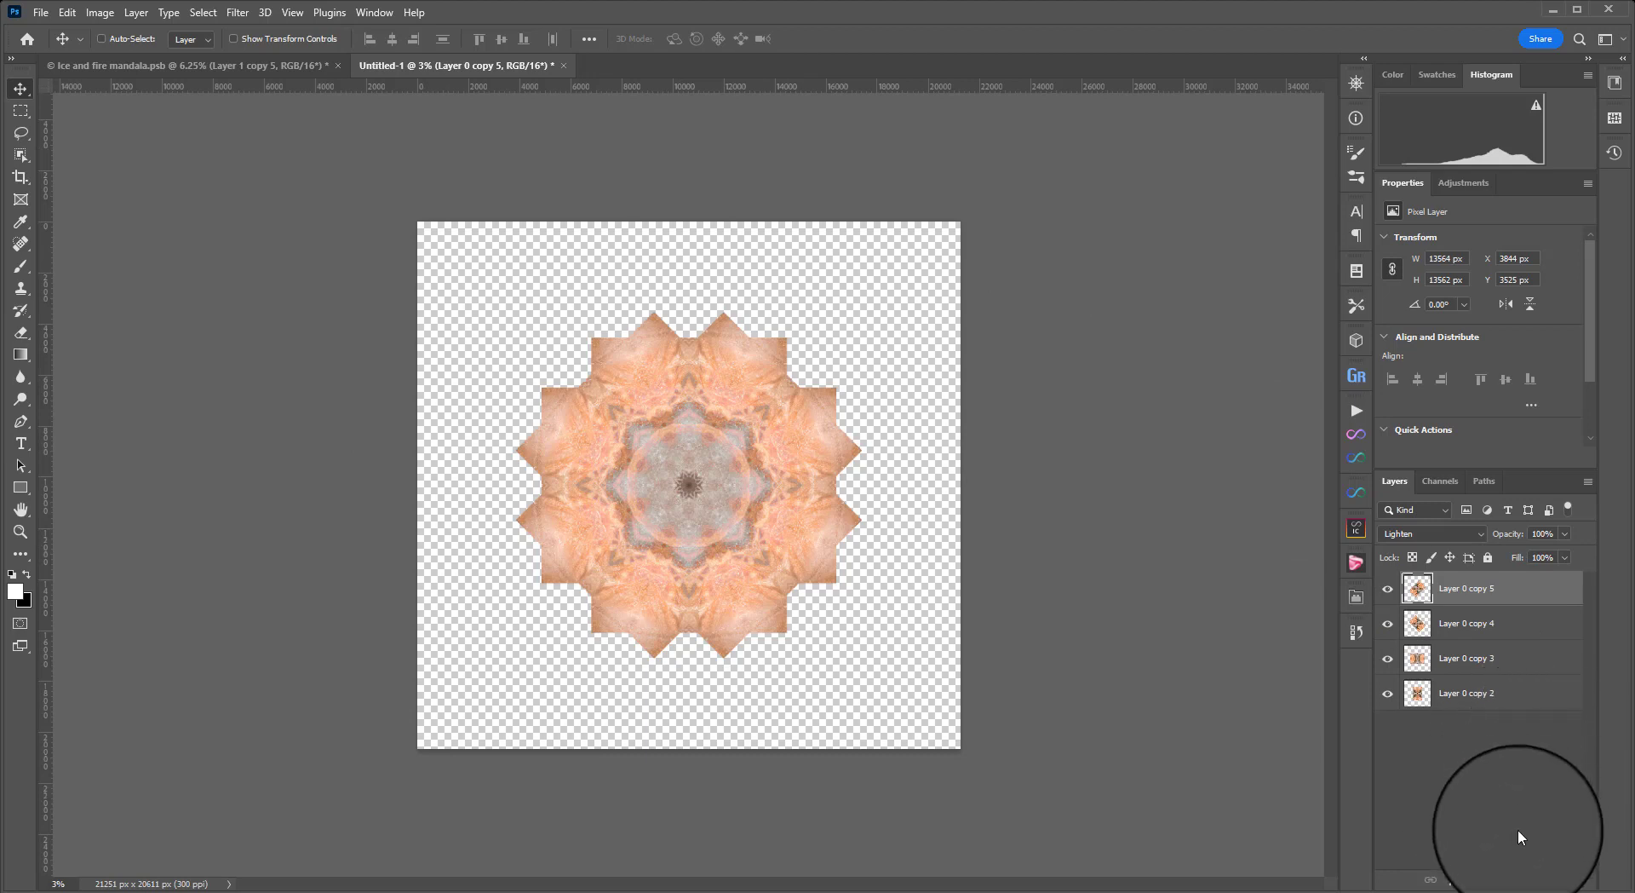
Add a black (000000) Solid Color fill layer and place it beneath all the pattern layers
{"action": "left_click", "coordinate": [1501, 880]}
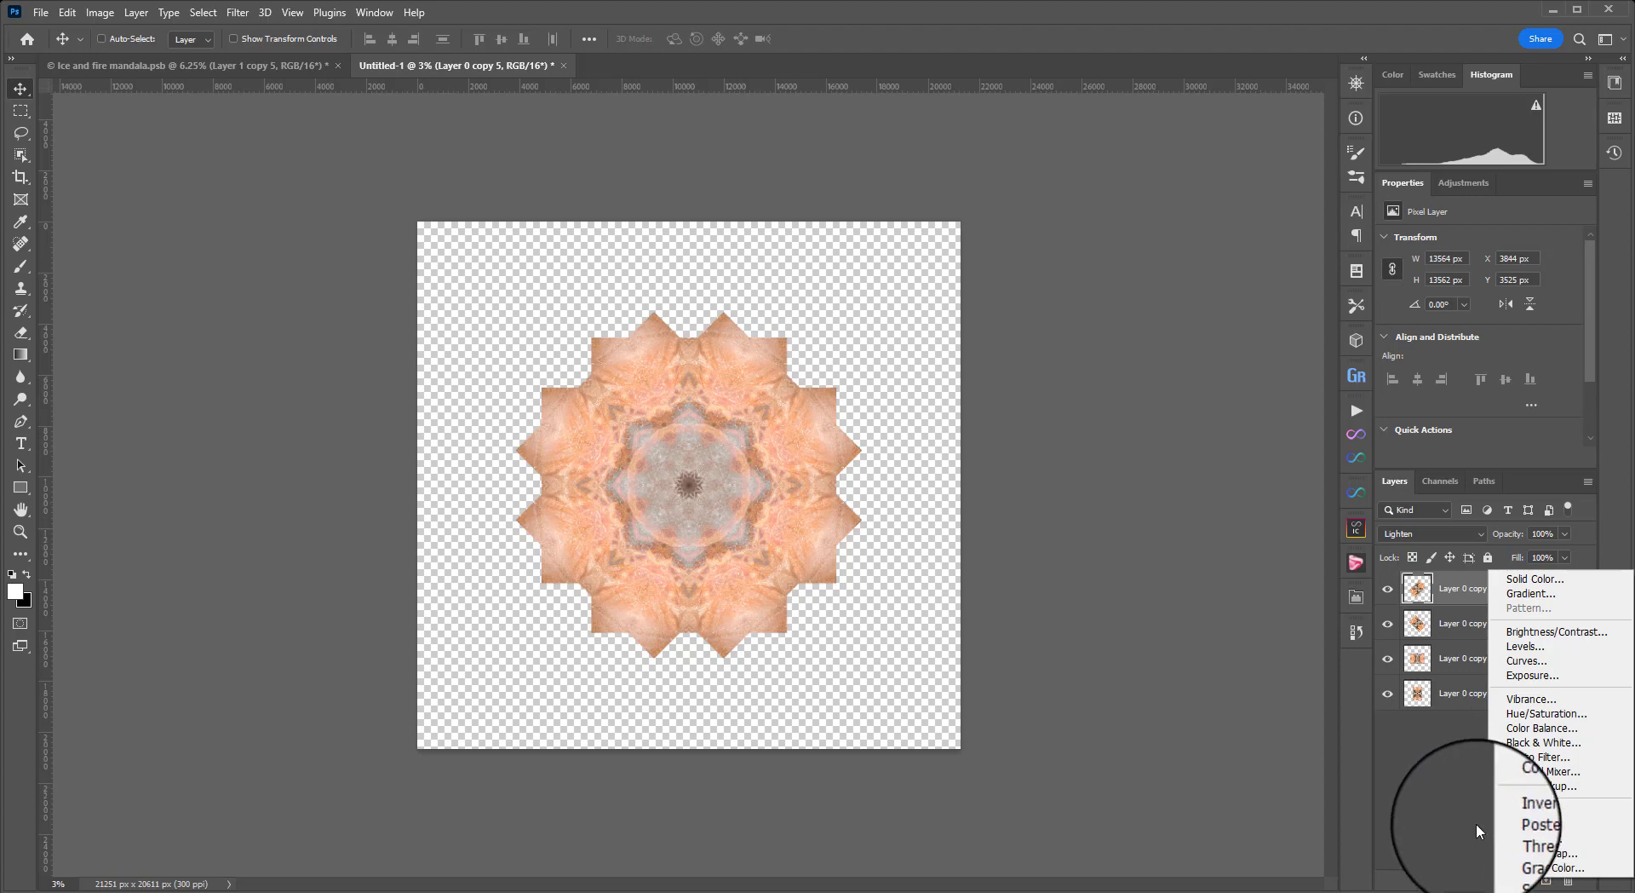
{"action": "key", "text": "Escape"}
{"action": "left_click", "coordinate": [1499, 877]}
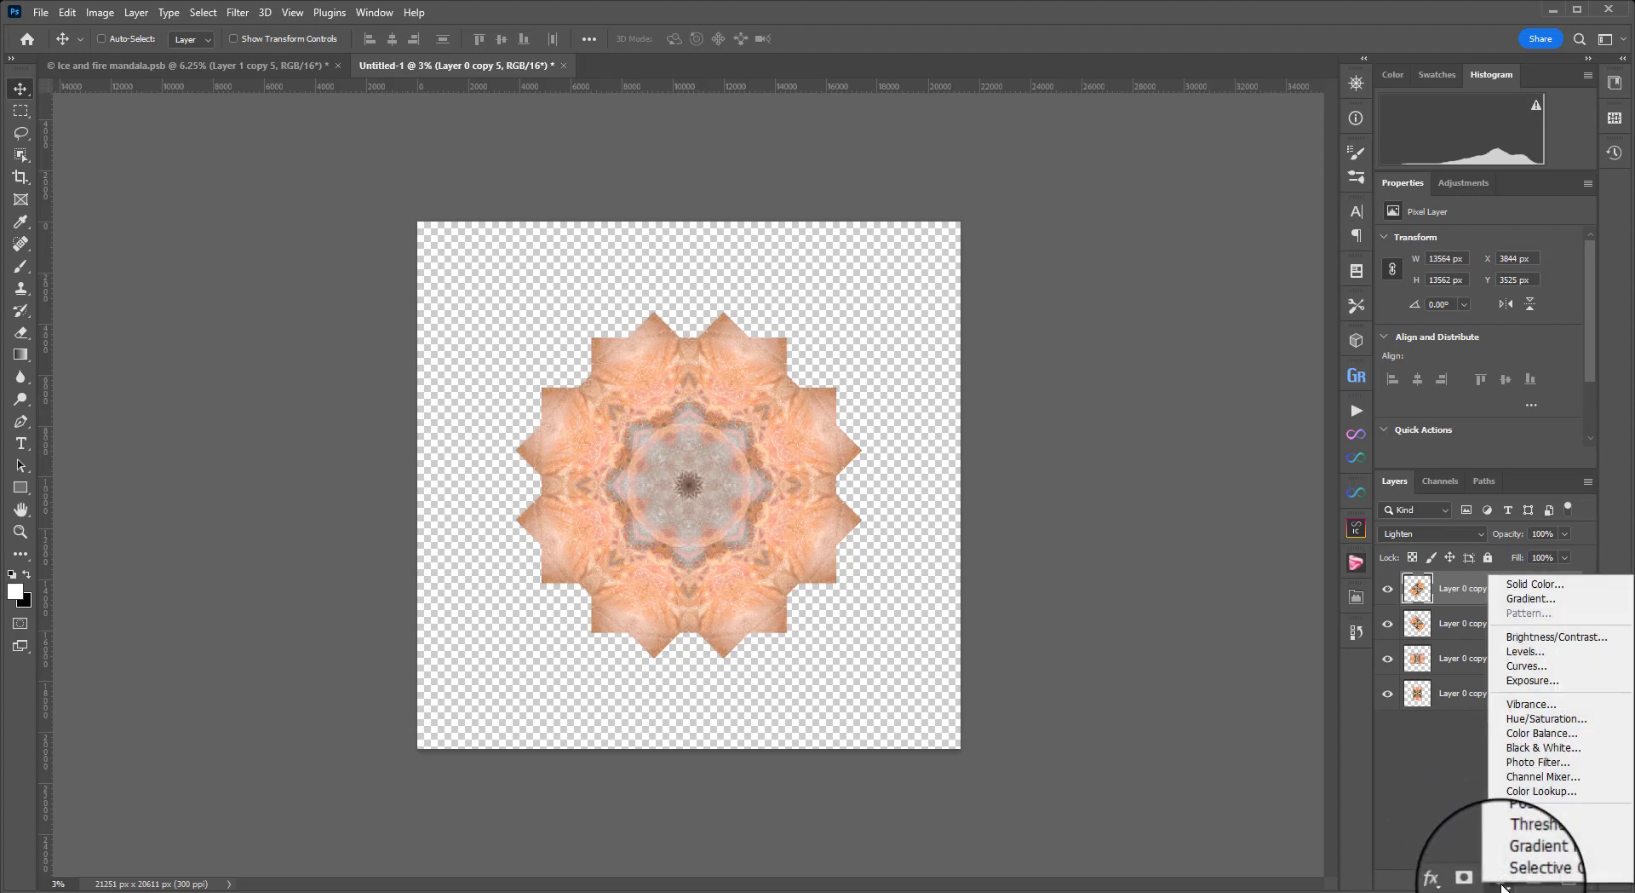
{"action": "left_click", "coordinate": [1525, 582]}
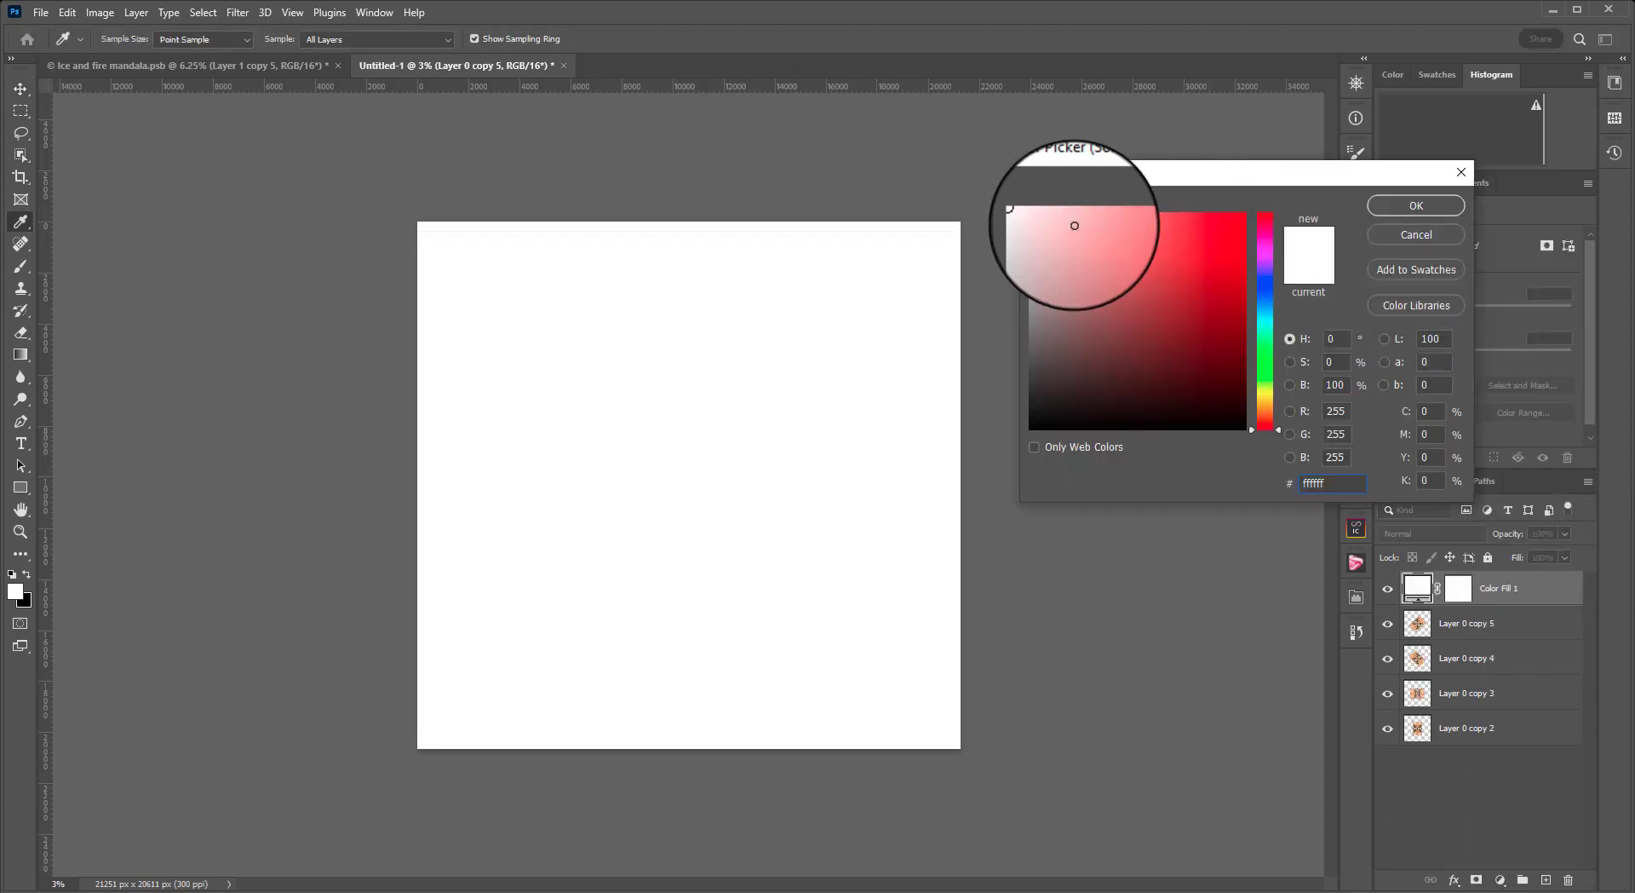
{"action": "left_click_drag", "start_coordinate": [1075, 225], "coordinate": [1263, 478]}
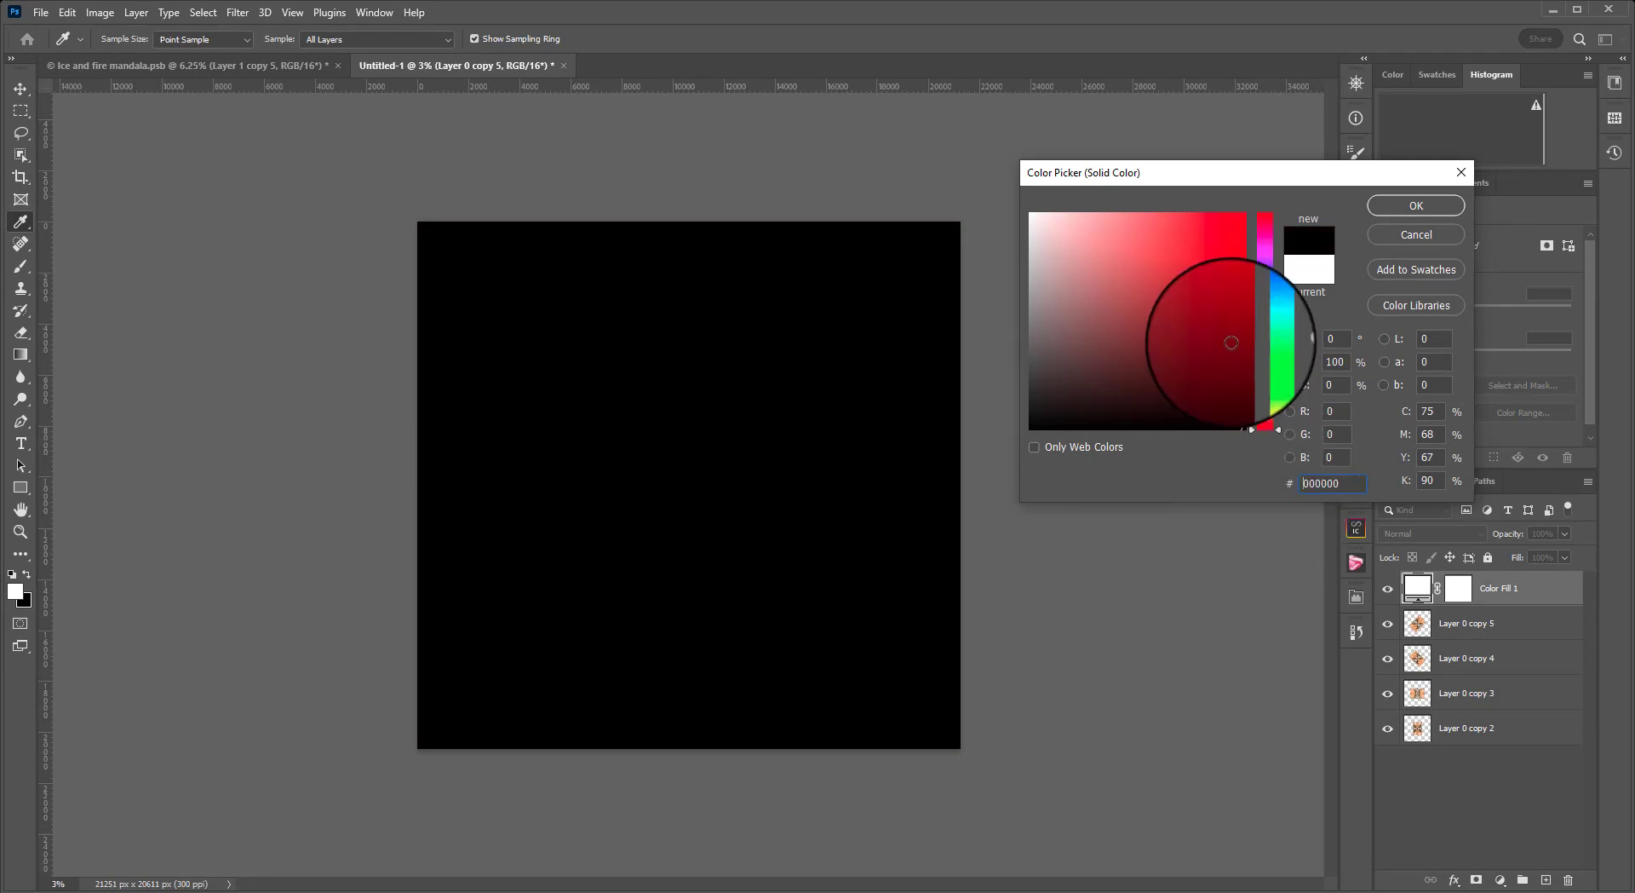
{"action": "left_click", "coordinate": [1415, 206]}
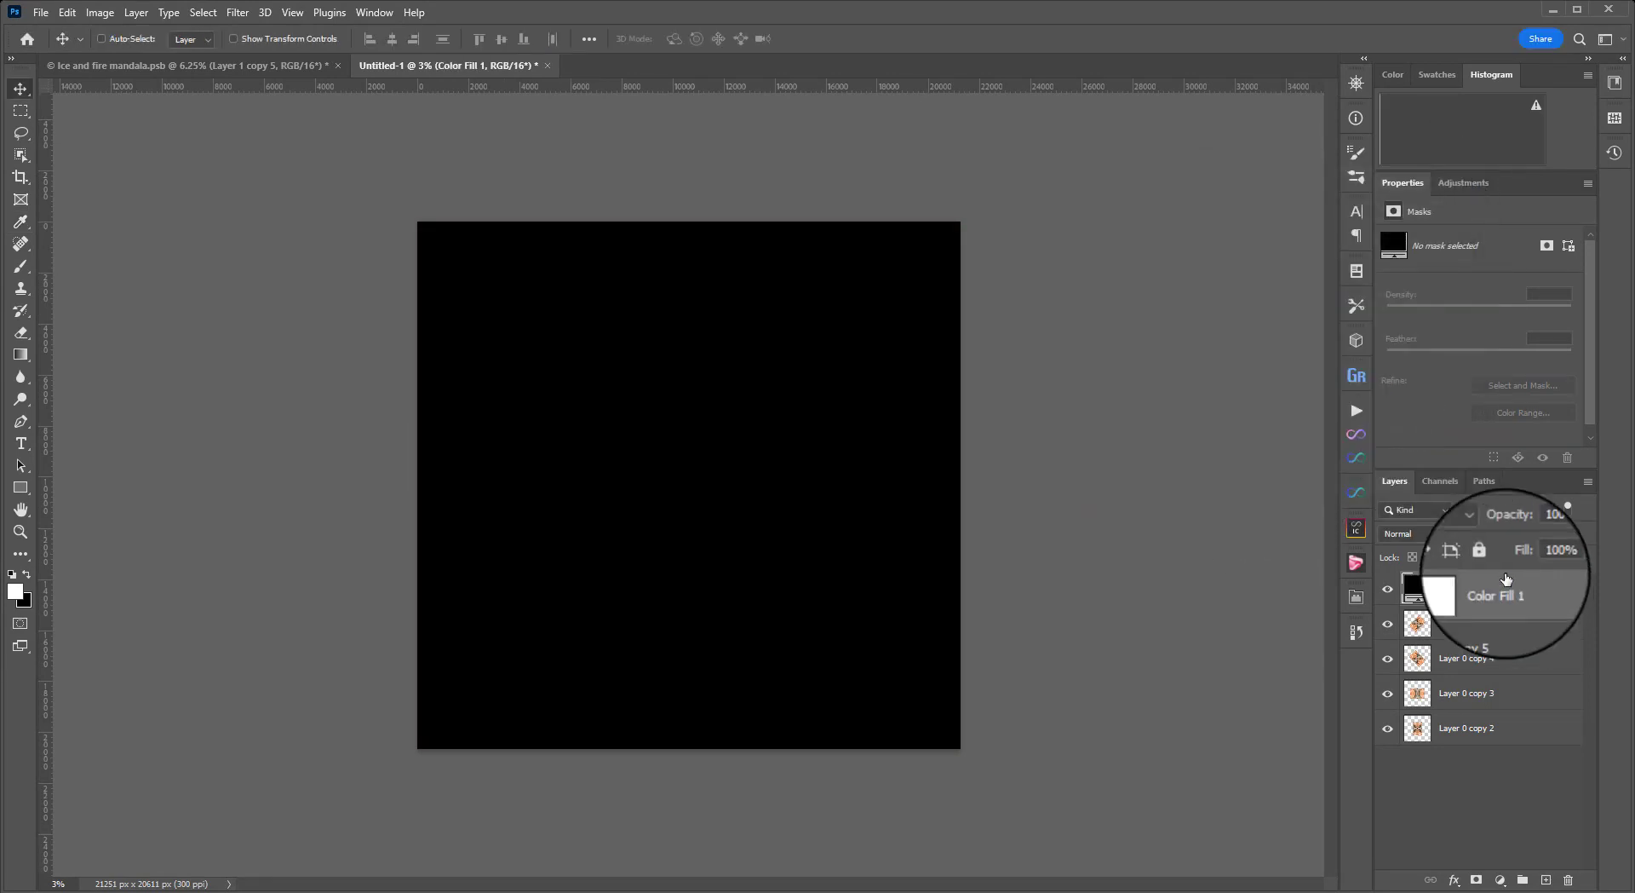
{"action": "left_click_drag", "start_coordinate": [1506, 579], "coordinate": [1453, 750]}
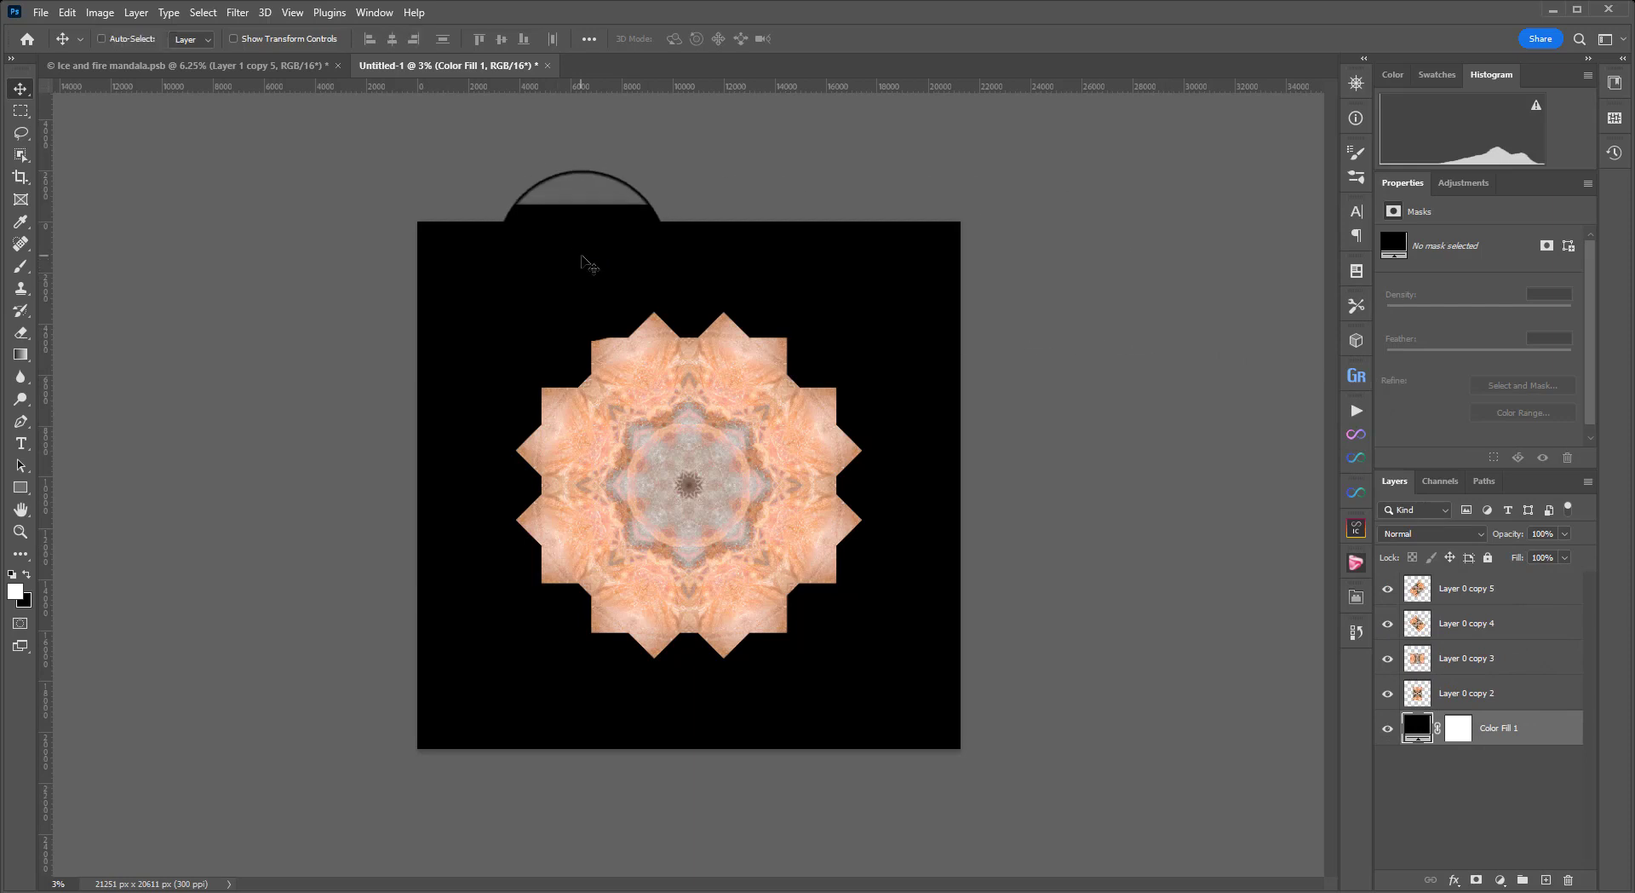
Crop the canvas evenly around the mandala to about 15387 x 14283 px, leaving a narrow black border
{"action": "key", "text": "c"}
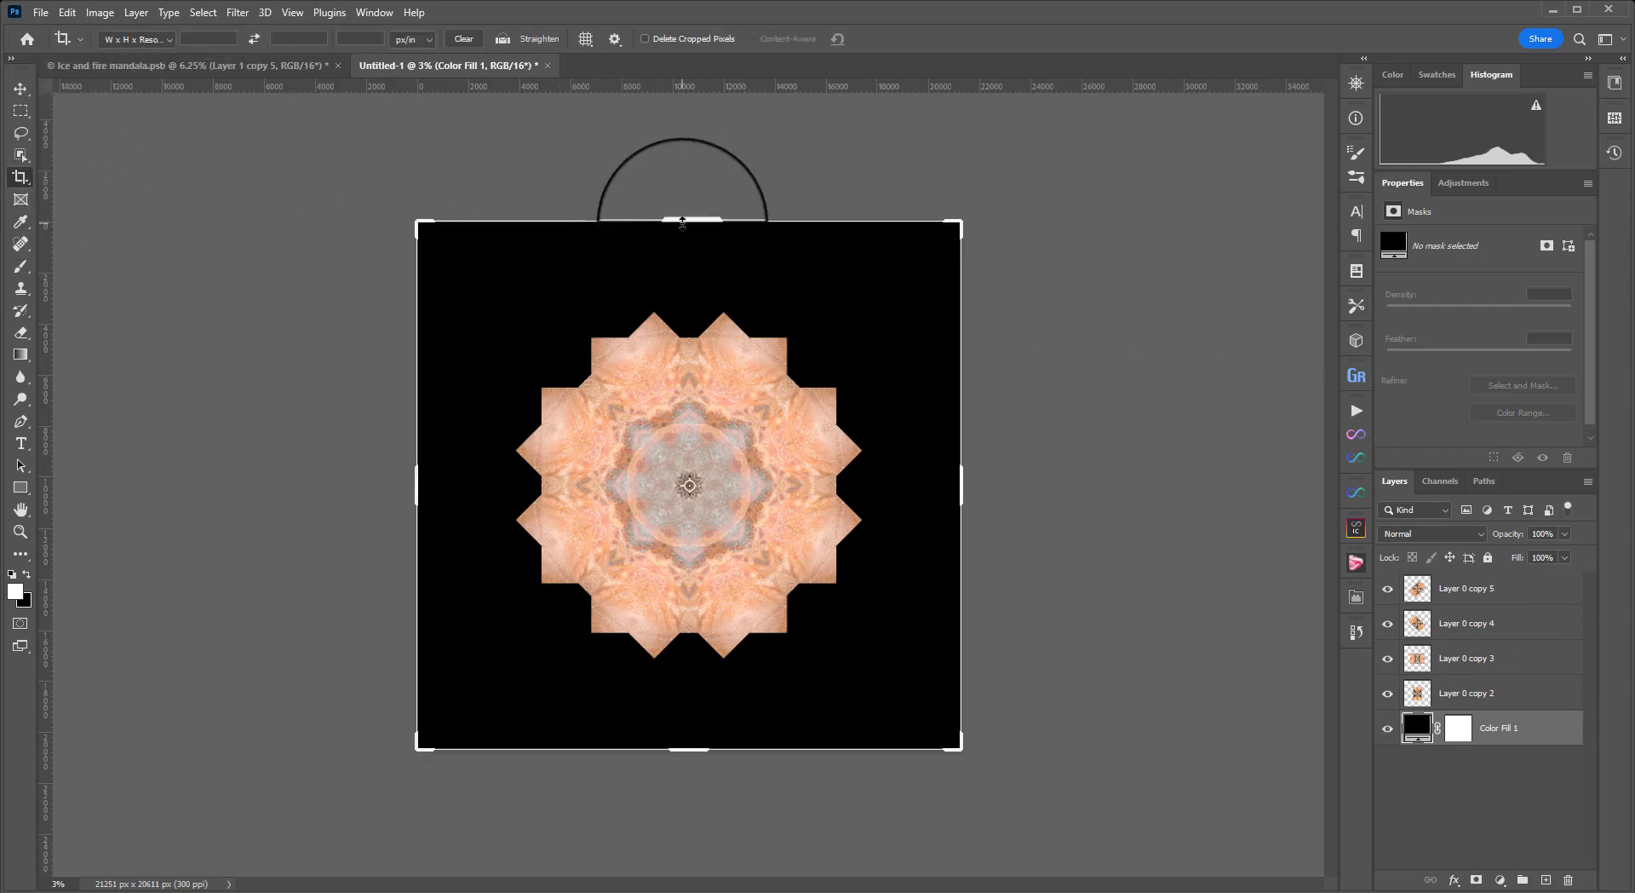
{"action": "left_click_drag", "start_coordinate": [689, 220], "coordinate": [689, 273]}
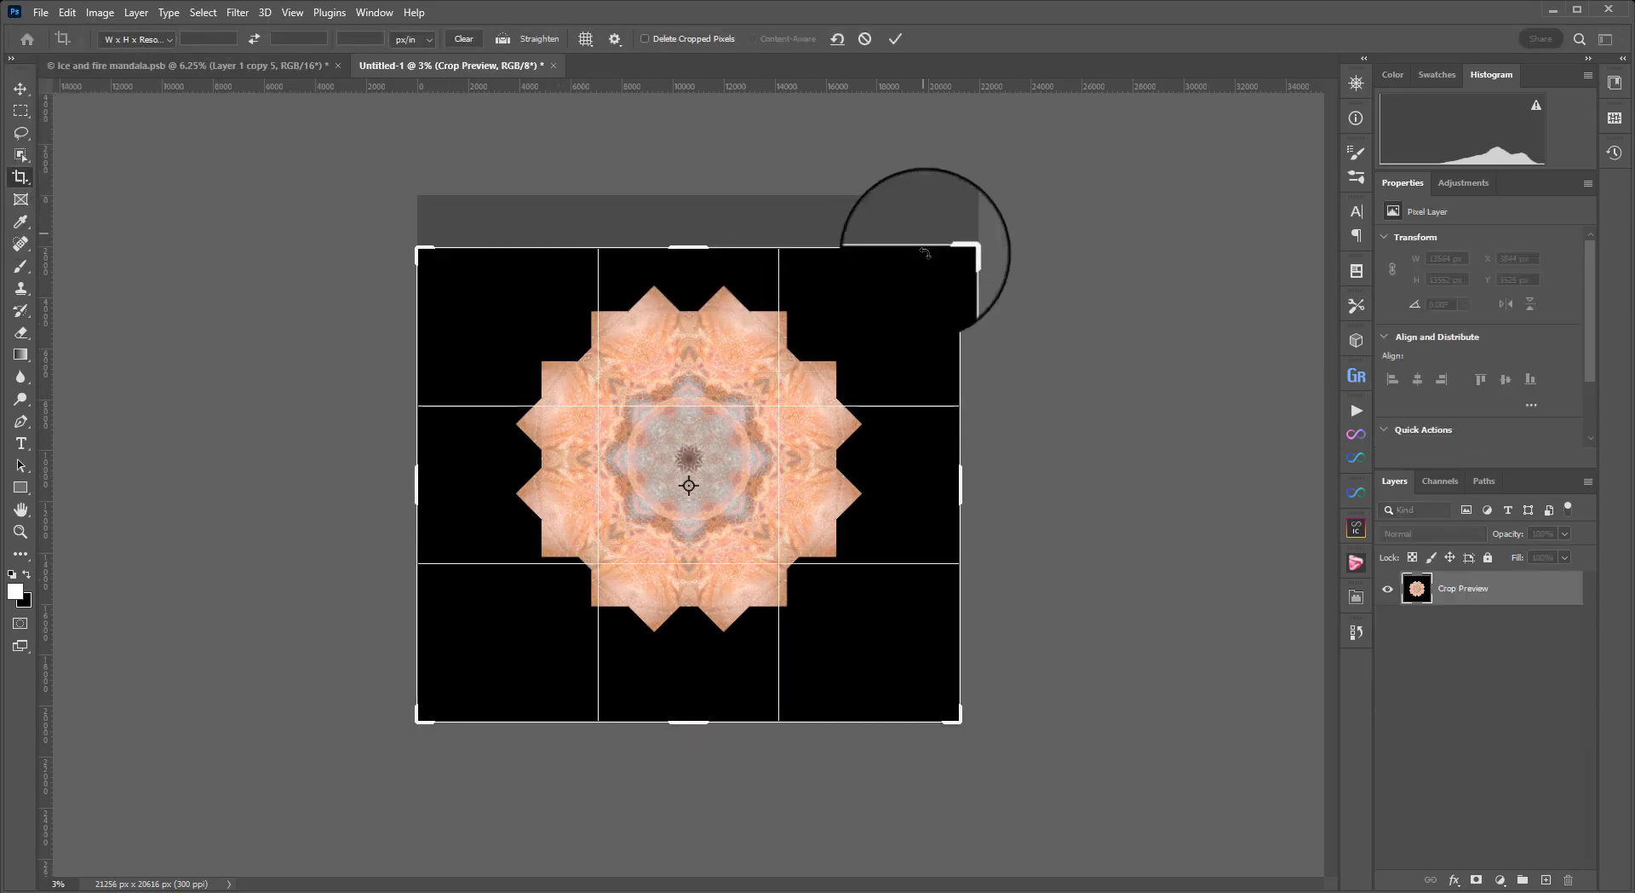
{"action": "key", "text": "ctrl+z"}
{"action": "left_click_drag", "start_coordinate": [959, 746], "coordinate": [882, 664]}
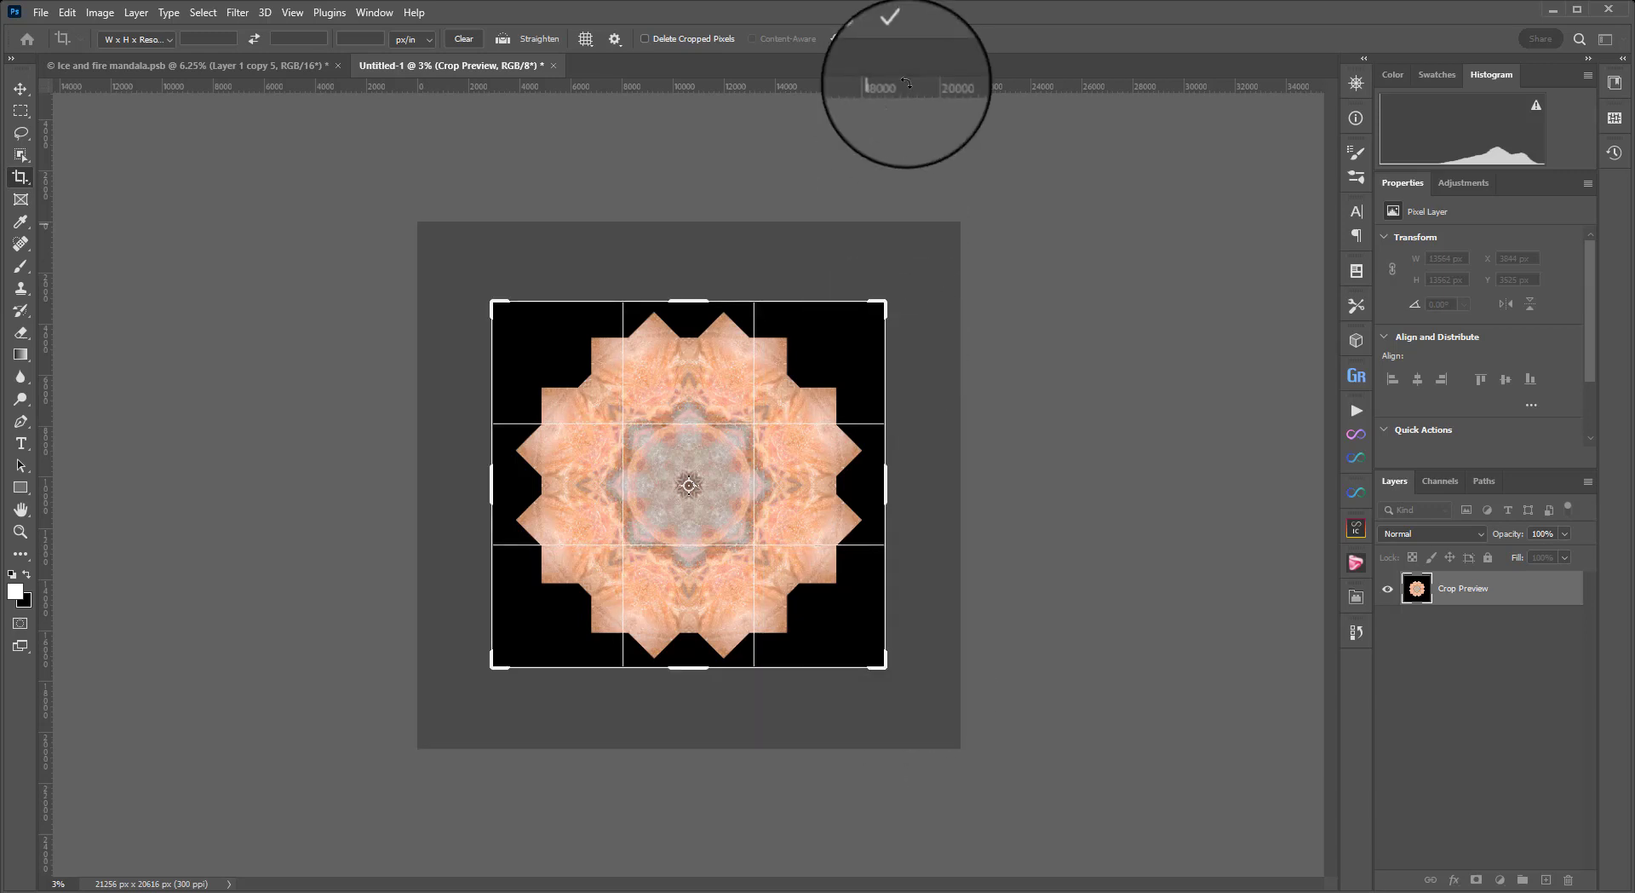
{"action": "left_click", "coordinate": [896, 40]}
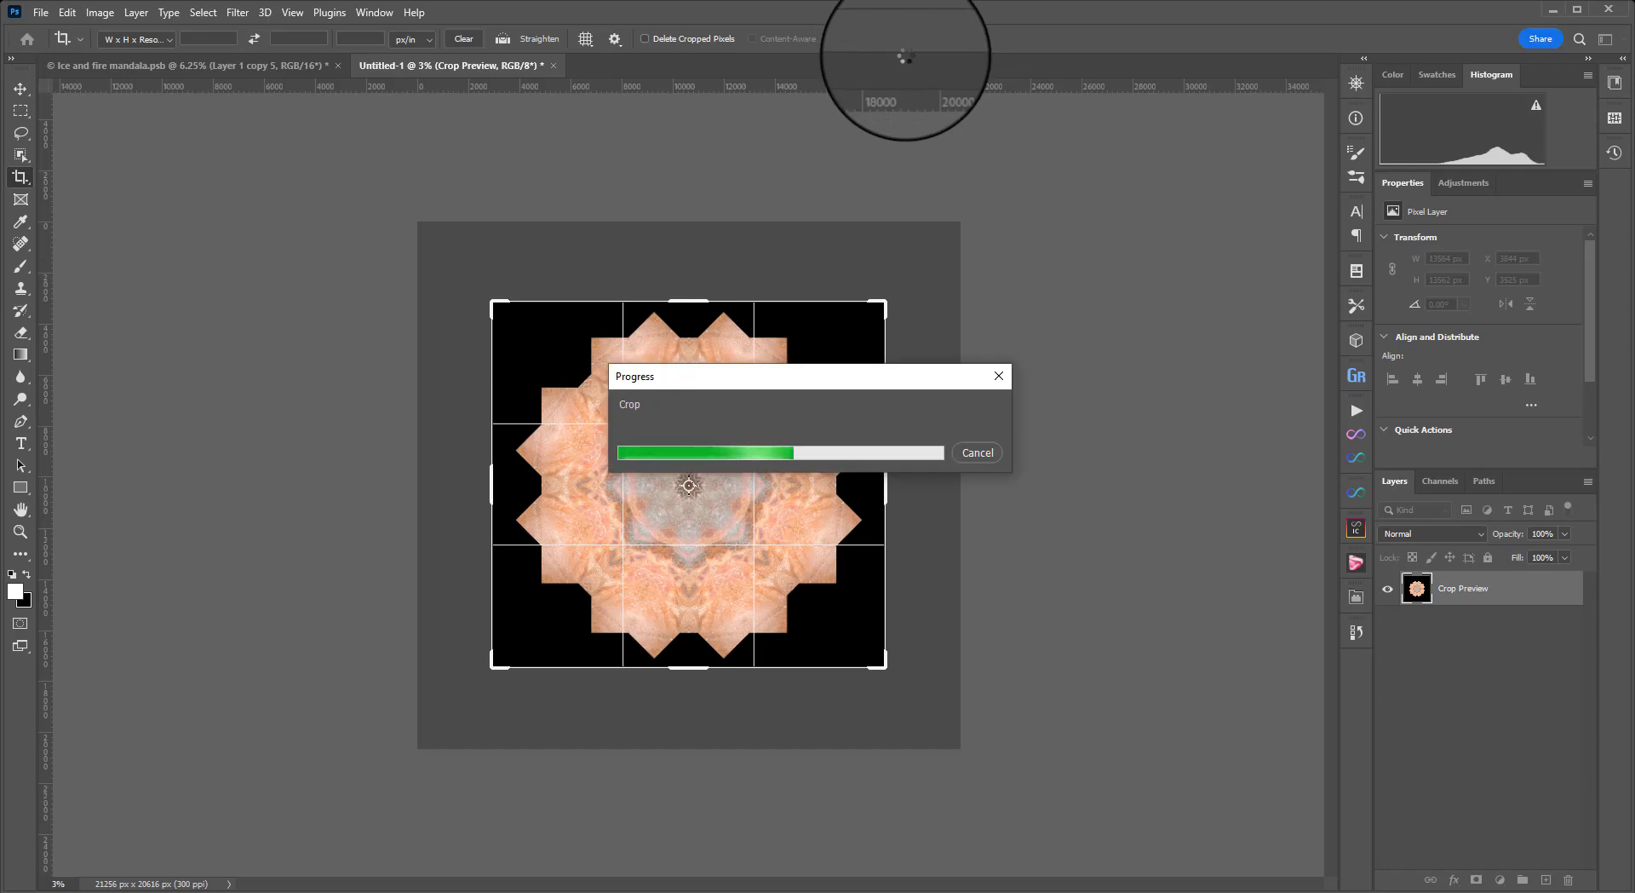
{"action": "key", "text": "ctrl+plus"}
{"action": "key", "text": "ctrl+plus"}
{"action": "key", "text": "ctrl+plus"}
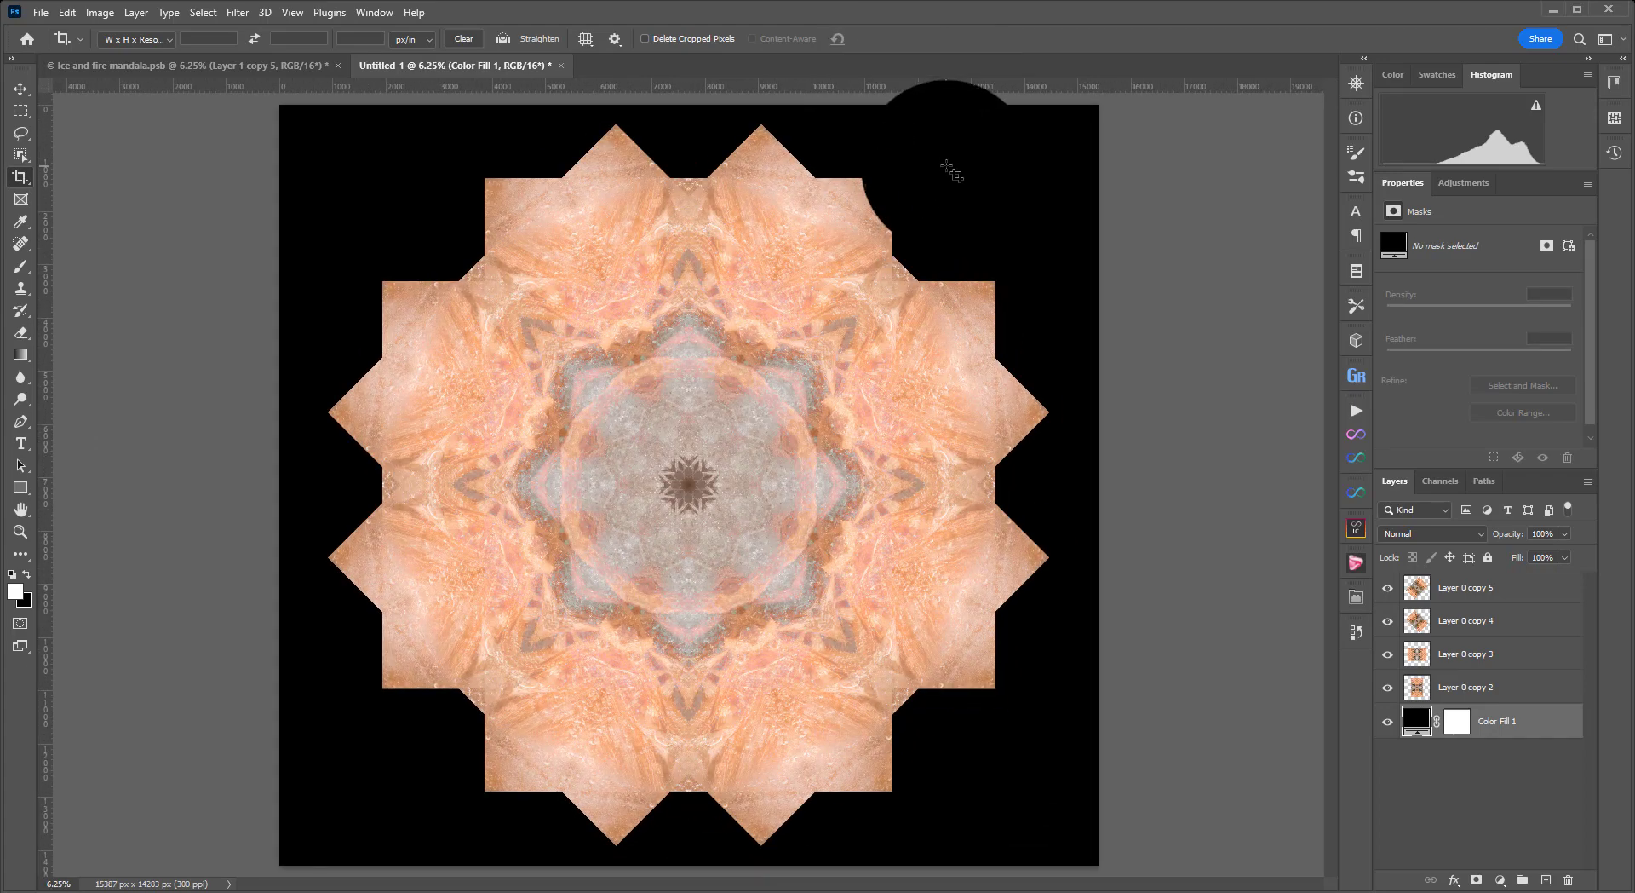
Resize the image to 20 inches wide at 300 pixels/inch with proportions linked and resampling on
{"action": "left_click", "coordinate": [99, 12]}
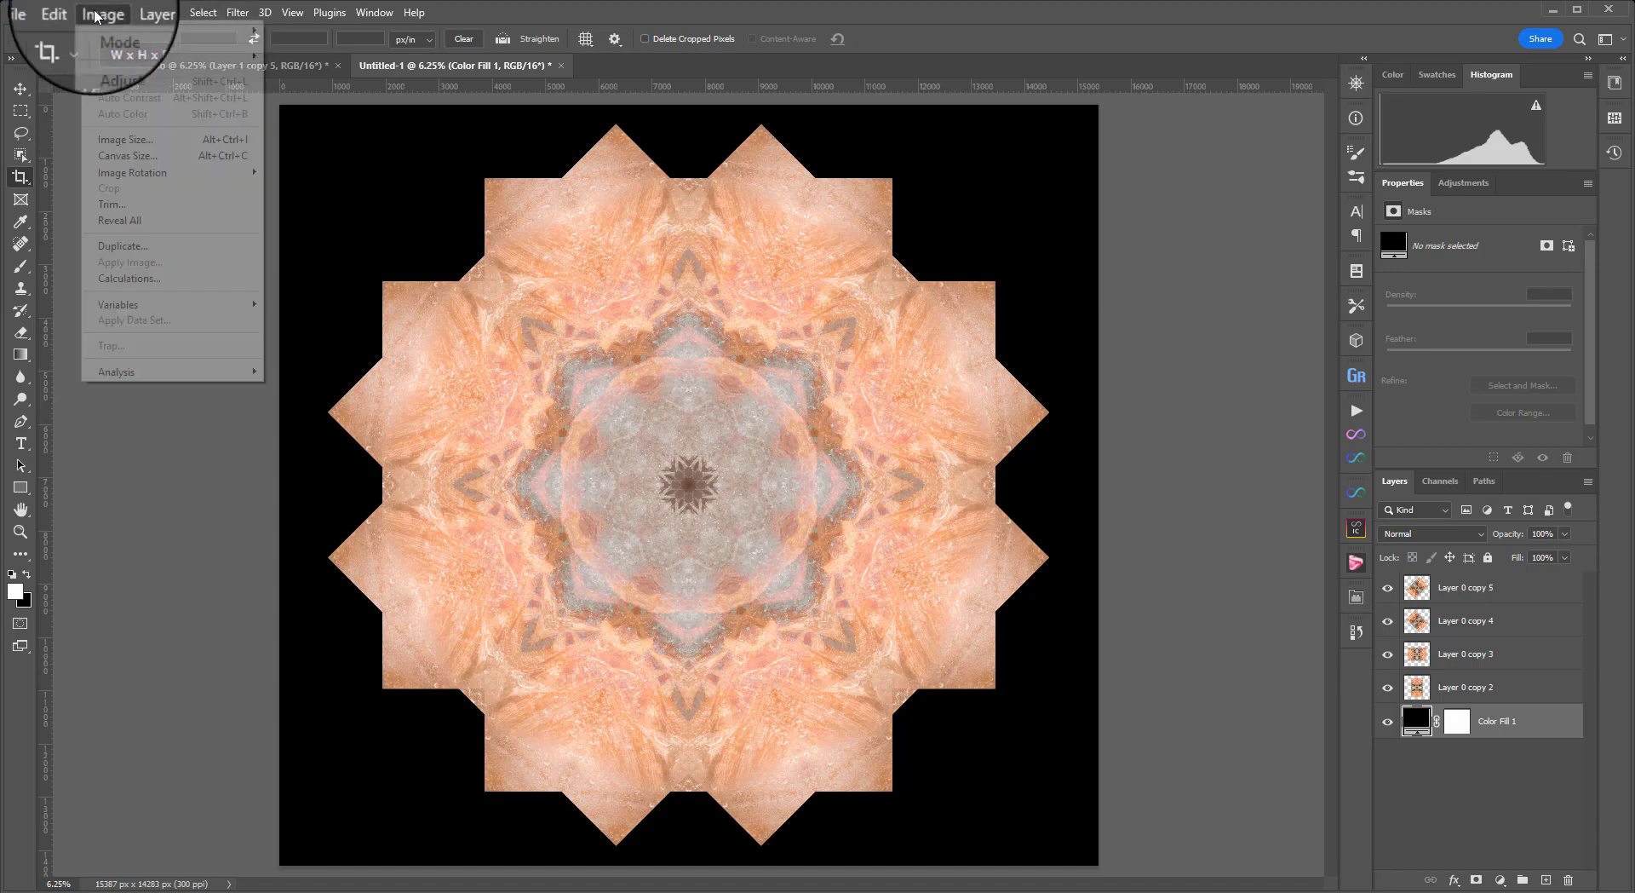
{"action": "left_click", "coordinate": [126, 139]}
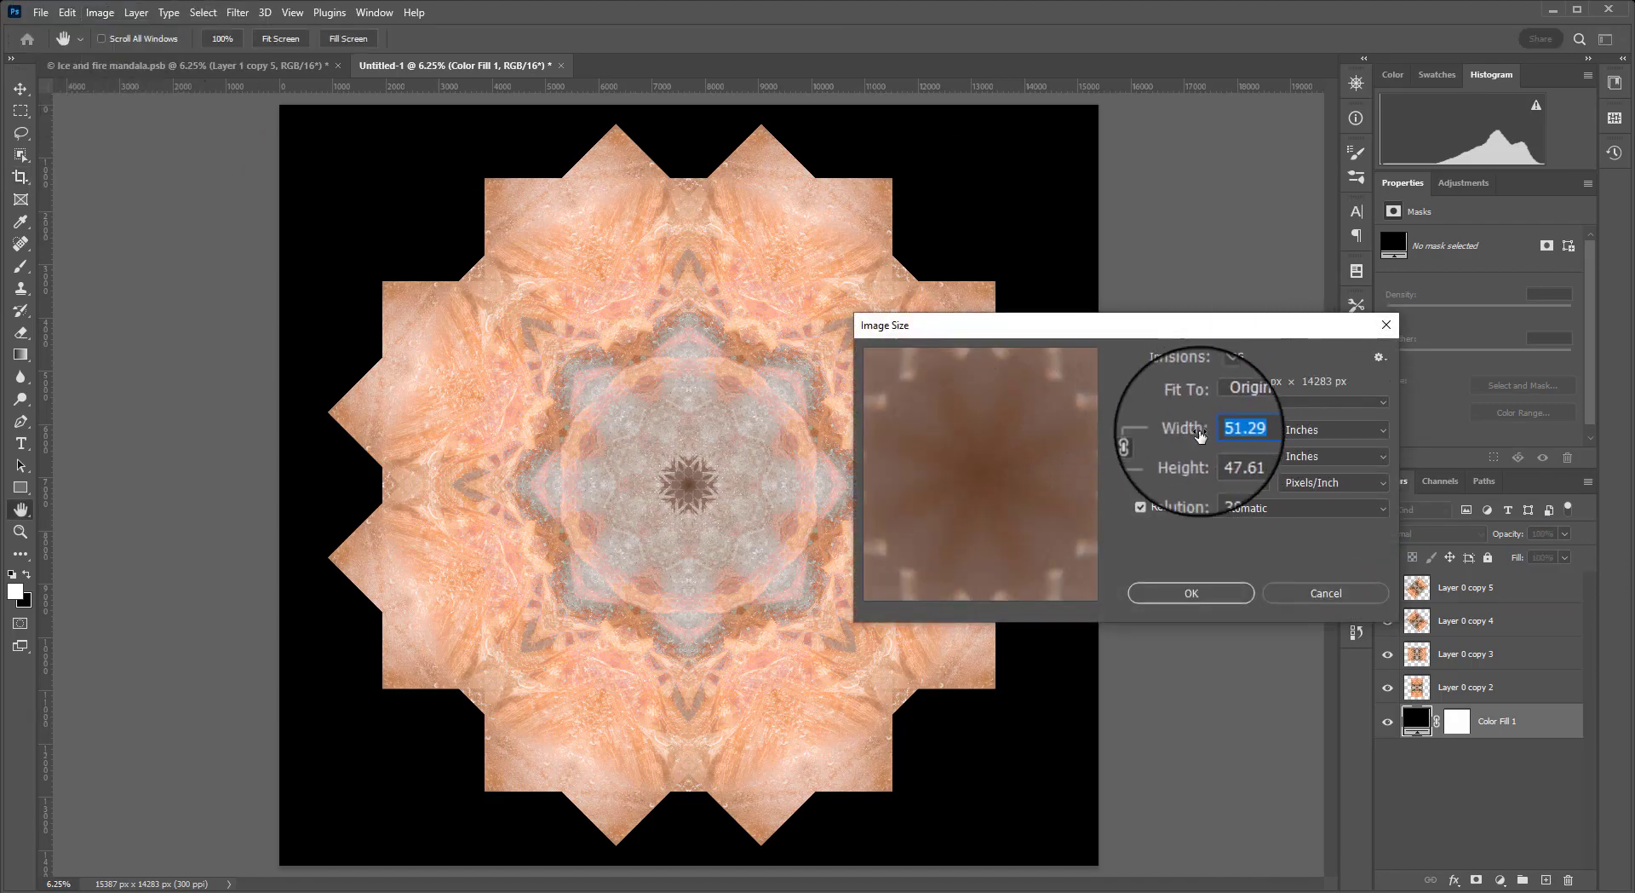
{"action": "left_click", "coordinate": [1350, 438]}
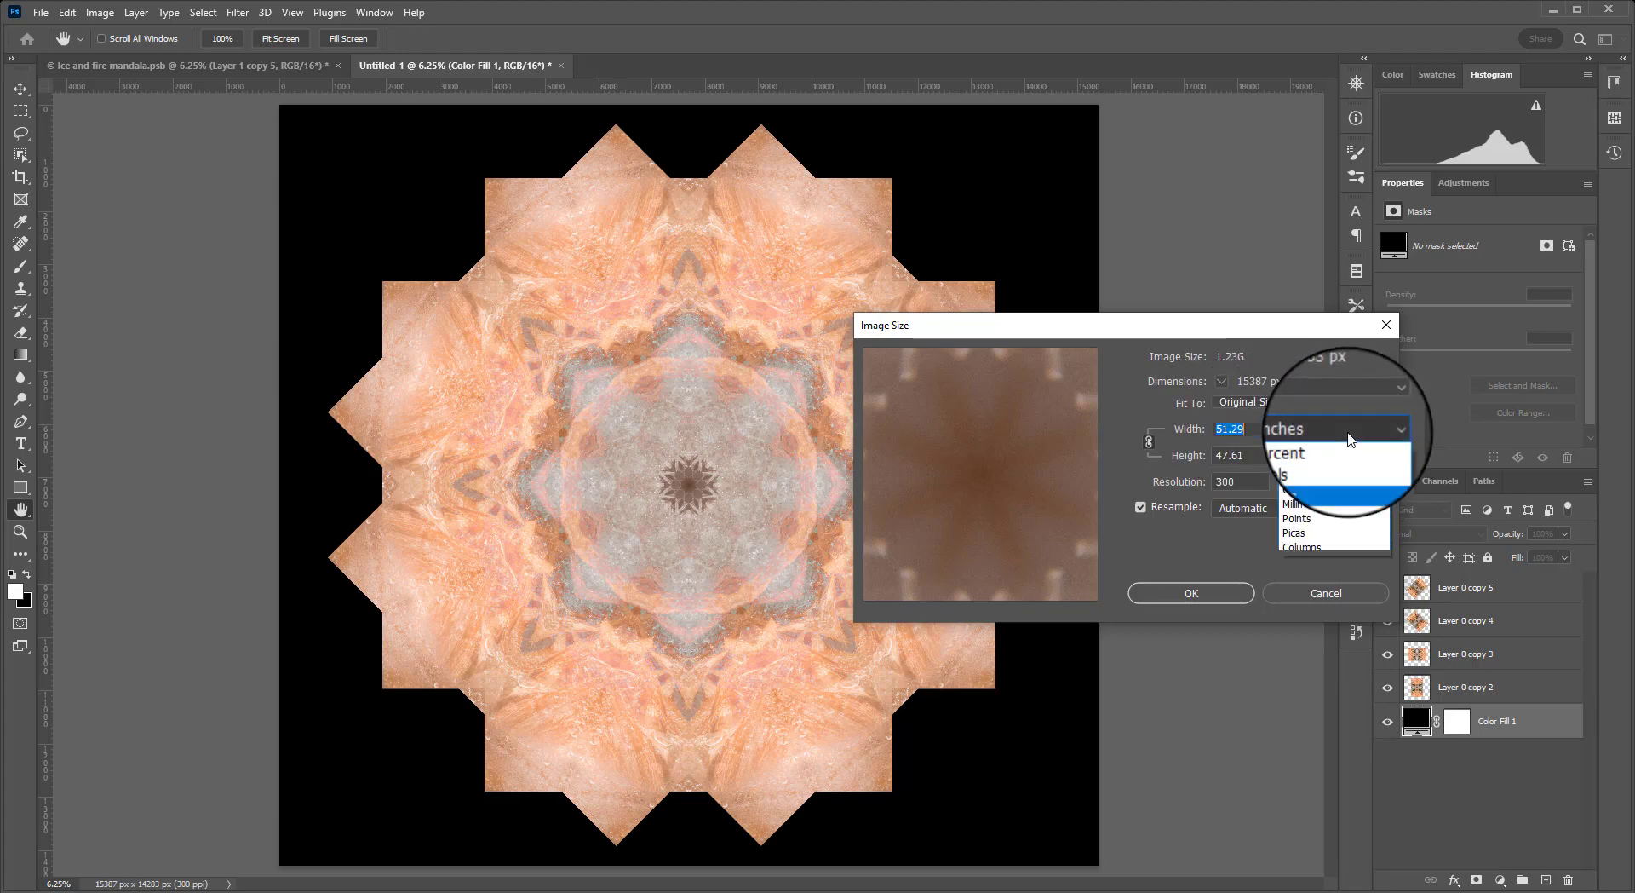
{"action": "left_click", "coordinate": [1254, 428]}
{"action": "left_click_drag", "start_coordinate": [1201, 426], "coordinate": [1153, 432]}
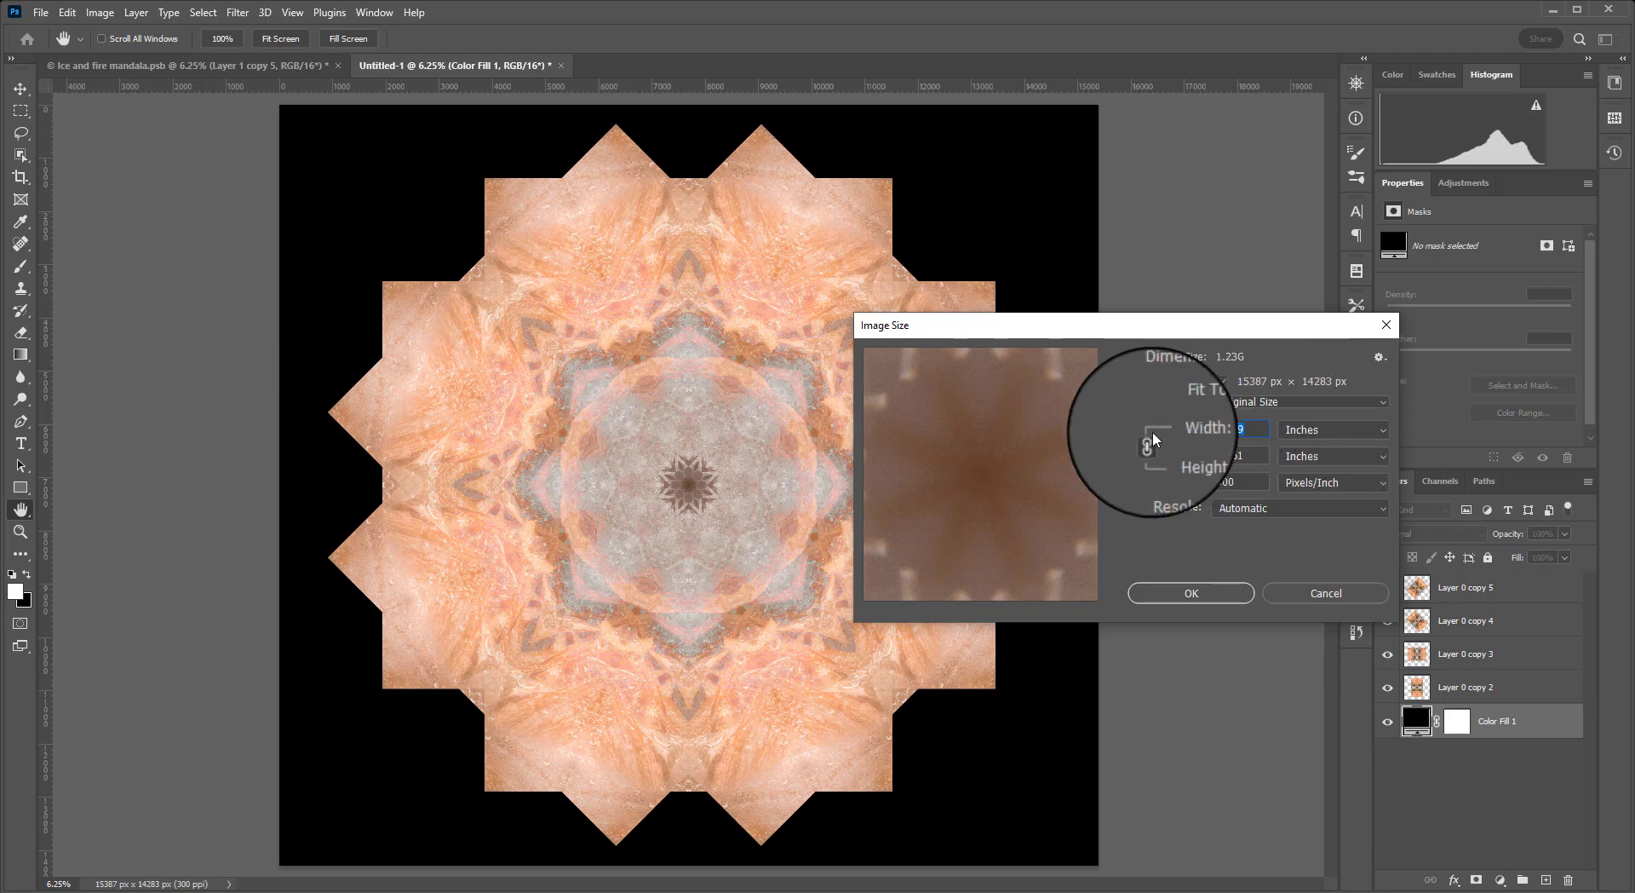
{"action": "type", "text": "20"}
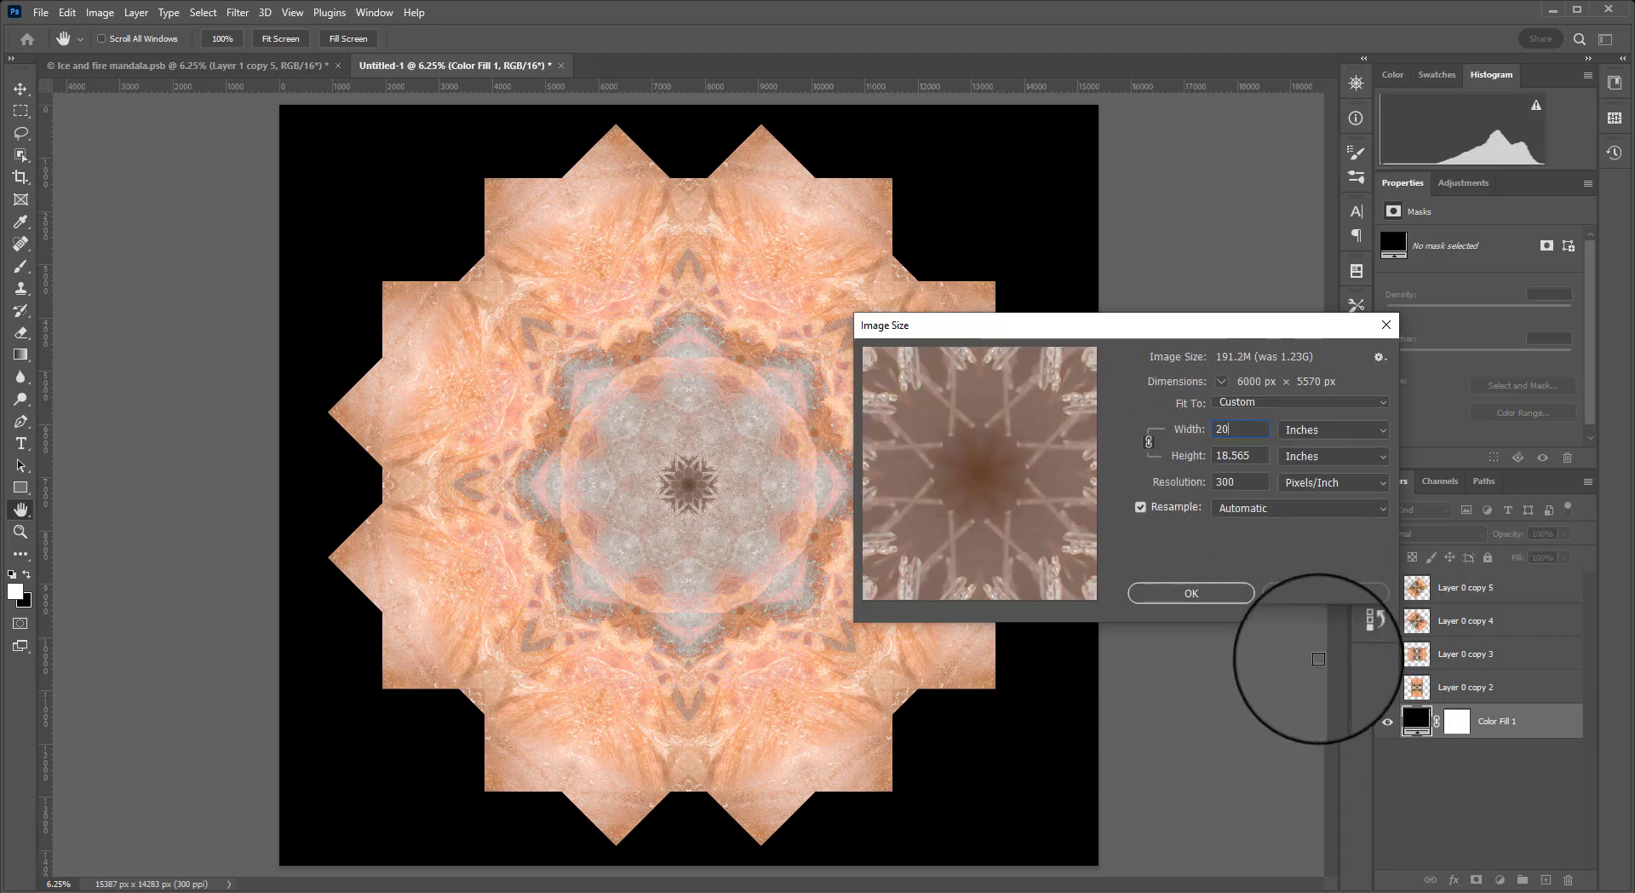
{"action": "left_click", "coordinate": [1186, 594]}
{"action": "key", "text": "c"}
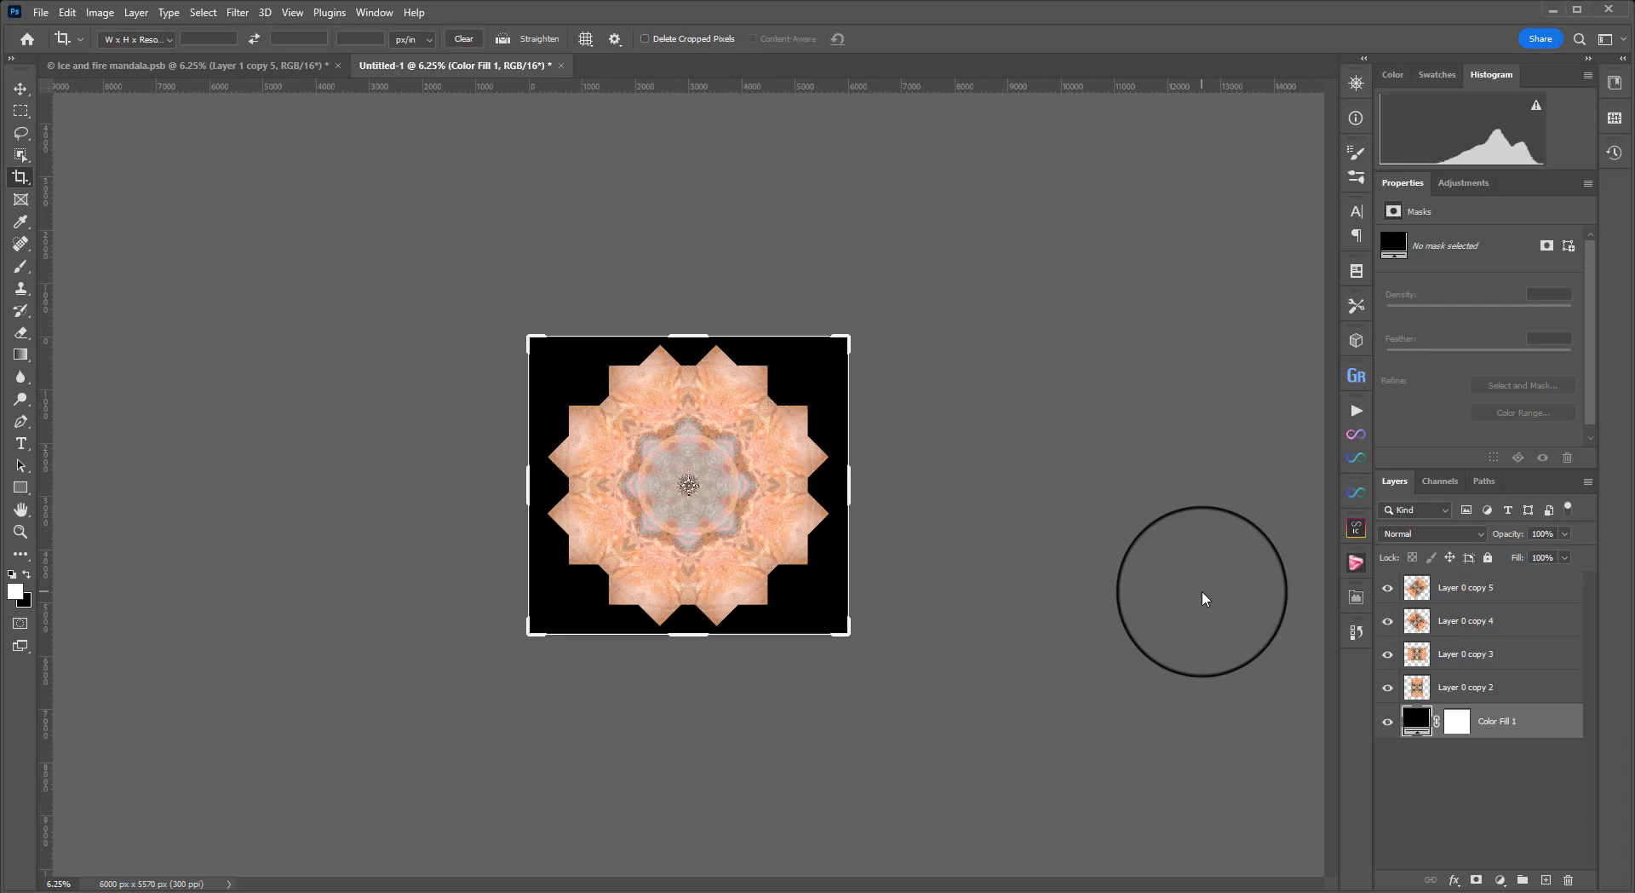
{"action": "key", "text": "ctrl+equal"}
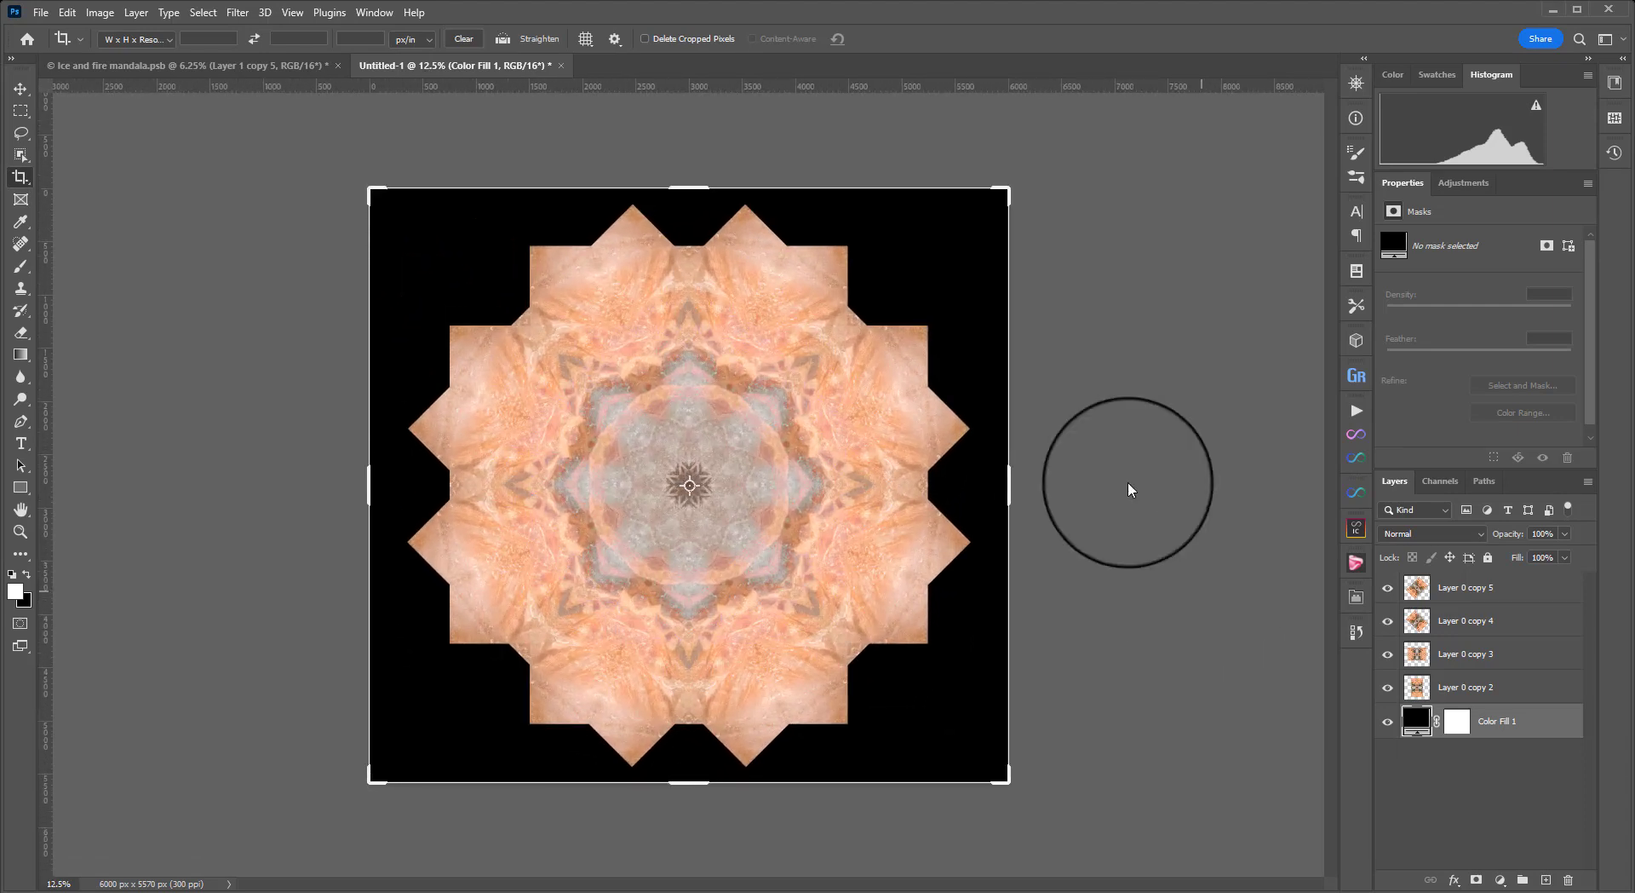
Set the blend mode of all four mandala pattern layers, Layer 0 copy 2 through copy 5, to Pin Light
{"action": "key", "text": "v"}
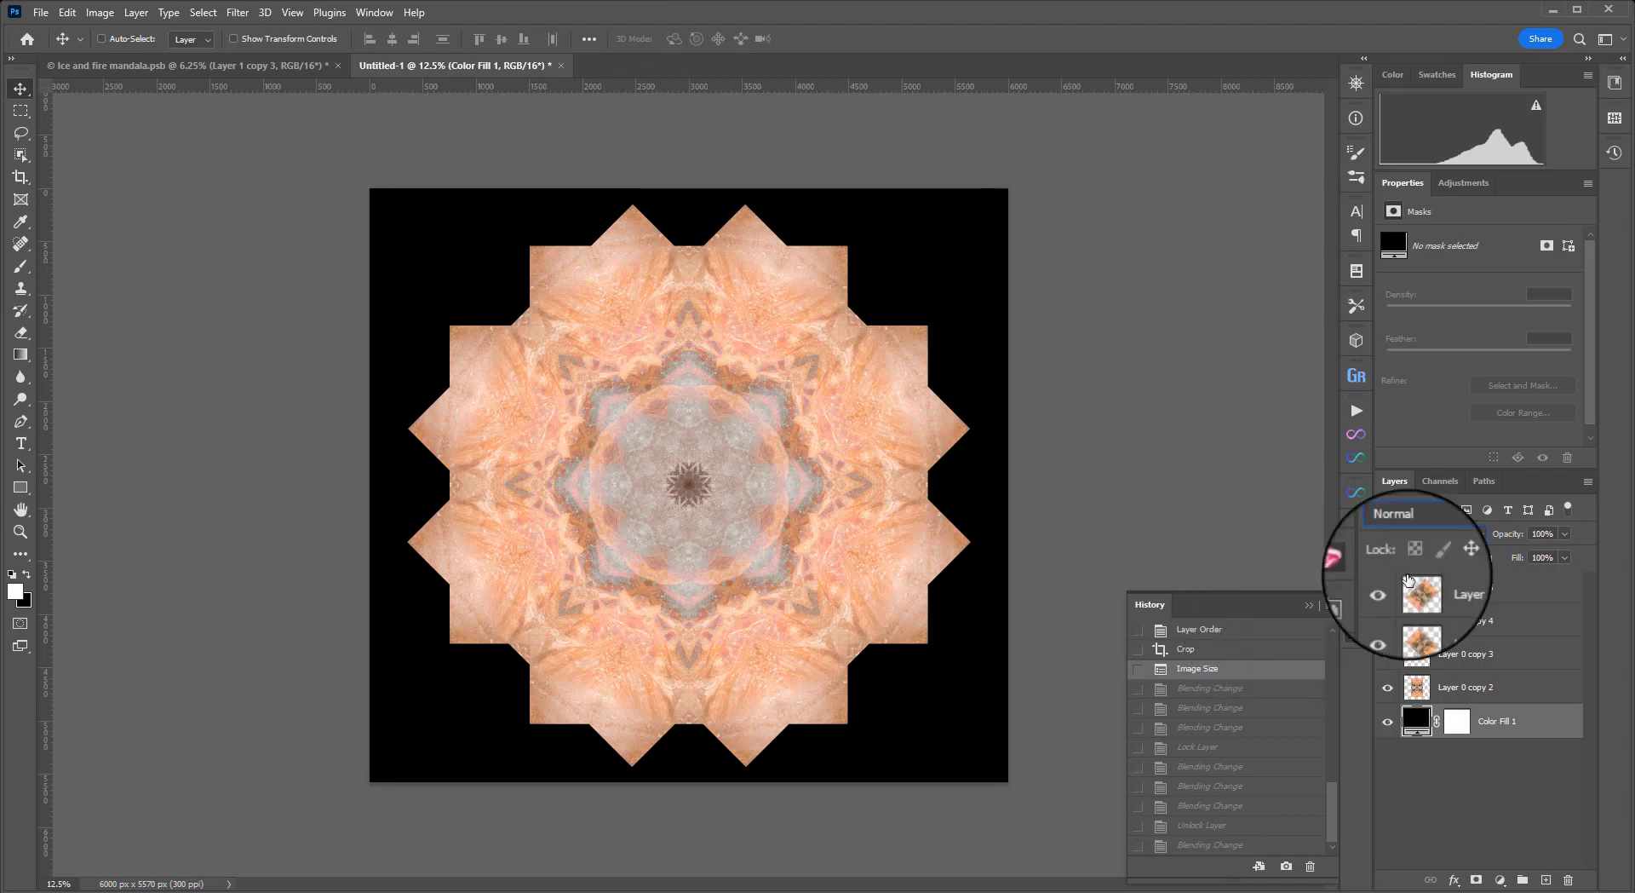
{"action": "left_click", "coordinate": [1479, 596]}
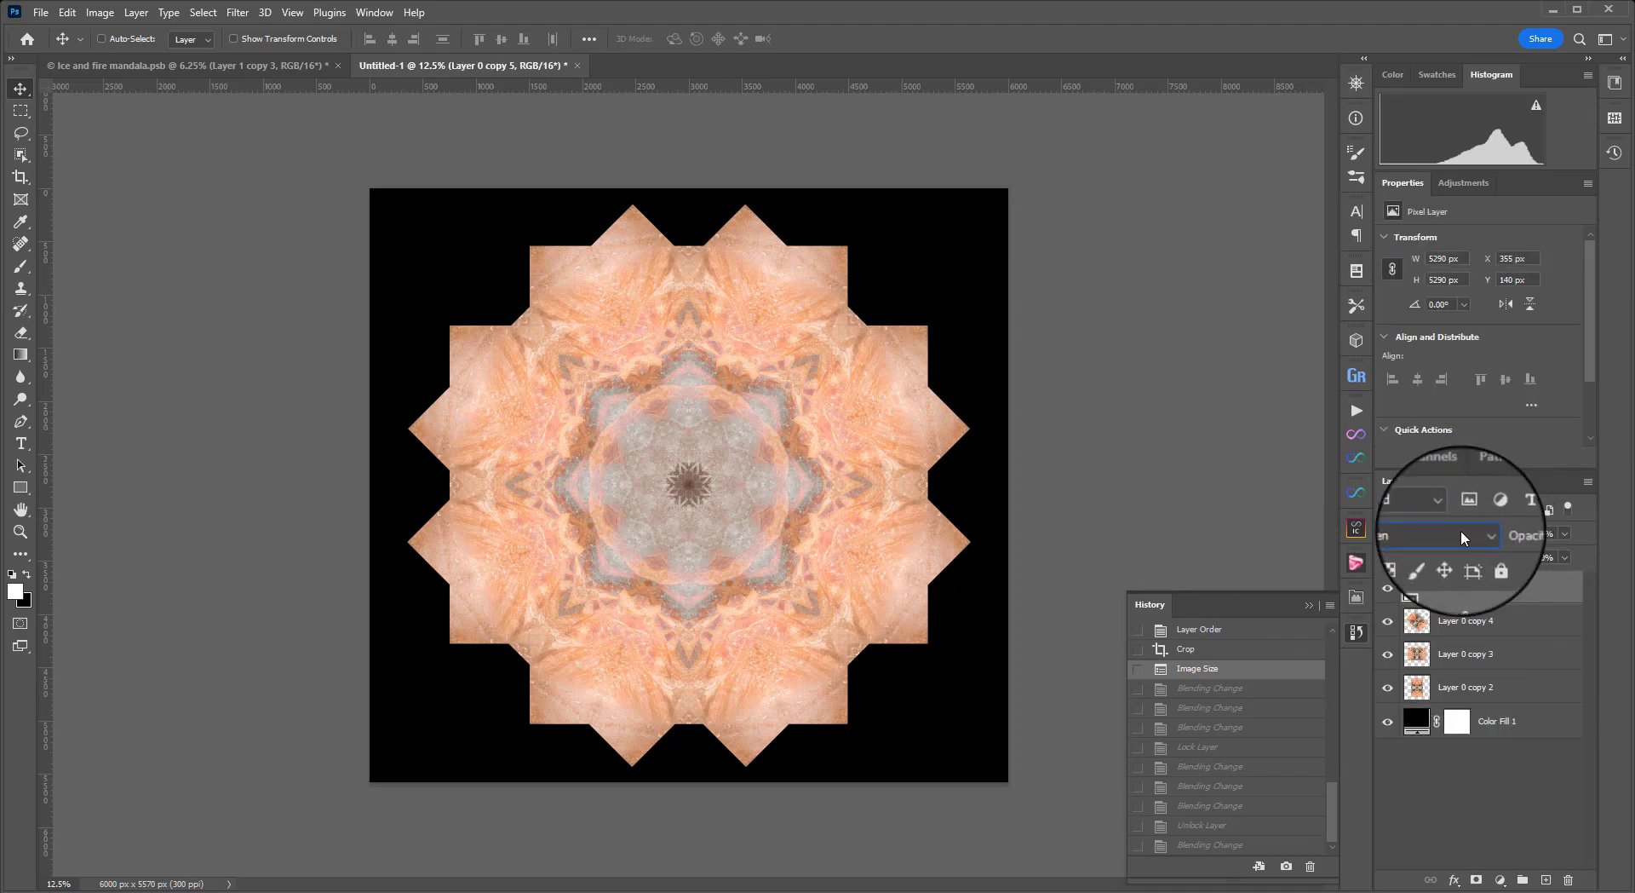
{"action": "left_click", "coordinate": [1439, 533]}
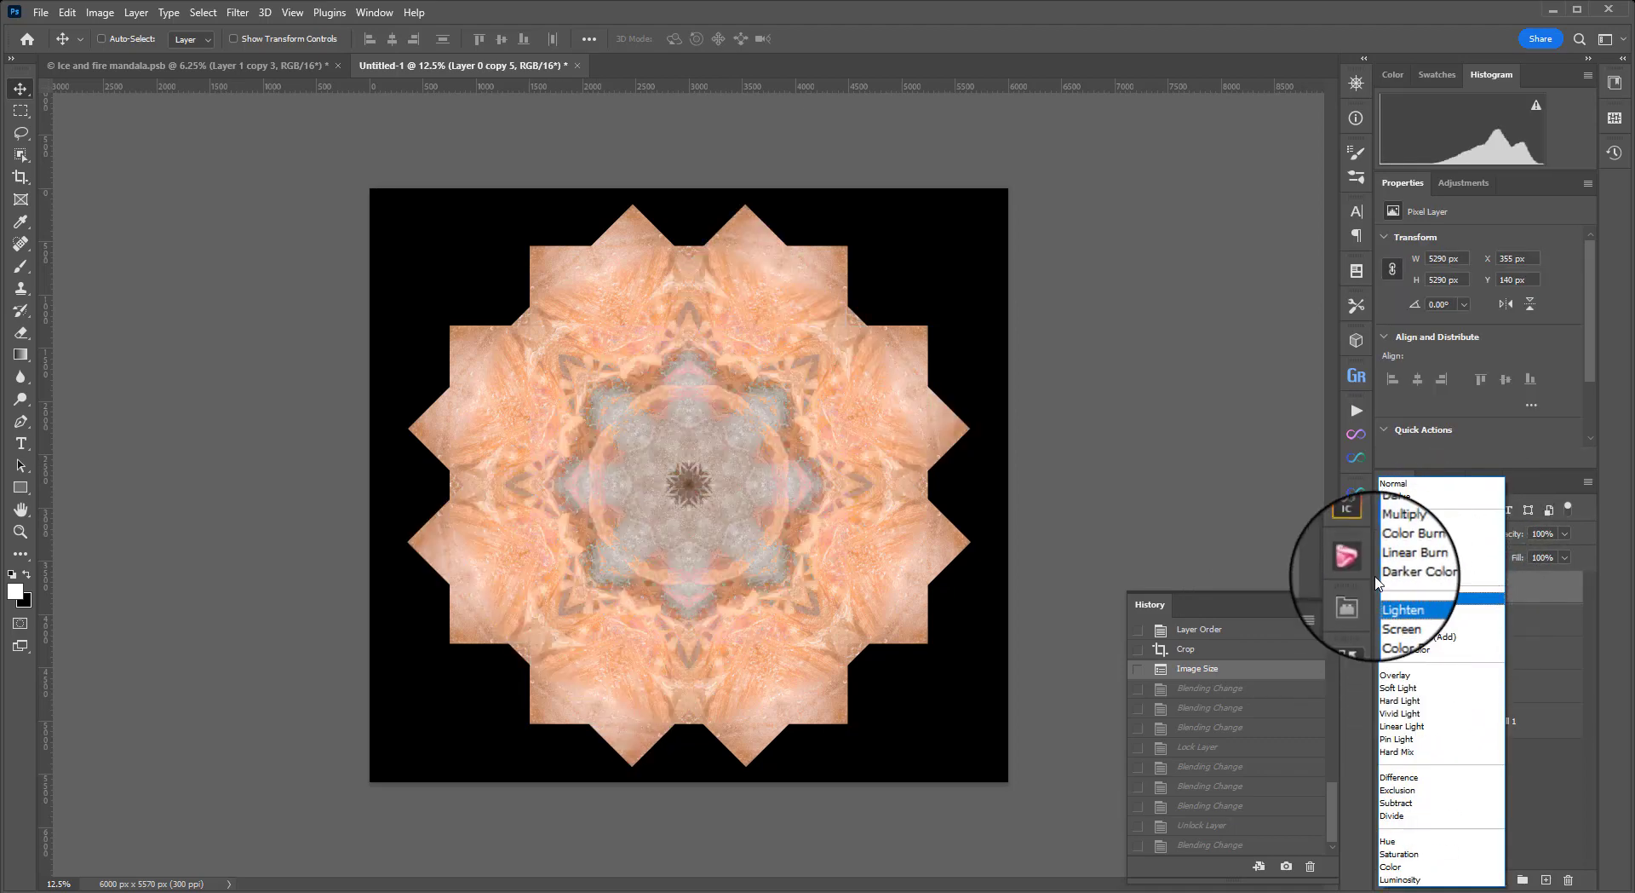
{"action": "left_click", "coordinate": [1368, 707]}
{"action": "left_click", "coordinate": [1453, 690]}
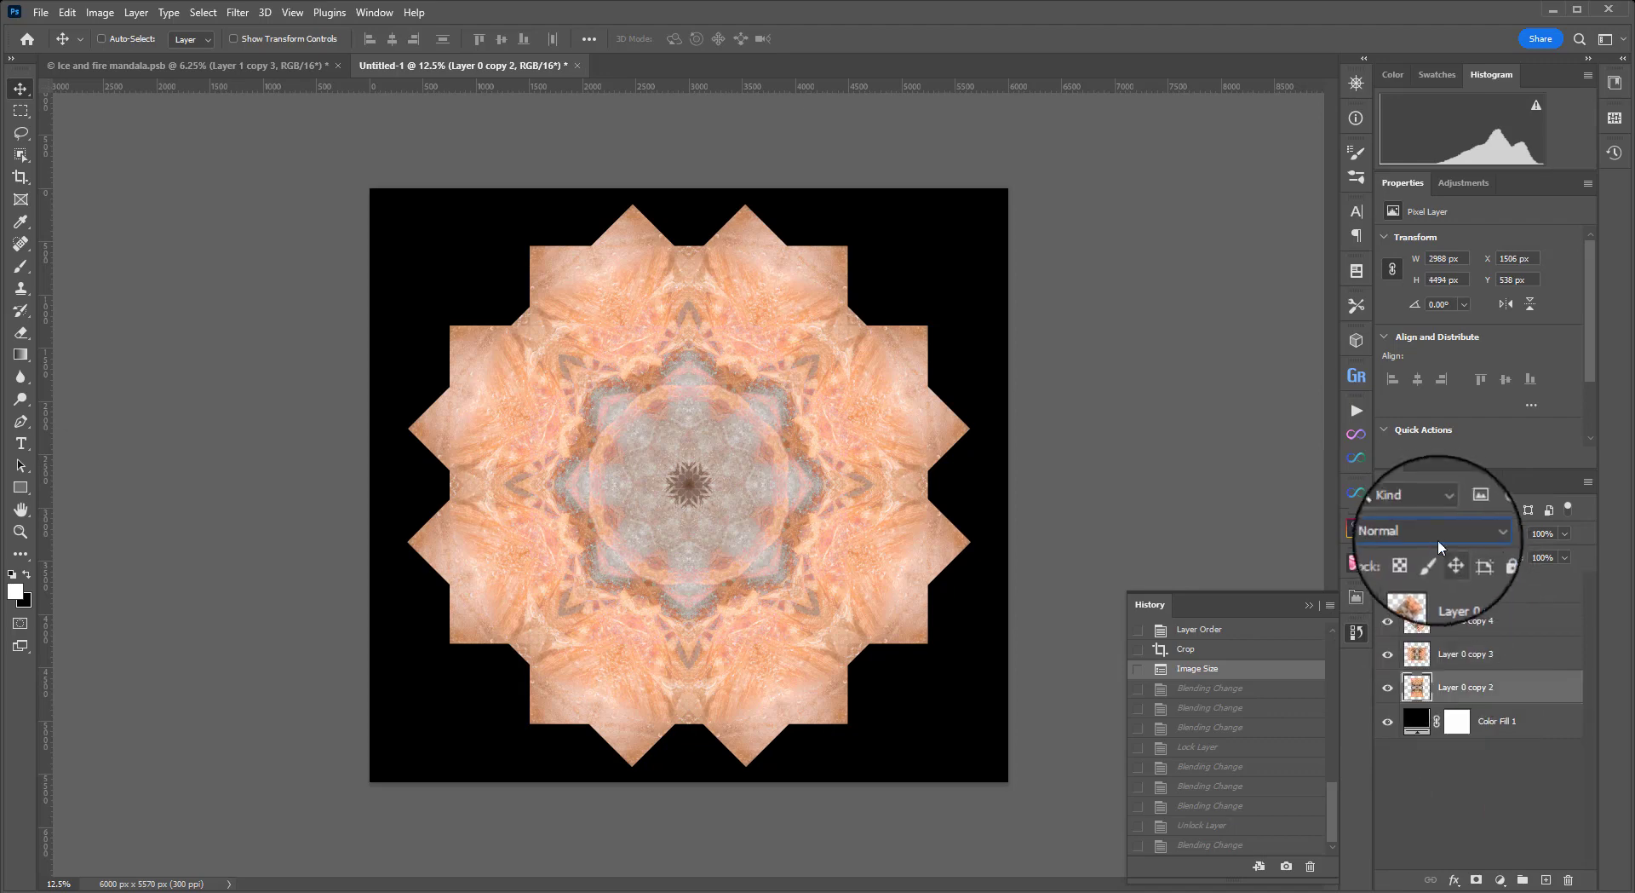
{"action": "left_click", "coordinate": [1437, 535]}
{"action": "left_click", "coordinate": [1414, 559]}
{"action": "left_click", "coordinate": [1473, 627]}
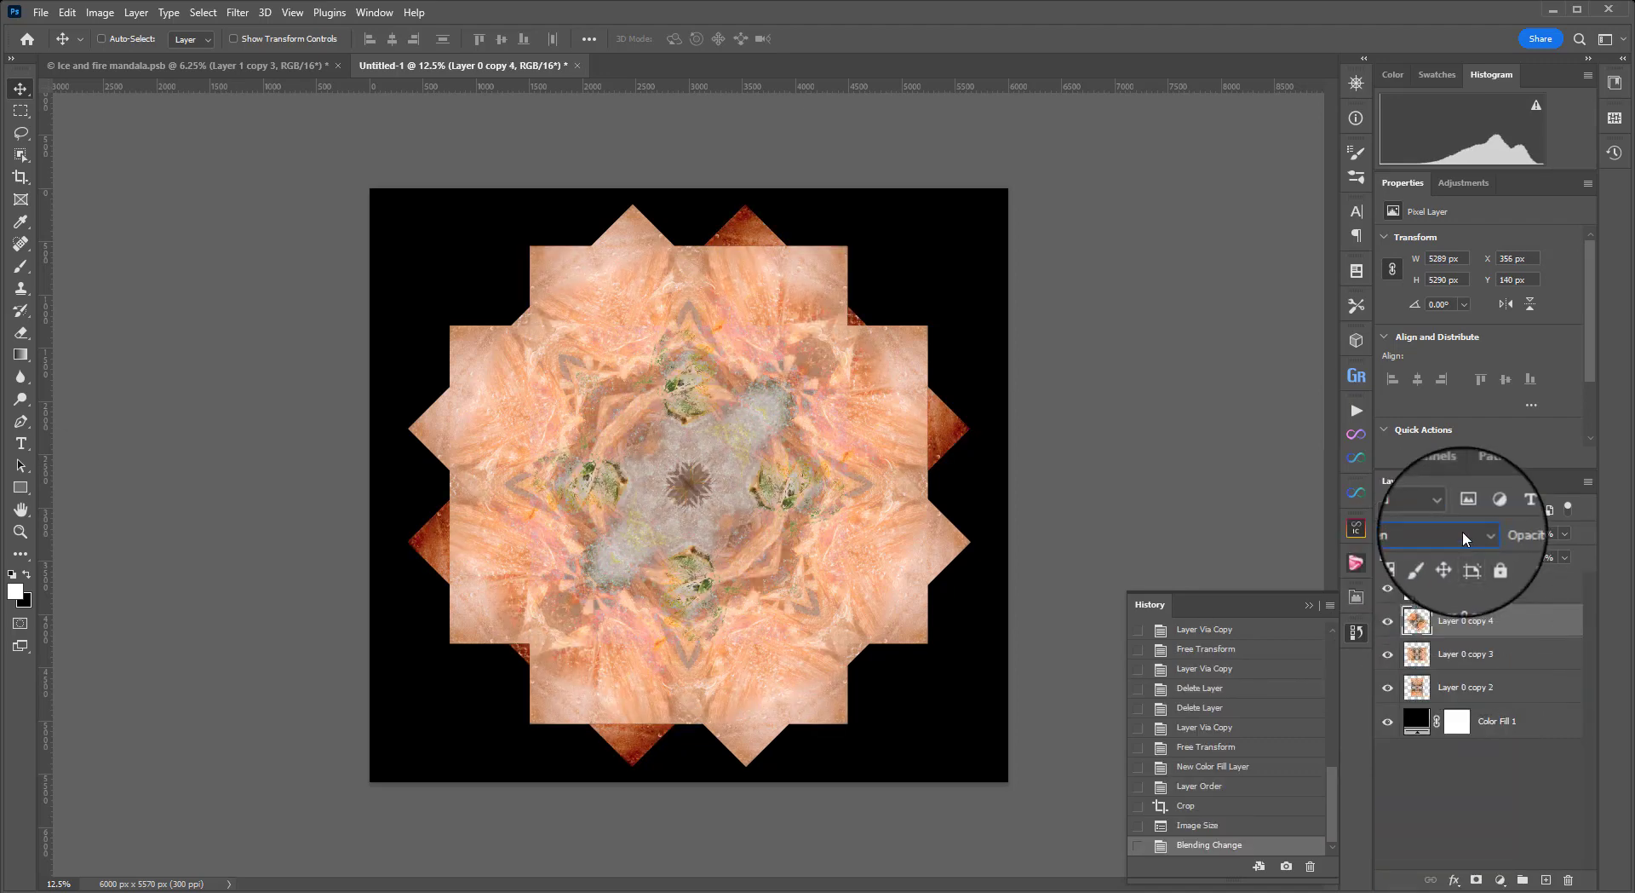
{"action": "left_click", "coordinate": [1463, 529]}
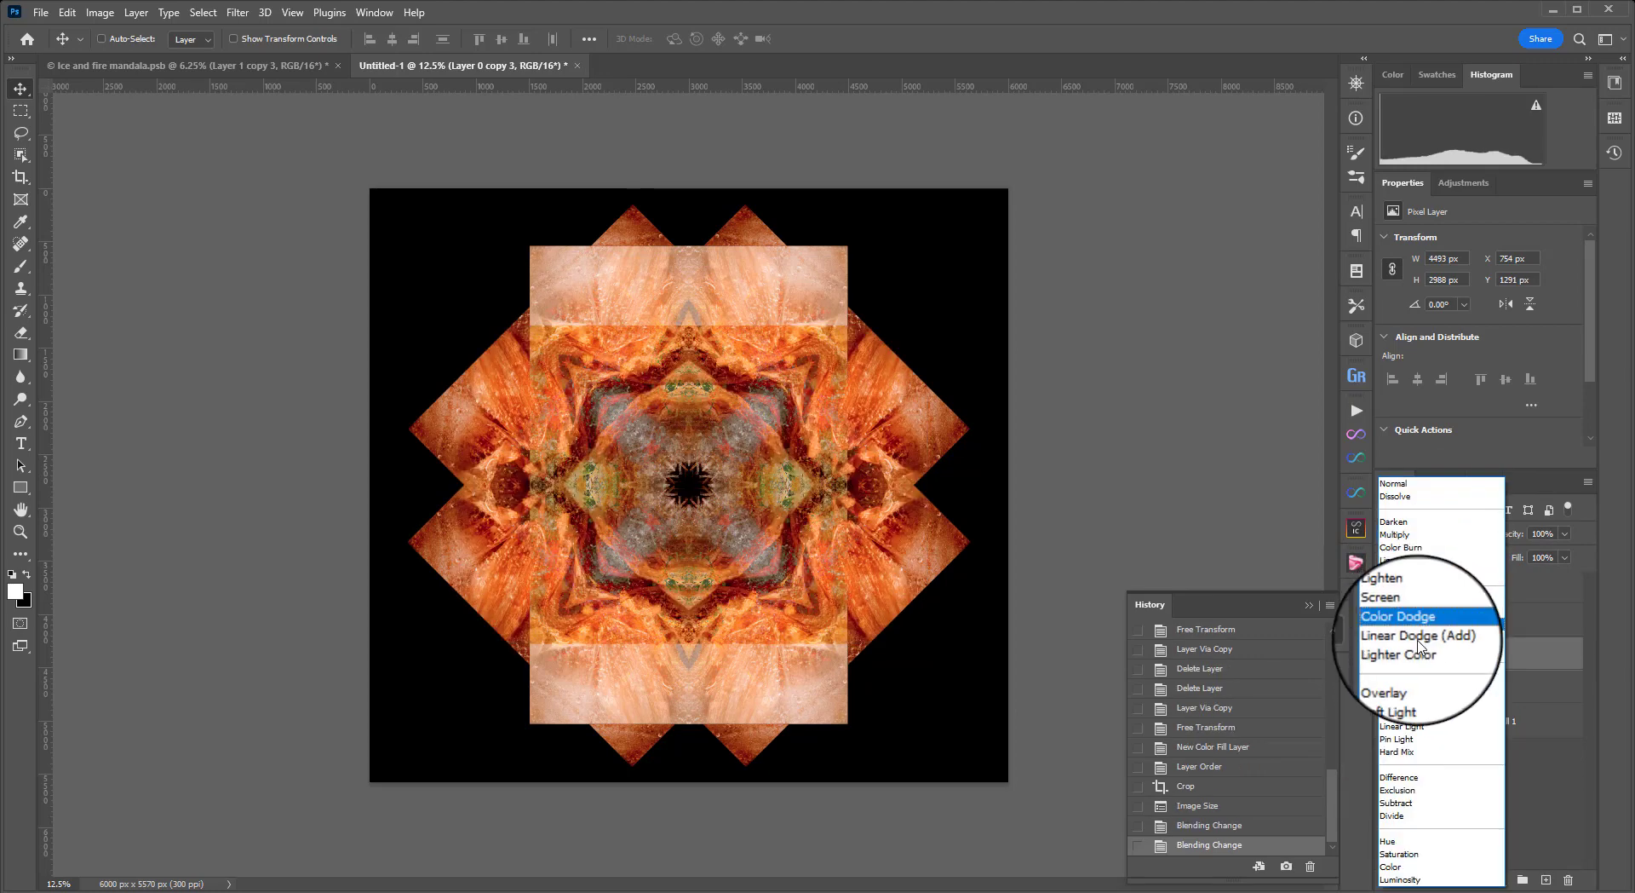
{"action": "left_click", "coordinate": [1404, 741]}
{"action": "left_click", "coordinate": [1480, 658]}
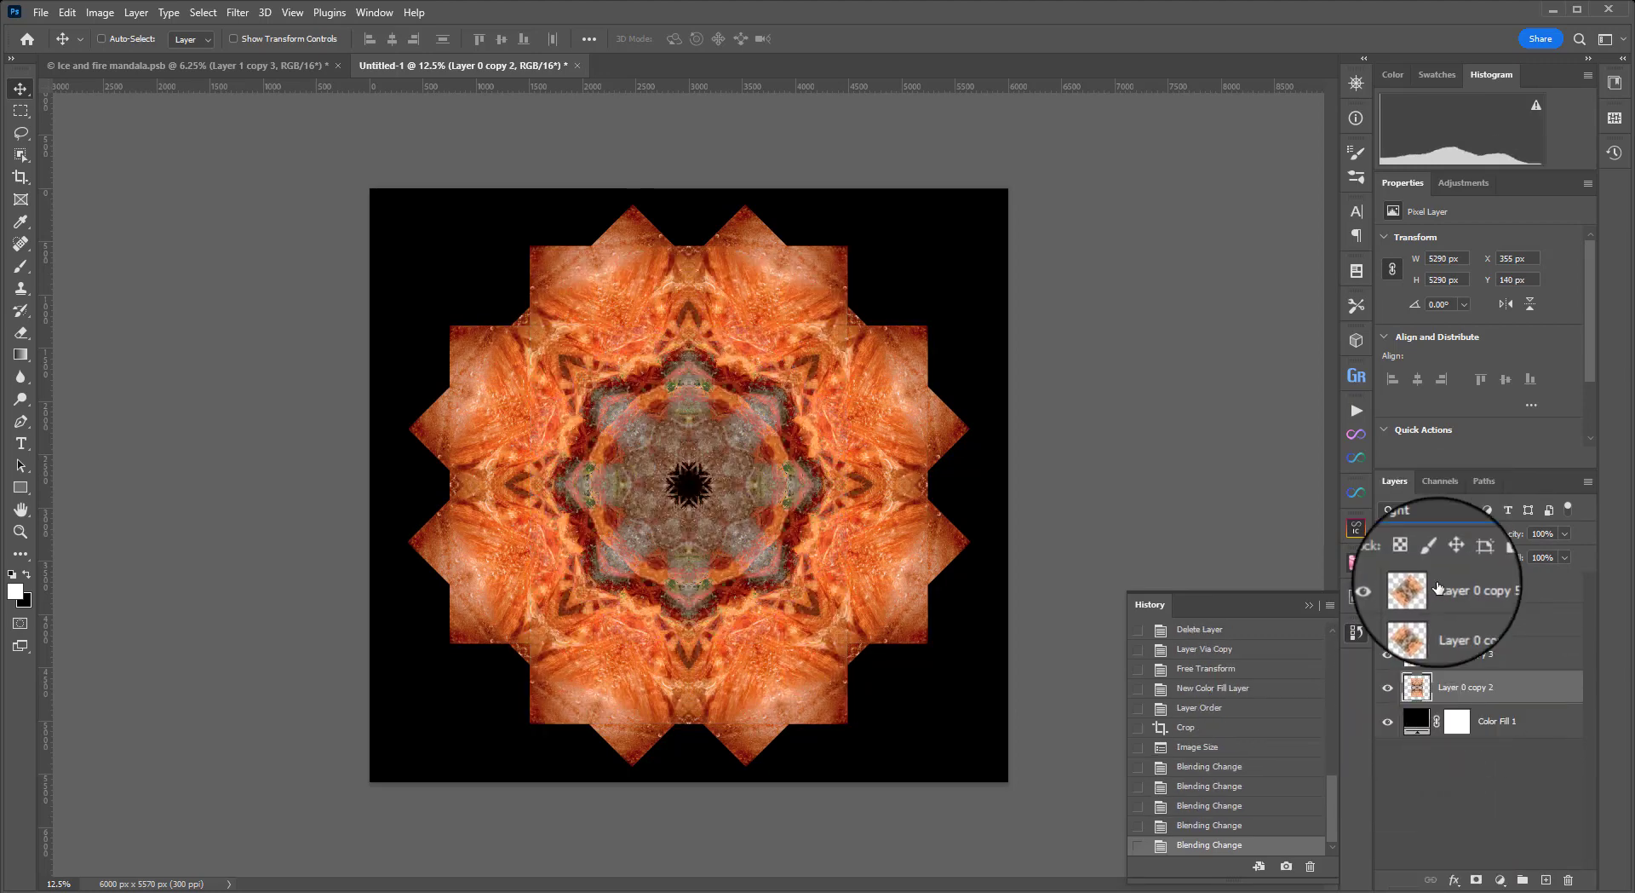
Check the blend mode of each pattern layer and compare the mandala with the Ice and fire mandala document
{"action": "left_click", "coordinate": [1438, 588]}
{"action": "left_click", "coordinate": [1438, 621]}
{"action": "left_click", "coordinate": [1438, 657]}
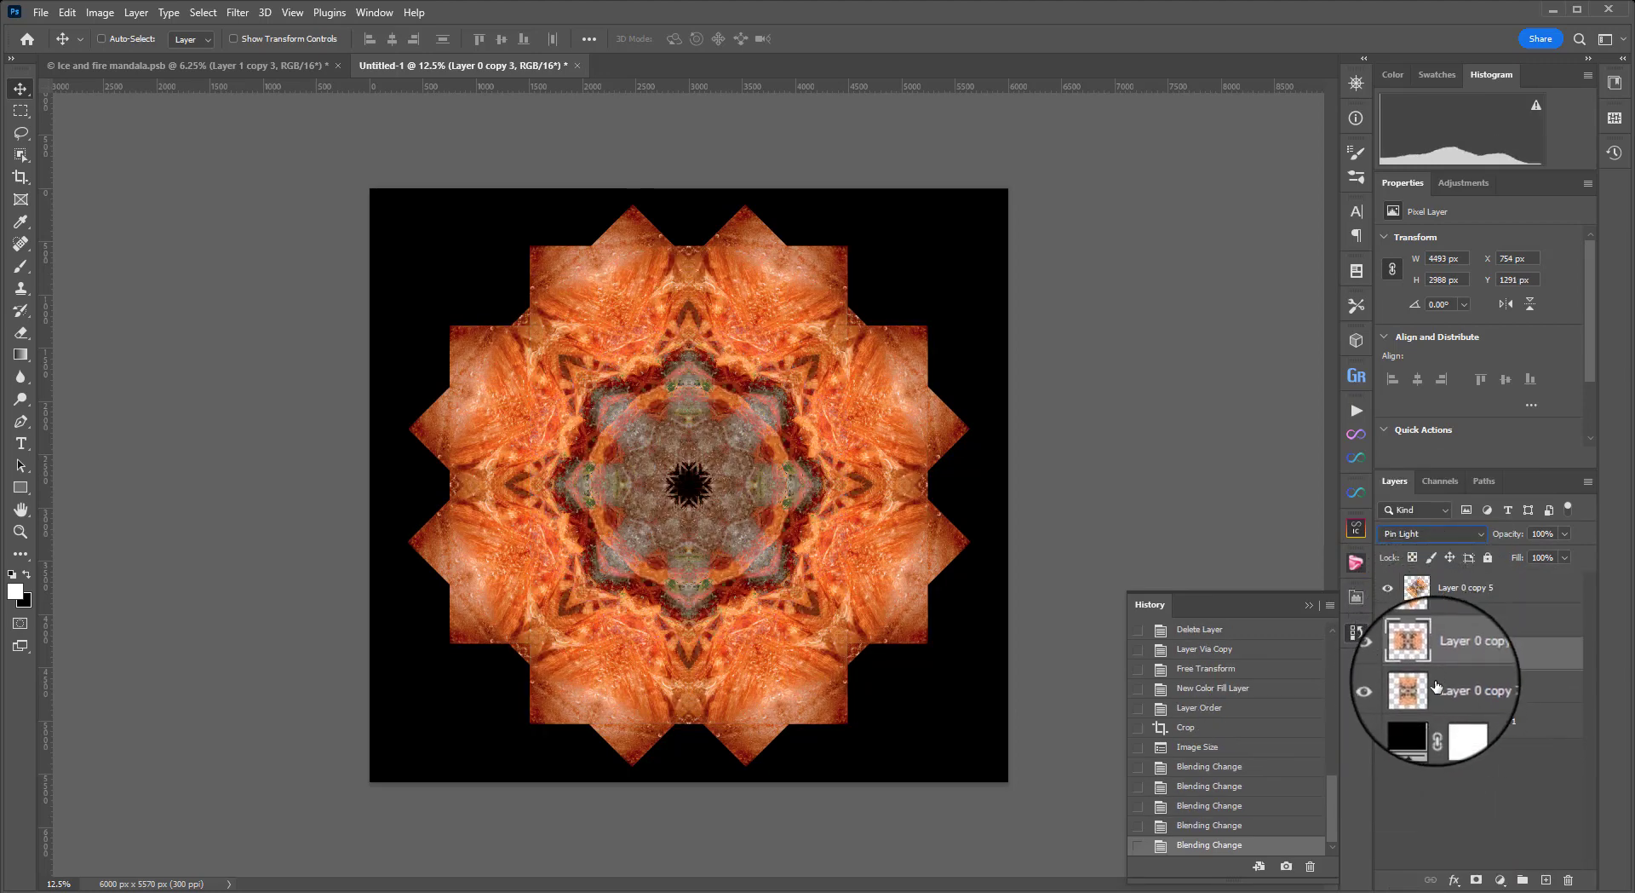
{"action": "left_click", "coordinate": [1439, 686]}
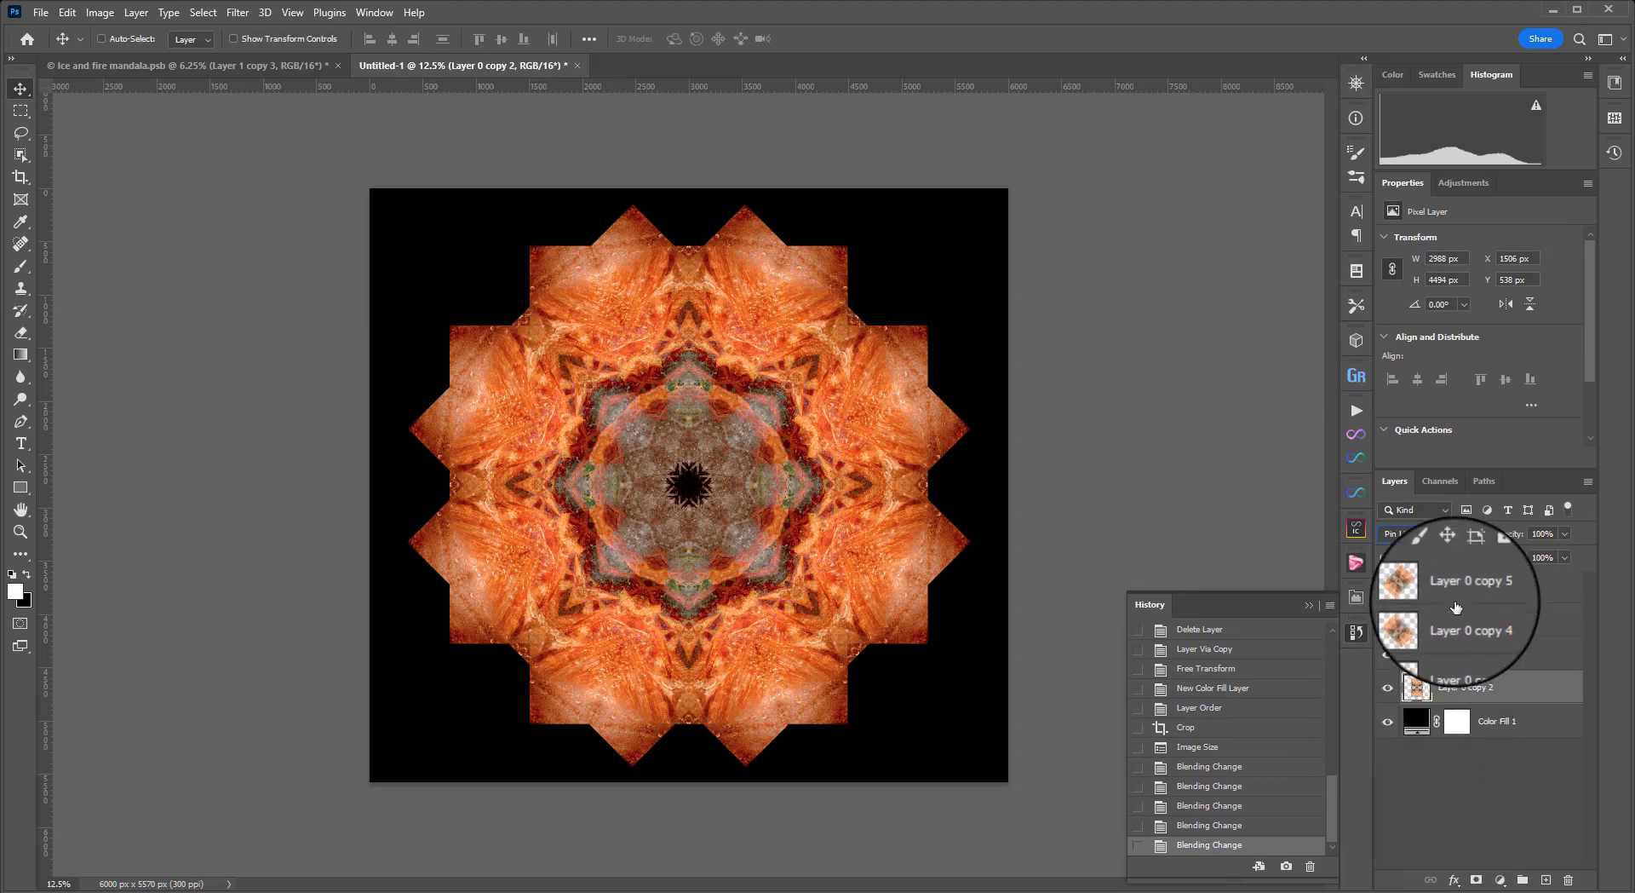
{"action": "left_click", "coordinate": [294, 64]}
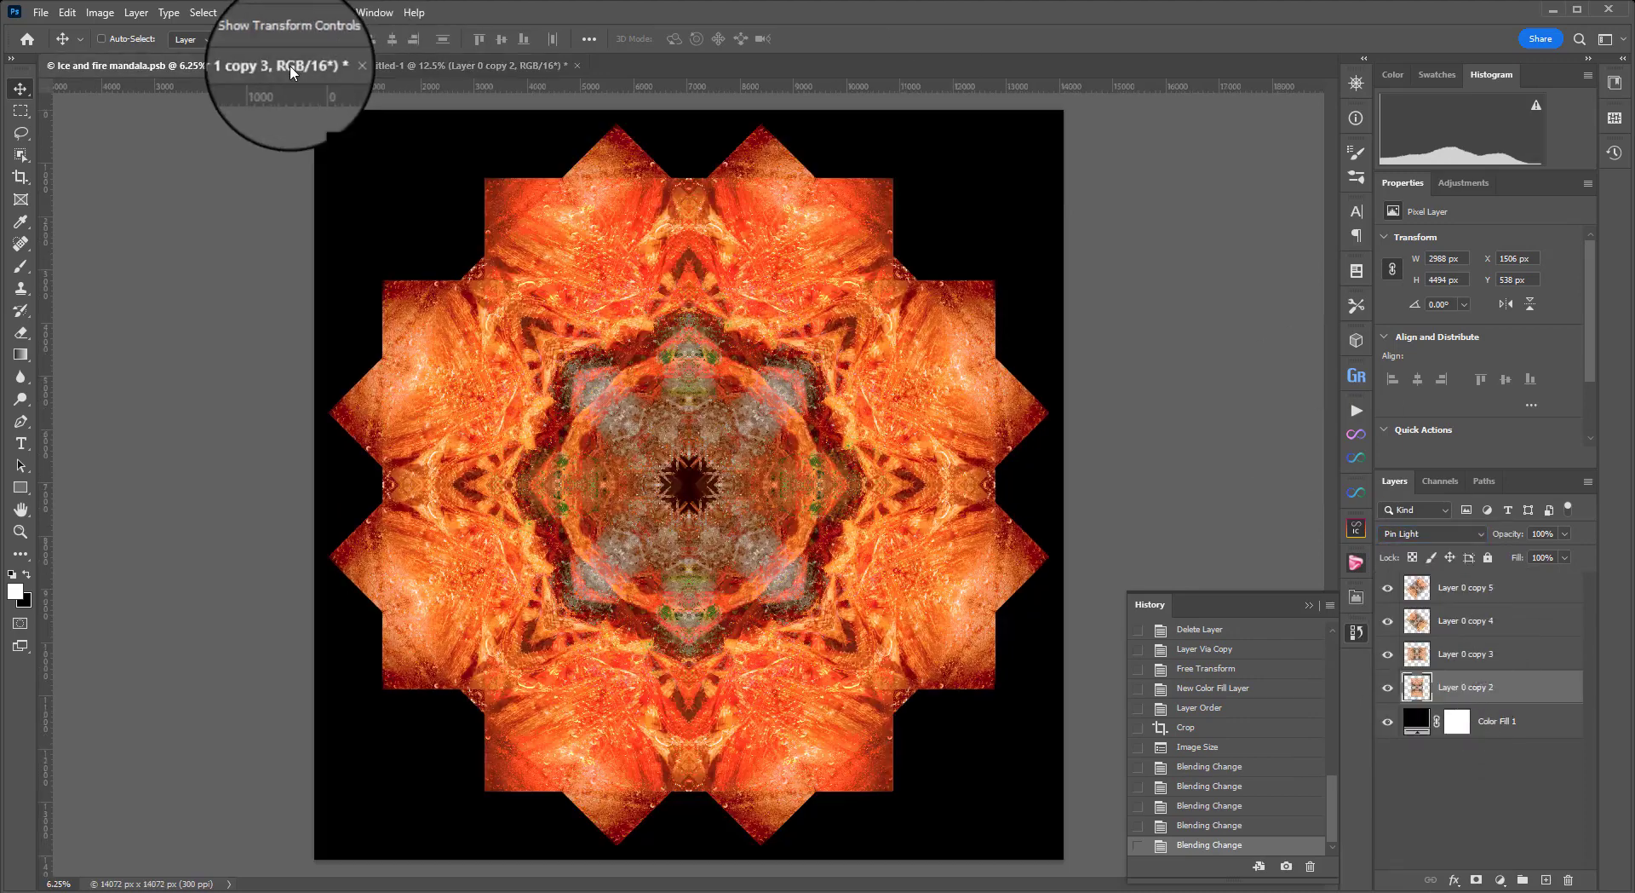
{"action": "left_click", "coordinate": [388, 68]}
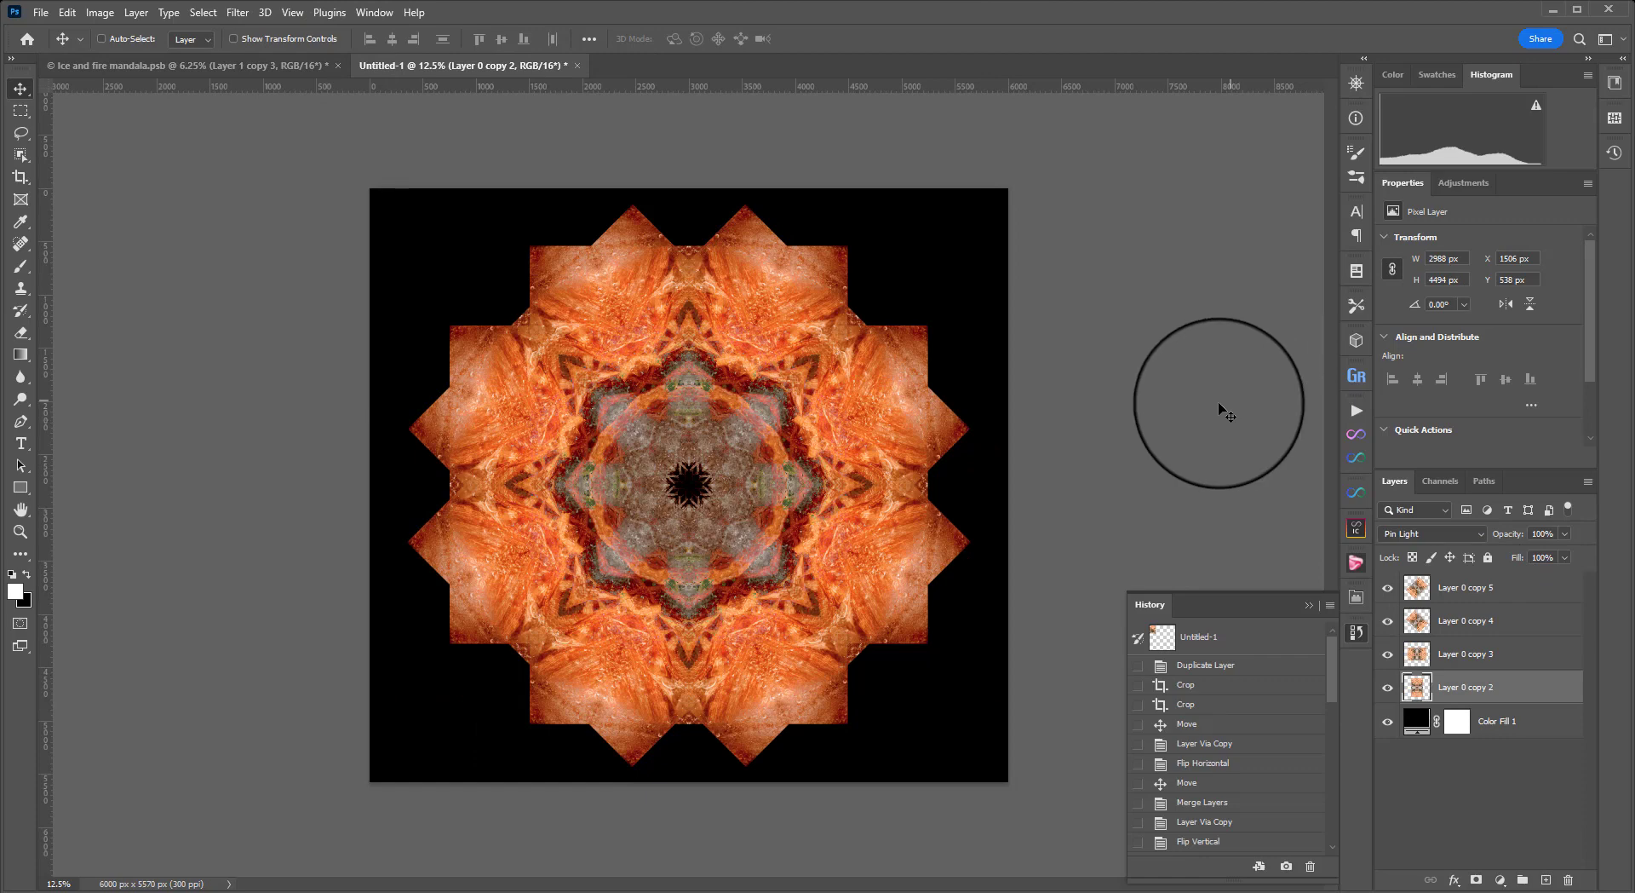
Add a Levels adjustment layer above the pattern layers with input levels 25, 1.14 and 200
{"action": "left_click", "coordinate": [1529, 586]}
{"action": "left_click", "coordinate": [1500, 880]}
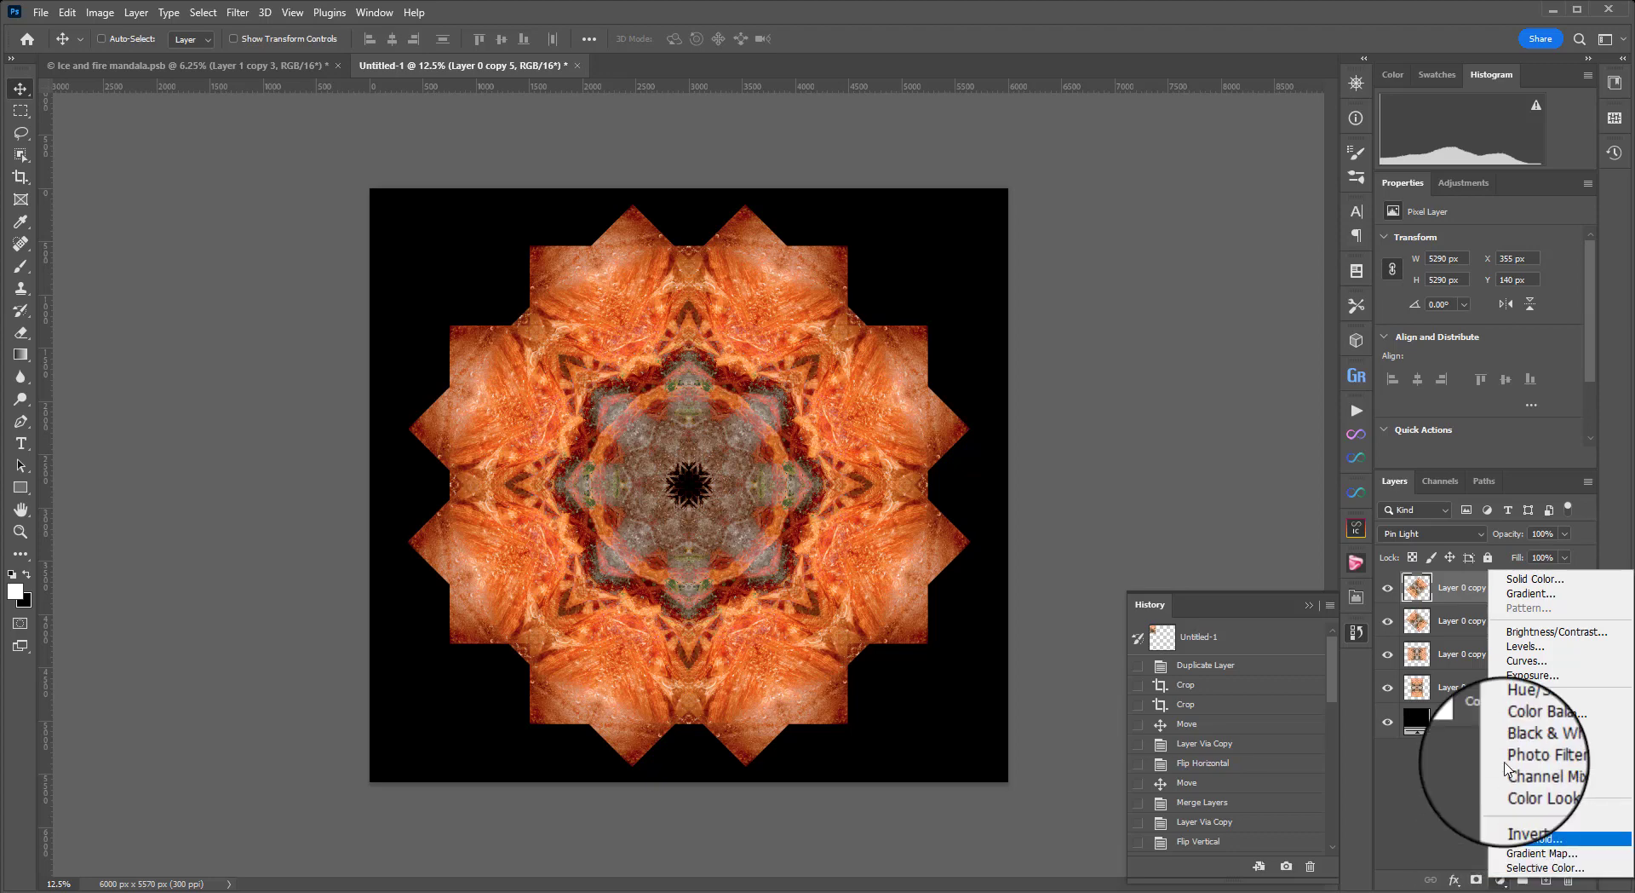
{"action": "left_click", "coordinate": [1429, 797]}
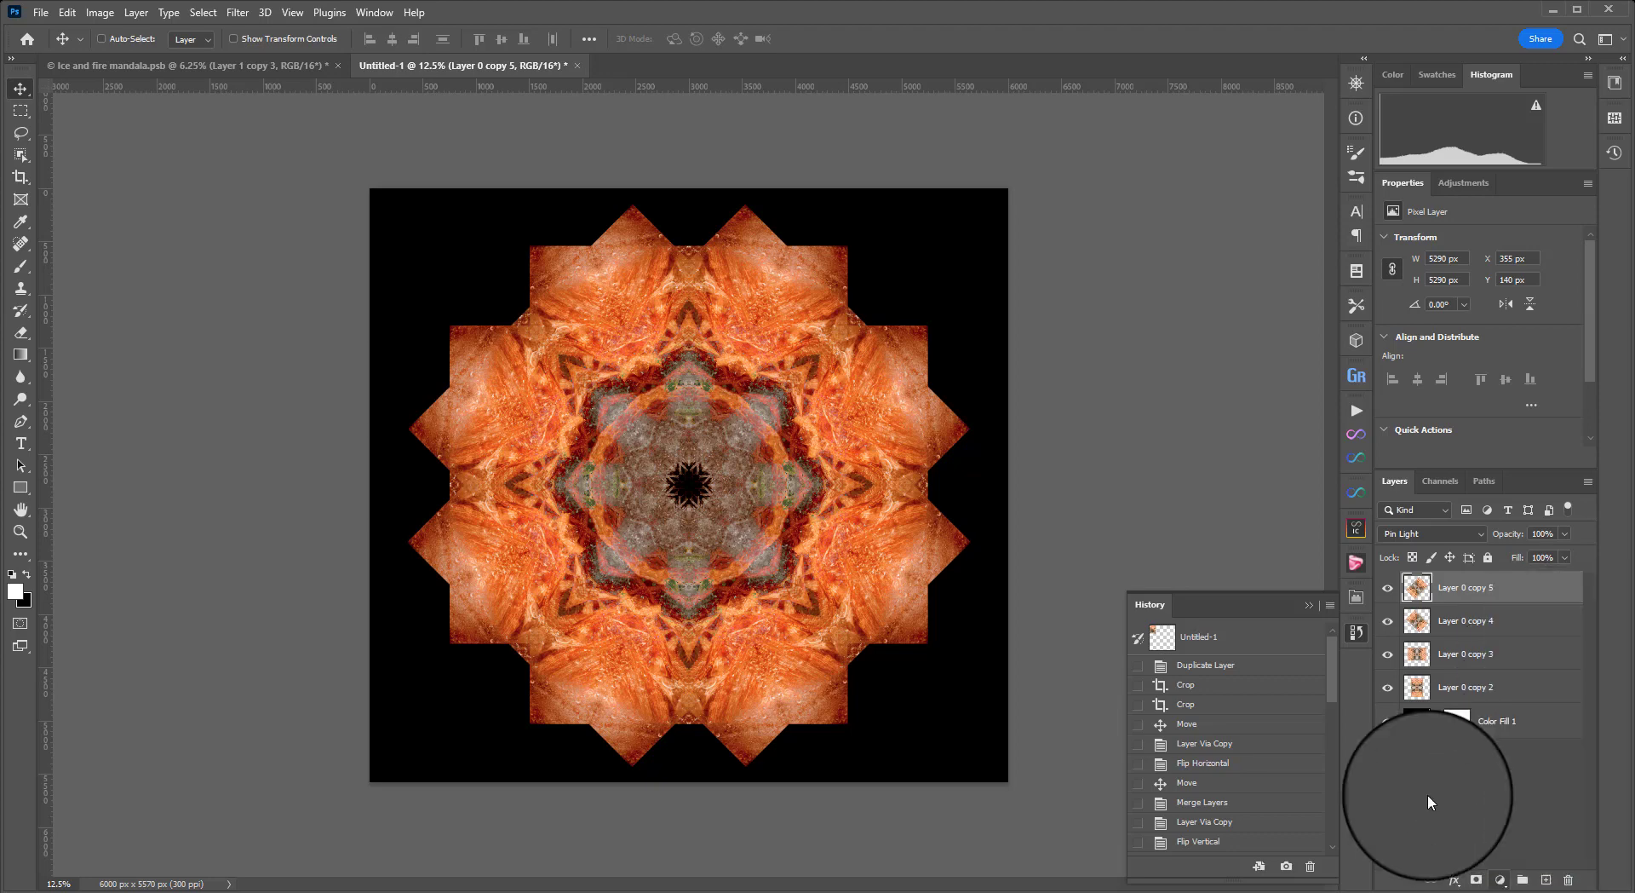
{"action": "left_click", "coordinate": [1500, 878]}
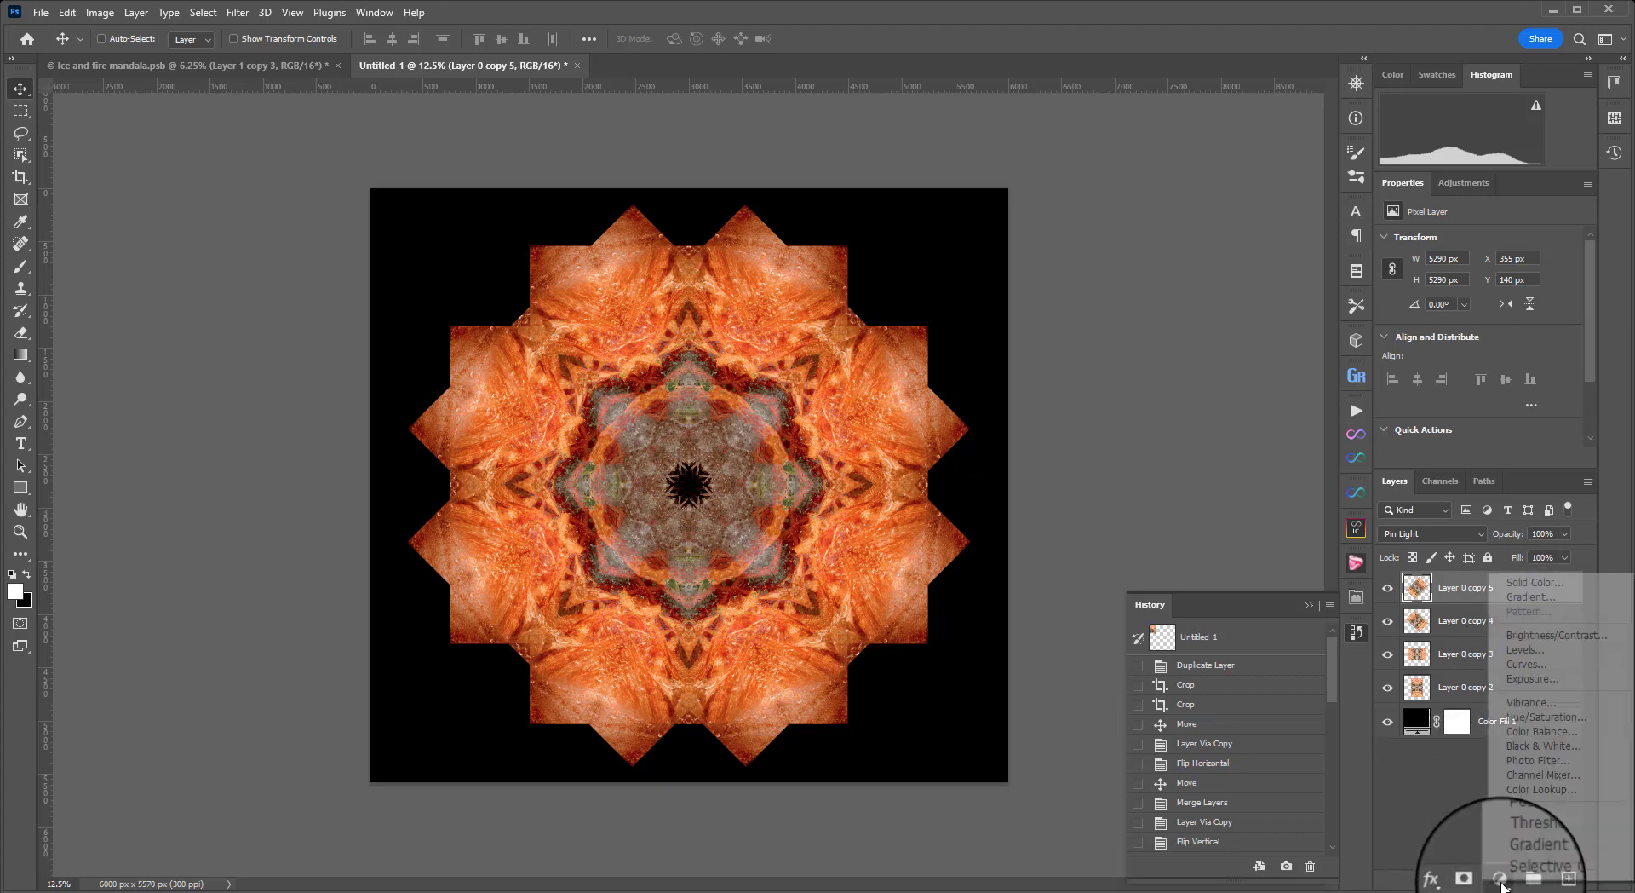
{"action": "left_click", "coordinate": [1560, 650]}
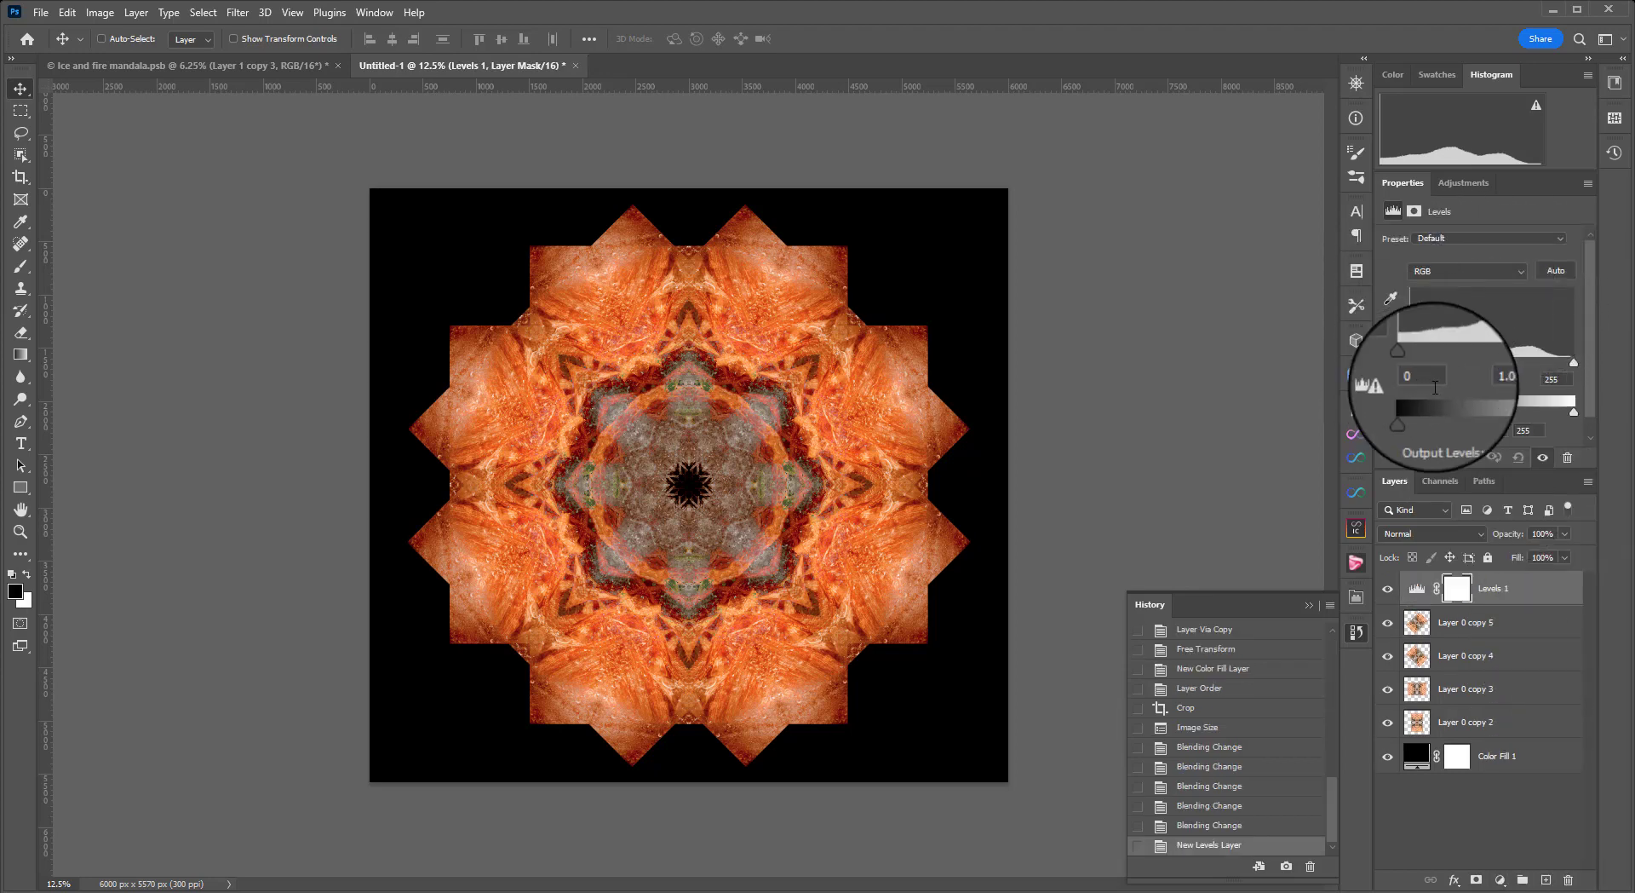
{"action": "left_click_drag", "start_coordinate": [1573, 362], "coordinate": [1540, 370]}
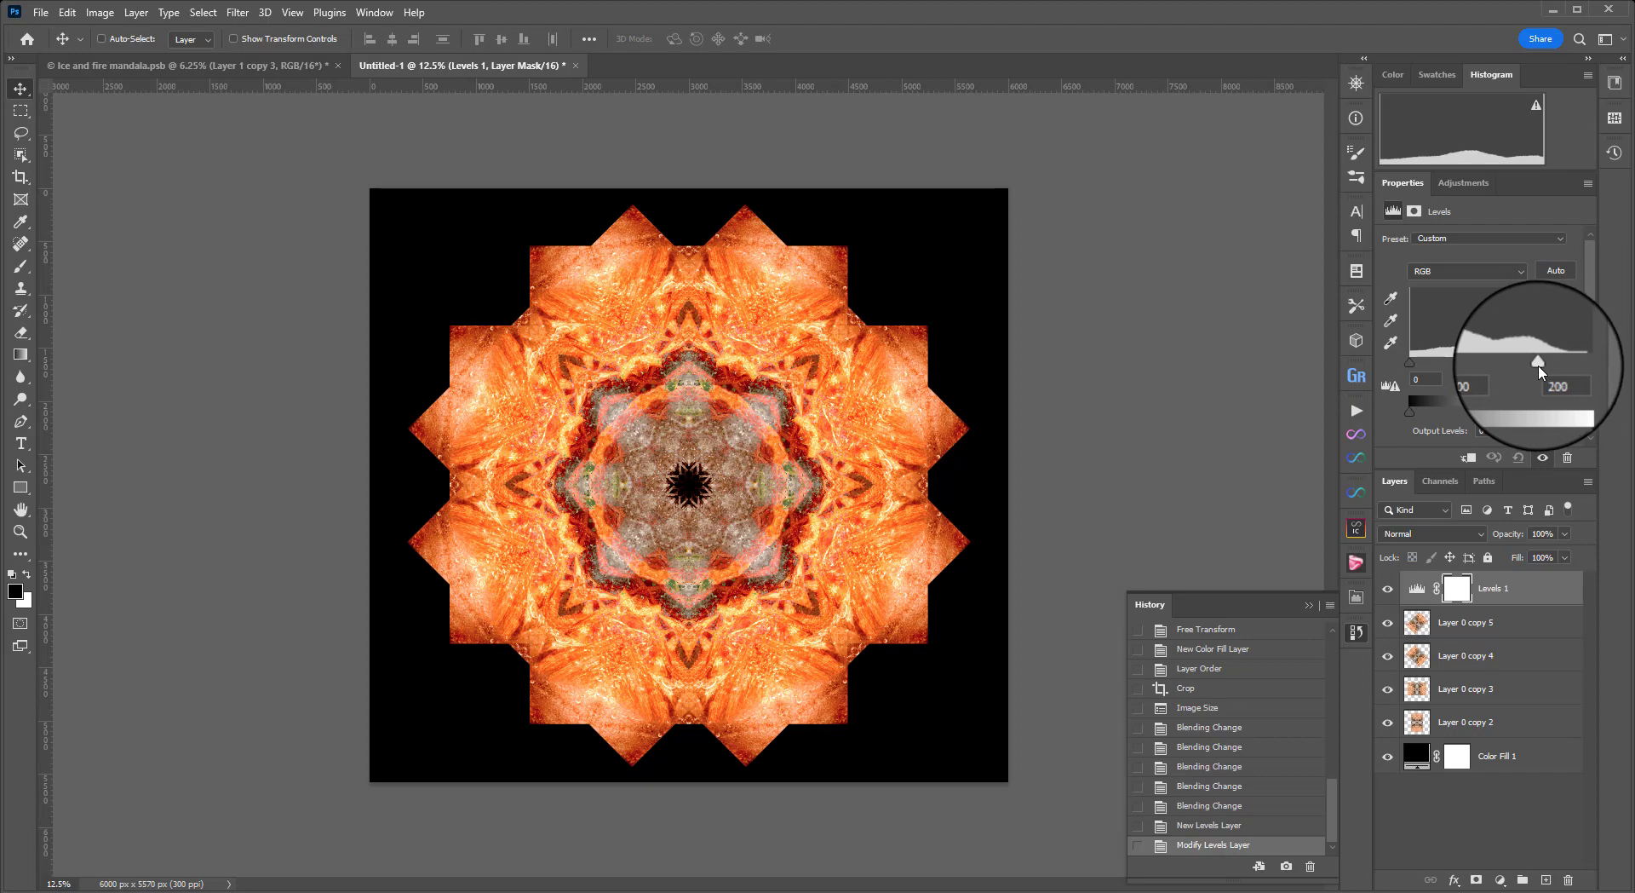
{"action": "left_click_drag", "start_coordinate": [1410, 362], "coordinate": [1480, 368]}
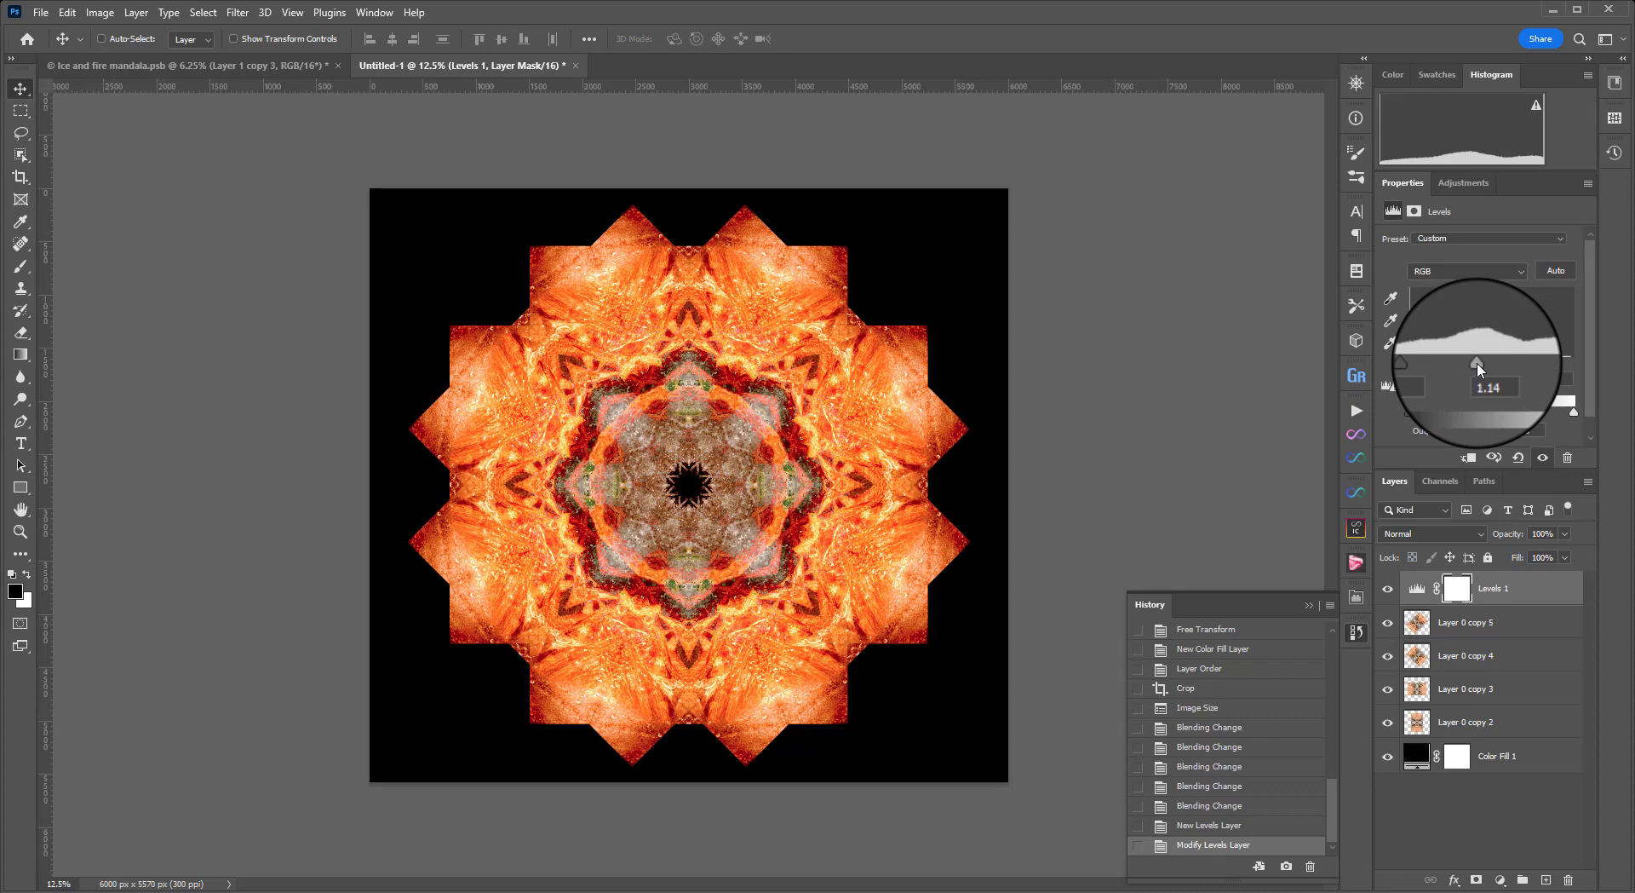
Add a Hue/Saturation adjustment layer above the Levels layer and raise the saturation to about +59
{"action": "left_click", "coordinate": [1499, 881]}
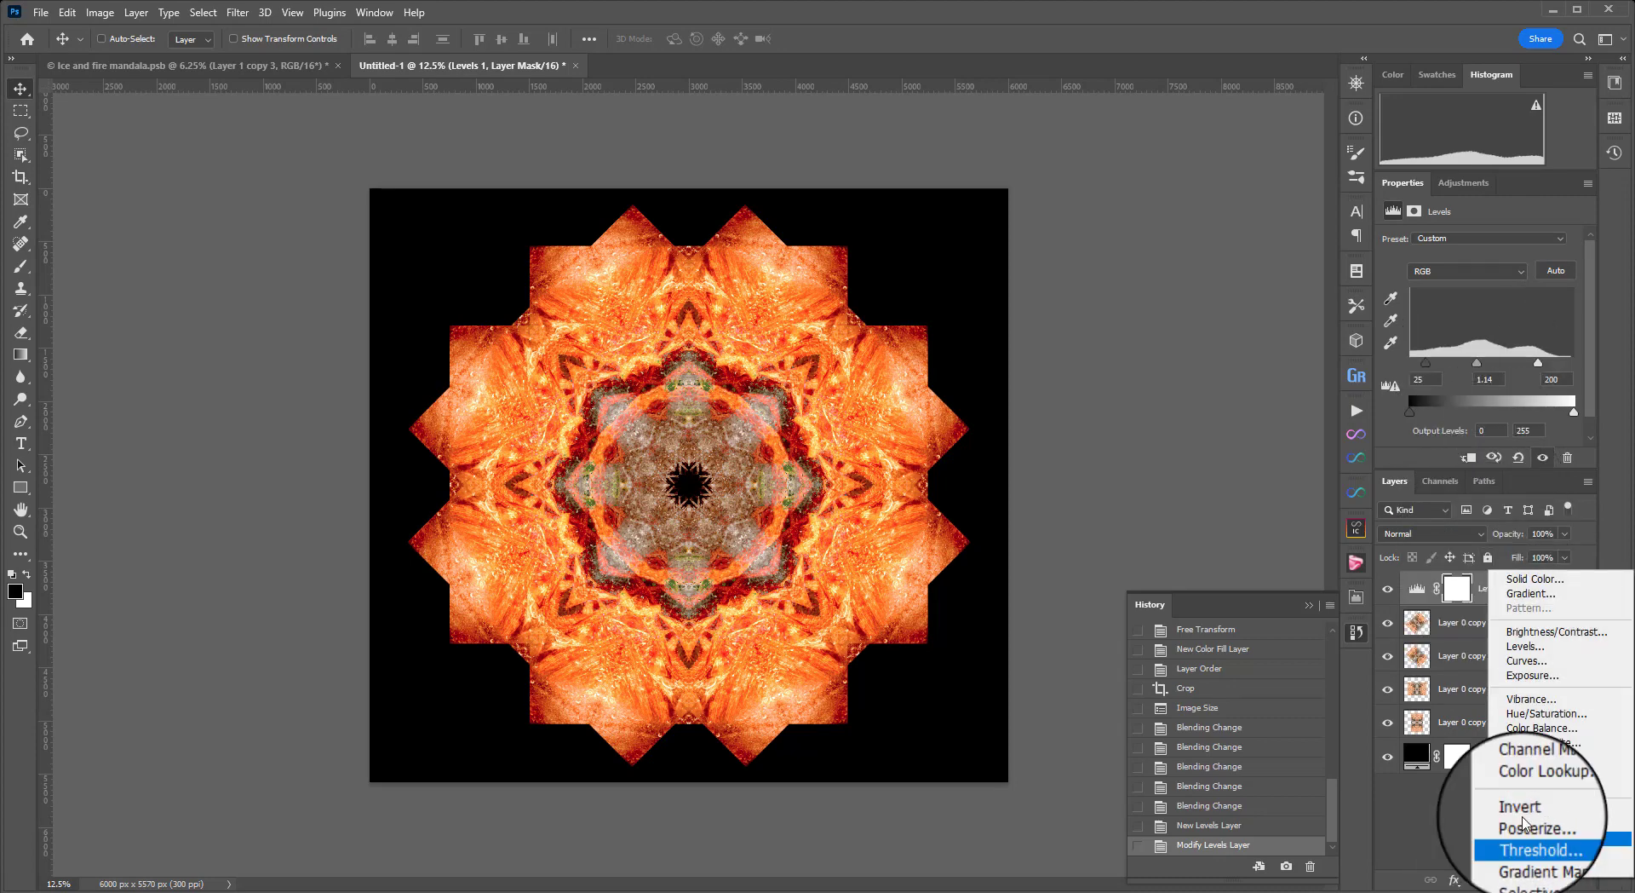
{"action": "left_click", "coordinate": [1543, 713]}
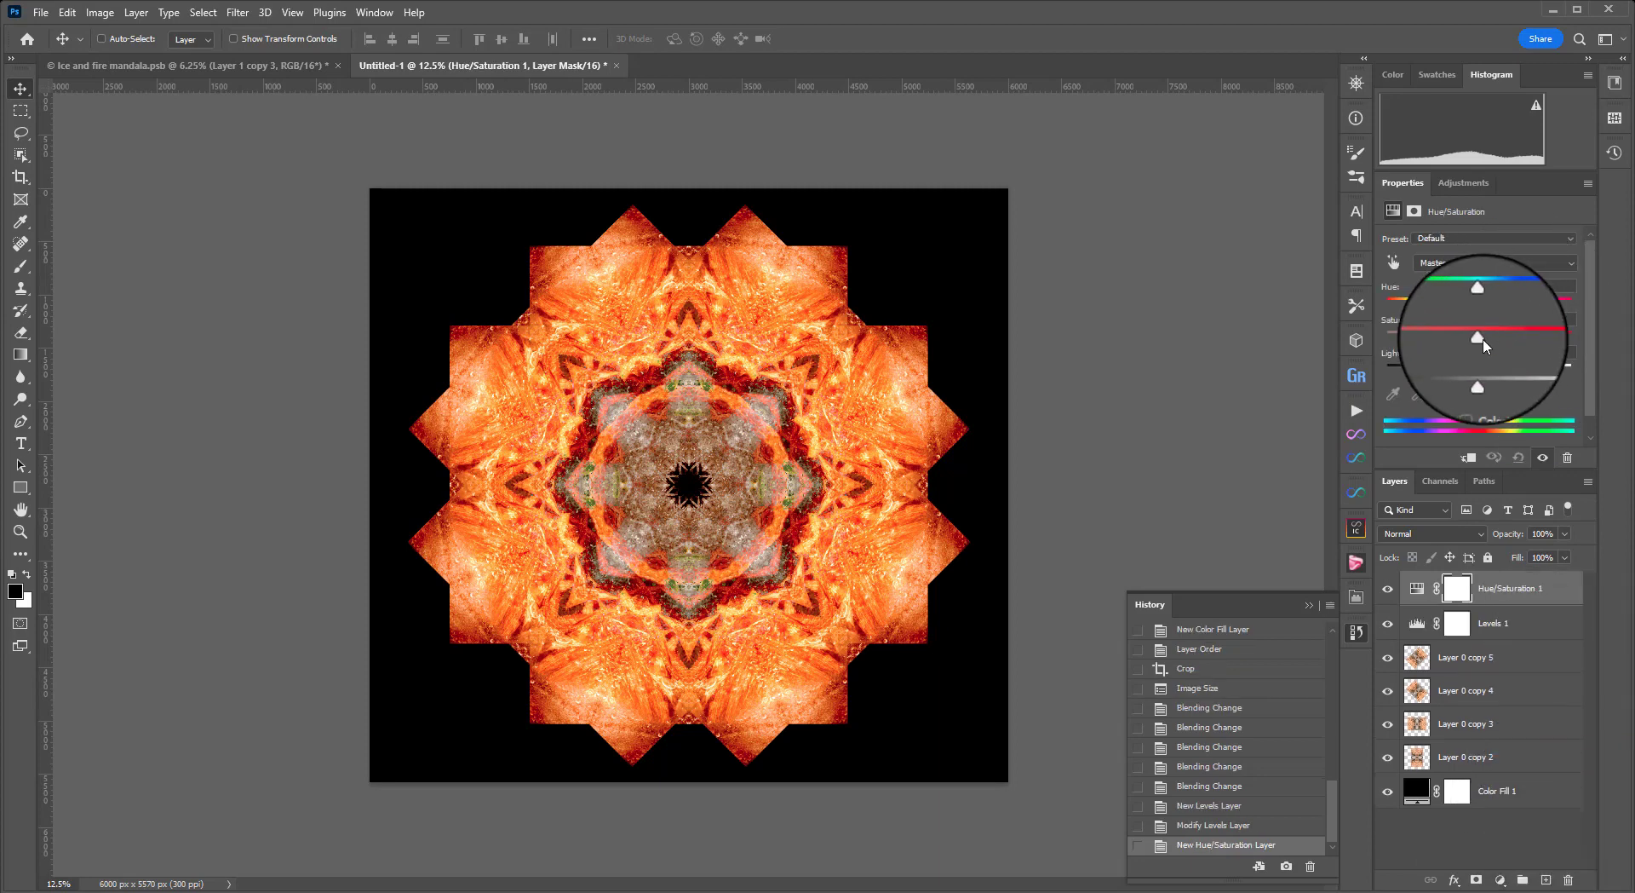
{"action": "left_click_drag", "start_coordinate": [1501, 337], "coordinate": [1535, 343]}
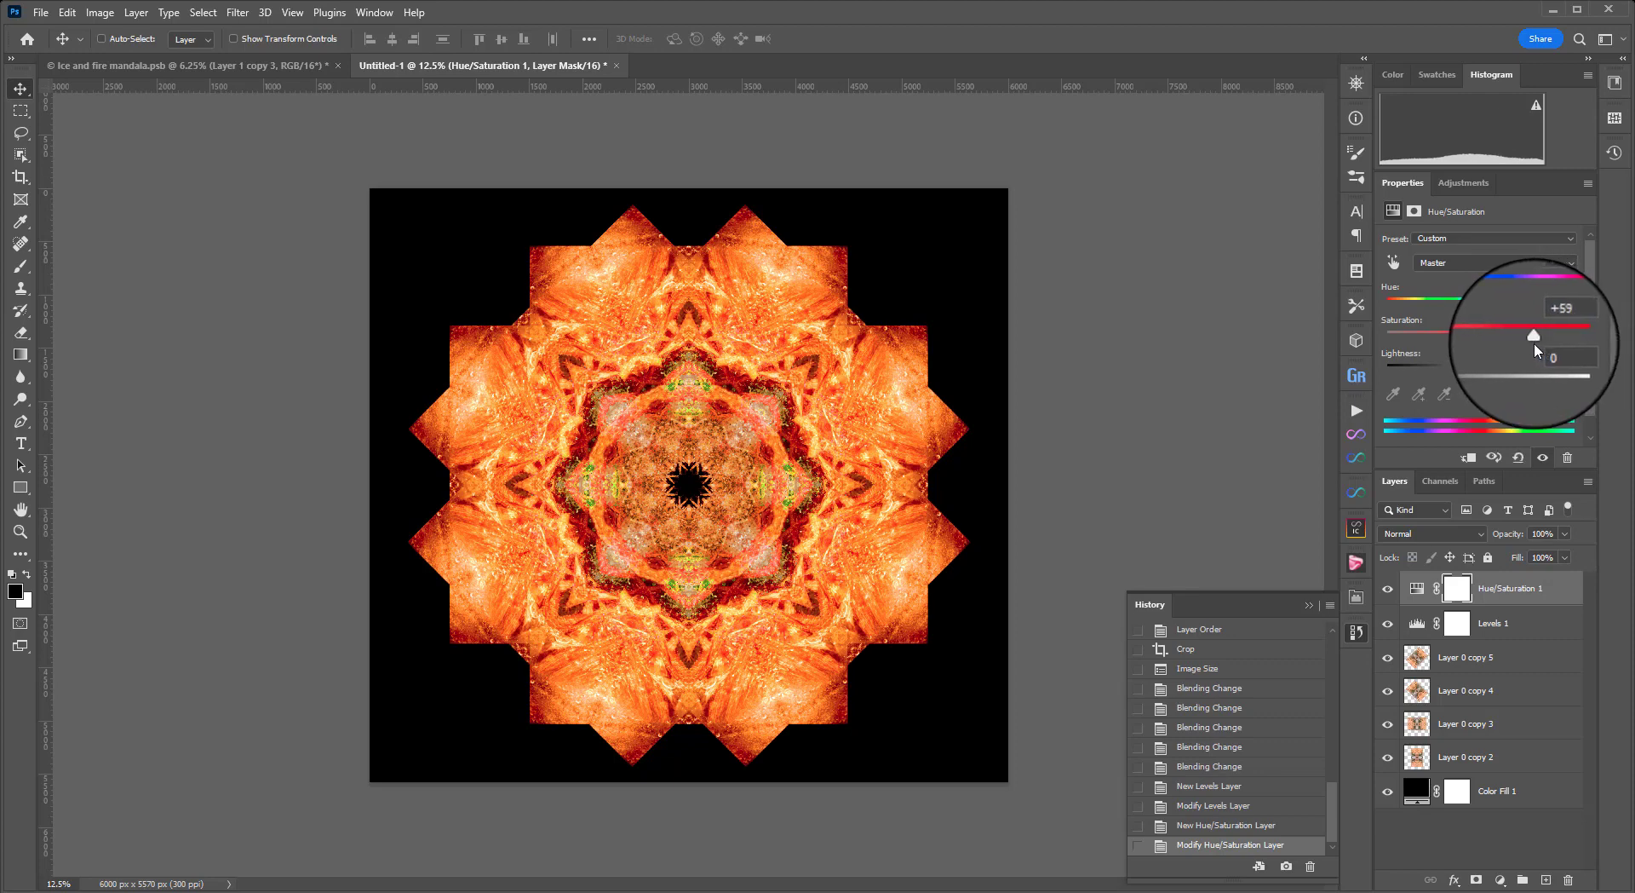
In the Lightbulb mandala document, hide the layers above Group 2, isolate Layer 0 inside that group and disable its mask
{"action": "left_click", "coordinate": [478, 67]}
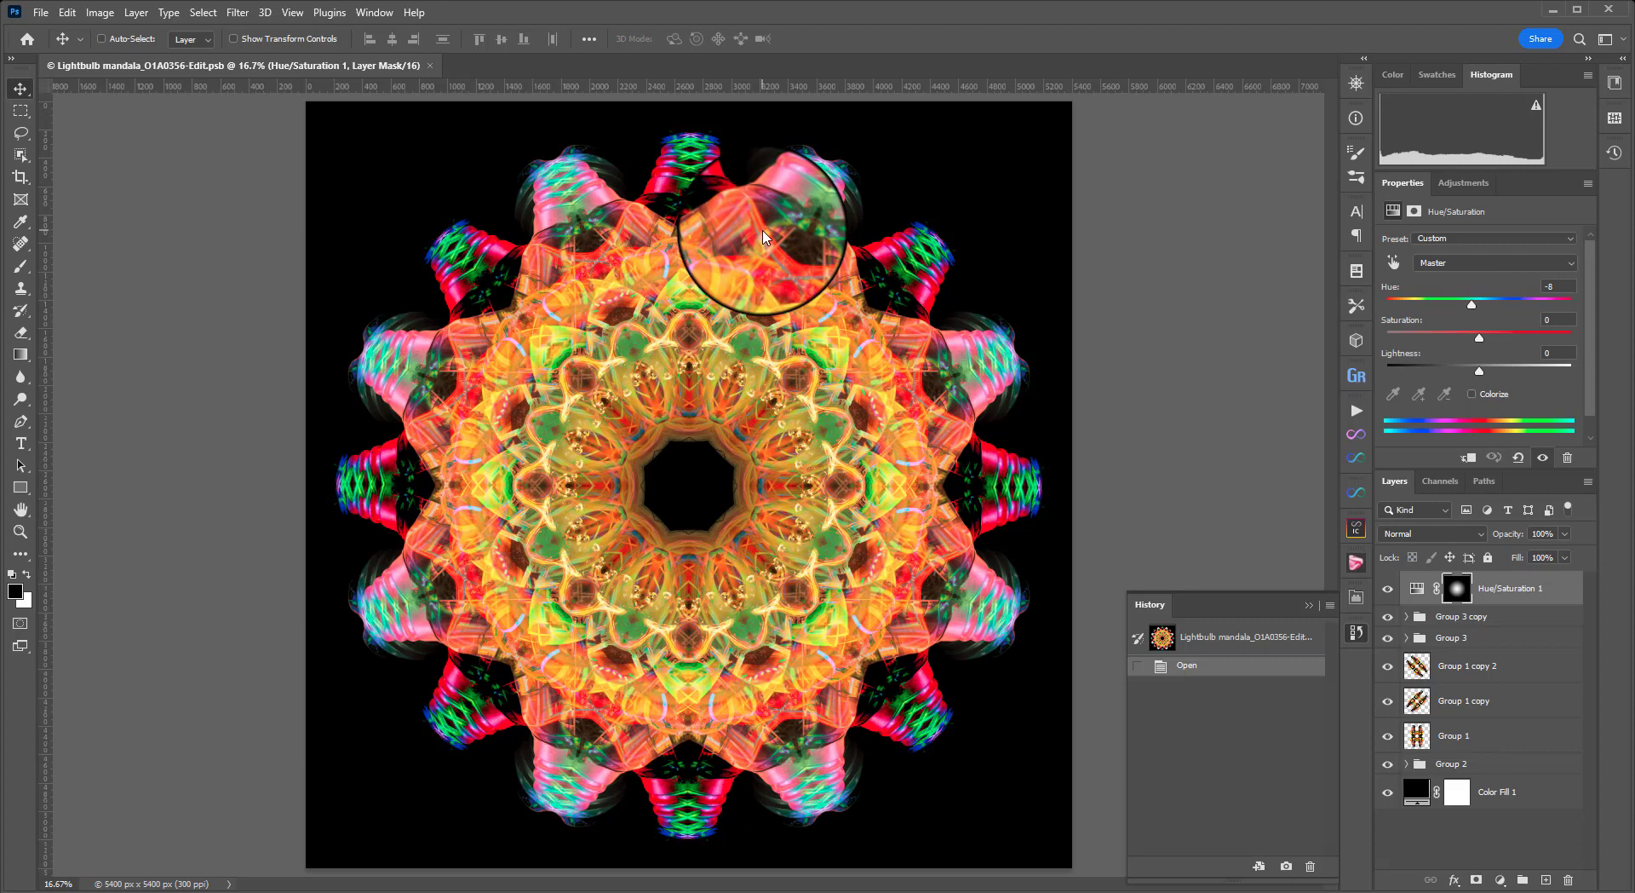
{"action": "left_click_drag", "start_coordinate": [764, 238], "coordinate": [886, 528]}
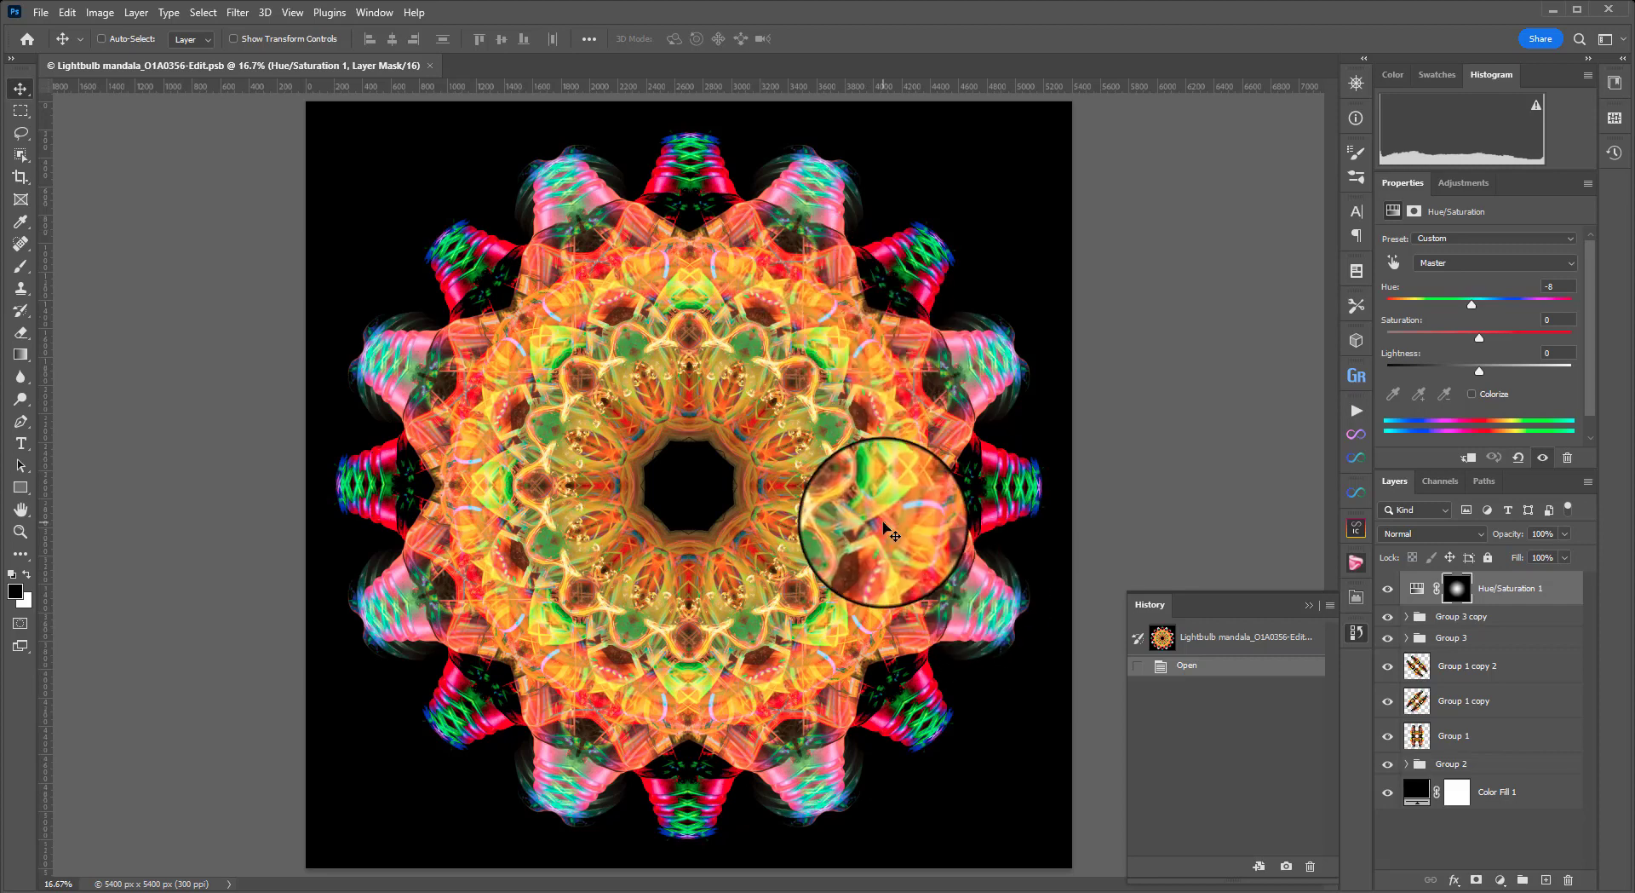
{"action": "left_click_drag", "start_coordinate": [1390, 594], "coordinate": [1388, 741]}
{"action": "left_click", "coordinate": [1409, 770]}
{"action": "scroll", "coordinate": [1460, 674], "scroll_direction": "down", "scroll_amount": 2}
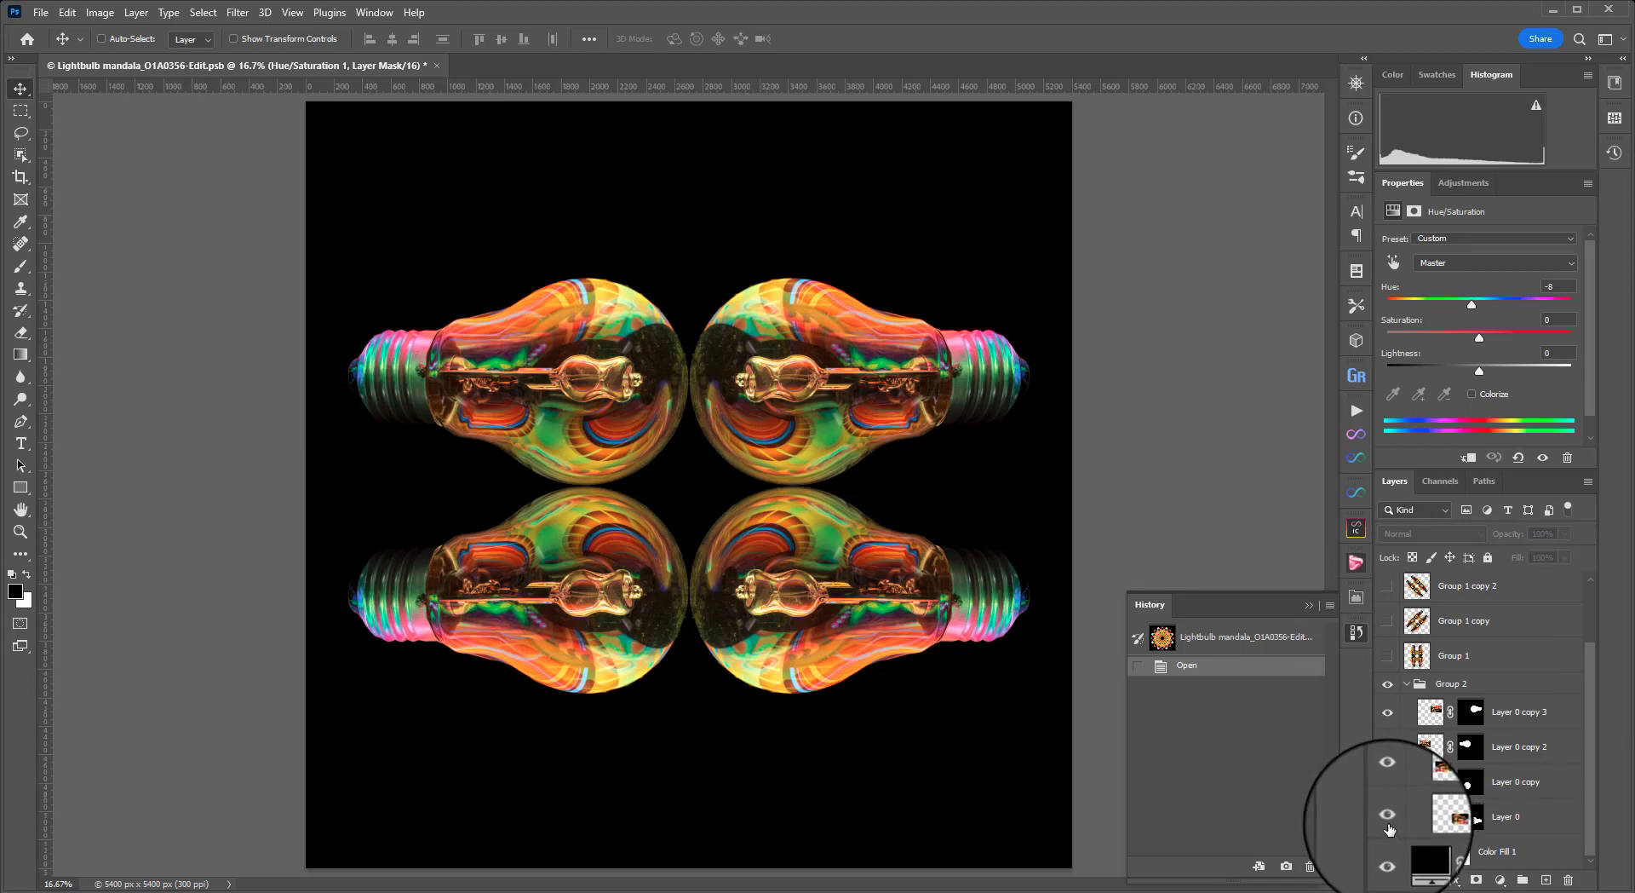
{"action": "left_click", "coordinate": [1385, 818], "text": "alt"}
{"action": "left_click", "coordinate": [1471, 818], "text": "shift"}
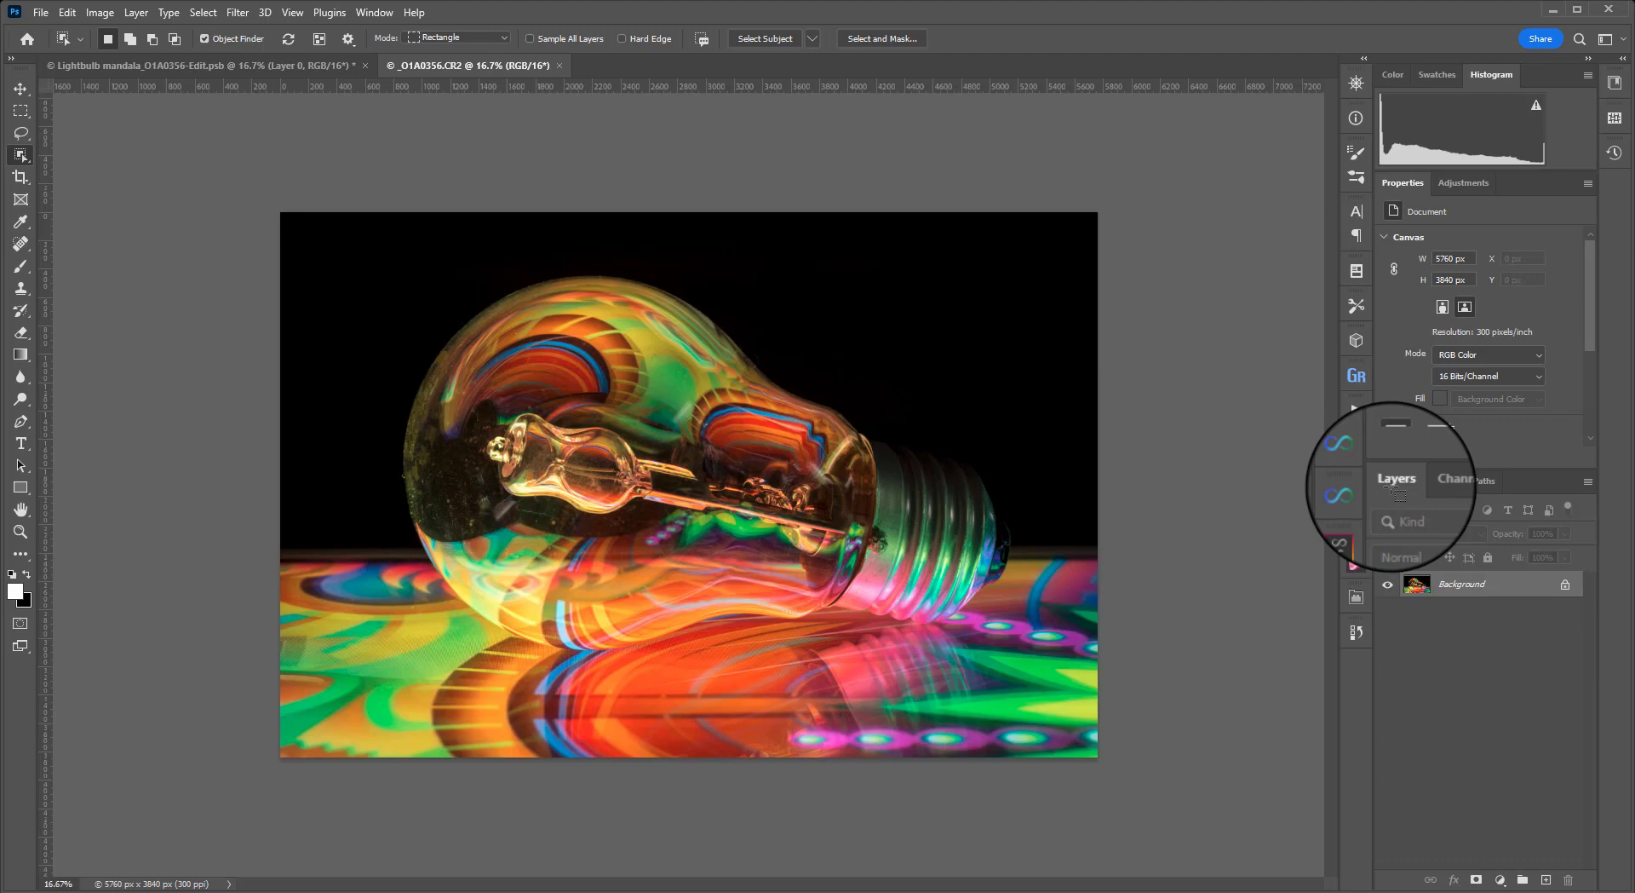
Select the light bulb in _O1A0356.CR2 using the Object Selection Tool in Rectangle mode
{"action": "right_click", "coordinate": [21, 156]}
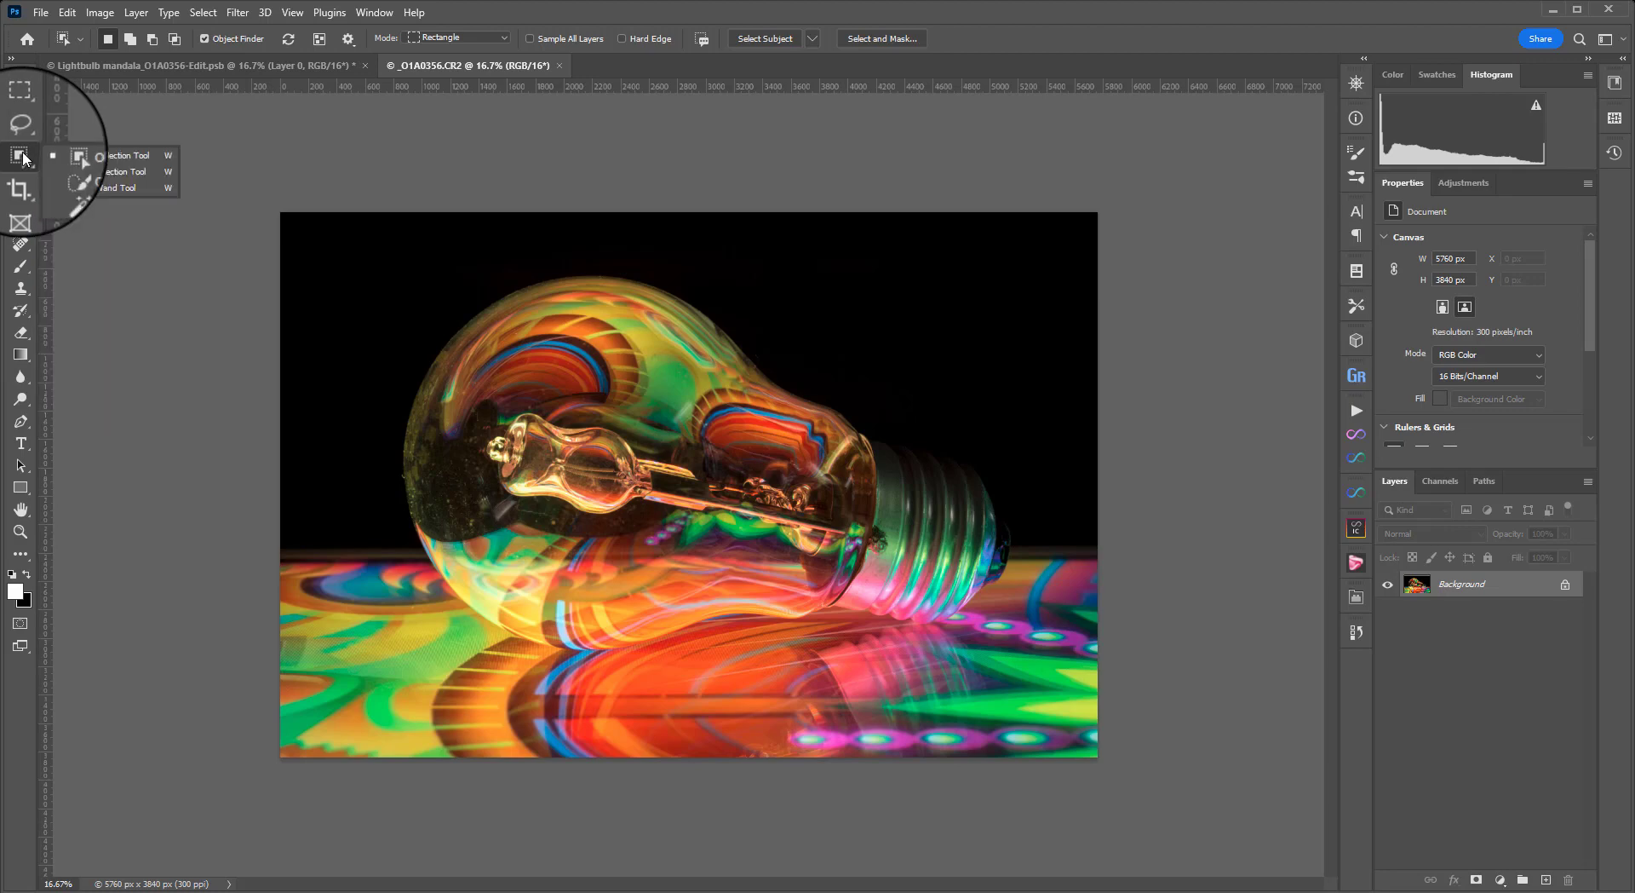
{"action": "left_click", "coordinate": [111, 156]}
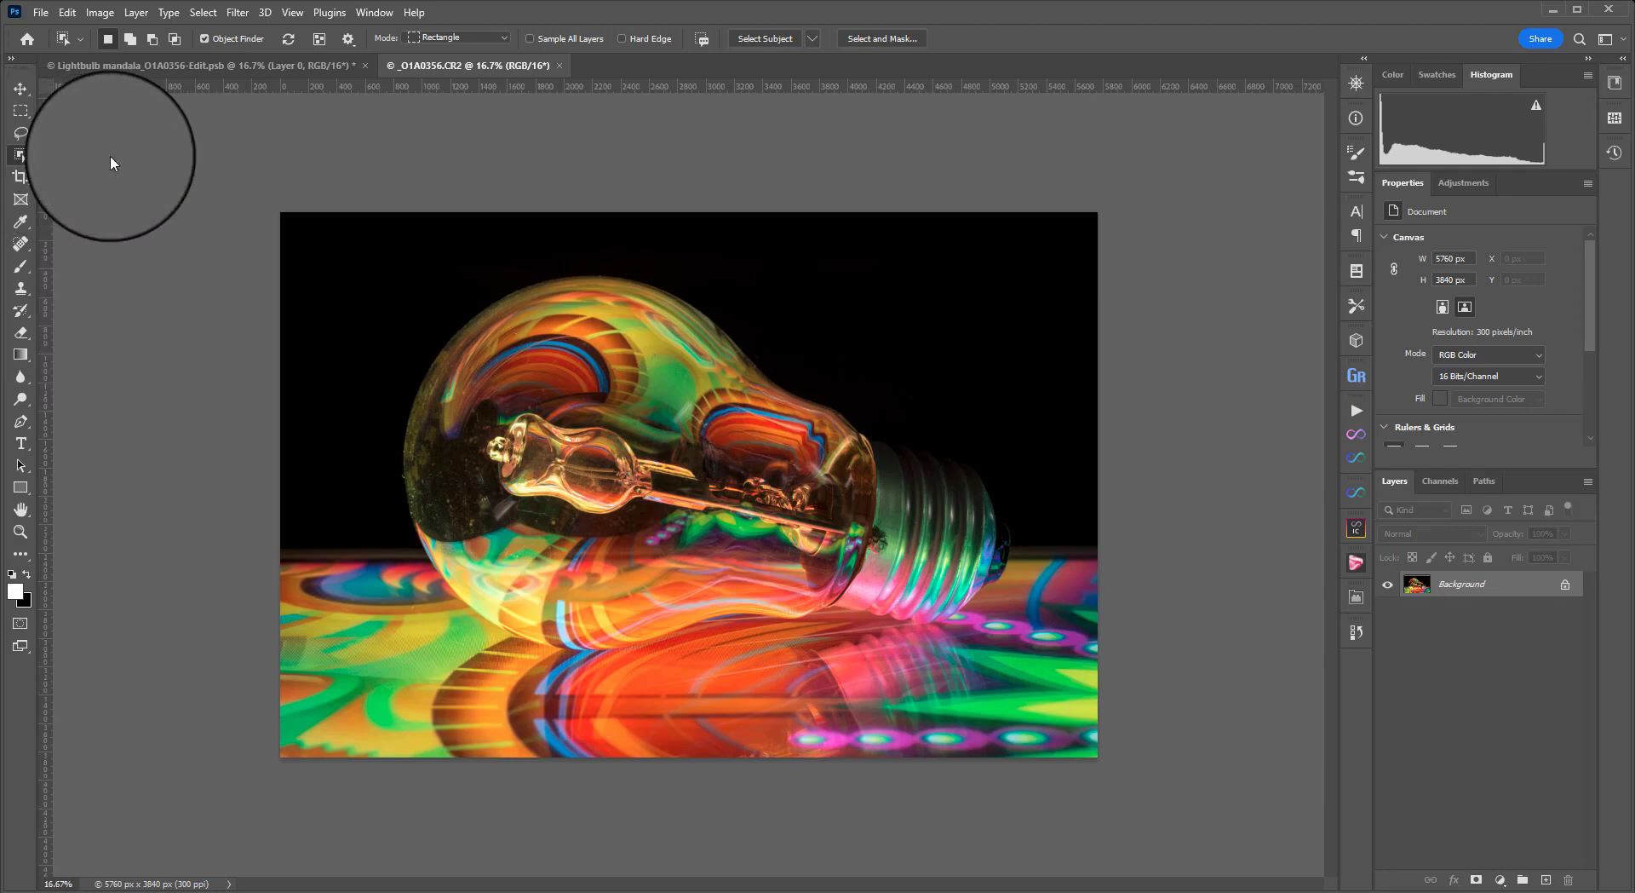
{"action": "left_click", "coordinate": [460, 39]}
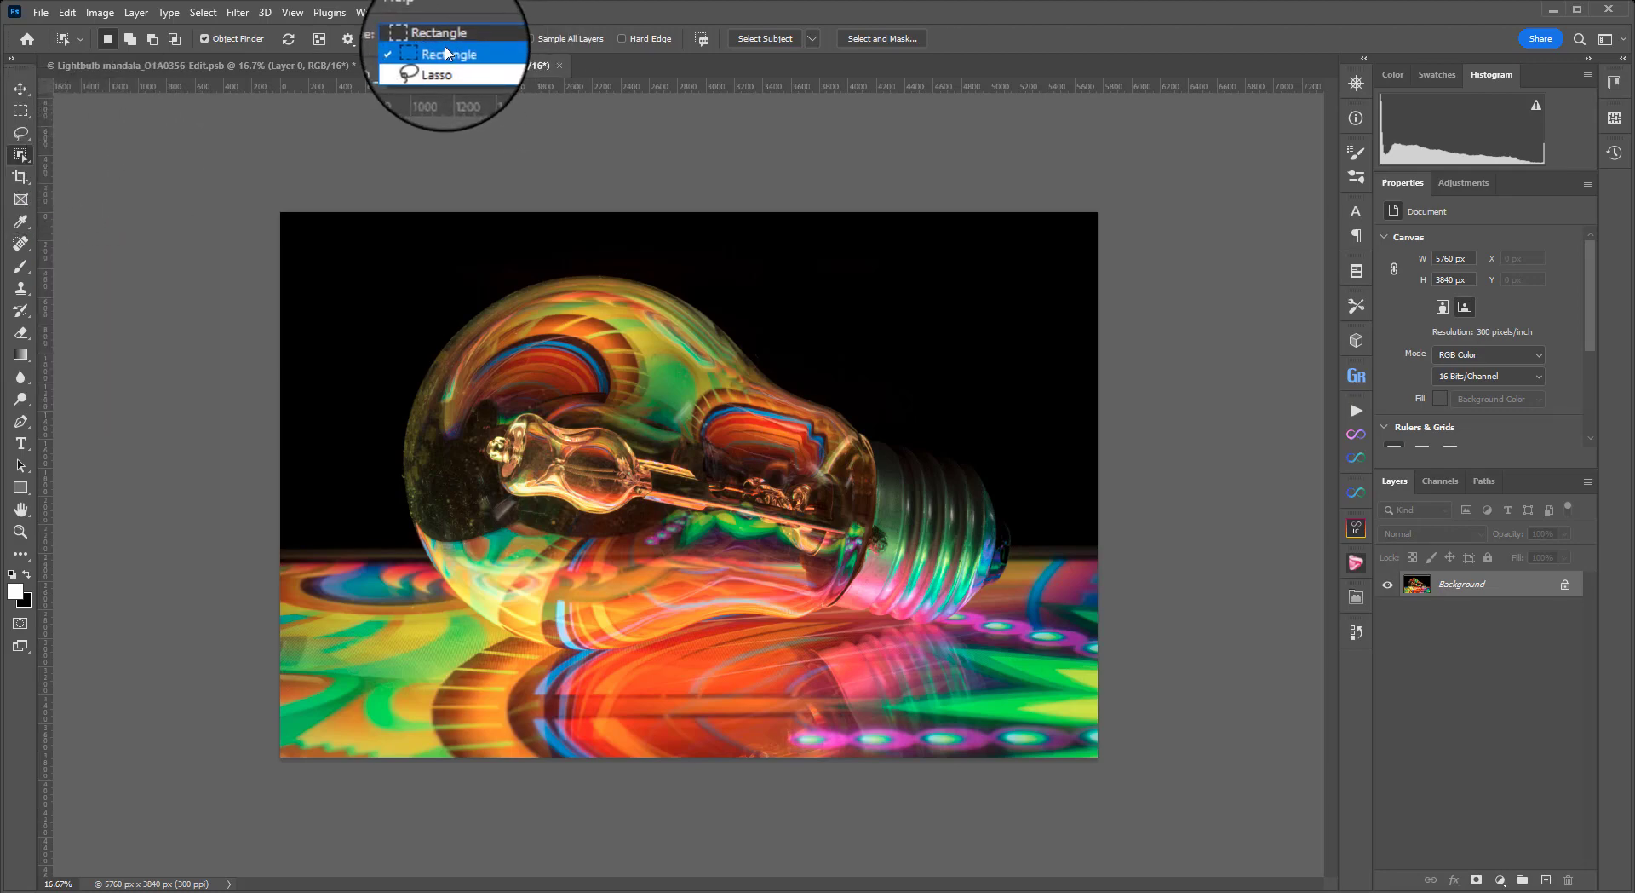
{"action": "left_click", "coordinate": [437, 55]}
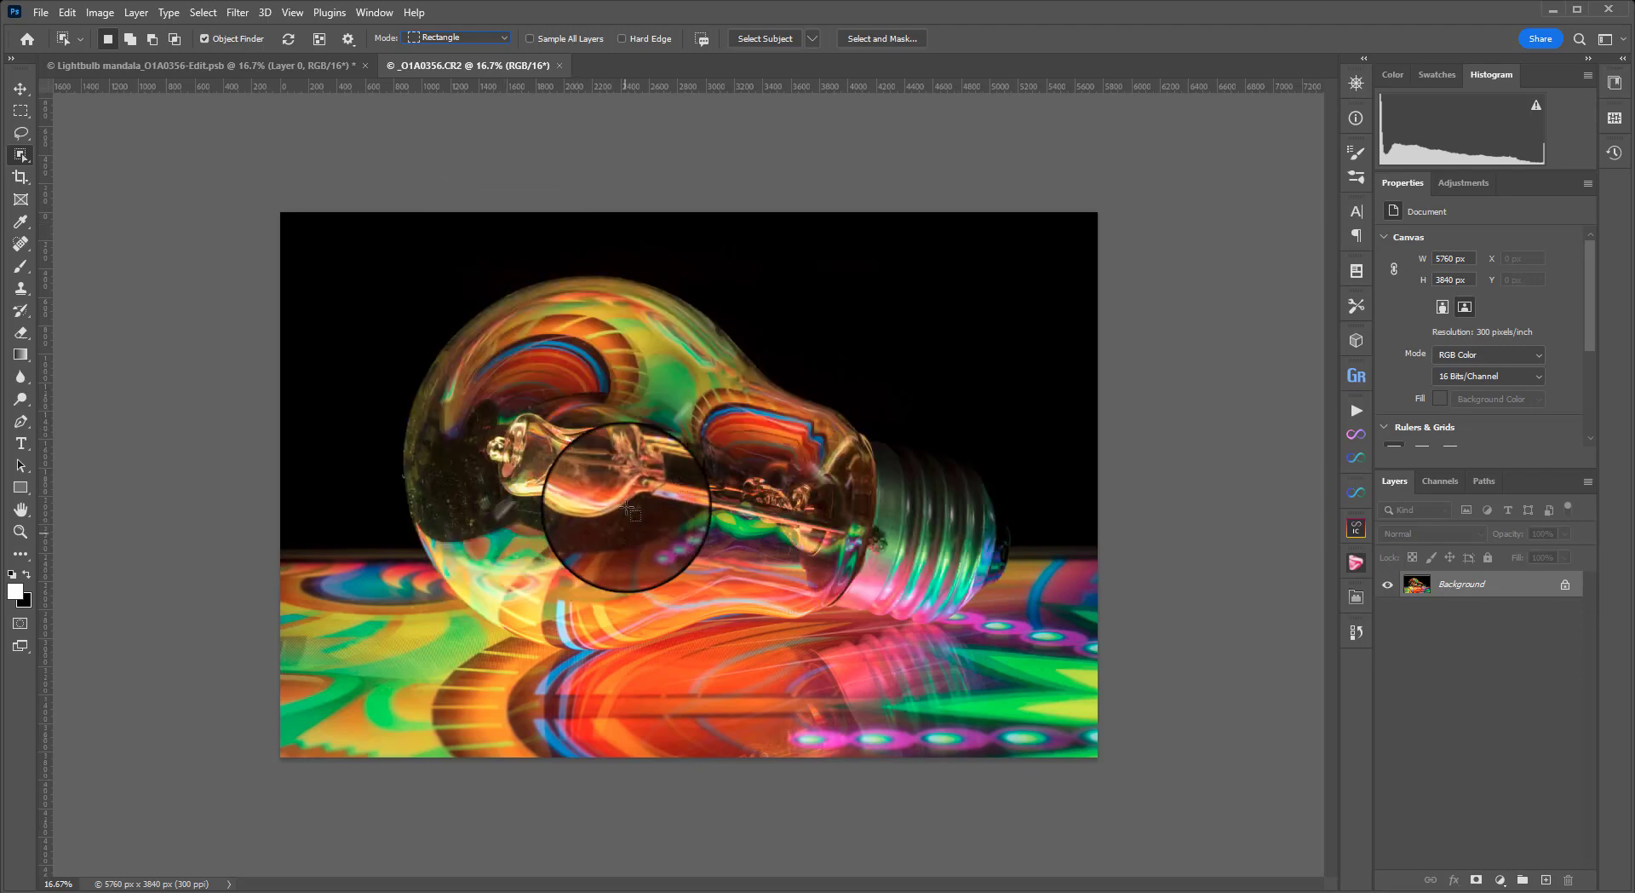
{"action": "left_click", "coordinate": [603, 397]}
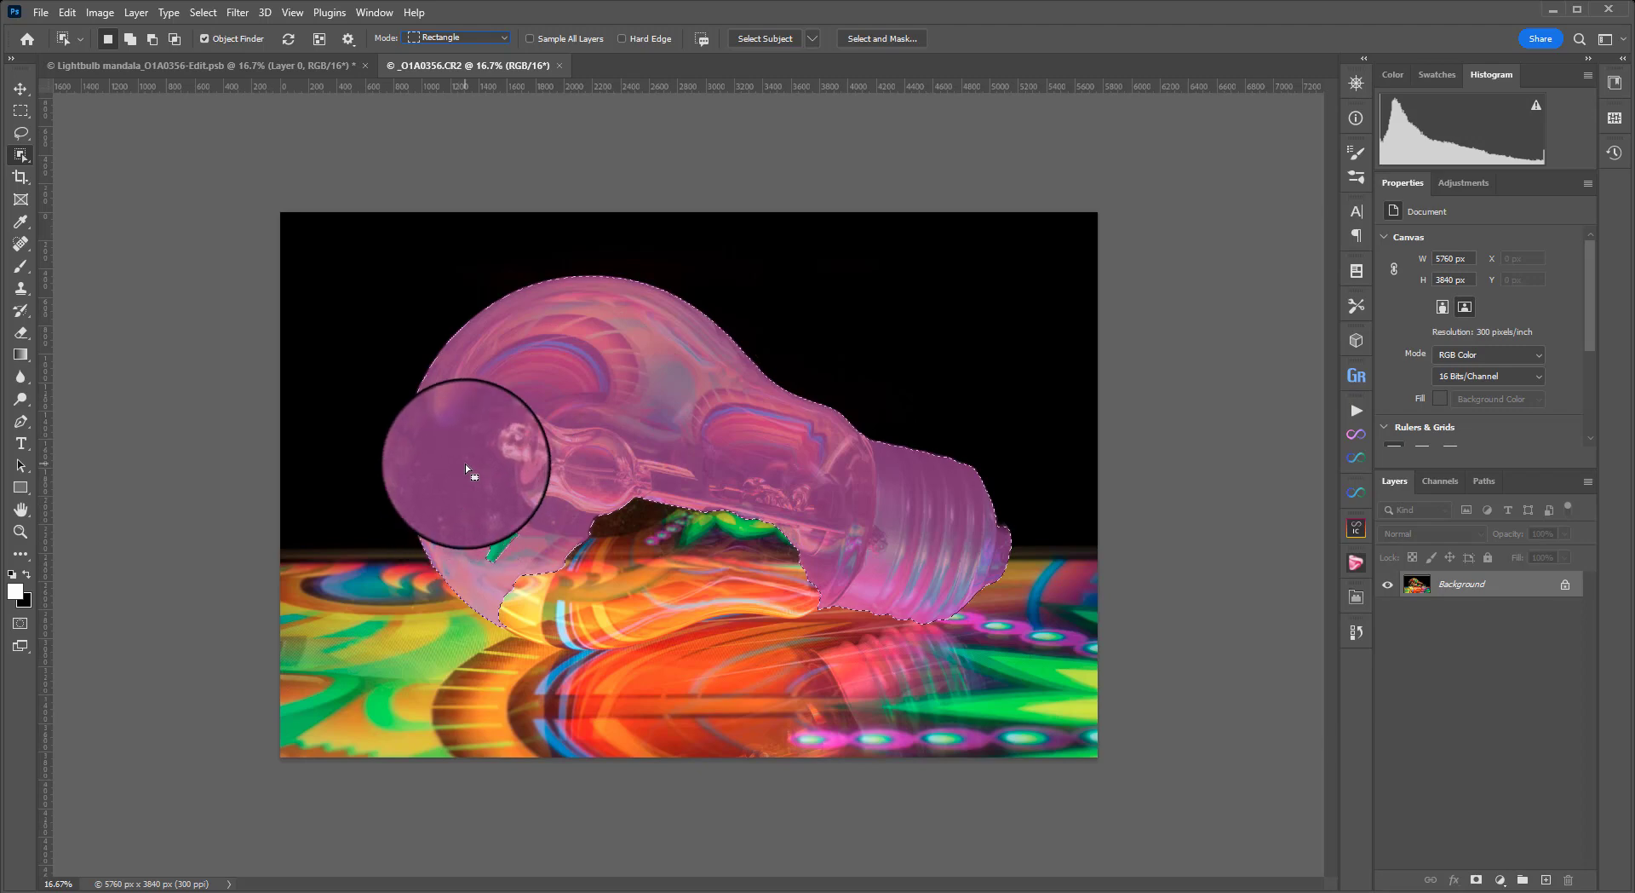
Add the missing lower glass and base tip to the bulb selection and turn the selection into a layer mask
{"action": "key", "text": "shift"}
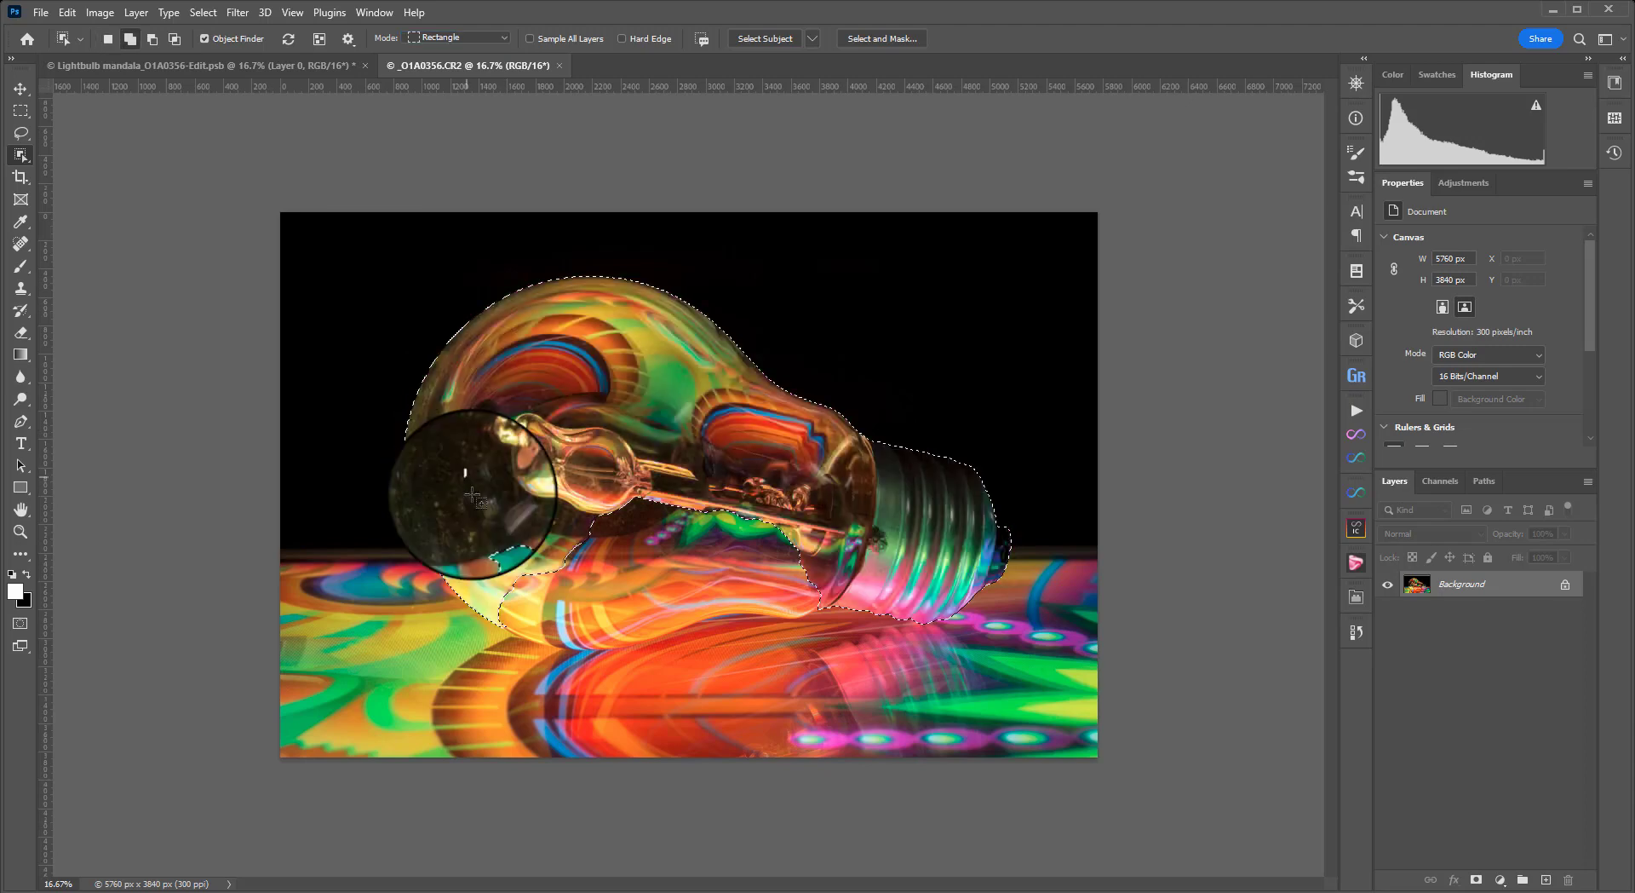
{"action": "left_click_drag", "start_coordinate": [467, 477], "coordinate": [832, 657]}
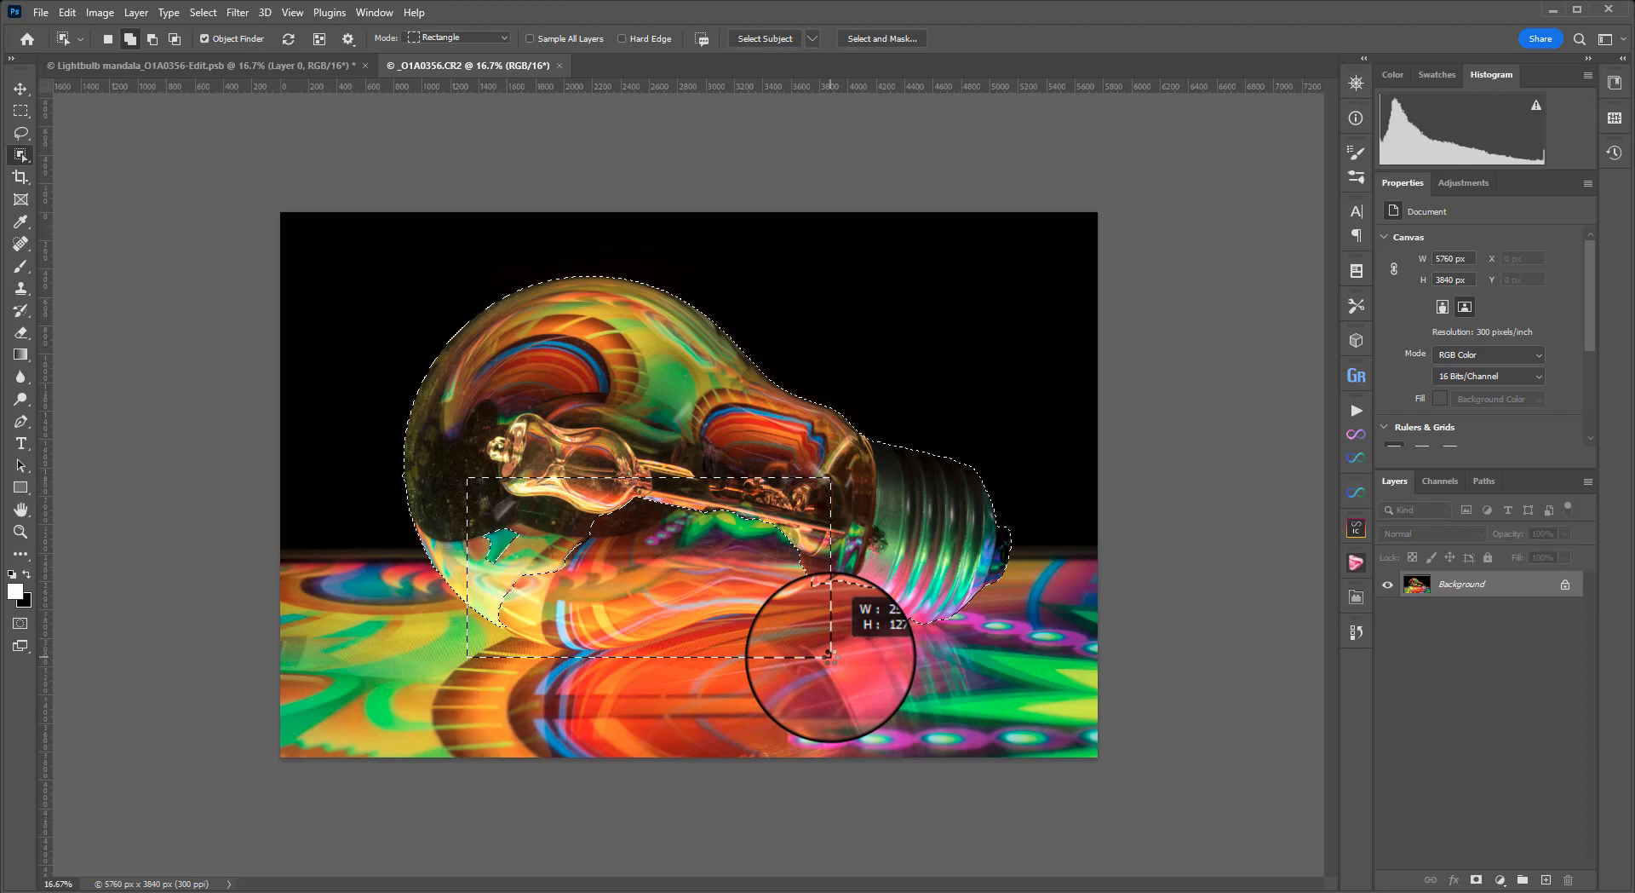
{"action": "left_click_drag", "start_coordinate": [831, 657], "coordinate": [833, 659]}
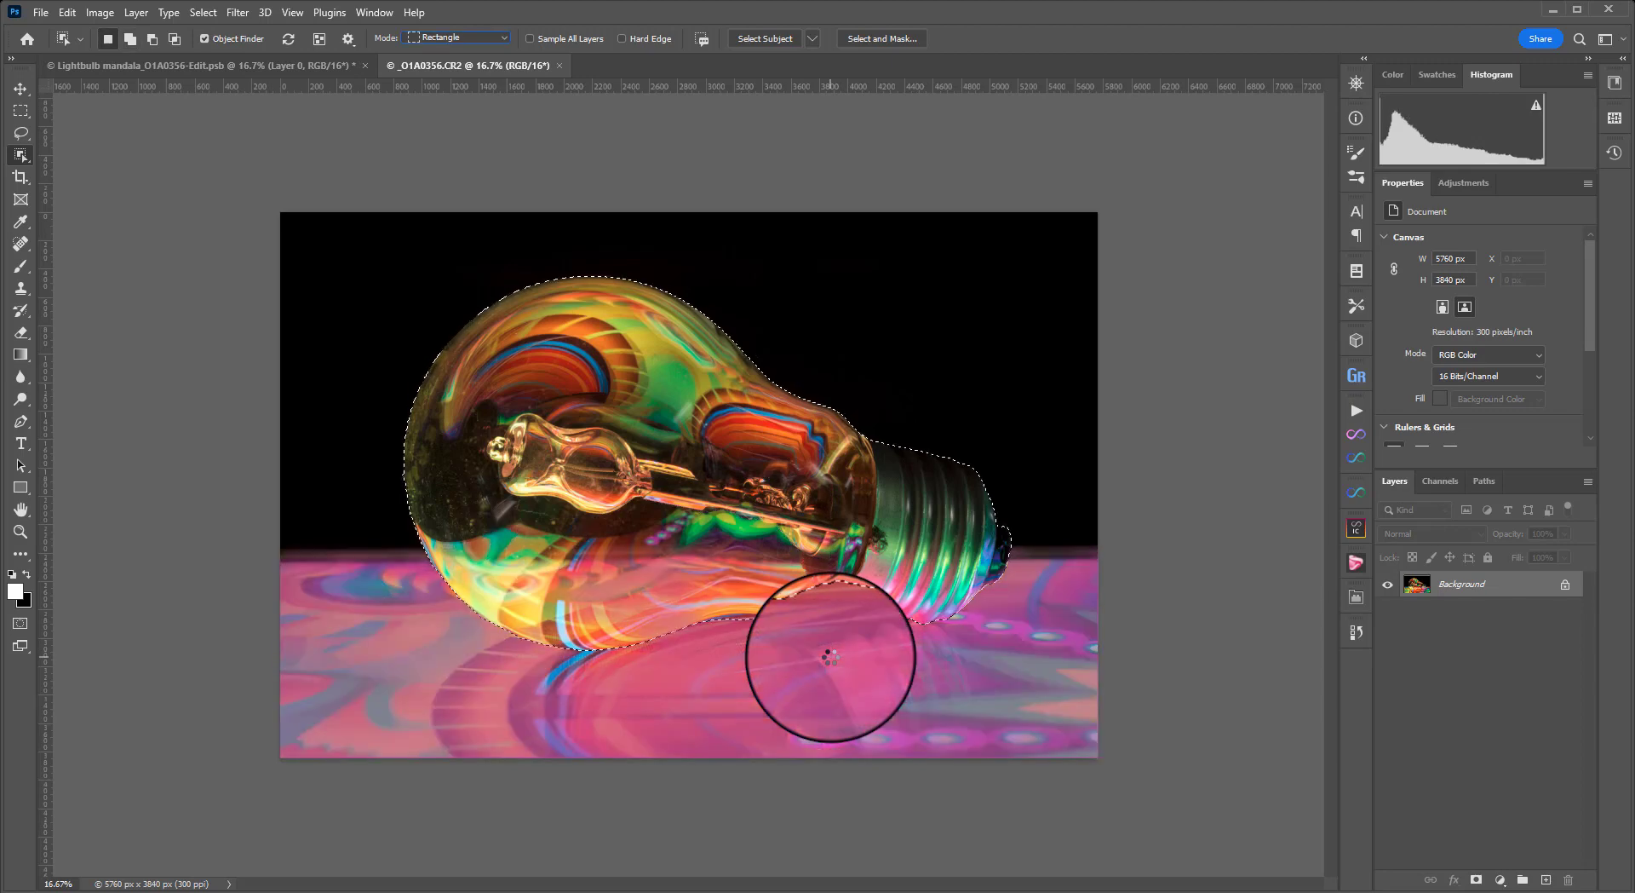
{"action": "left_click_drag", "start_coordinate": [986, 477], "coordinate": [1023, 558]}
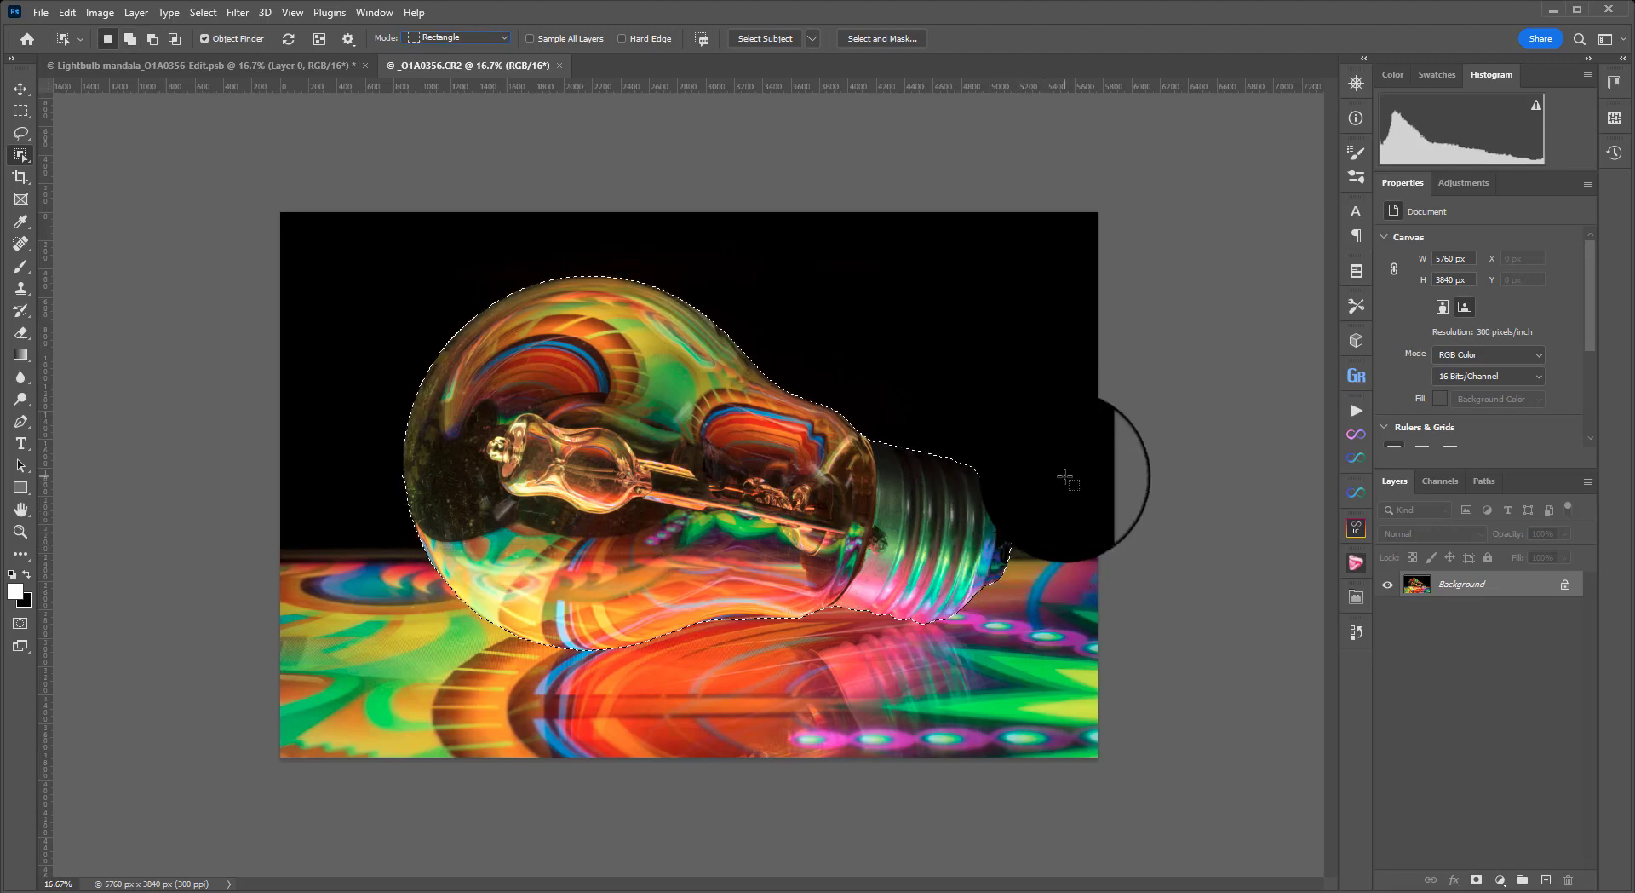
{"action": "left_click", "coordinate": [1476, 880]}
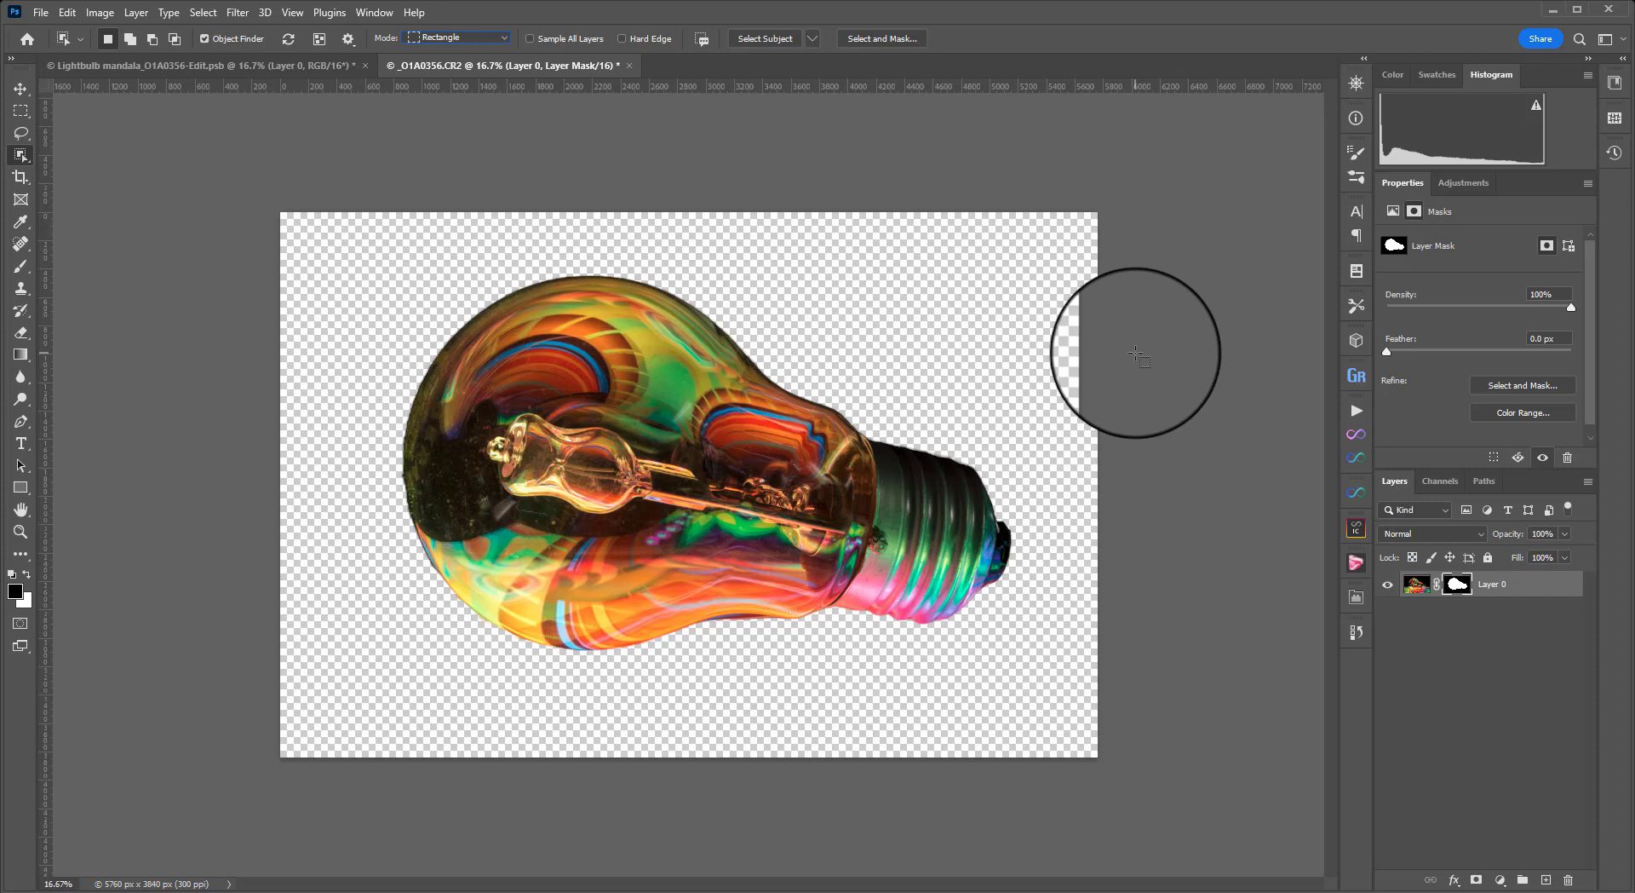
Rotate the masked light bulb by about -11.5° so that its axis lies horizontally
{"action": "key", "text": "ctrl+t"}
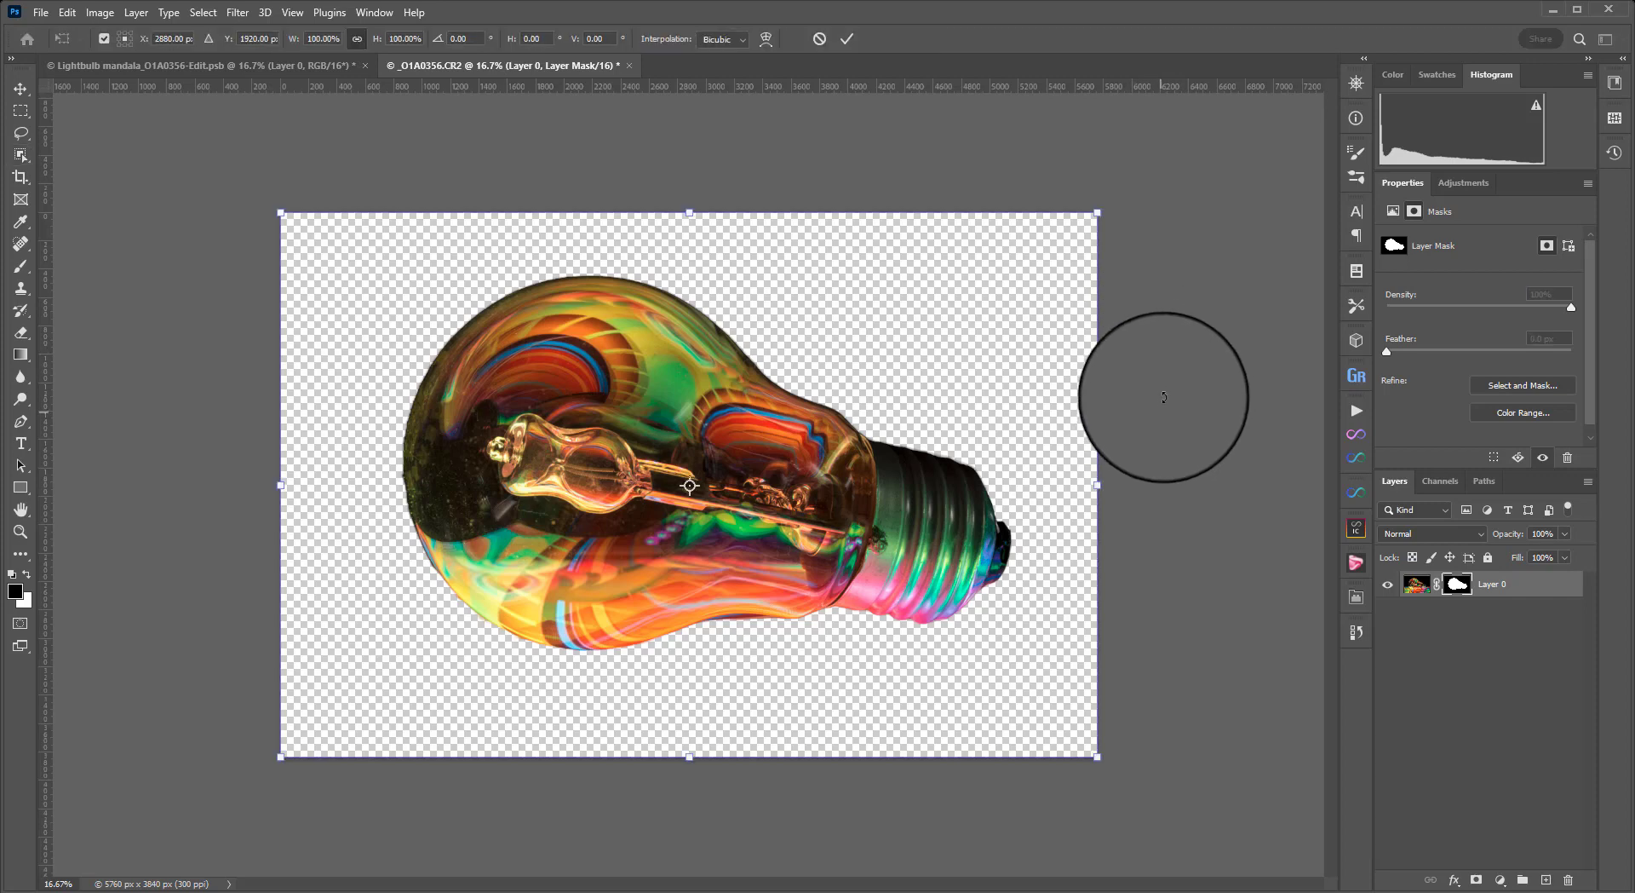
{"action": "left_click_drag", "start_coordinate": [1164, 397], "coordinate": [1149, 316]}
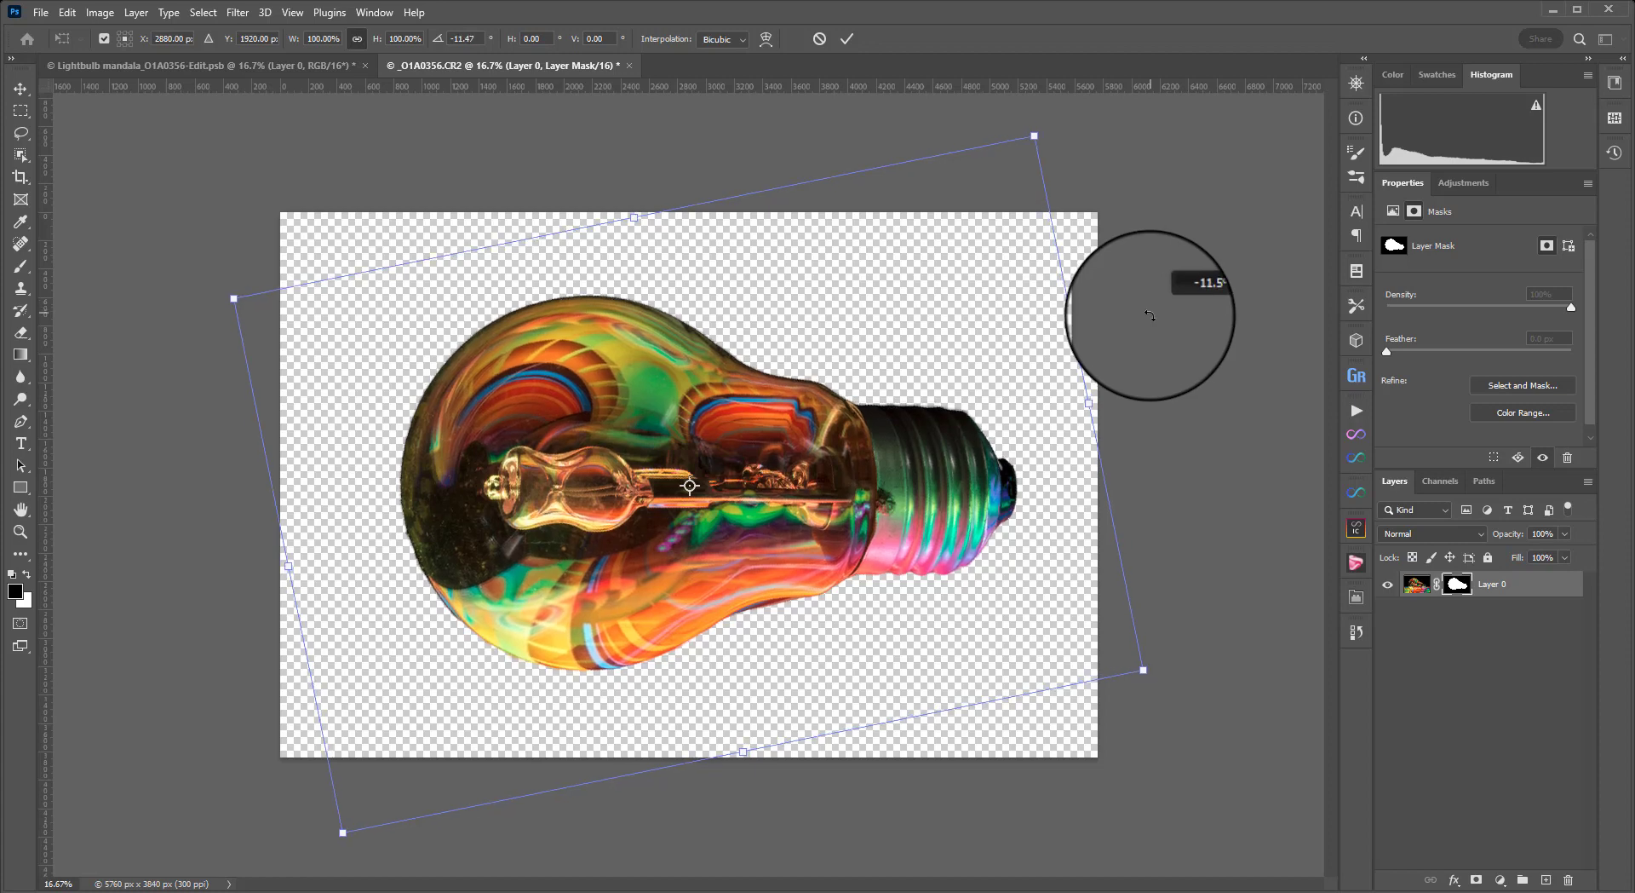
{"action": "left_click", "coordinate": [846, 38]}
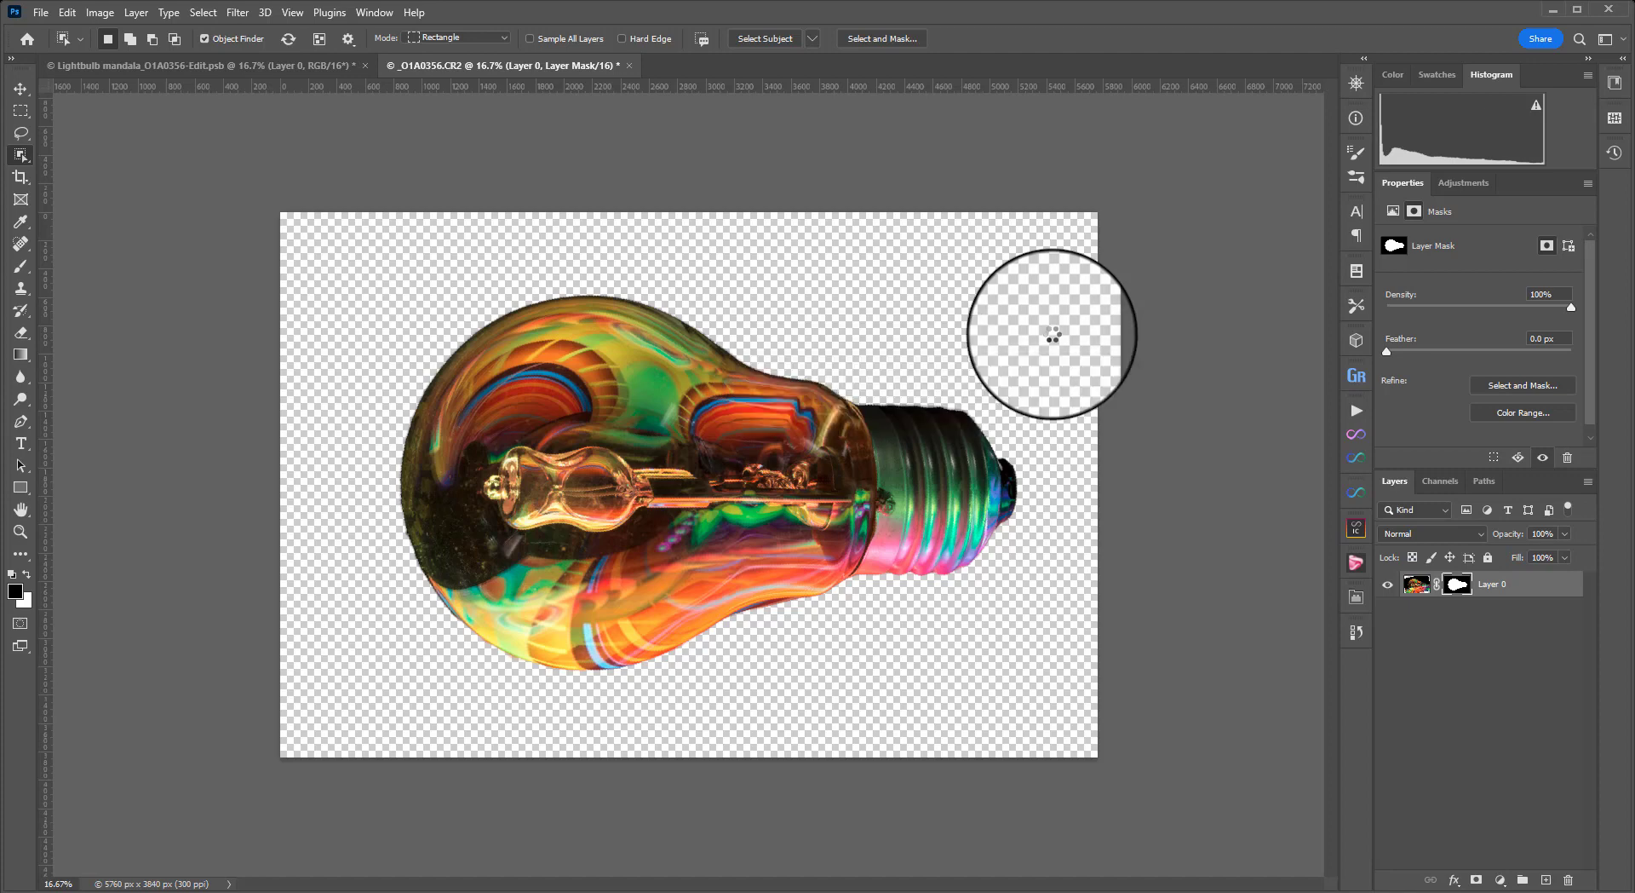
Crop the canvas closely around the light bulb to about 4380 x 2712 px, without deleting the cropped pixels
{"action": "key", "text": "c"}
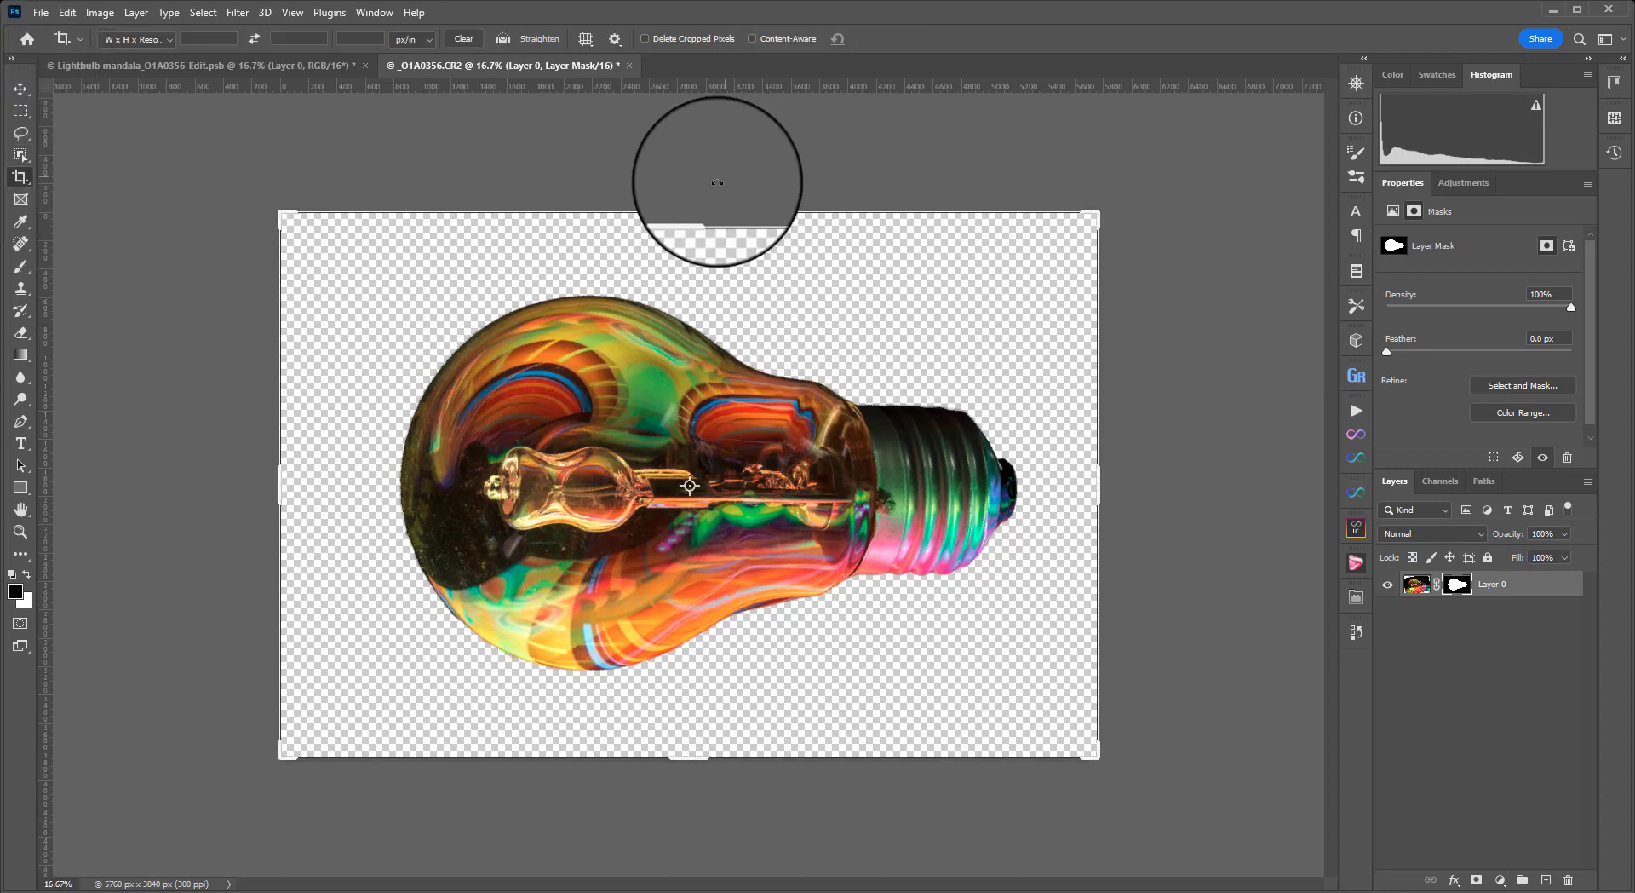
{"action": "mouse_move", "coordinate": [679, 213]}
{"action": "left_mouse_down"}
{"action": "mouse_move", "coordinate": [686, 226]}
{"action": "mouse_move", "coordinate": [677, 213]}
{"action": "left_mouse_up"}
{"action": "left_click", "coordinate": [151, 48]}
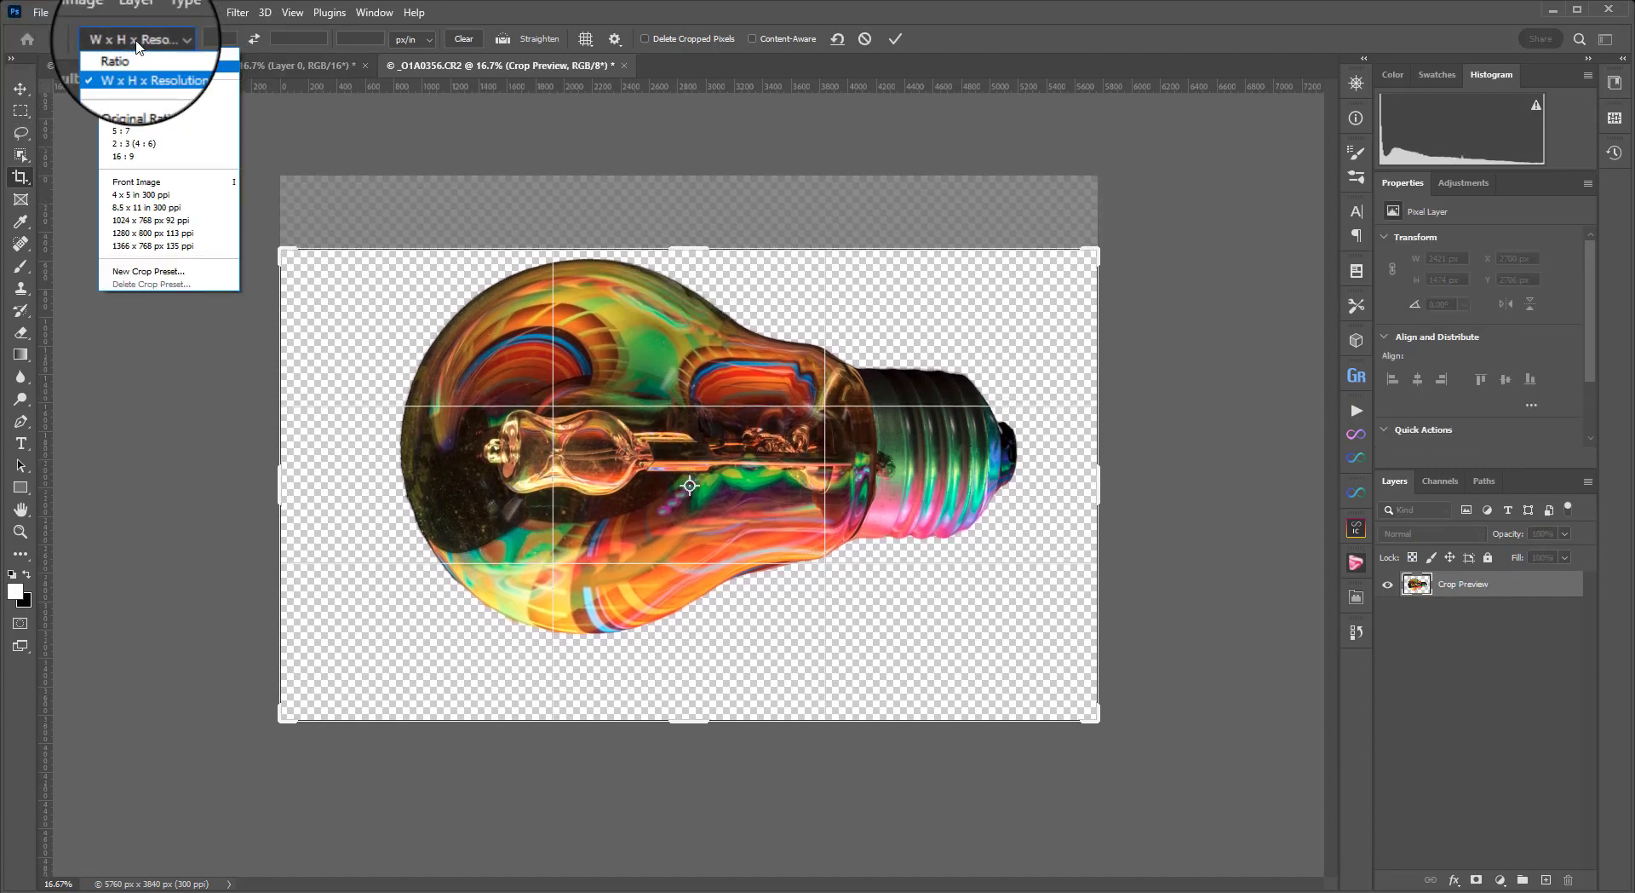
{"action": "left_click", "coordinate": [125, 46]}
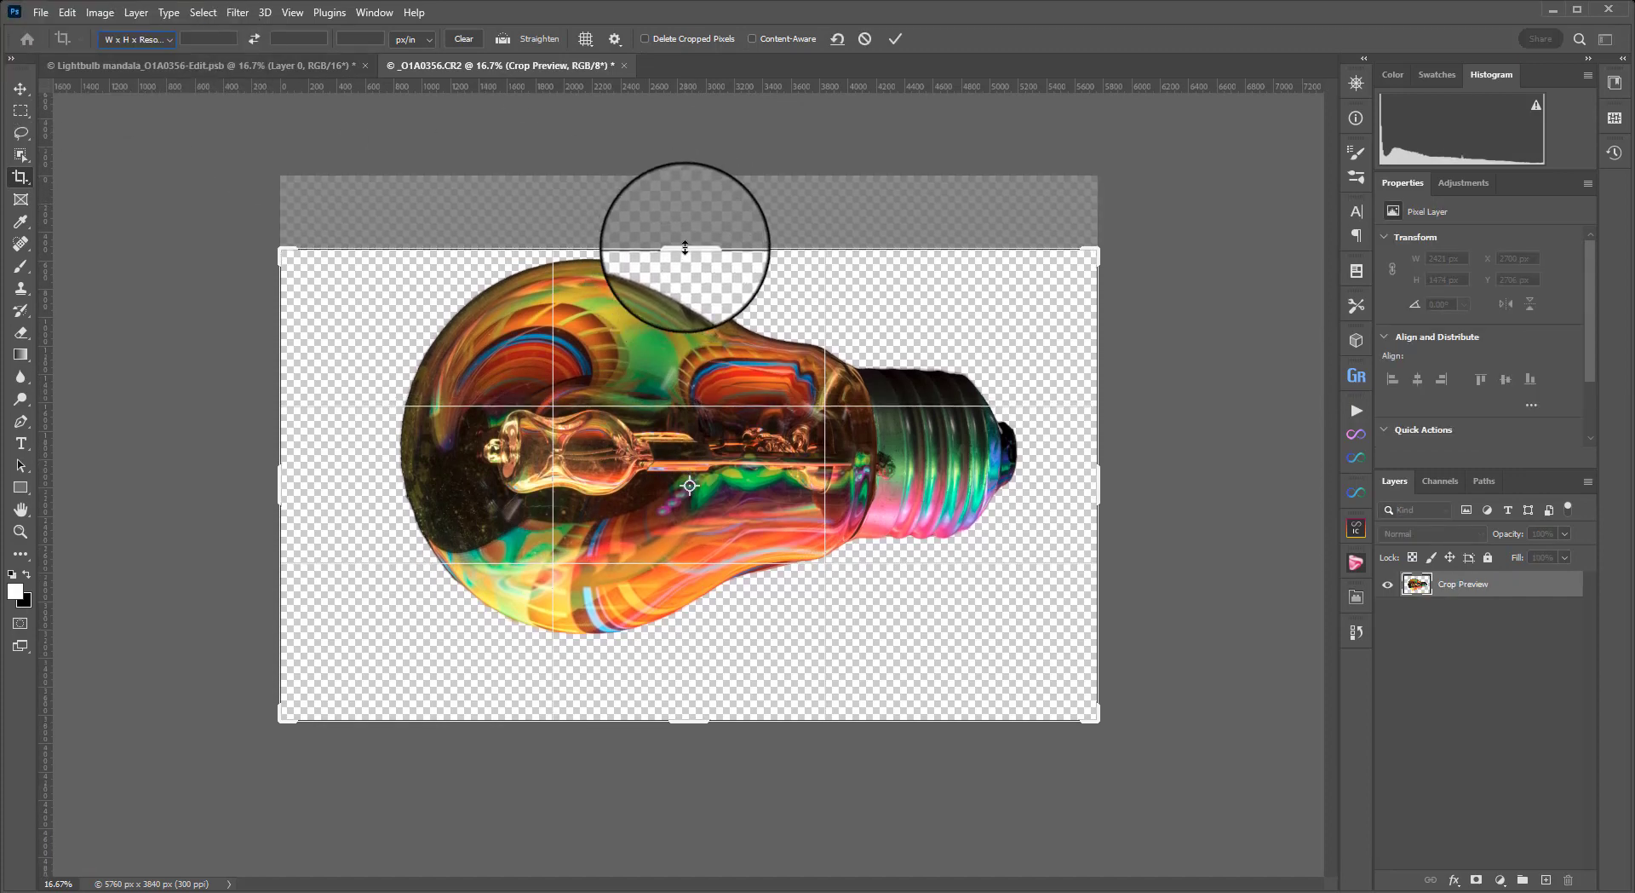
{"action": "left_click_drag", "start_coordinate": [684, 247], "coordinate": [684, 252]}
{"action": "left_click_drag", "start_coordinate": [1098, 464], "coordinate": [1063, 481]}
{"action": "left_click_drag", "start_coordinate": [697, 718], "coordinate": [703, 678]}
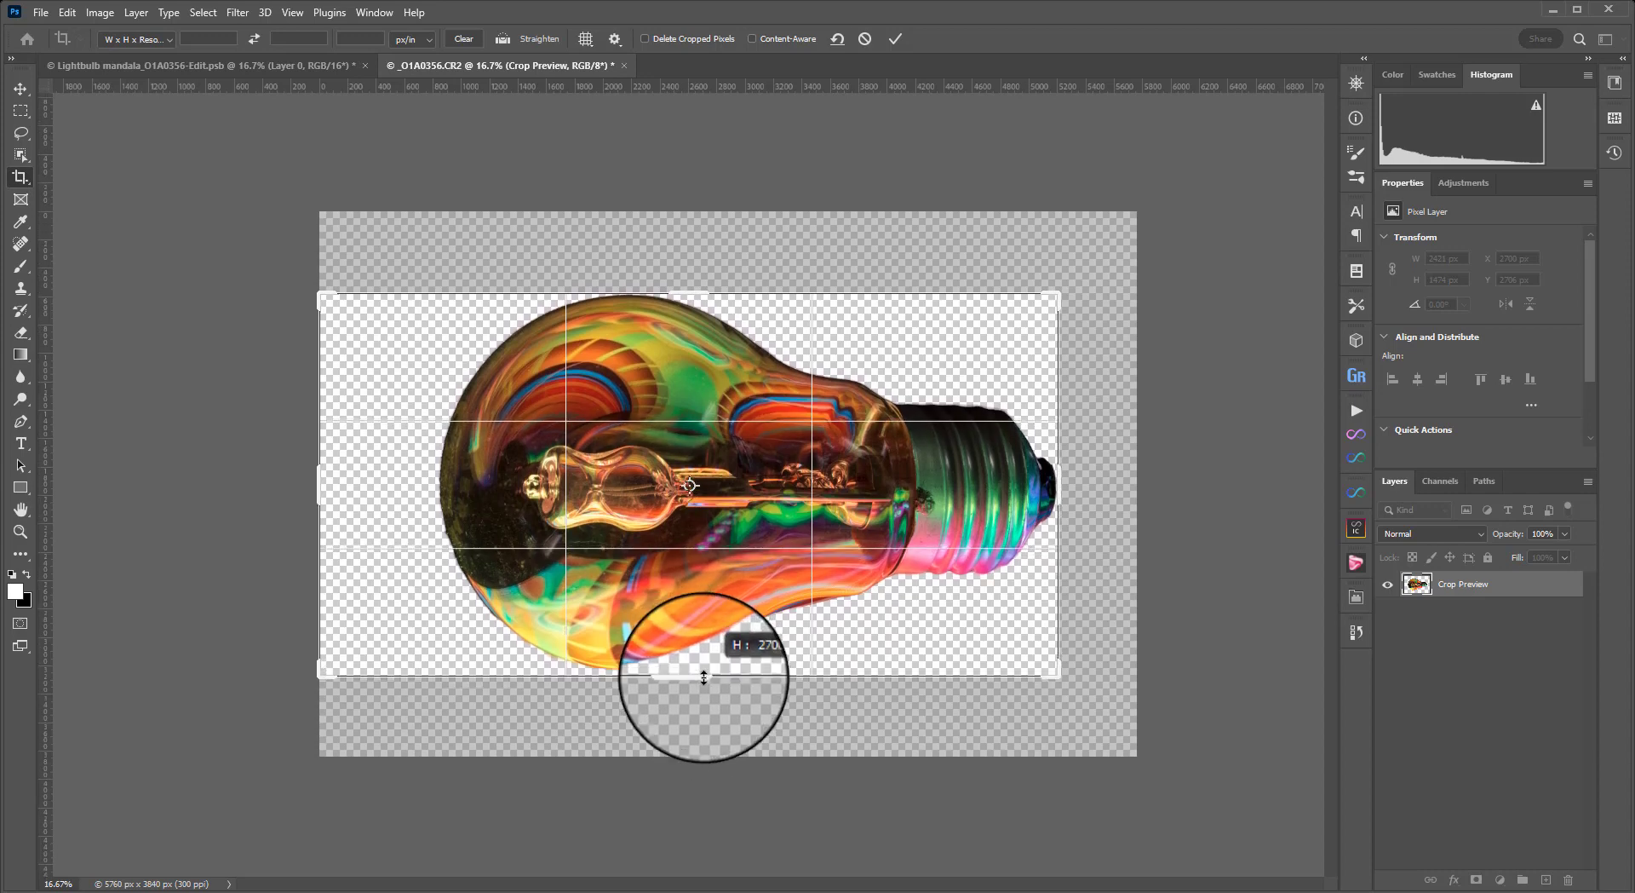
{"action": "left_click_drag", "start_coordinate": [320, 469], "coordinate": [374, 494]}
{"action": "left_click", "coordinate": [896, 39]}
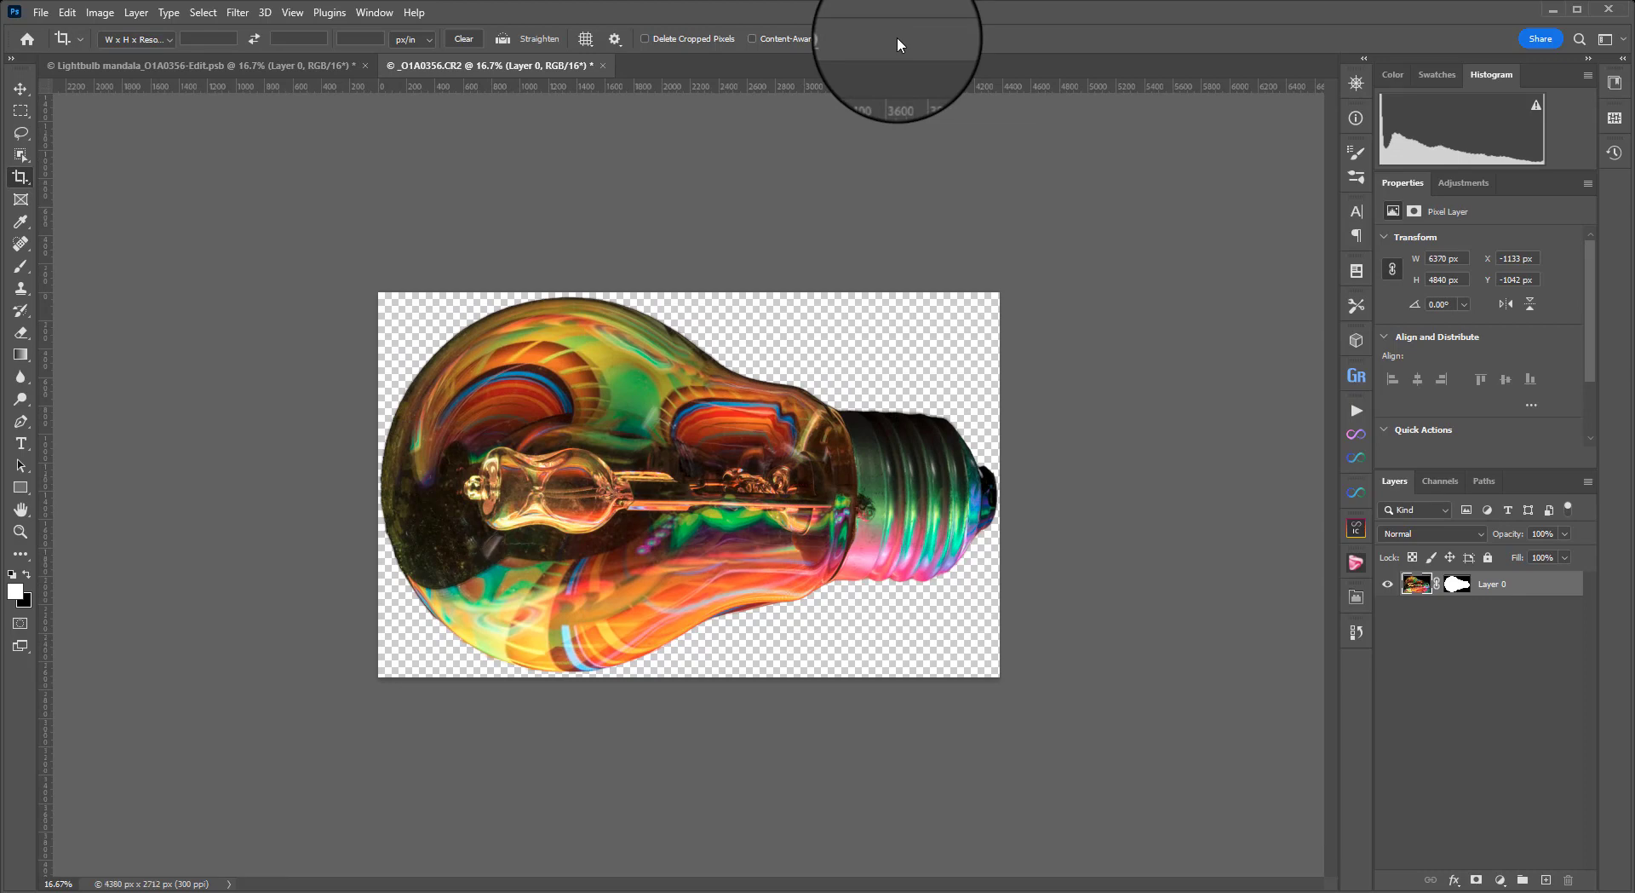
In the Lightbulb mandala document, show the mirrored Layer 0 copies in Group 2 and collapse the group
{"action": "left_click", "coordinate": [165, 67]}
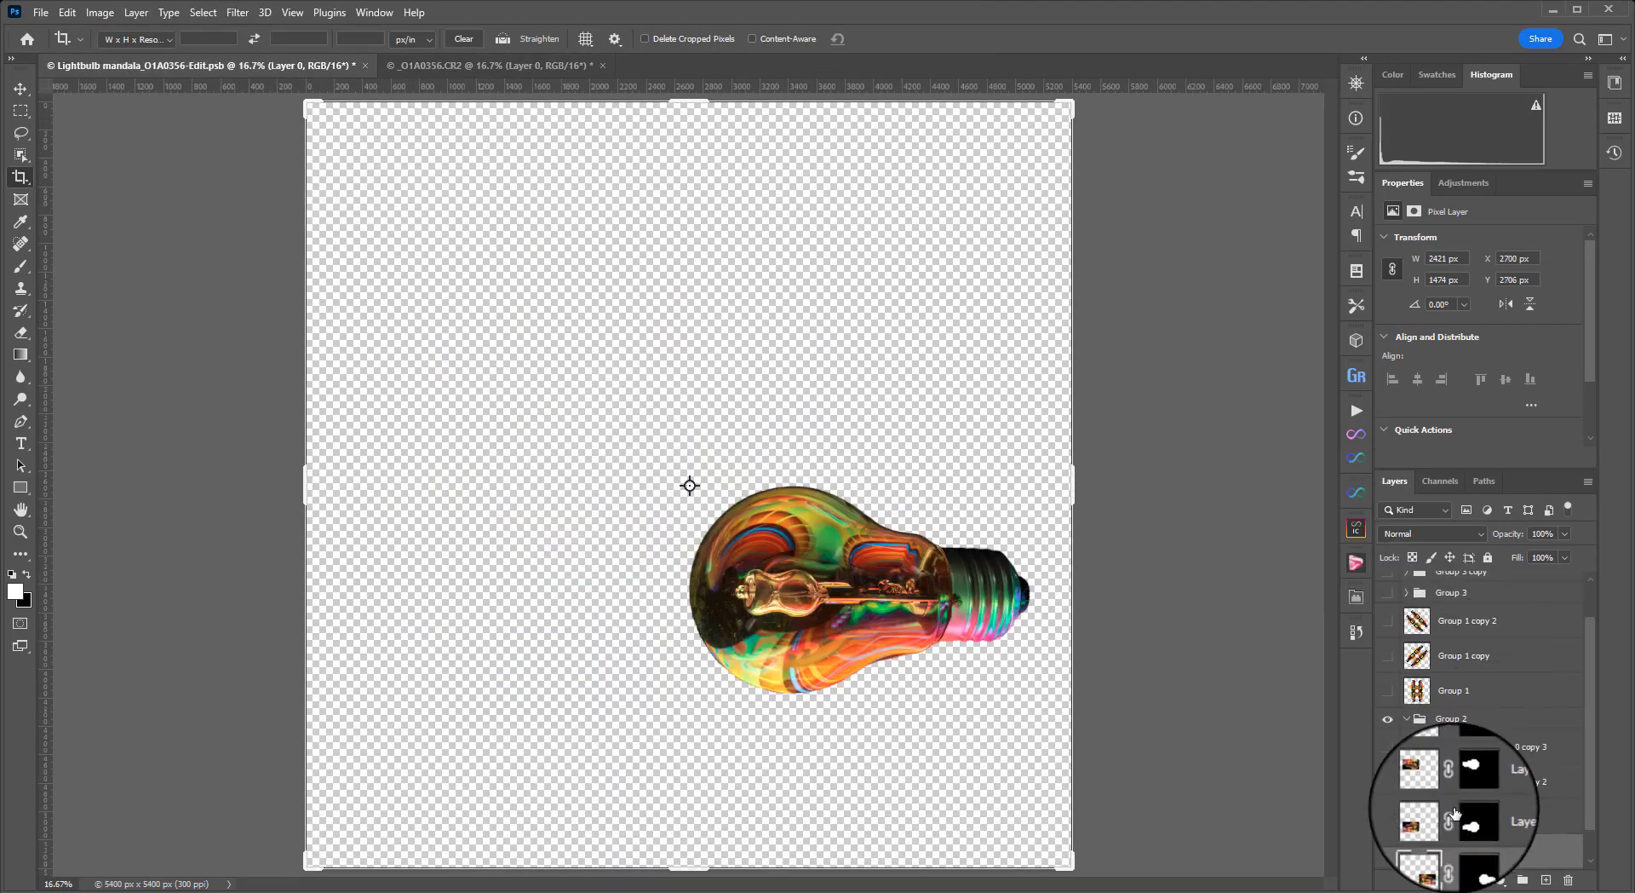
{"action": "left_click", "coordinate": [1388, 781]}
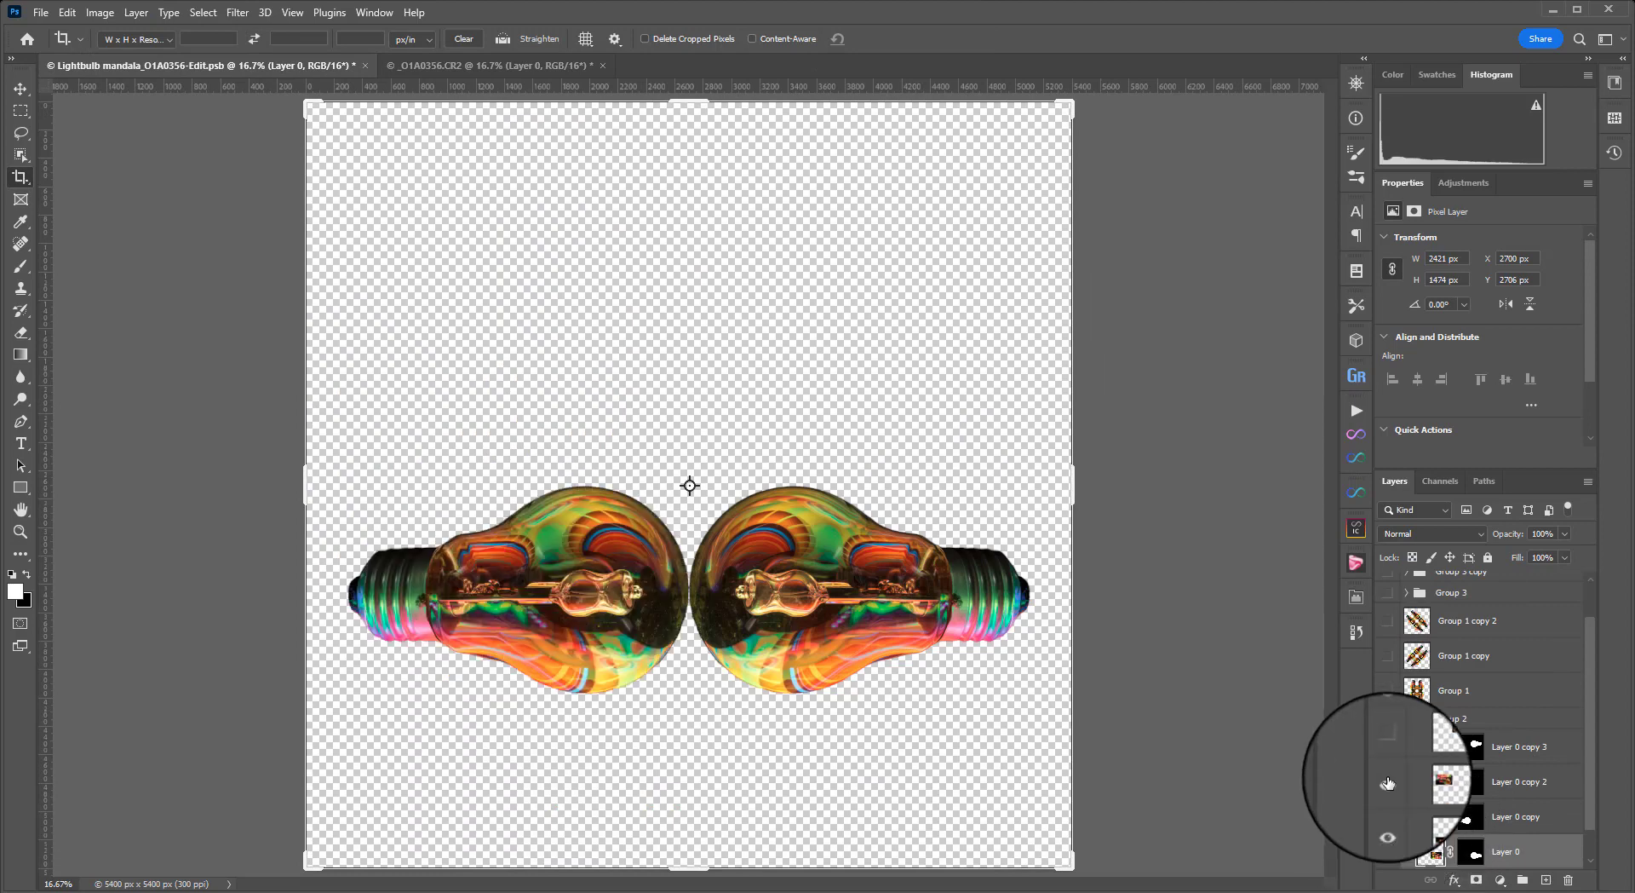
{"action": "left_click", "coordinate": [1388, 782]}
{"action": "left_click", "coordinate": [1388, 747]}
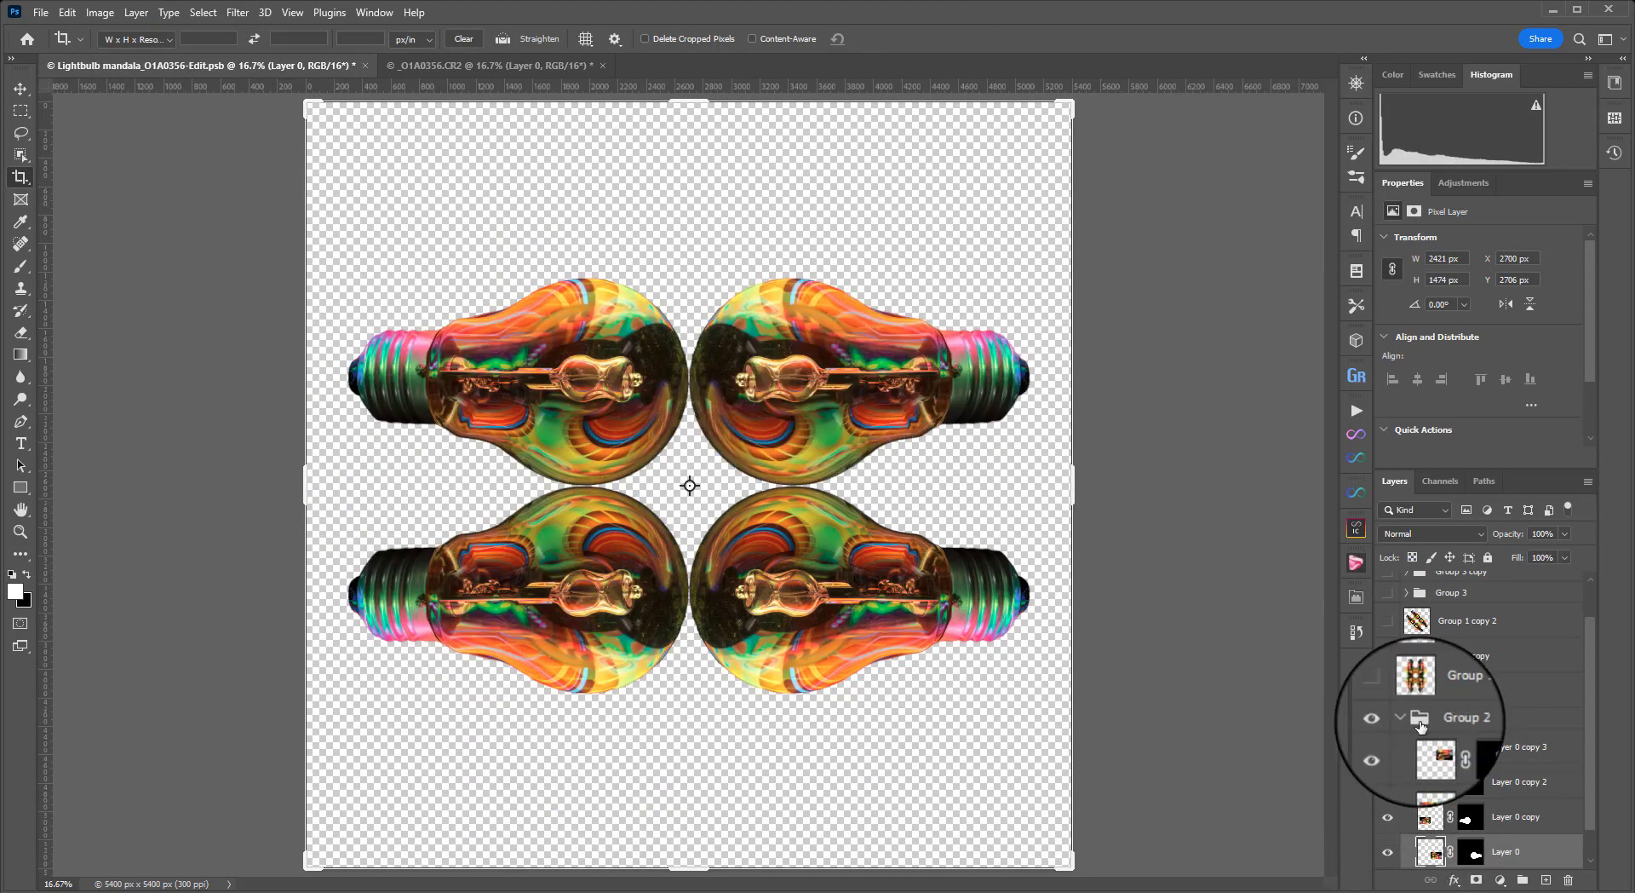
{"action": "left_click", "coordinate": [1442, 721]}
{"action": "left_click", "coordinate": [1406, 718]}
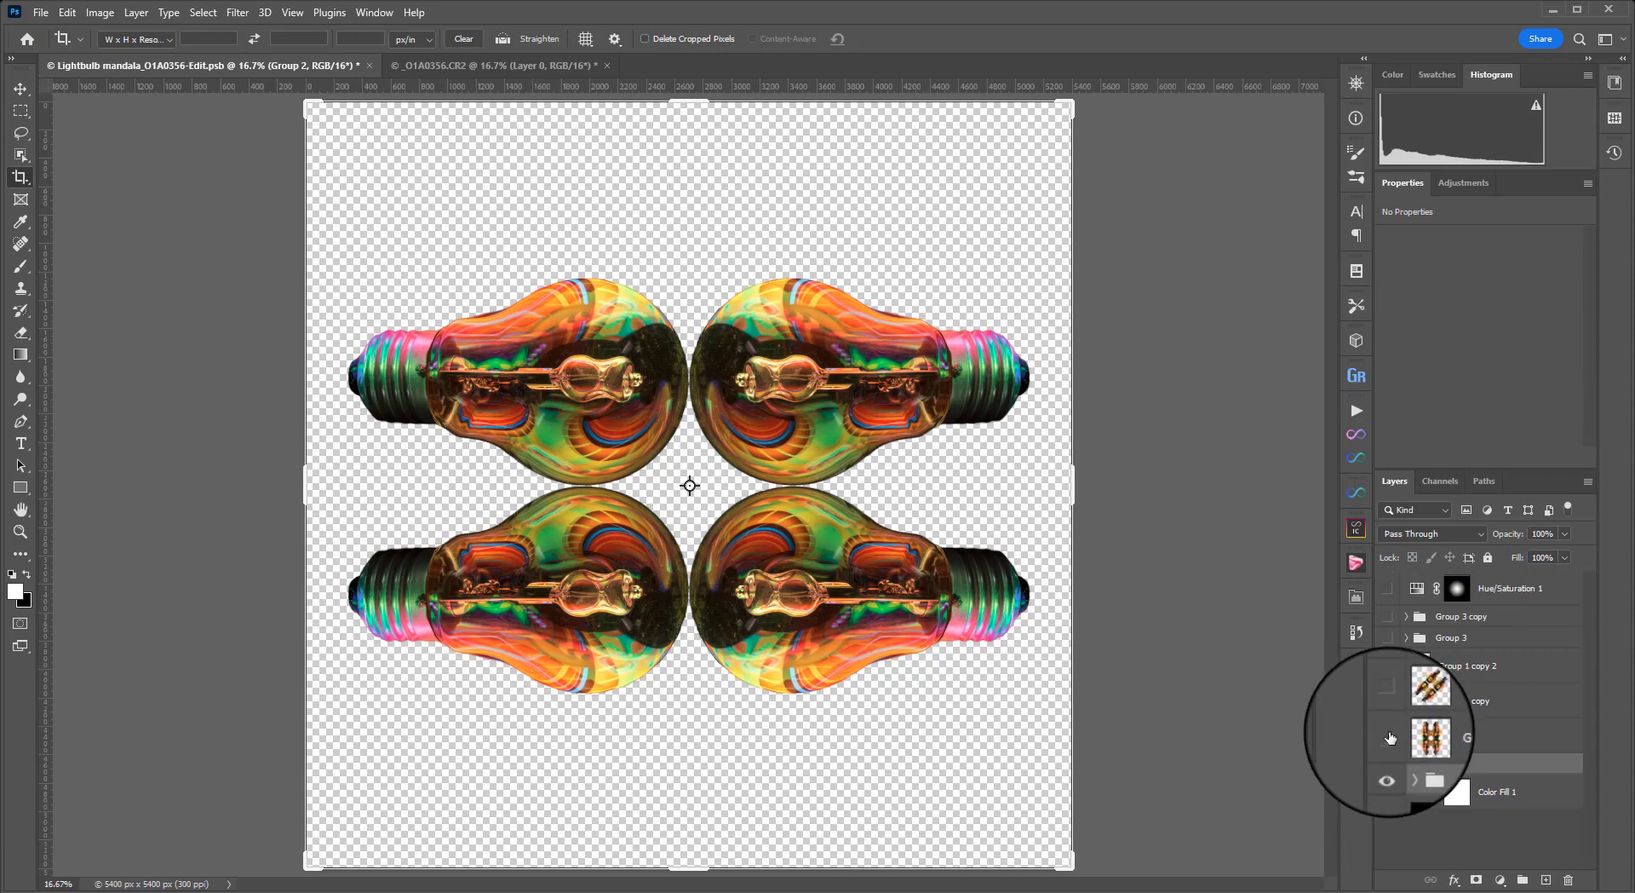
Show the Group 1, Group 1 copy and Group 1 copy 2 layers above Group 2, selecting each to check its blending mode
{"action": "left_click", "coordinate": [1389, 738]}
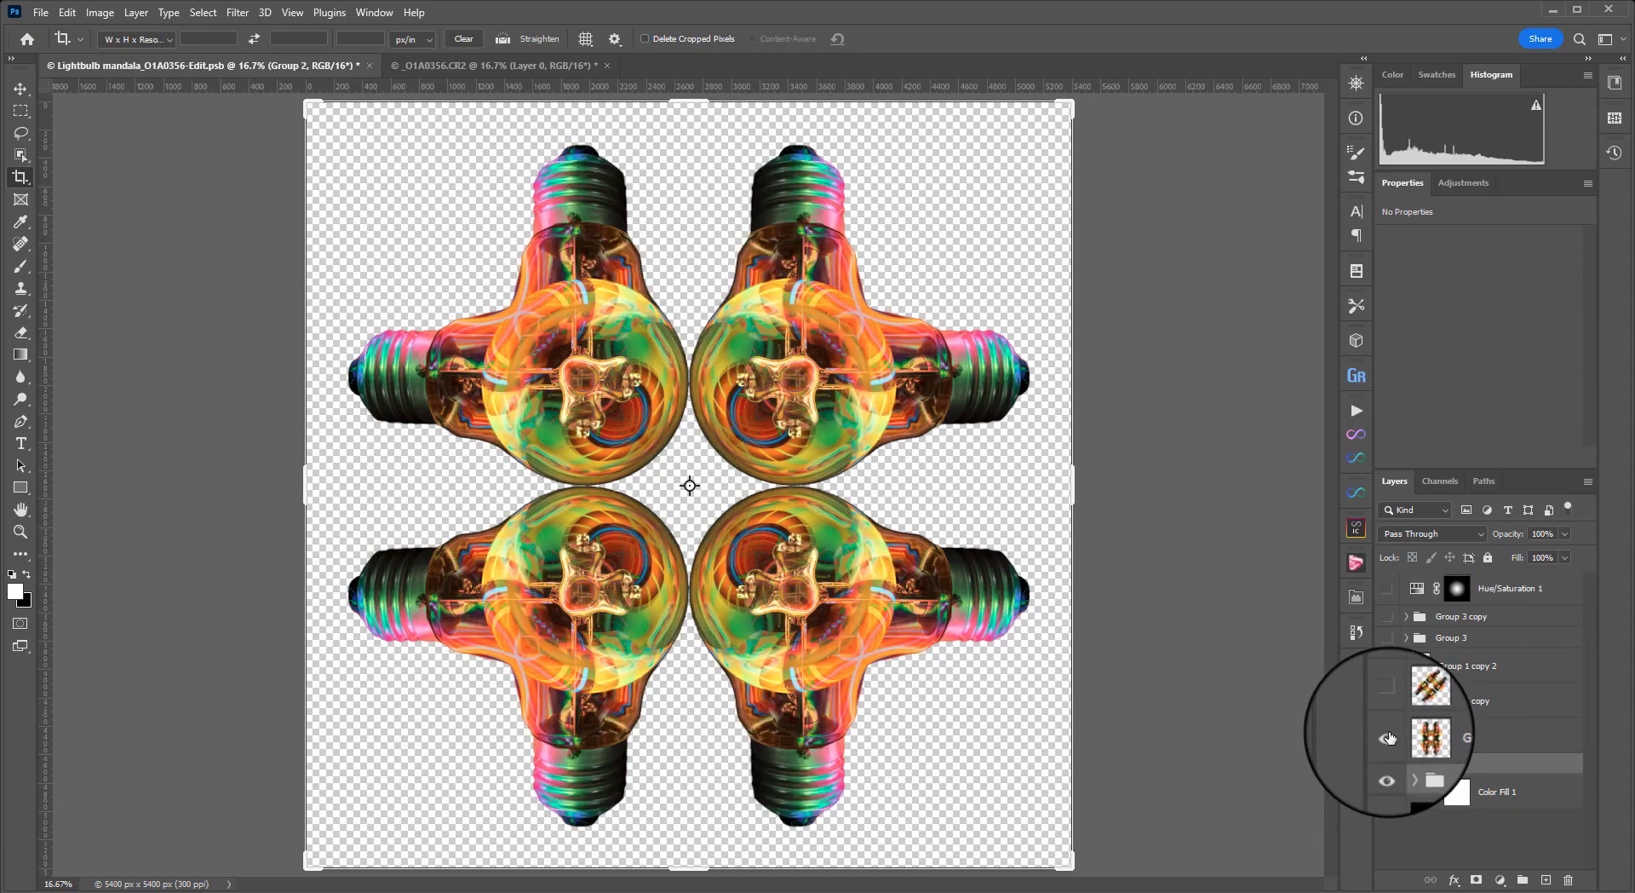
{"action": "left_click", "coordinate": [1489, 736]}
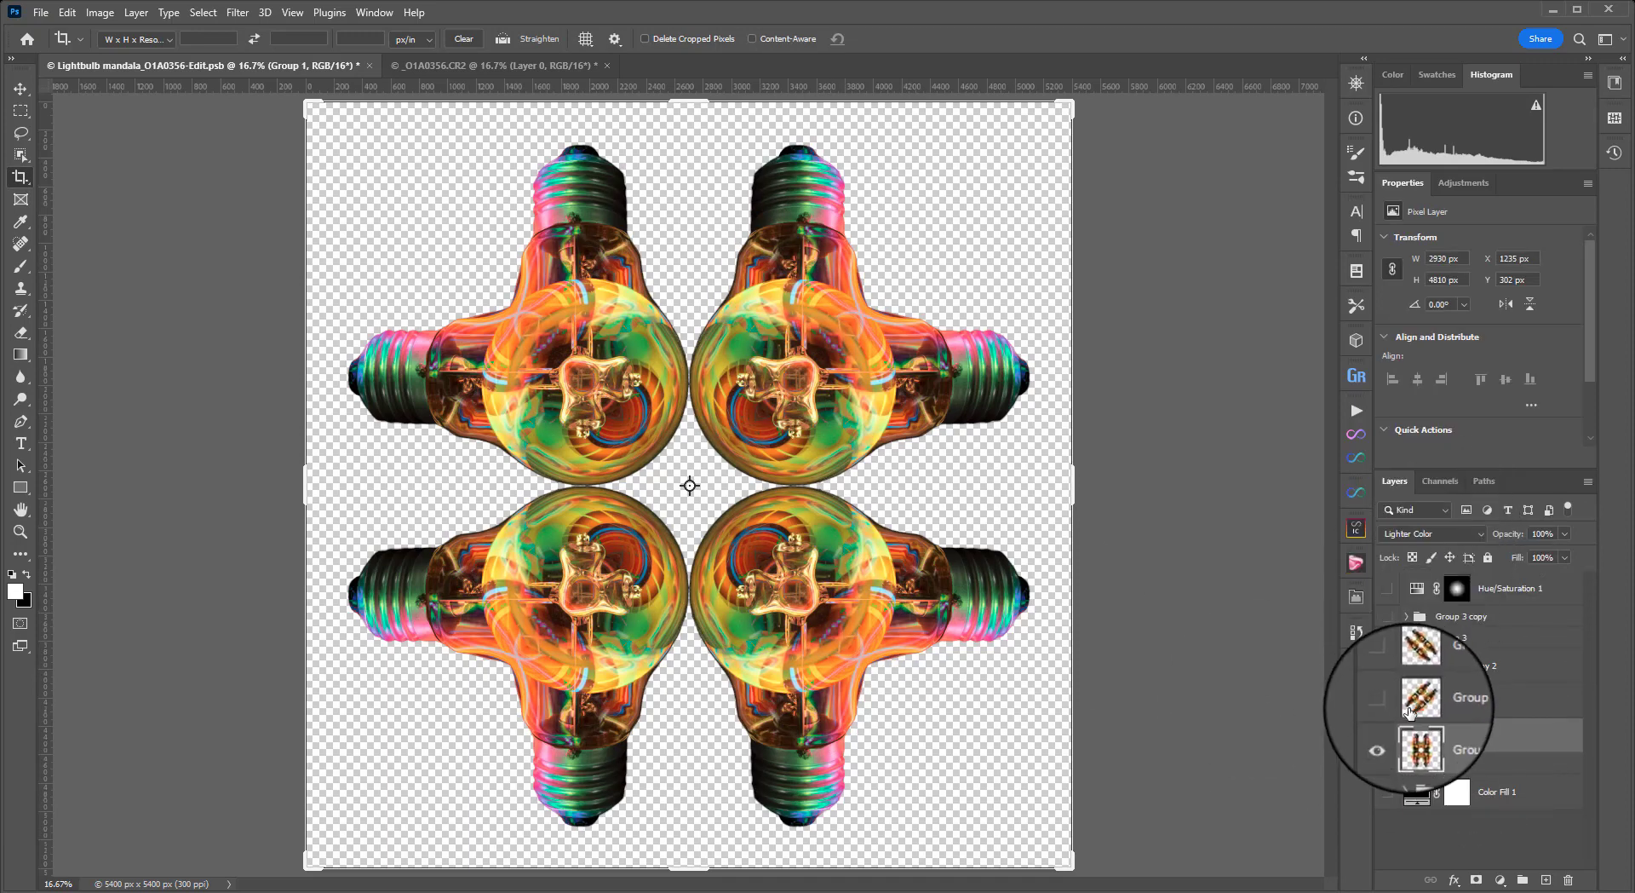
{"action": "left_click", "coordinate": [1387, 701]}
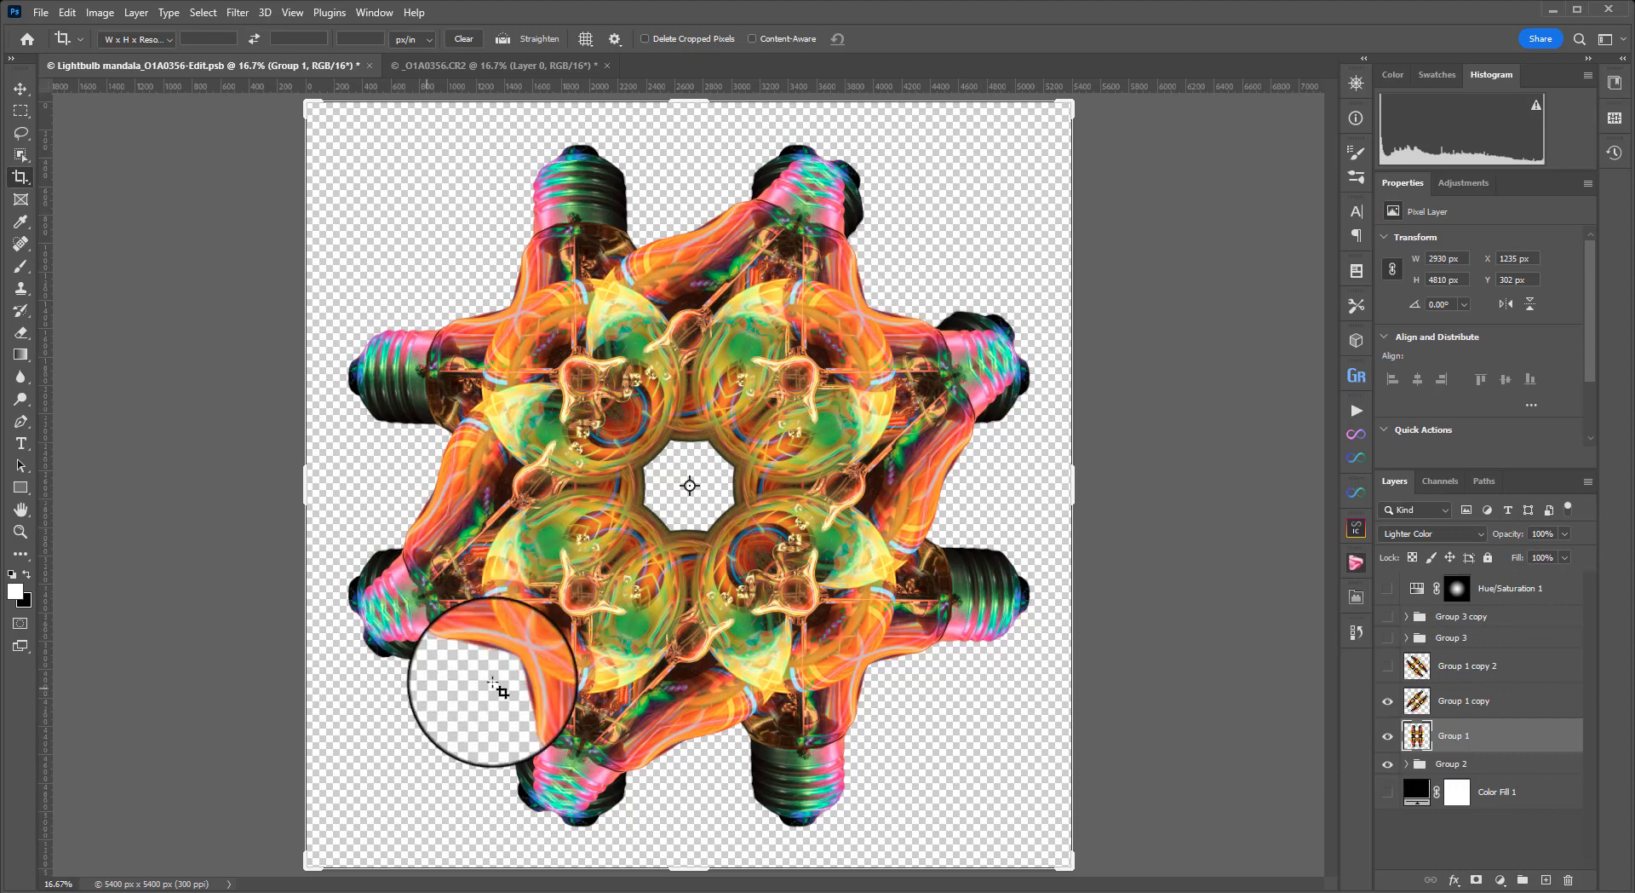
{"action": "left_click", "coordinate": [1448, 700]}
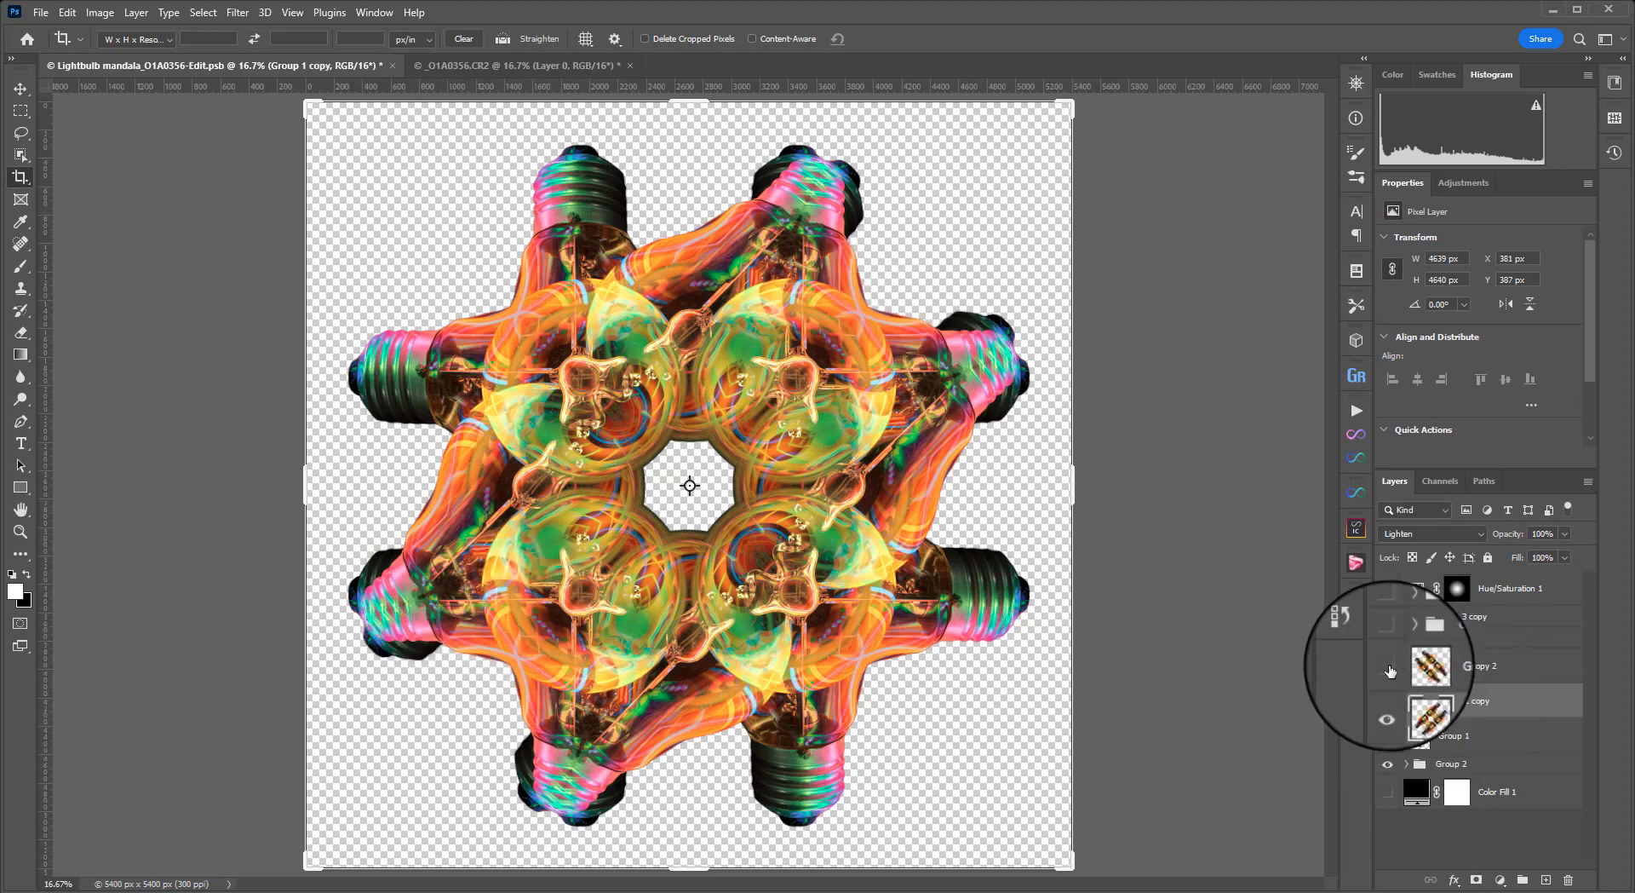
{"action": "left_click", "coordinate": [1387, 666]}
{"action": "left_click", "coordinate": [1465, 666]}
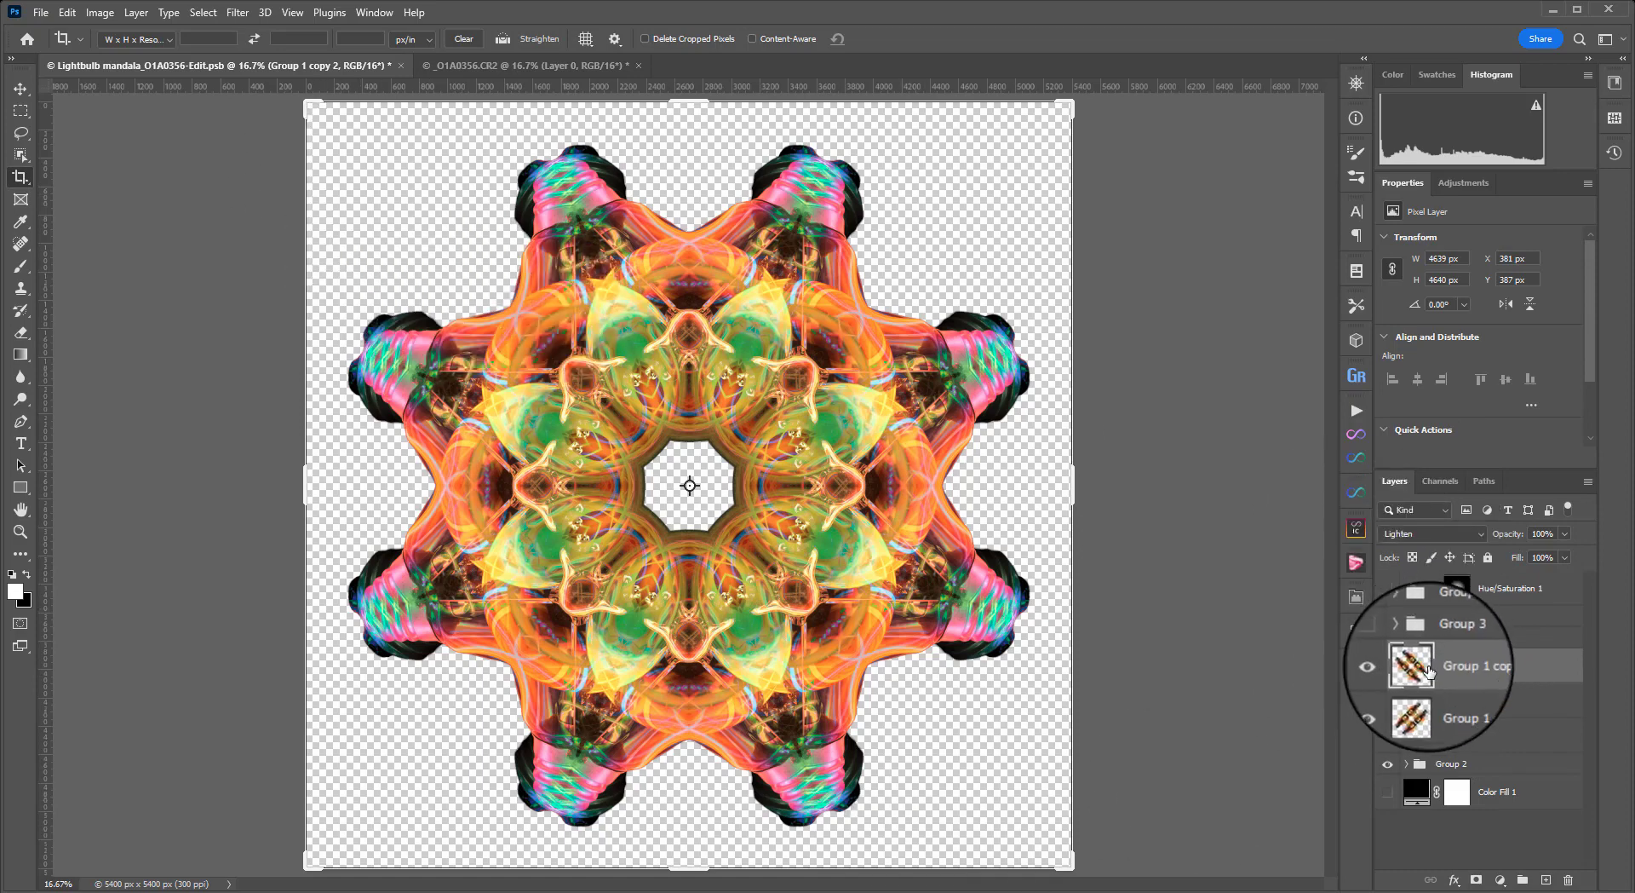
Inside Group 3, show Group 2 copy and Group 1 copy 3, 4 and 5, and collapse Group 3
{"action": "left_click", "coordinate": [1406, 638]}
{"action": "left_click", "coordinate": [1424, 696]}
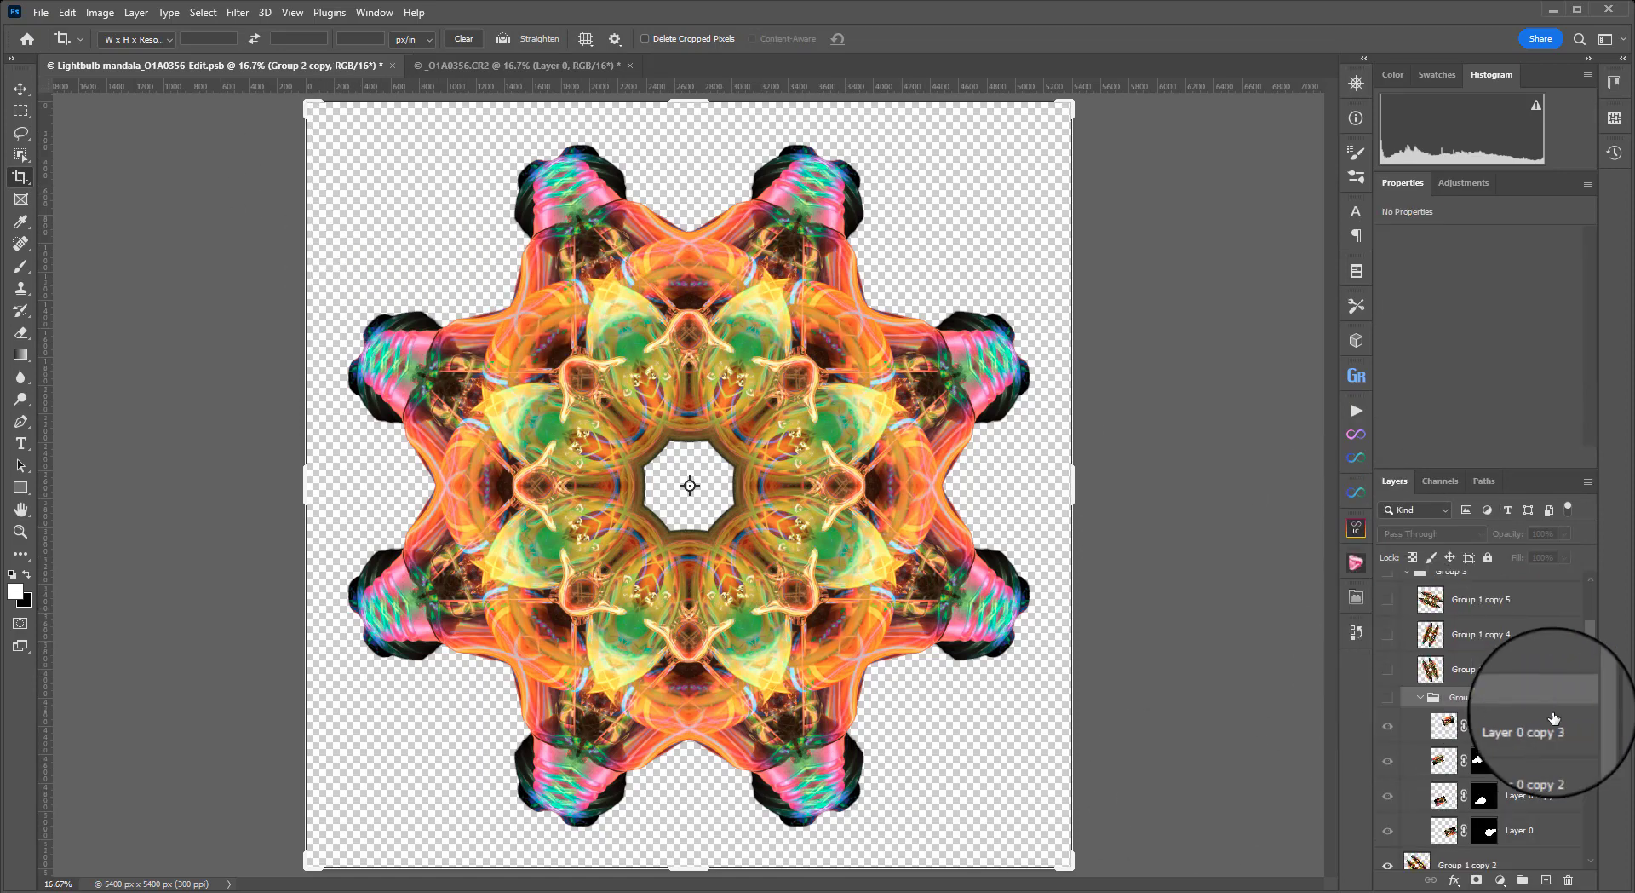
{"action": "scroll", "coordinate": [1533, 724], "scroll_direction": "down", "scroll_amount": 1}
{"action": "left_click", "coordinate": [1386, 664]}
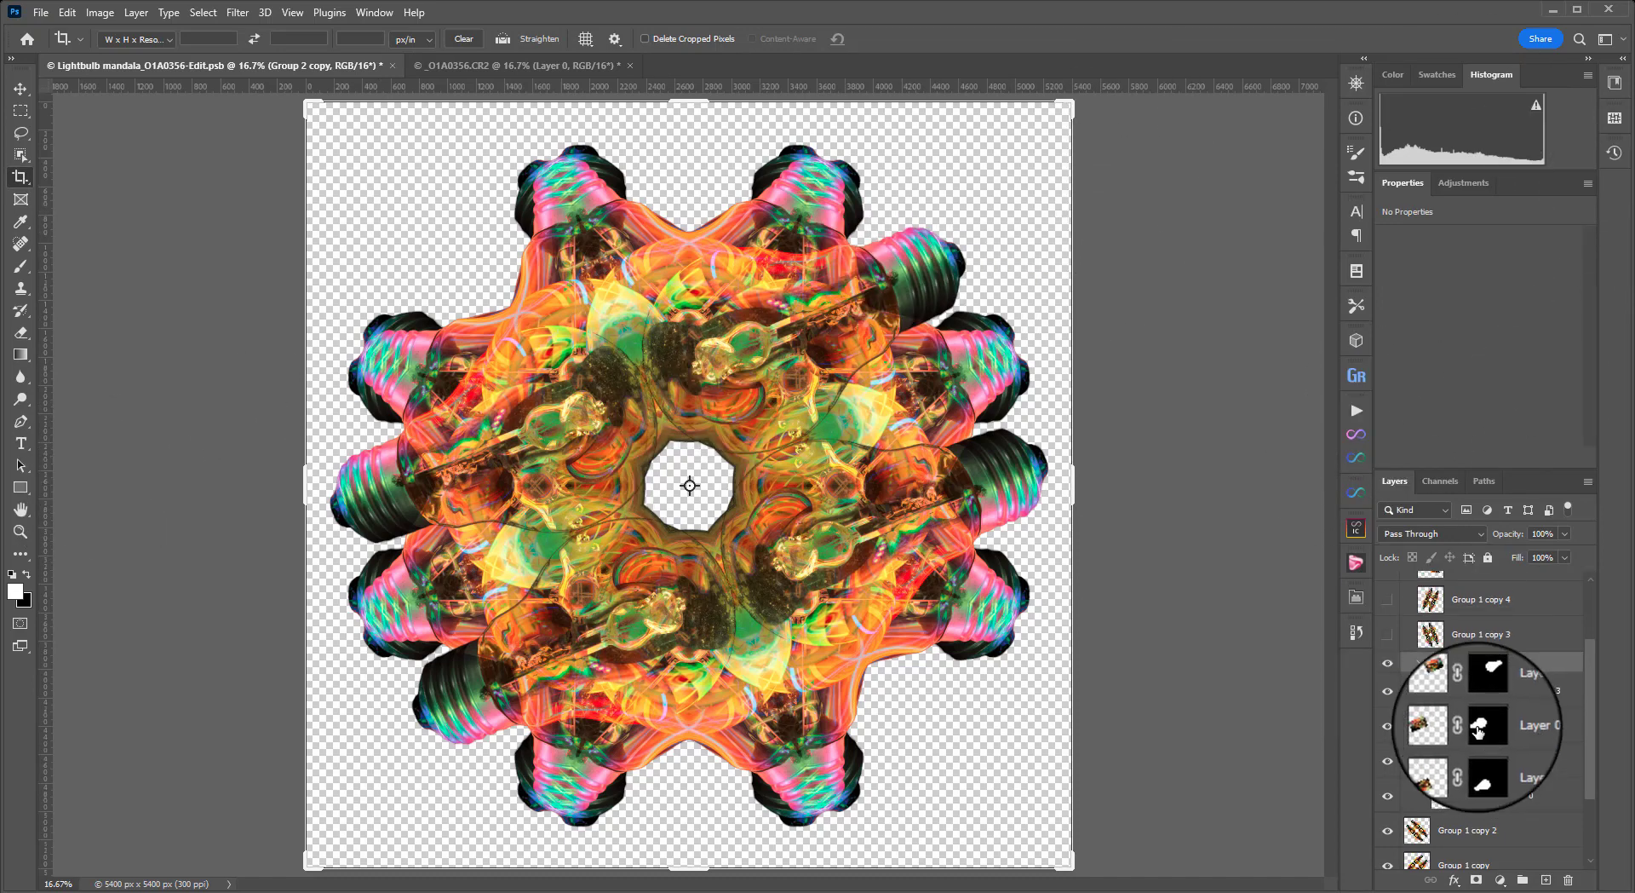
{"action": "scroll", "coordinate": [1465, 686], "scroll_direction": "up", "scroll_amount": 3}
{"action": "scroll", "coordinate": [1465, 686], "scroll_direction": "down", "scroll_amount": 1}
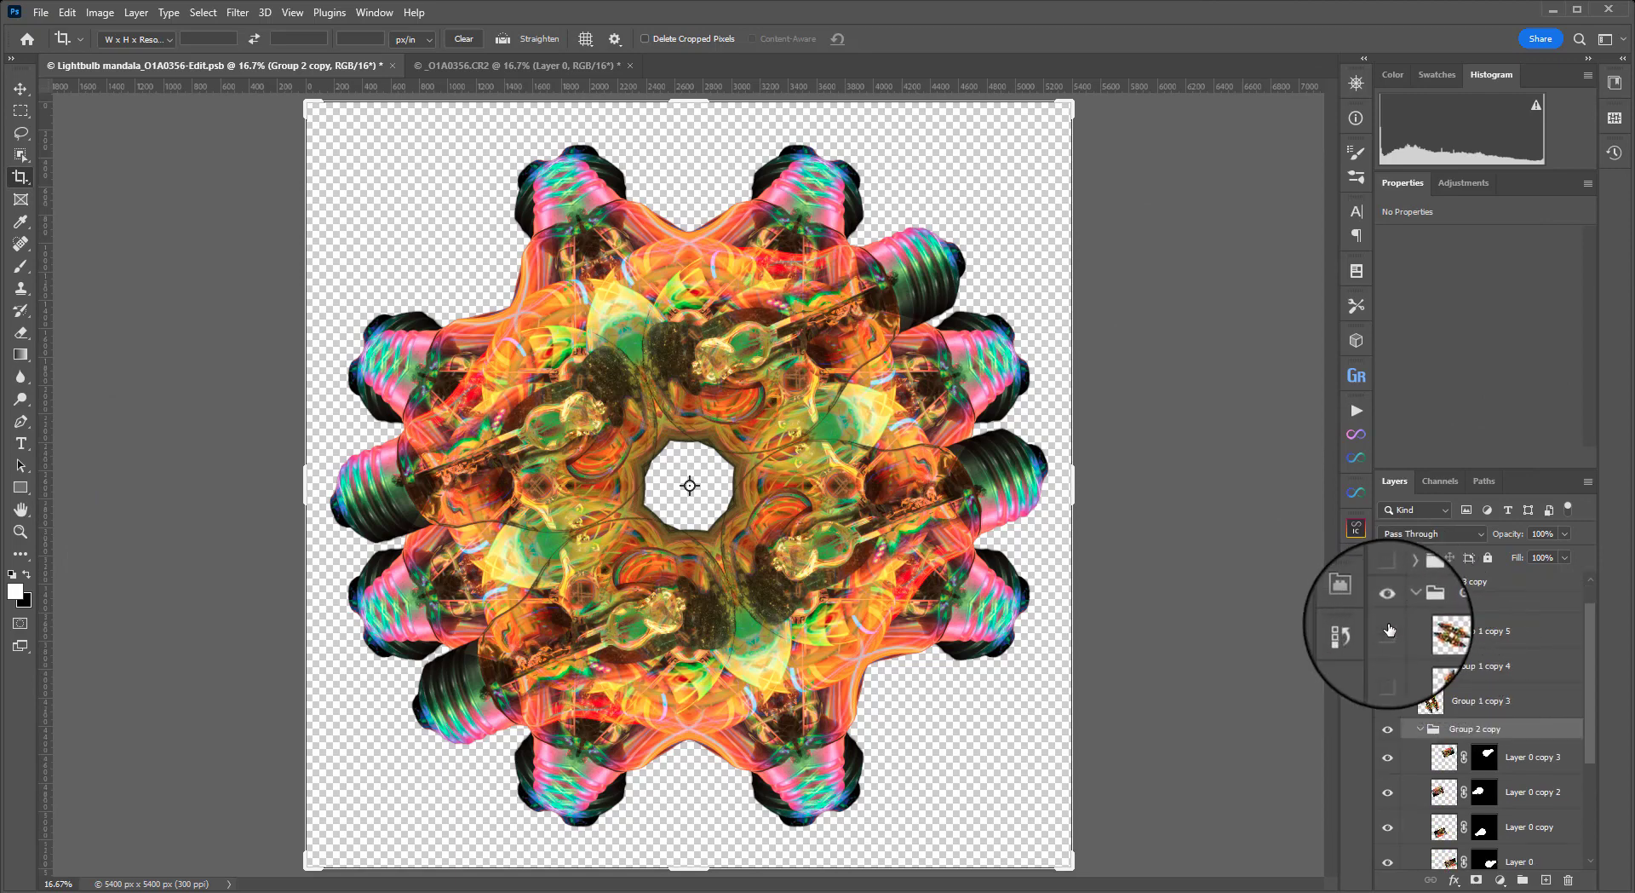
{"action": "left_click", "coordinate": [1406, 602]}
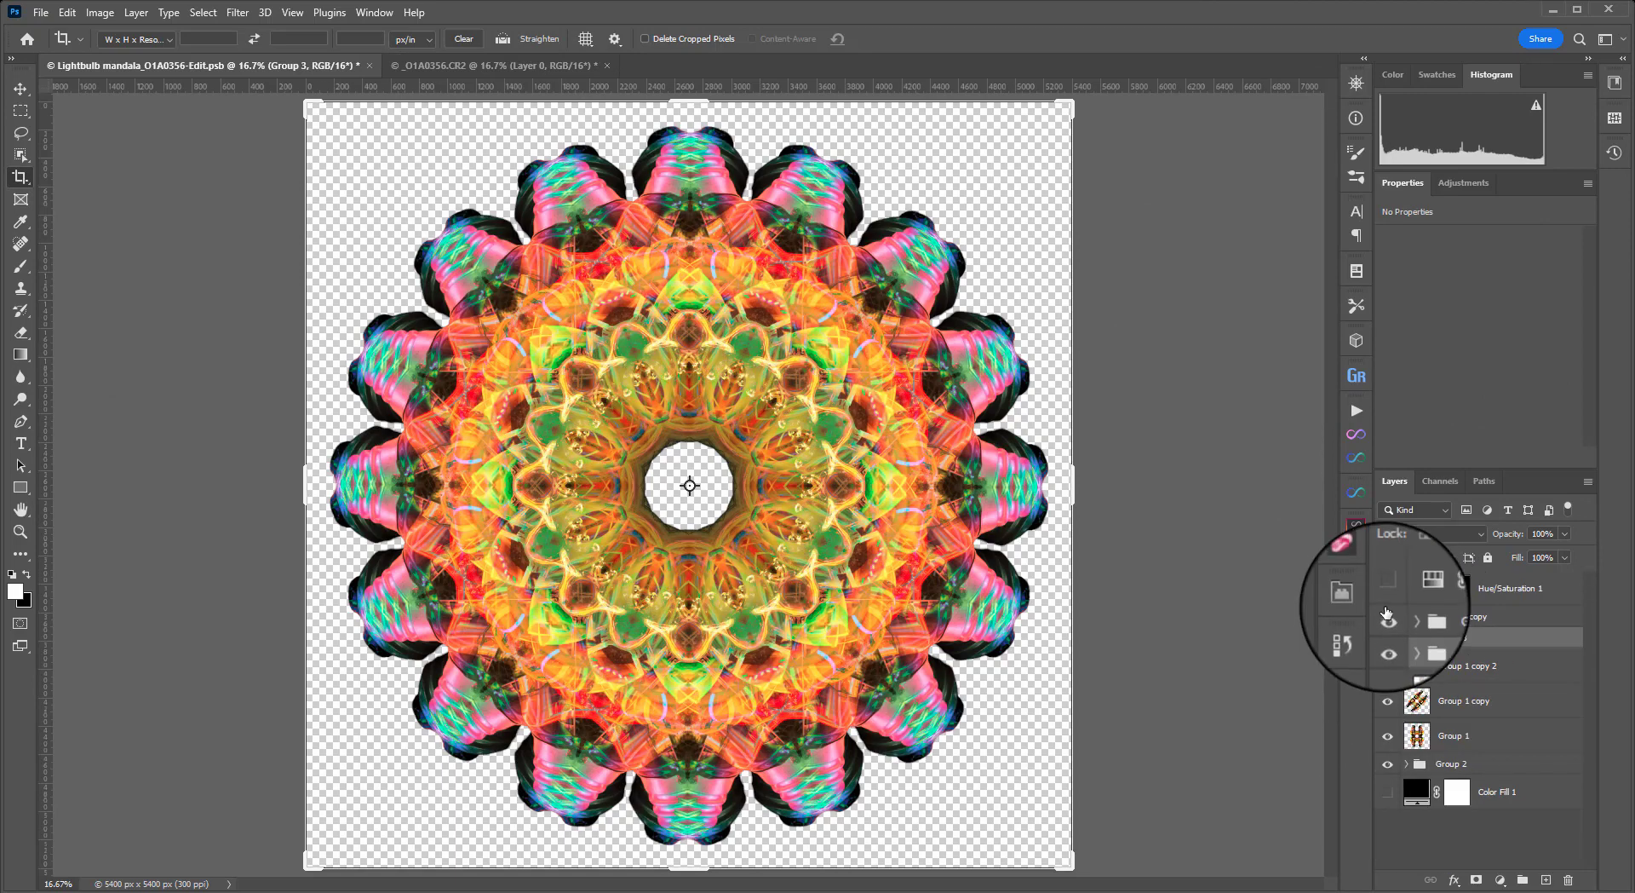
Show Group 3 copy, the black Color Fill 1 background and the Hue/Saturation 1 adjustment, and activate the Move tool
{"action": "left_click", "coordinate": [1388, 616]}
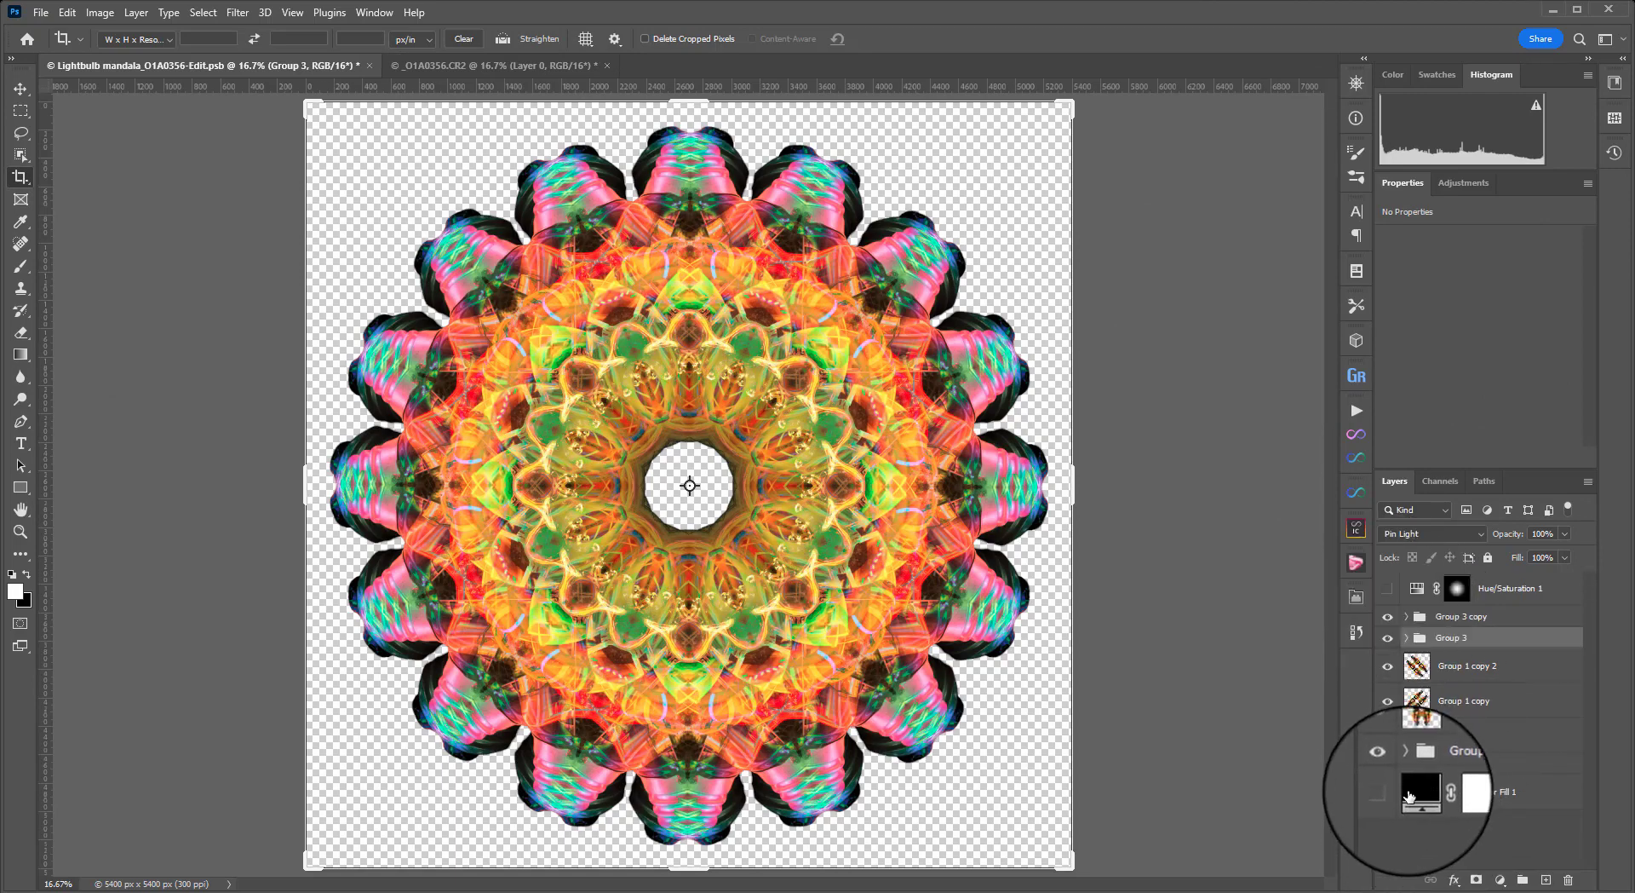
{"action": "left_click", "coordinate": [1388, 793]}
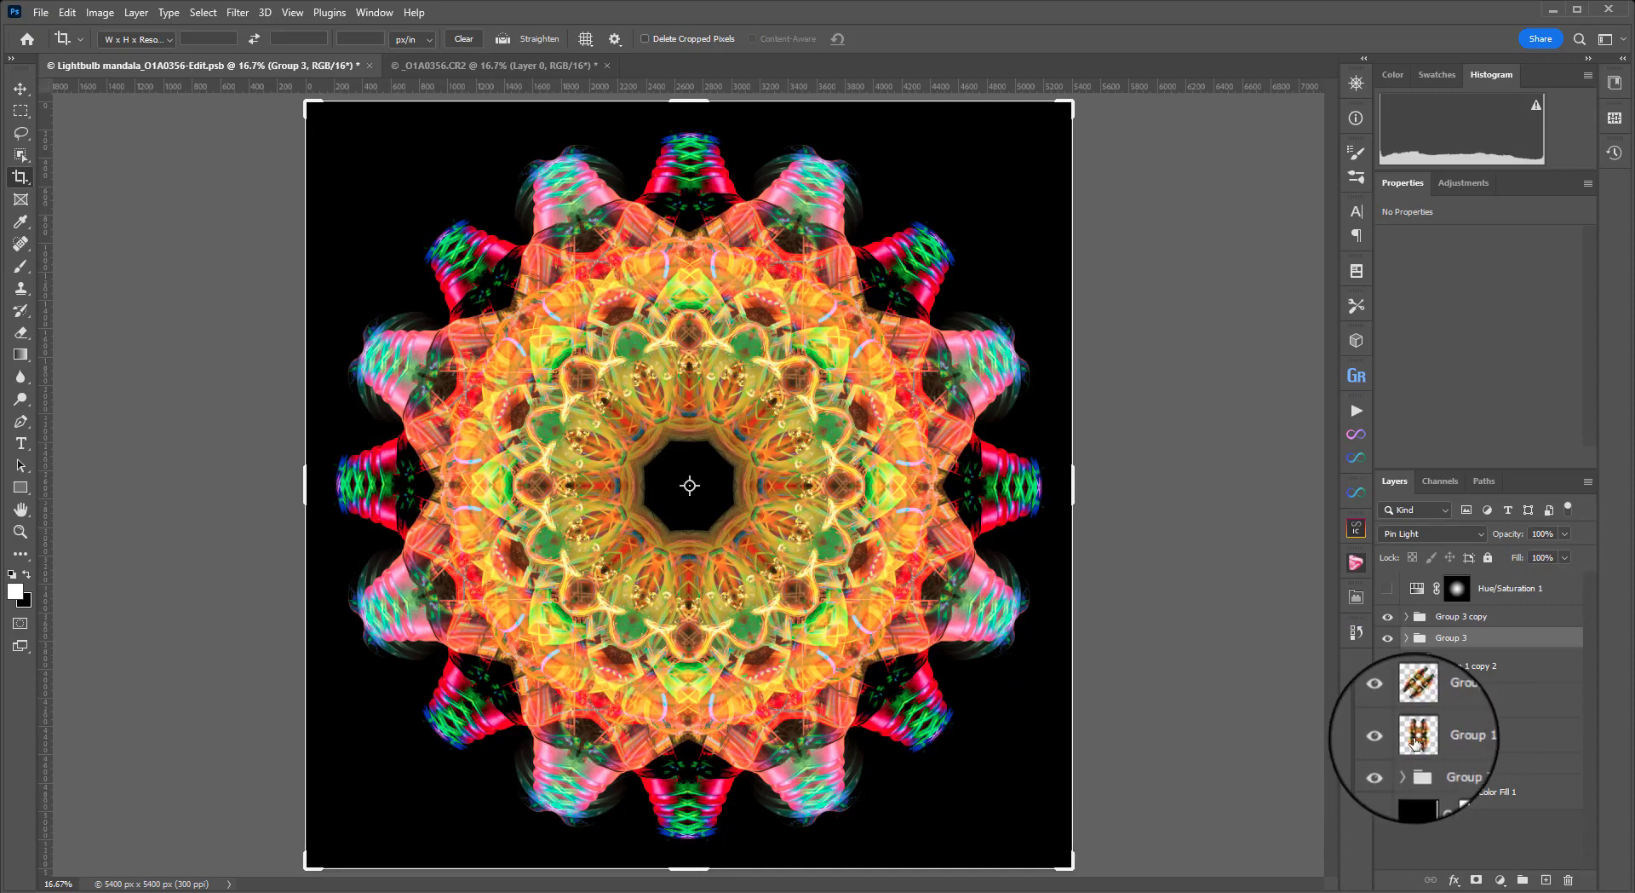
{"action": "left_click", "coordinate": [1388, 589]}
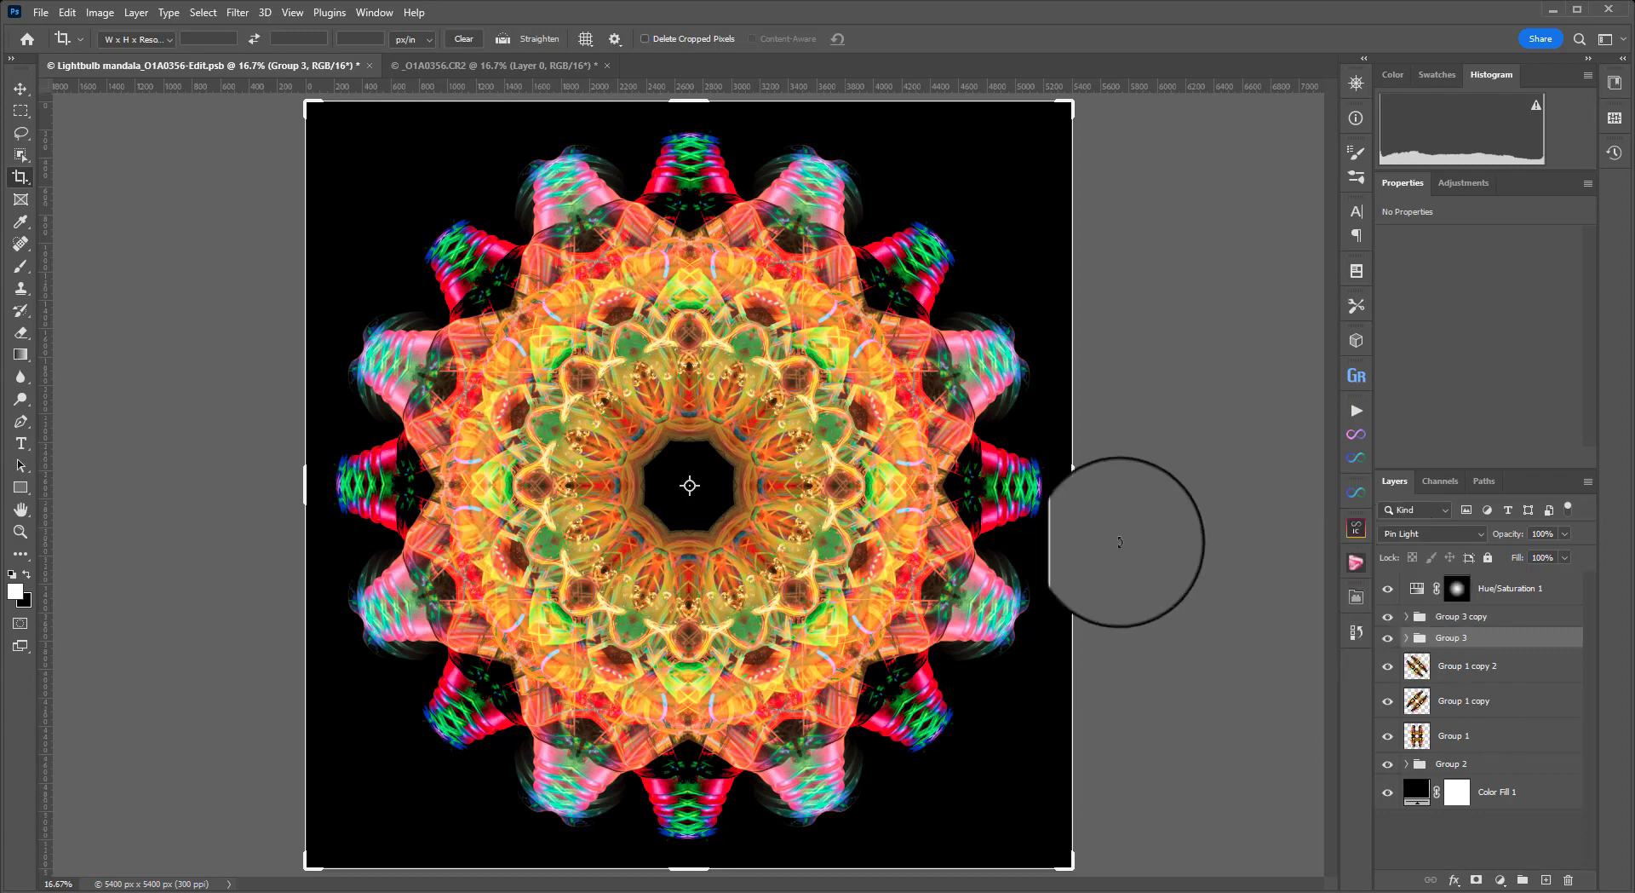
{"action": "key", "text": "v"}
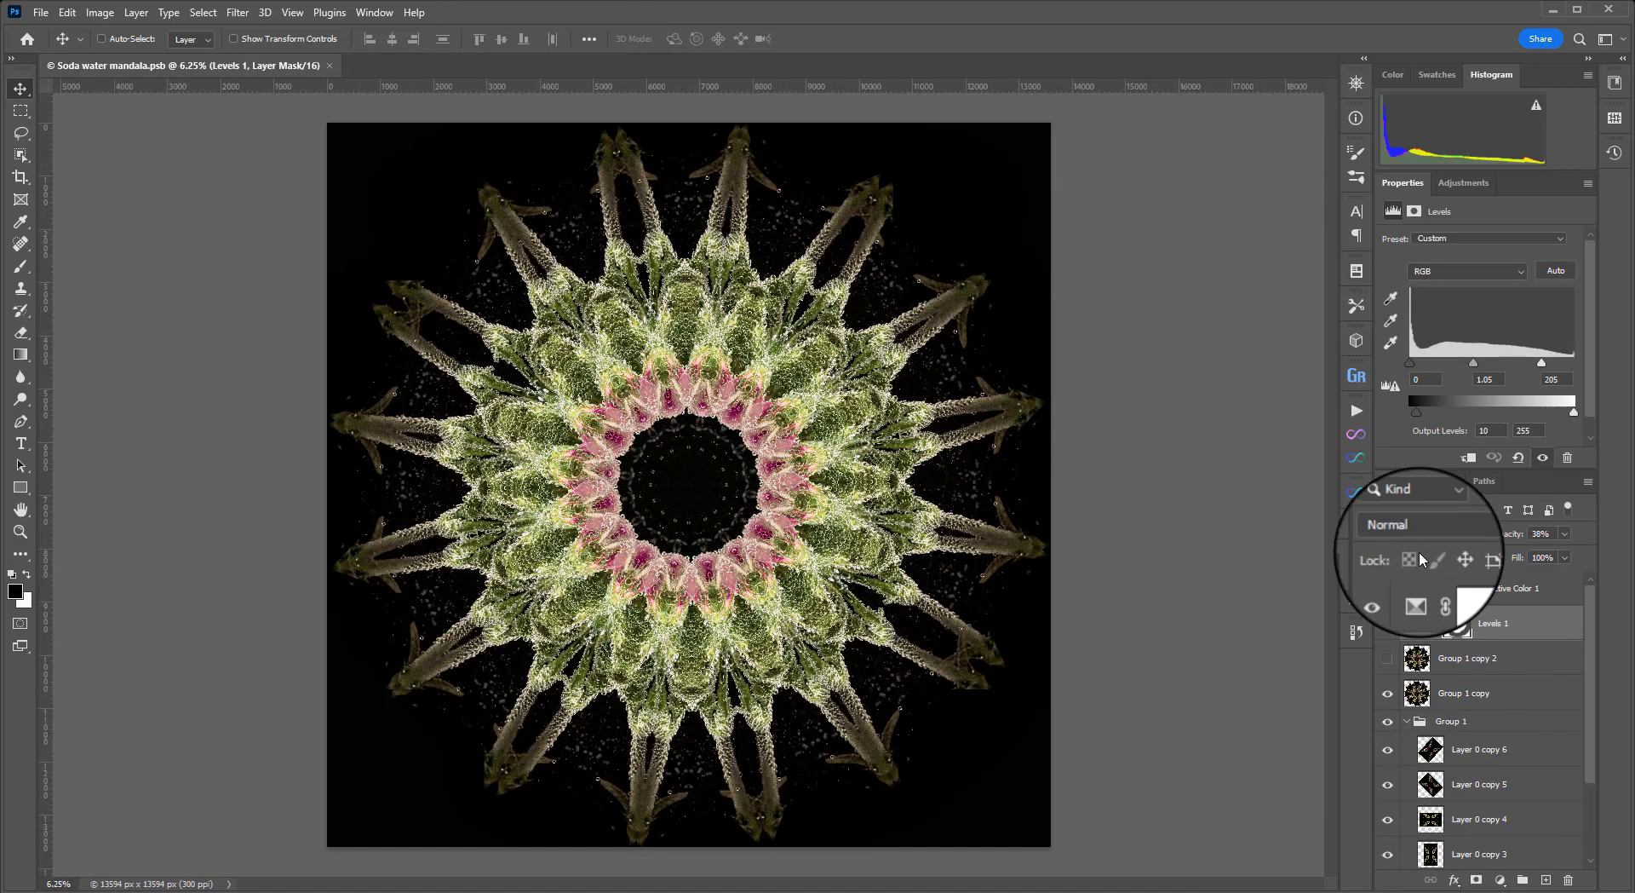
In the Soda water mandala document, isolate the Layer 0 source photo and examine the bubble-covered flower bud up close
{"action": "scroll", "coordinate": [1473, 698], "scroll_direction": "down", "scroll_amount": 3}
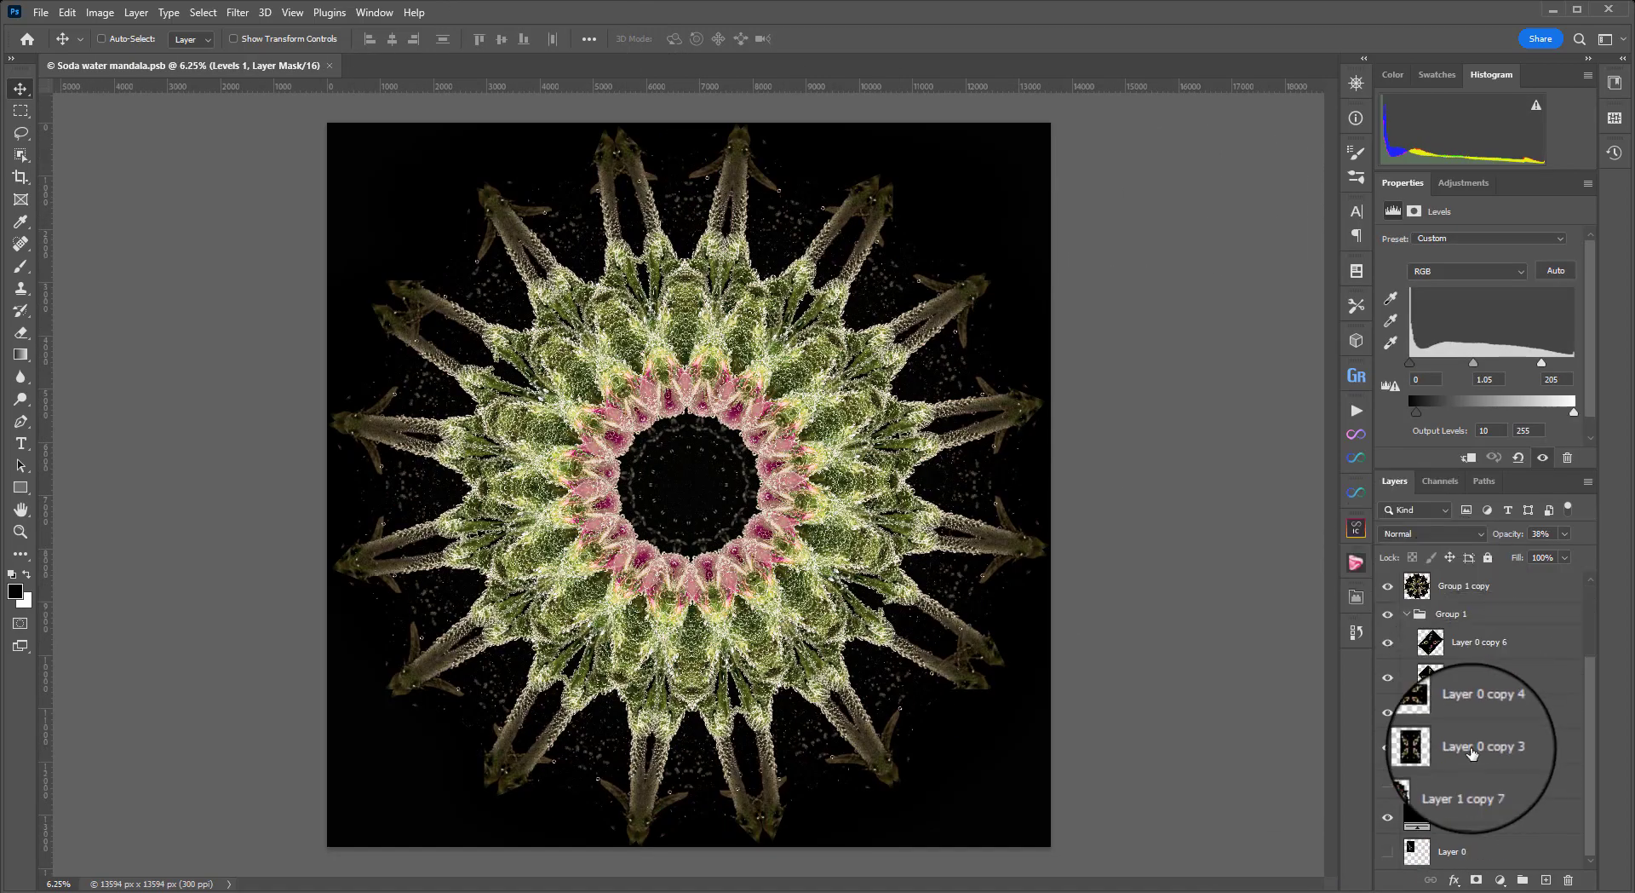
{"action": "left_click", "coordinate": [1388, 851], "text": "alt"}
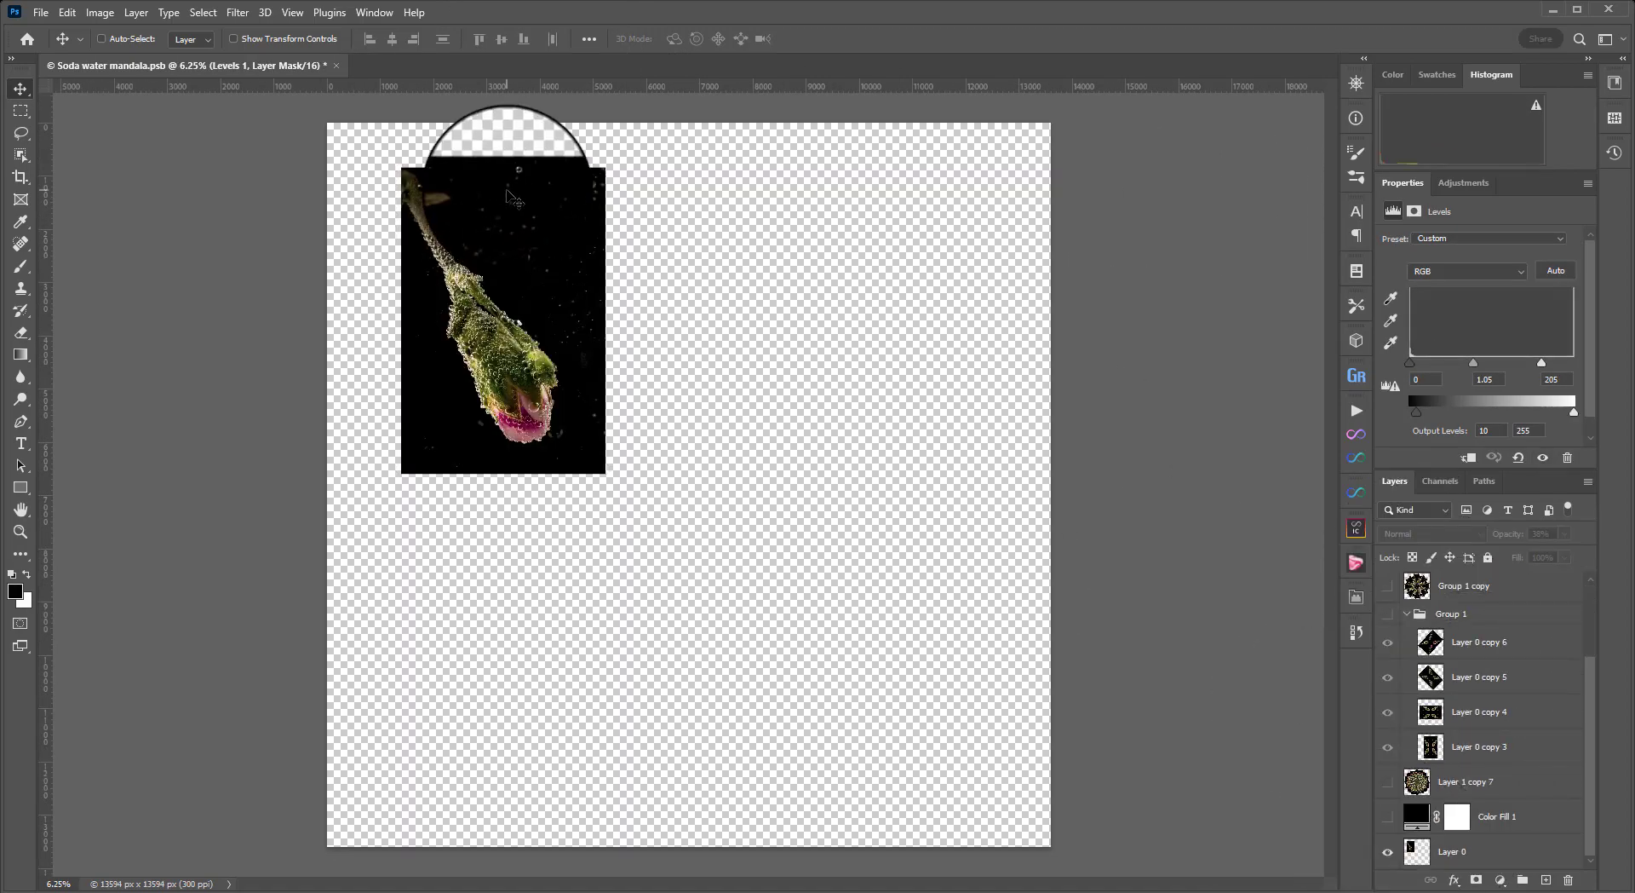
{"action": "key", "text": "ctrl"}
{"action": "key", "text": "ctrl+plus"}
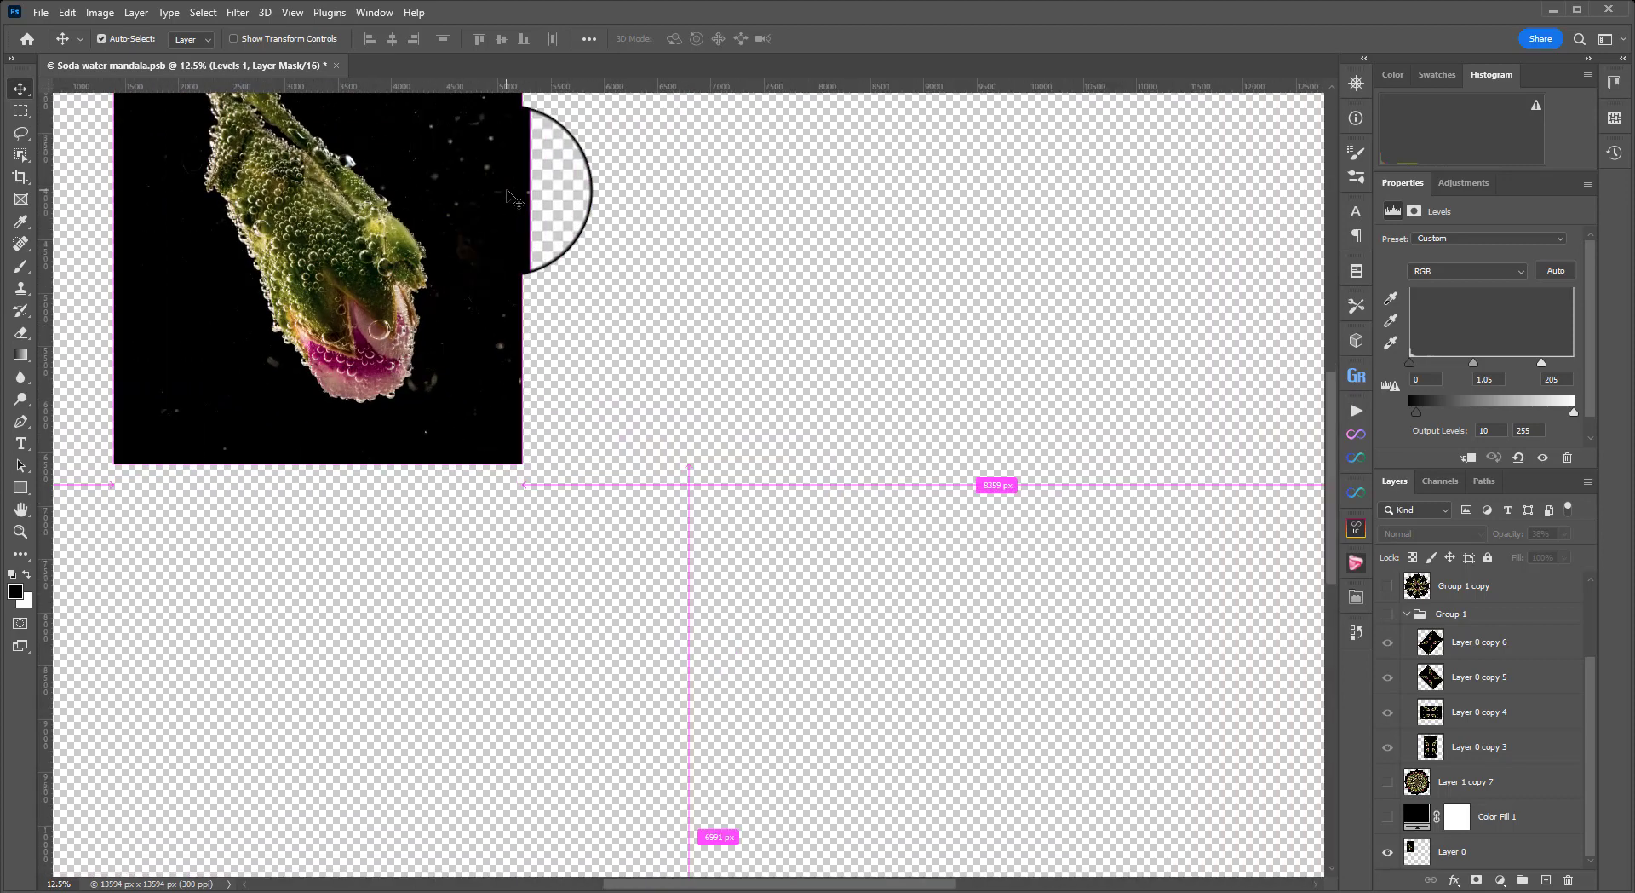
{"action": "left_click_drag", "start_coordinate": [486, 171], "coordinate": [949, 558]}
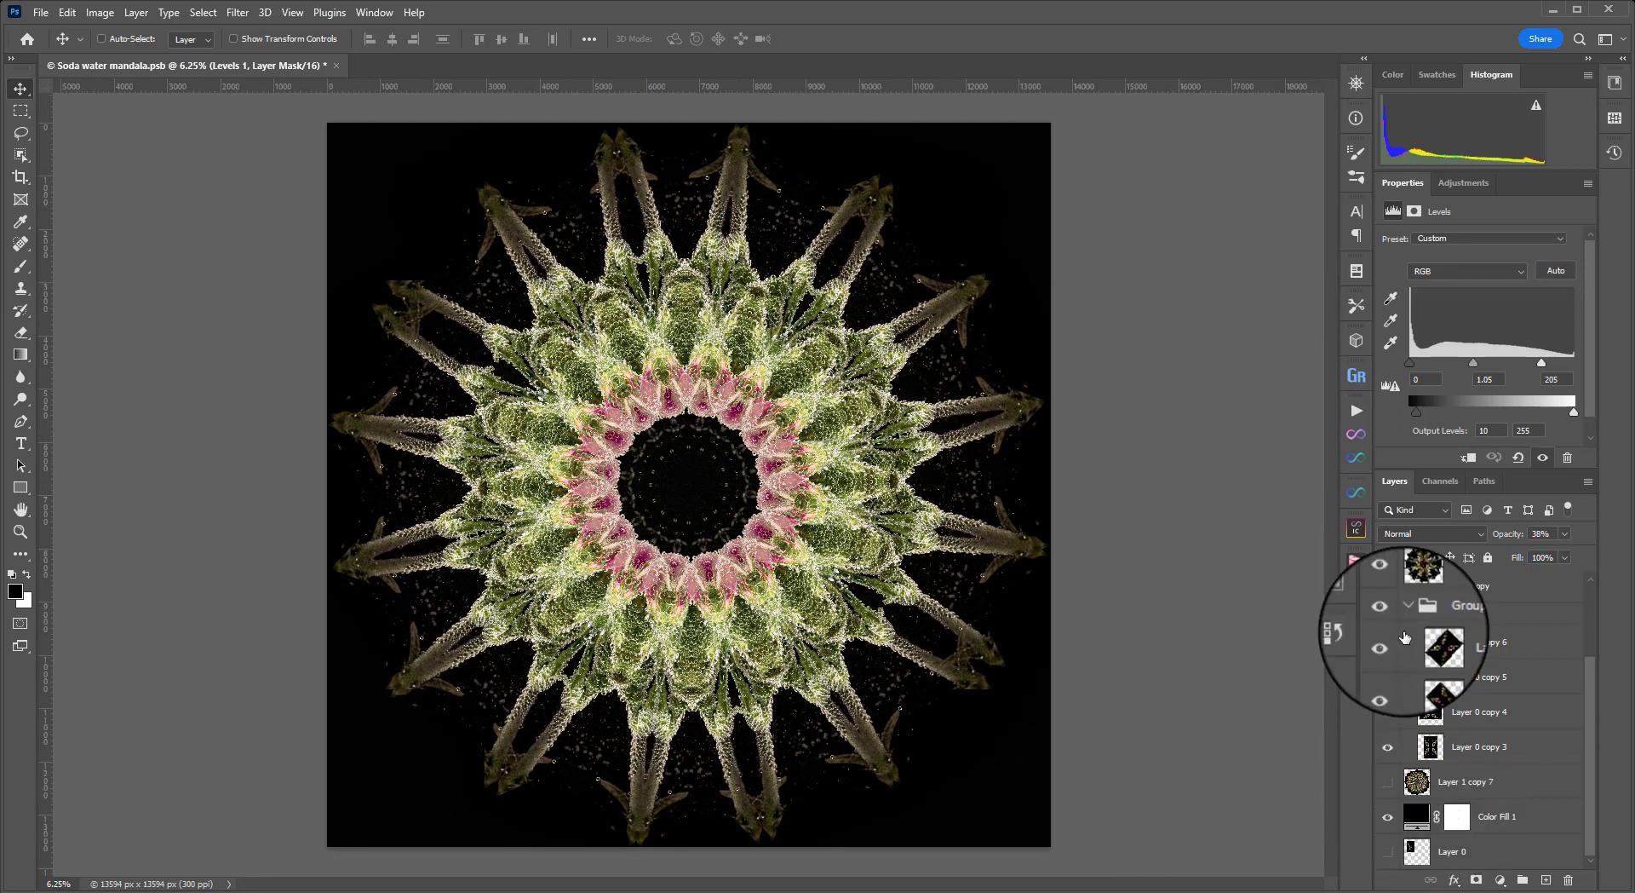
Compare the mandala with and without Group 1 copy, hide it and Group 1, and show Layer 1 copy 7
{"action": "left_click", "coordinate": [1392, 590]}
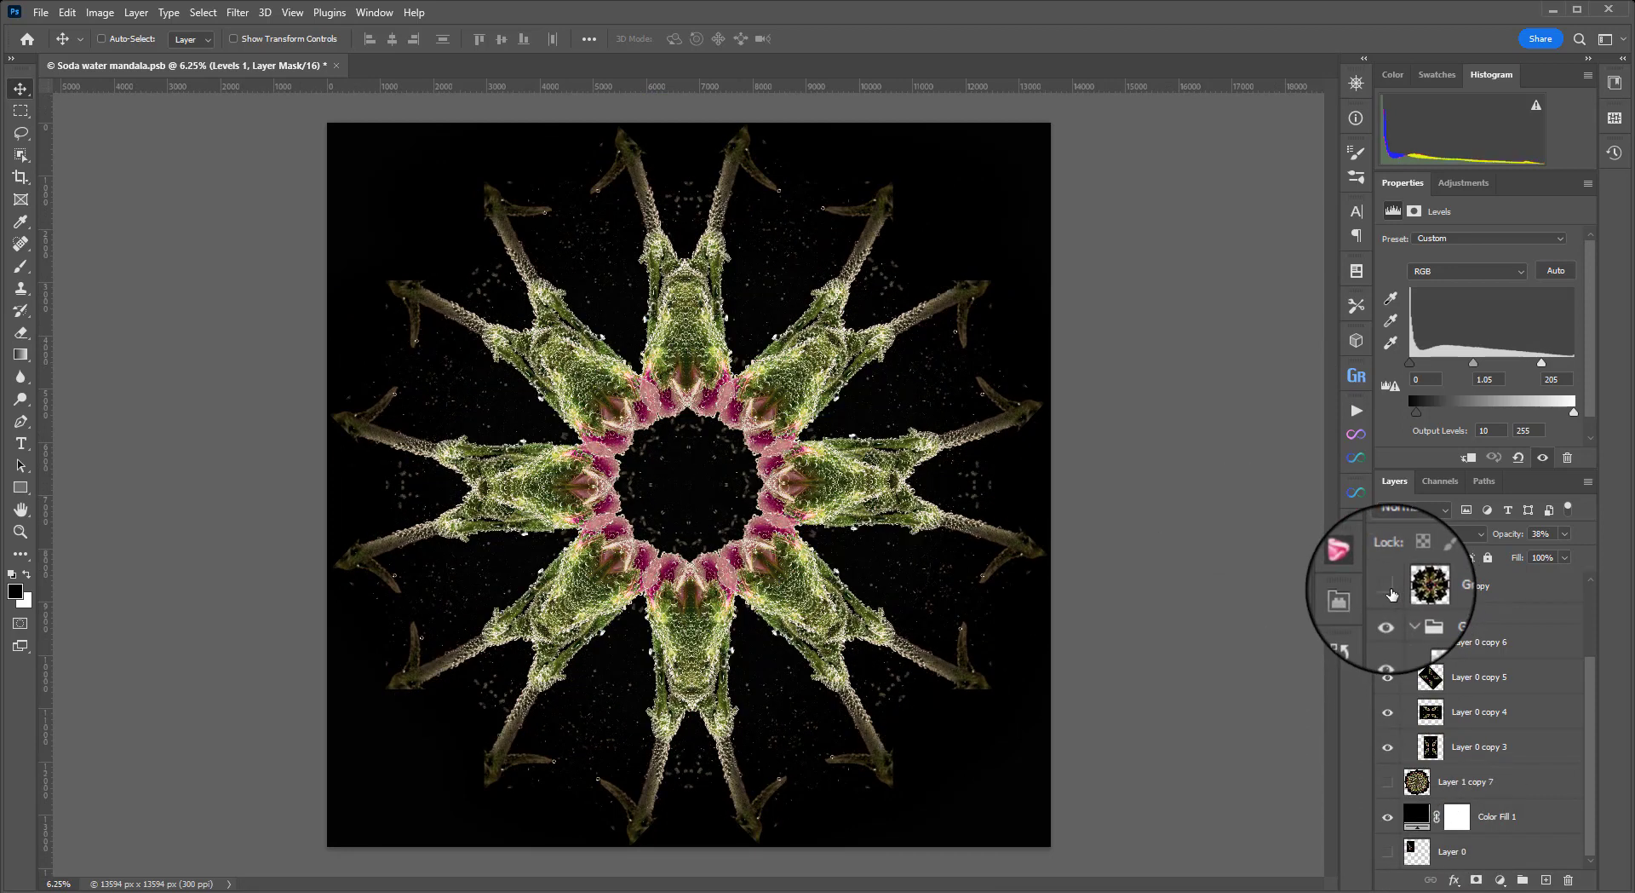
{"action": "left_click", "coordinate": [1392, 591]}
{"action": "left_click", "coordinate": [1393, 590]}
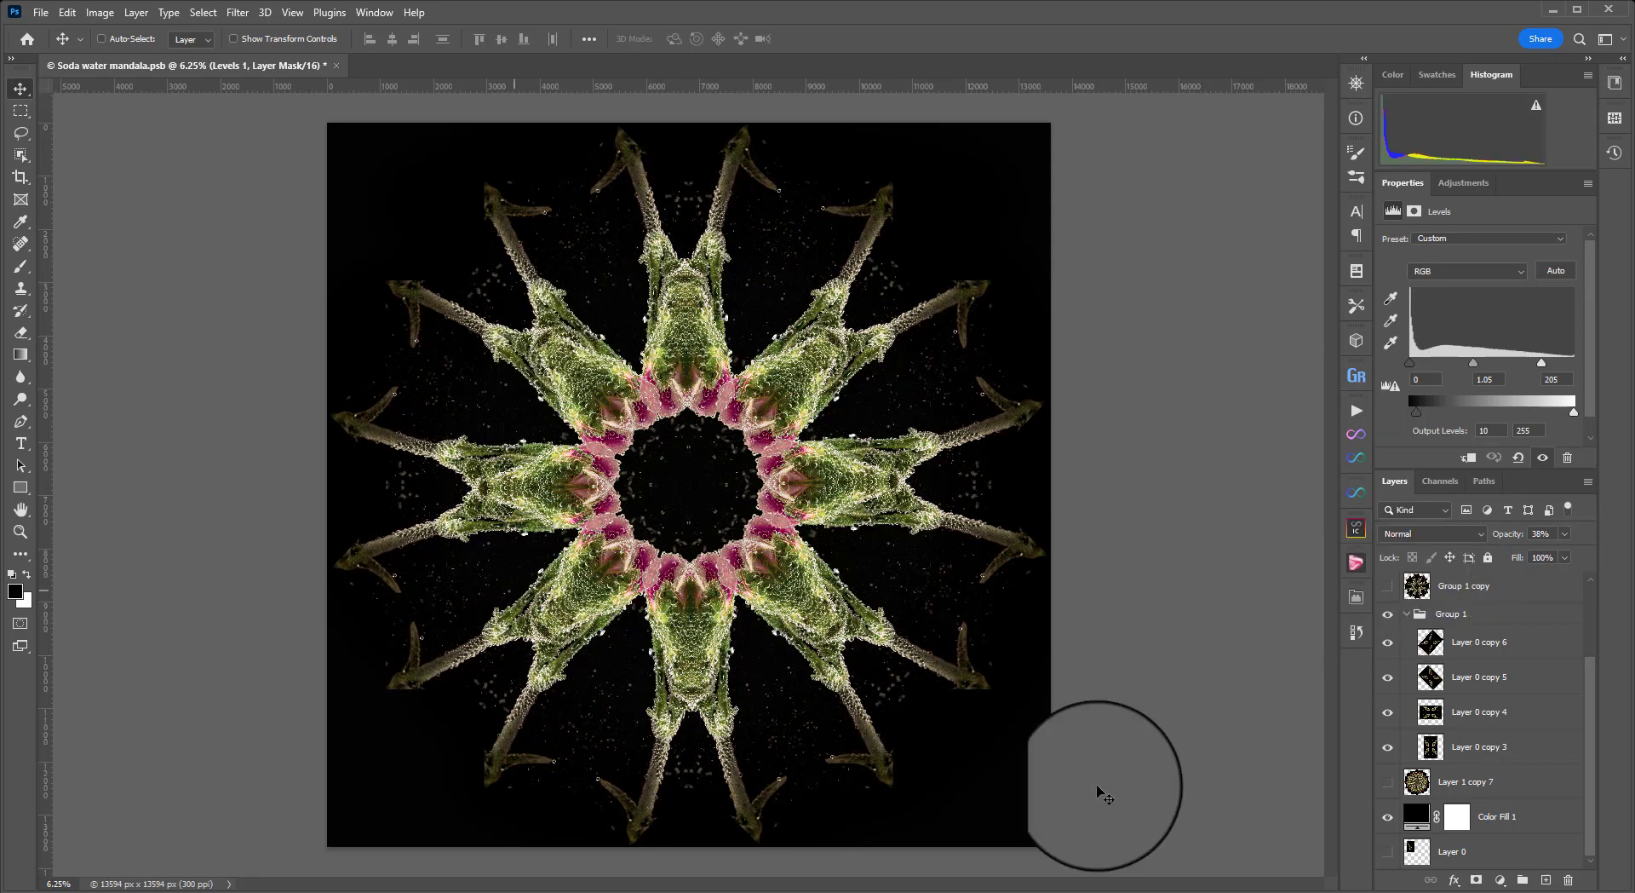
{"action": "left_click", "coordinate": [1388, 615]}
{"action": "left_click", "coordinate": [1388, 781]}
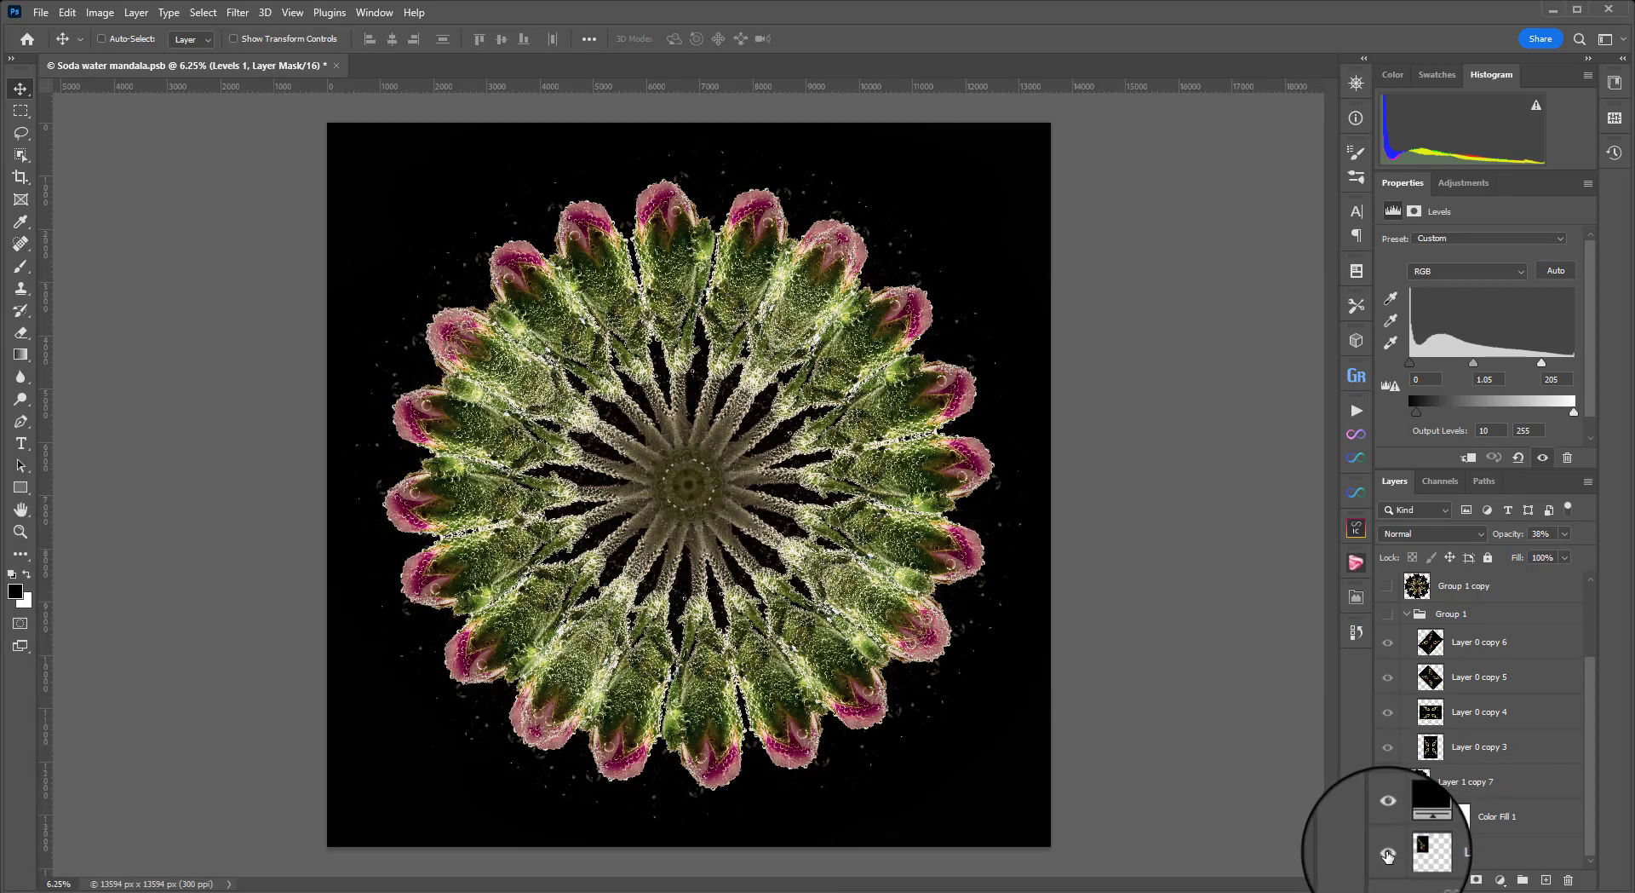
Isolate the Layer 0 source photo, and show Color Fill 1 and Layer 1 copy 7 above it
{"action": "left_click", "coordinate": [1388, 854], "text": "alt"}
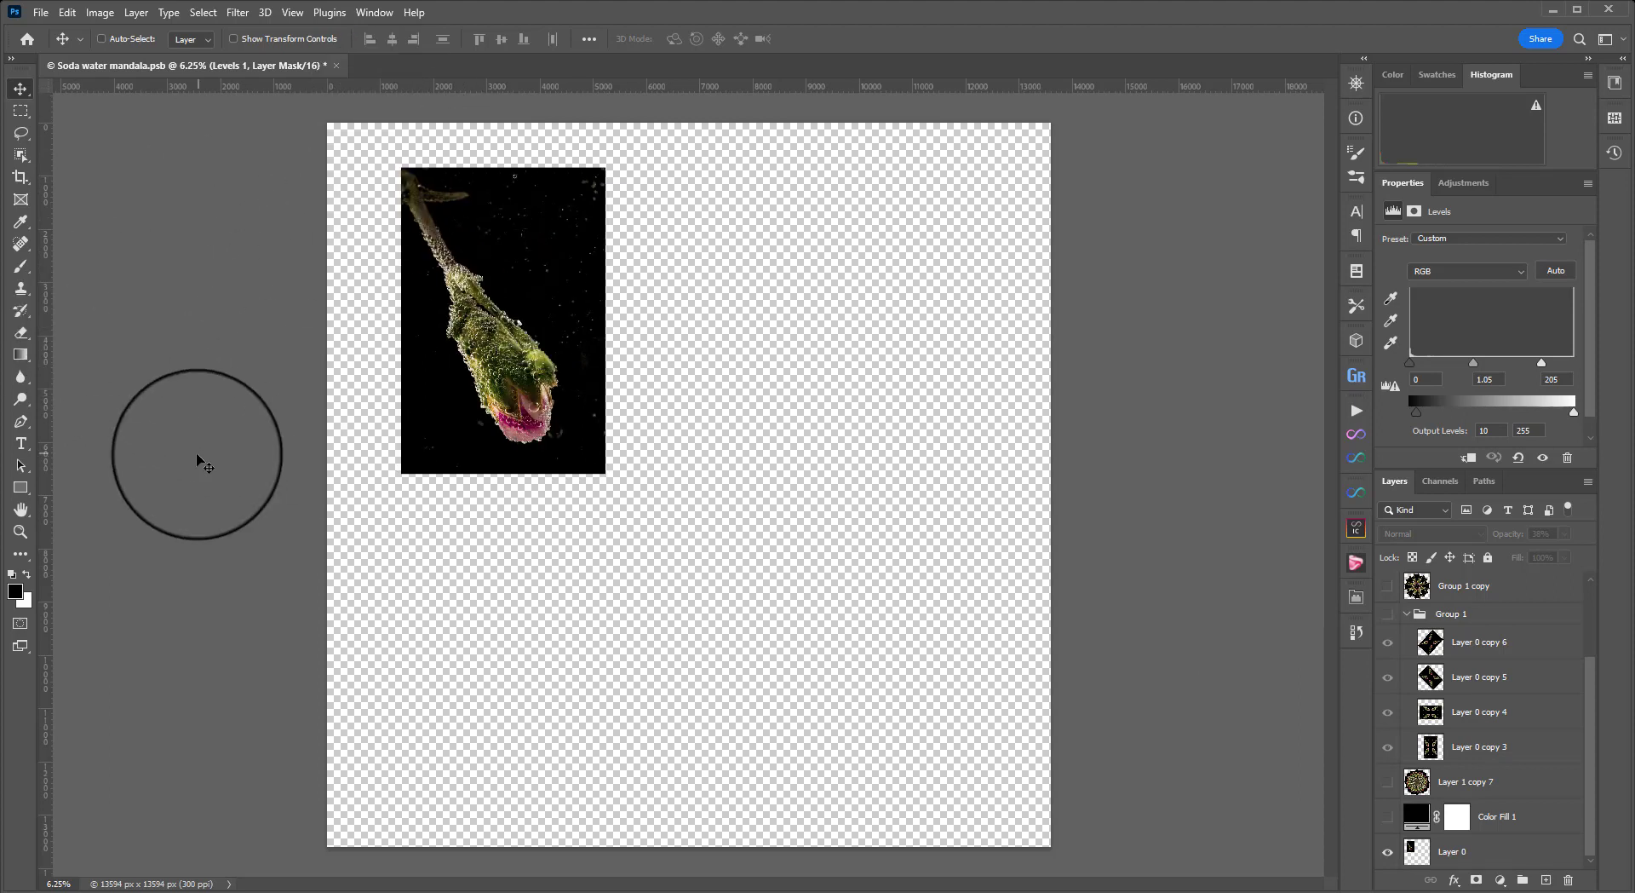
{"action": "left_click", "coordinate": [1388, 815]}
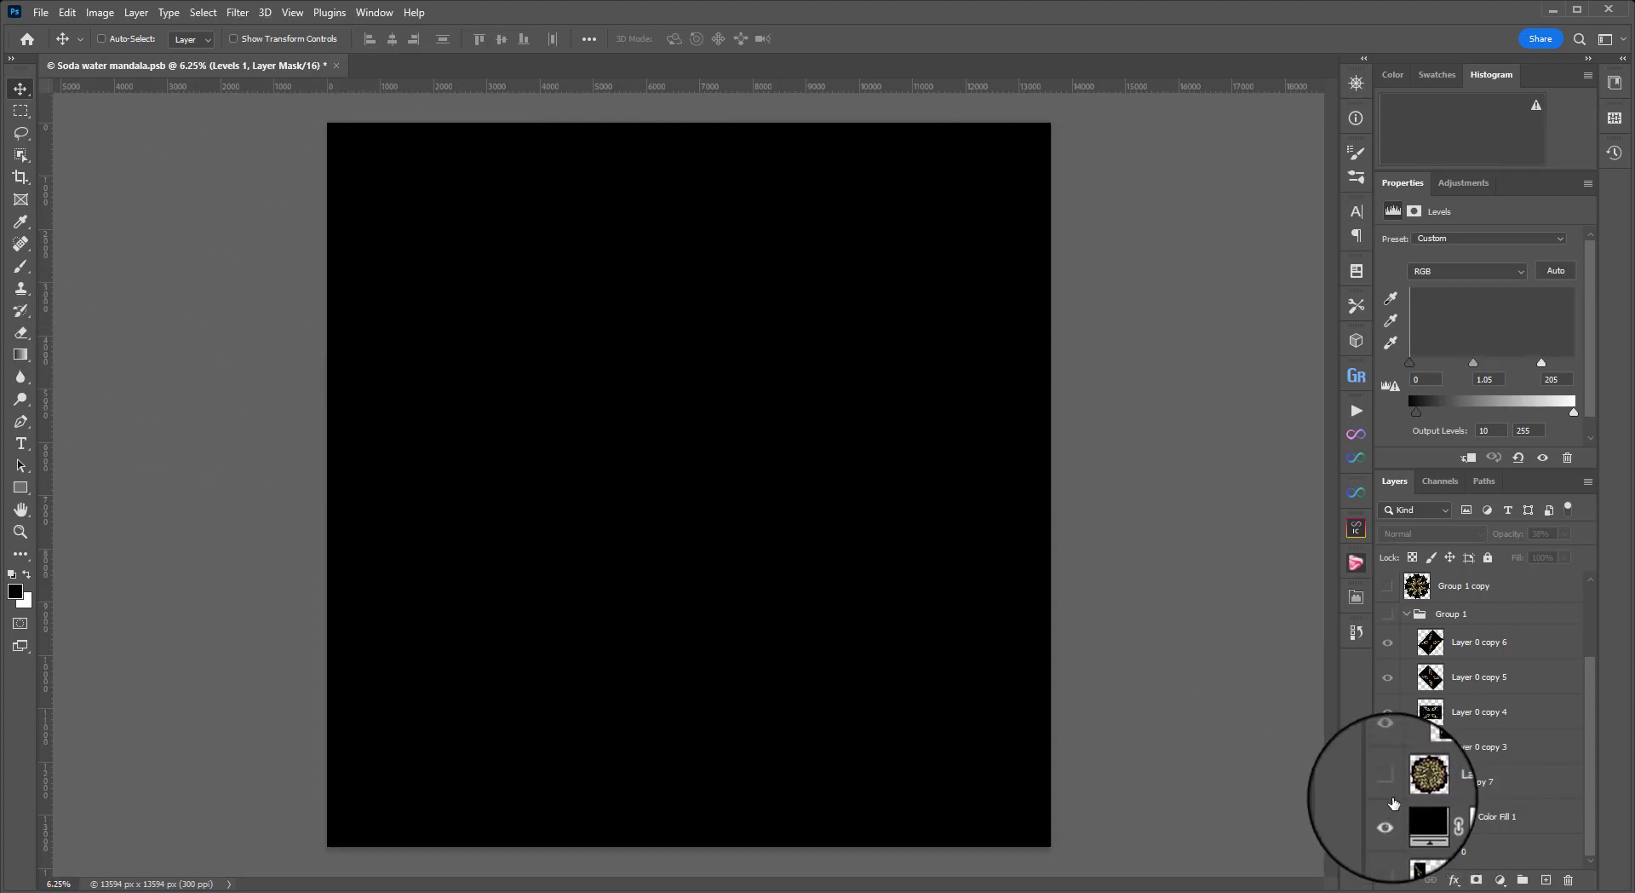
{"action": "left_click", "coordinate": [1388, 781]}
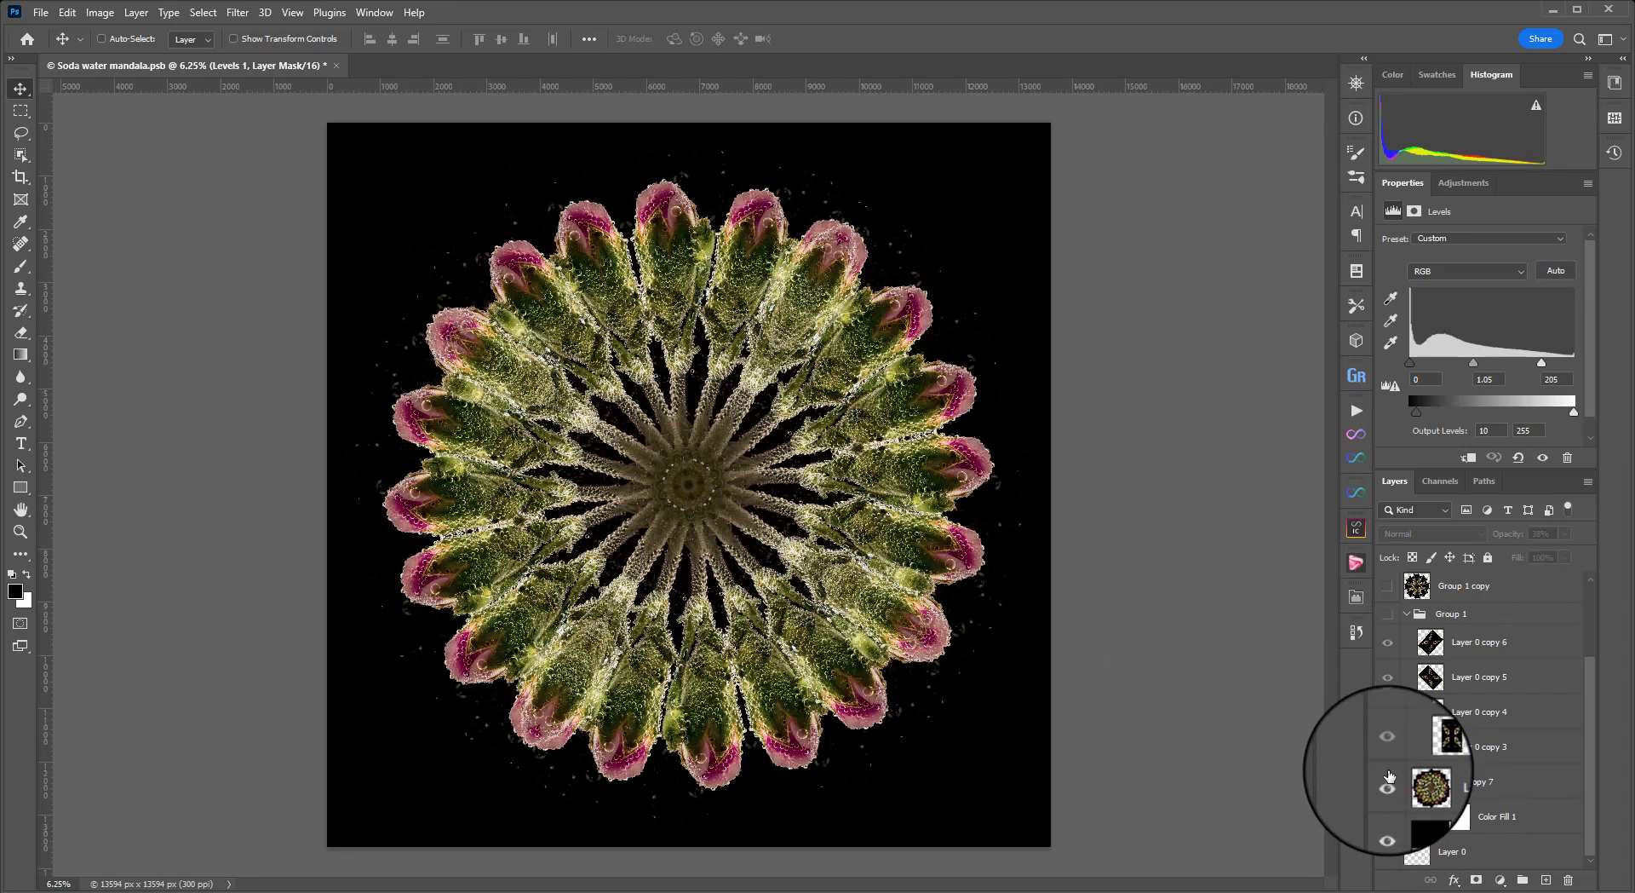
Show Group 1 and Group 1 copy over the isolated soda water mandala layers
{"action": "left_click", "coordinate": [1387, 613]}
{"action": "left_click", "coordinate": [1385, 589]}
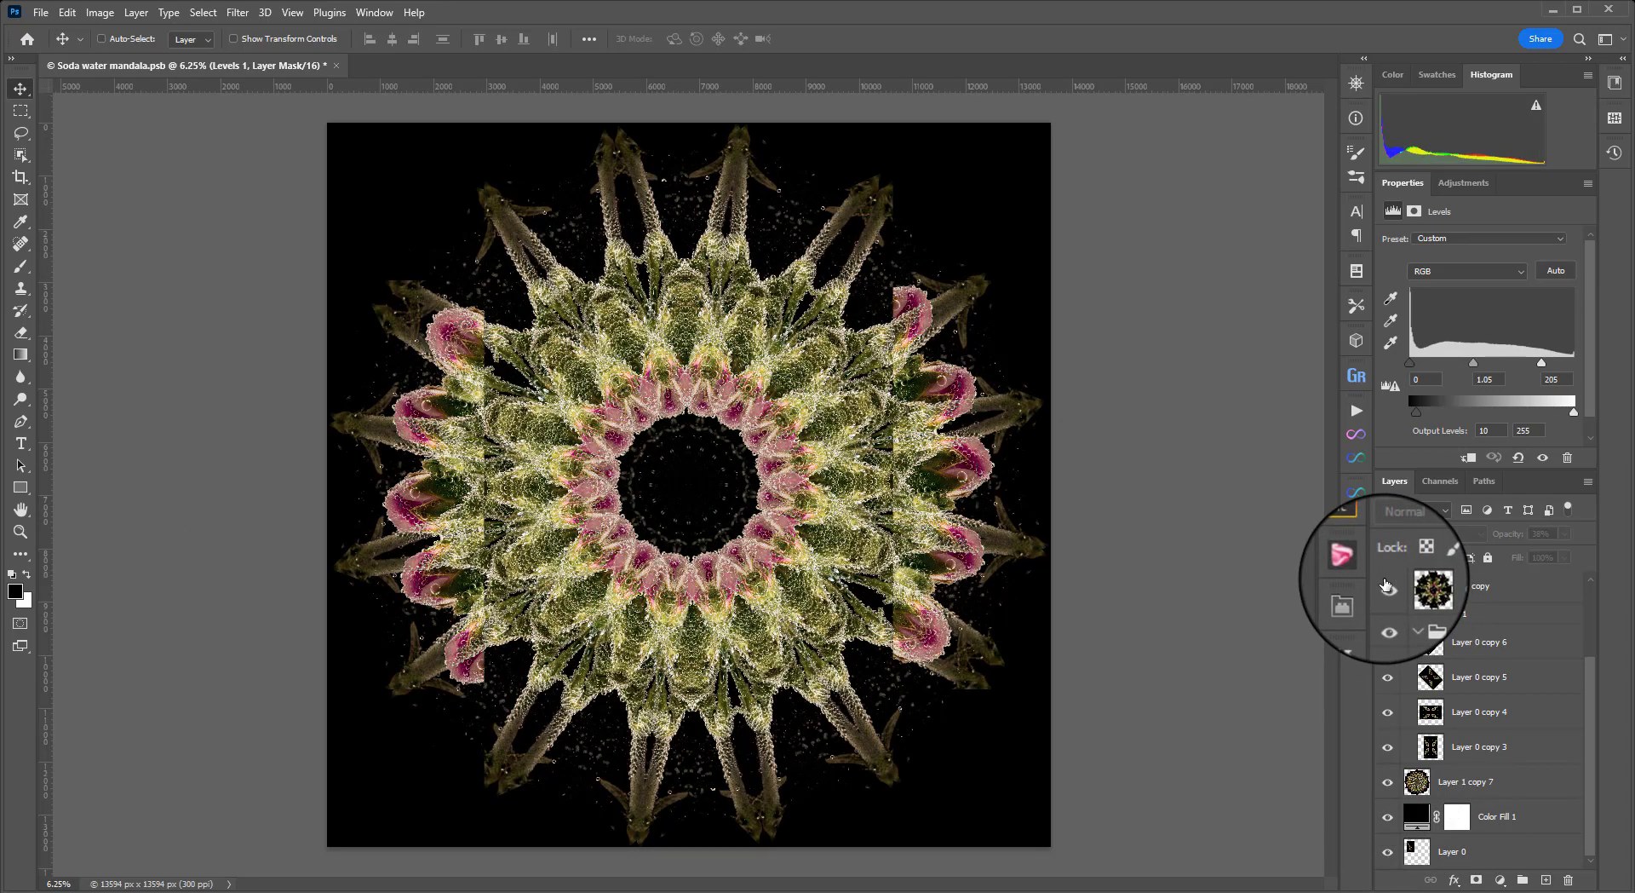
{"action": "scroll", "coordinate": [1467, 635], "scroll_direction": "up", "scroll_amount": 3}
Quit without saving the changes to the Soda water mandala document
{"action": "left_click", "coordinate": [1356, 596]}
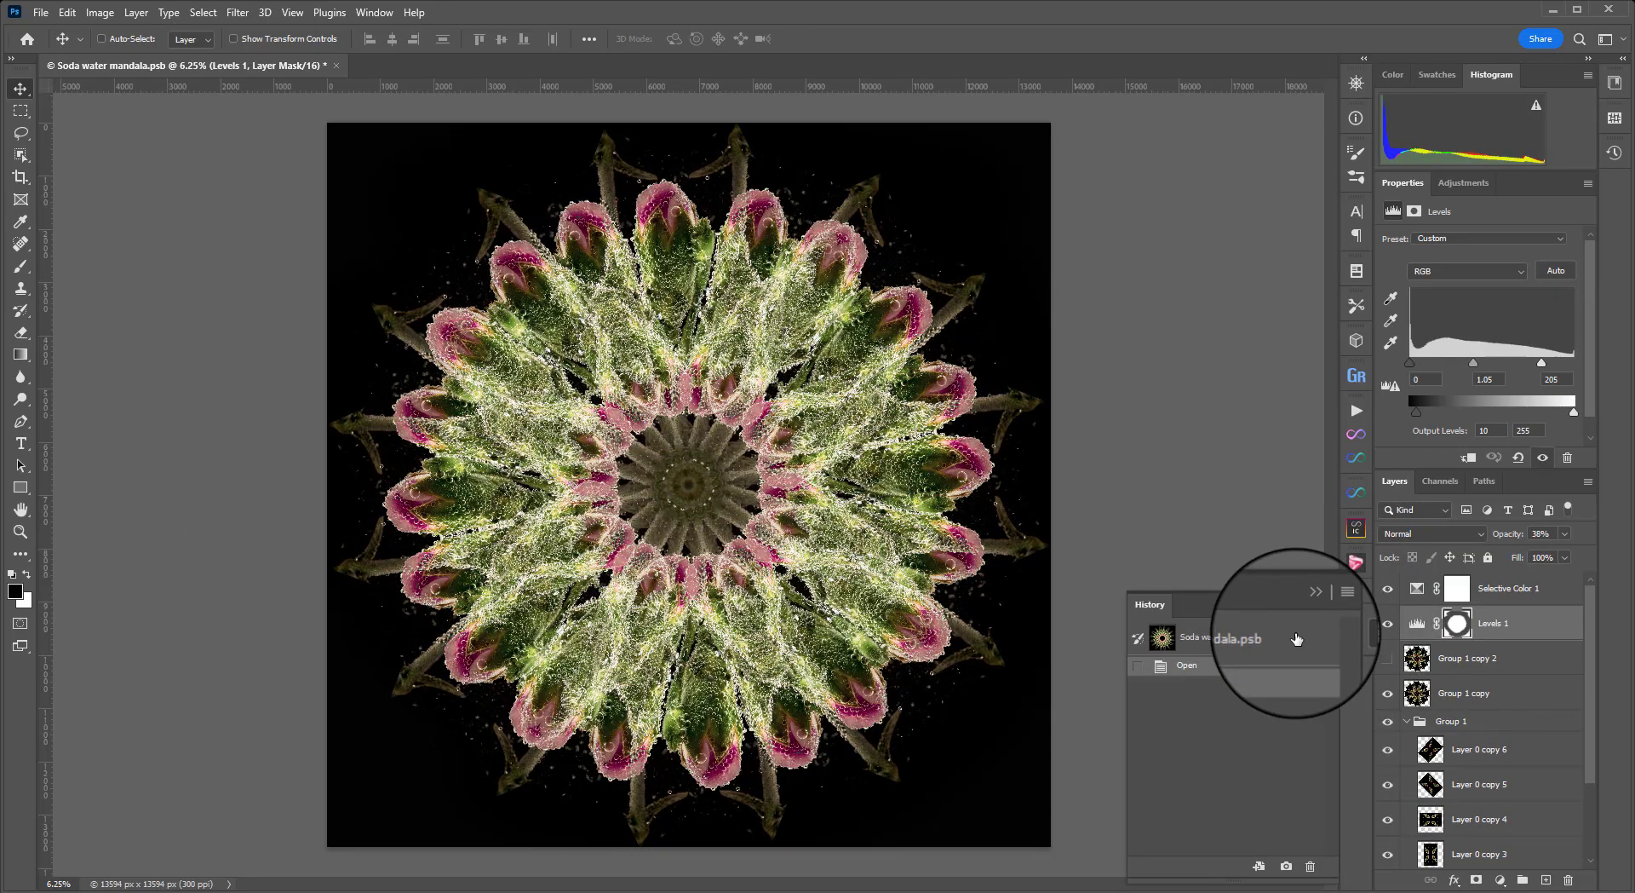
{"action": "left_click", "coordinate": [1309, 606]}
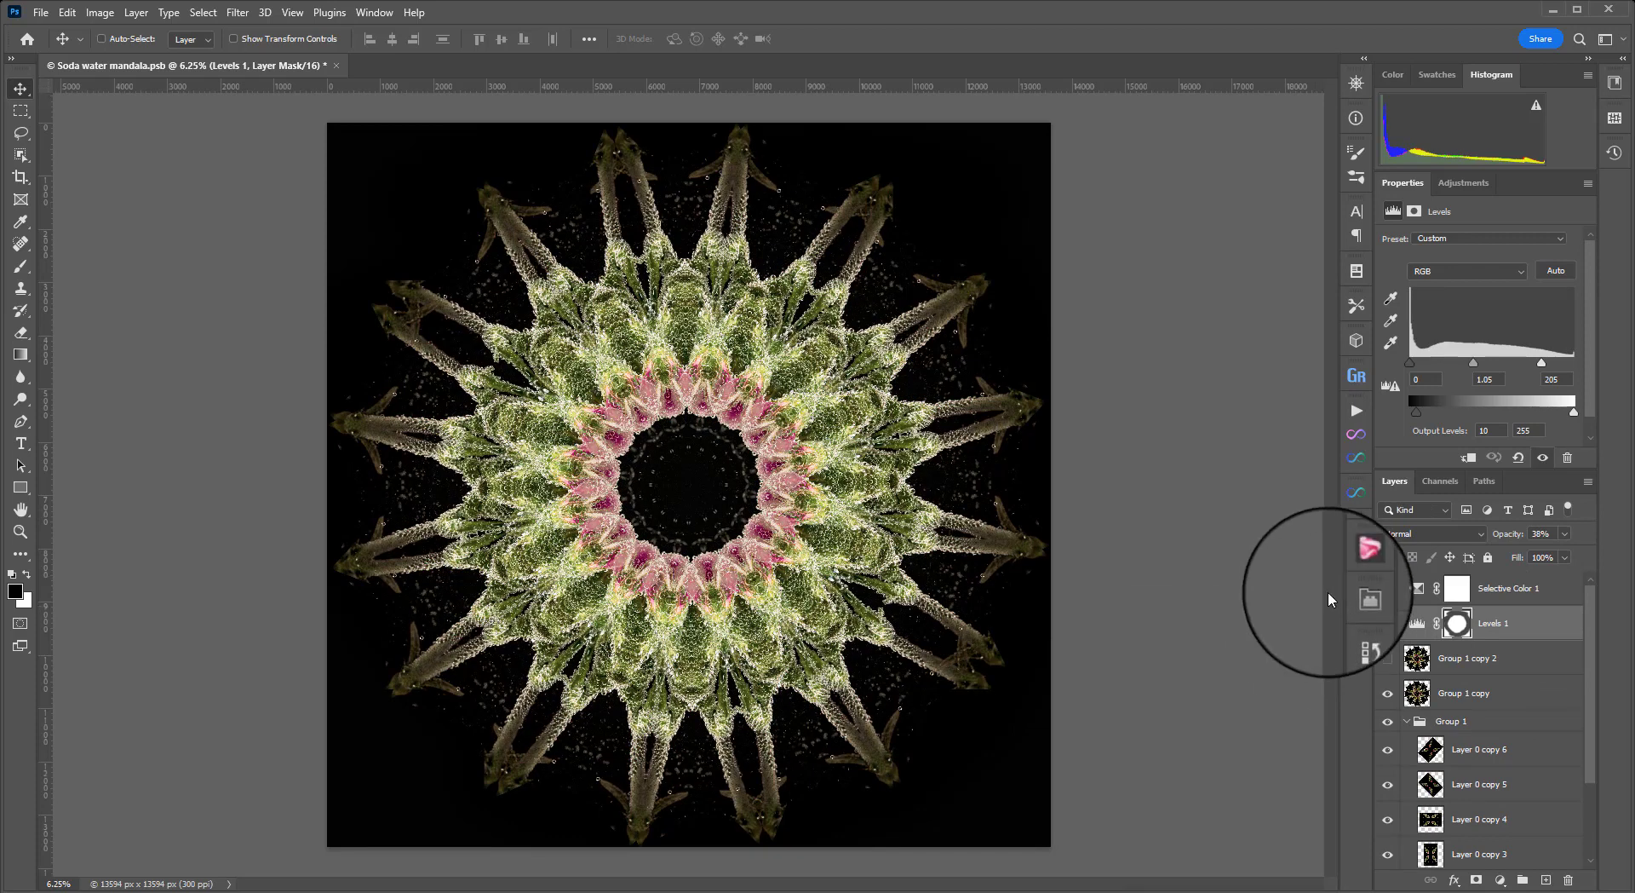
{"action": "left_click", "coordinate": [1615, 10]}
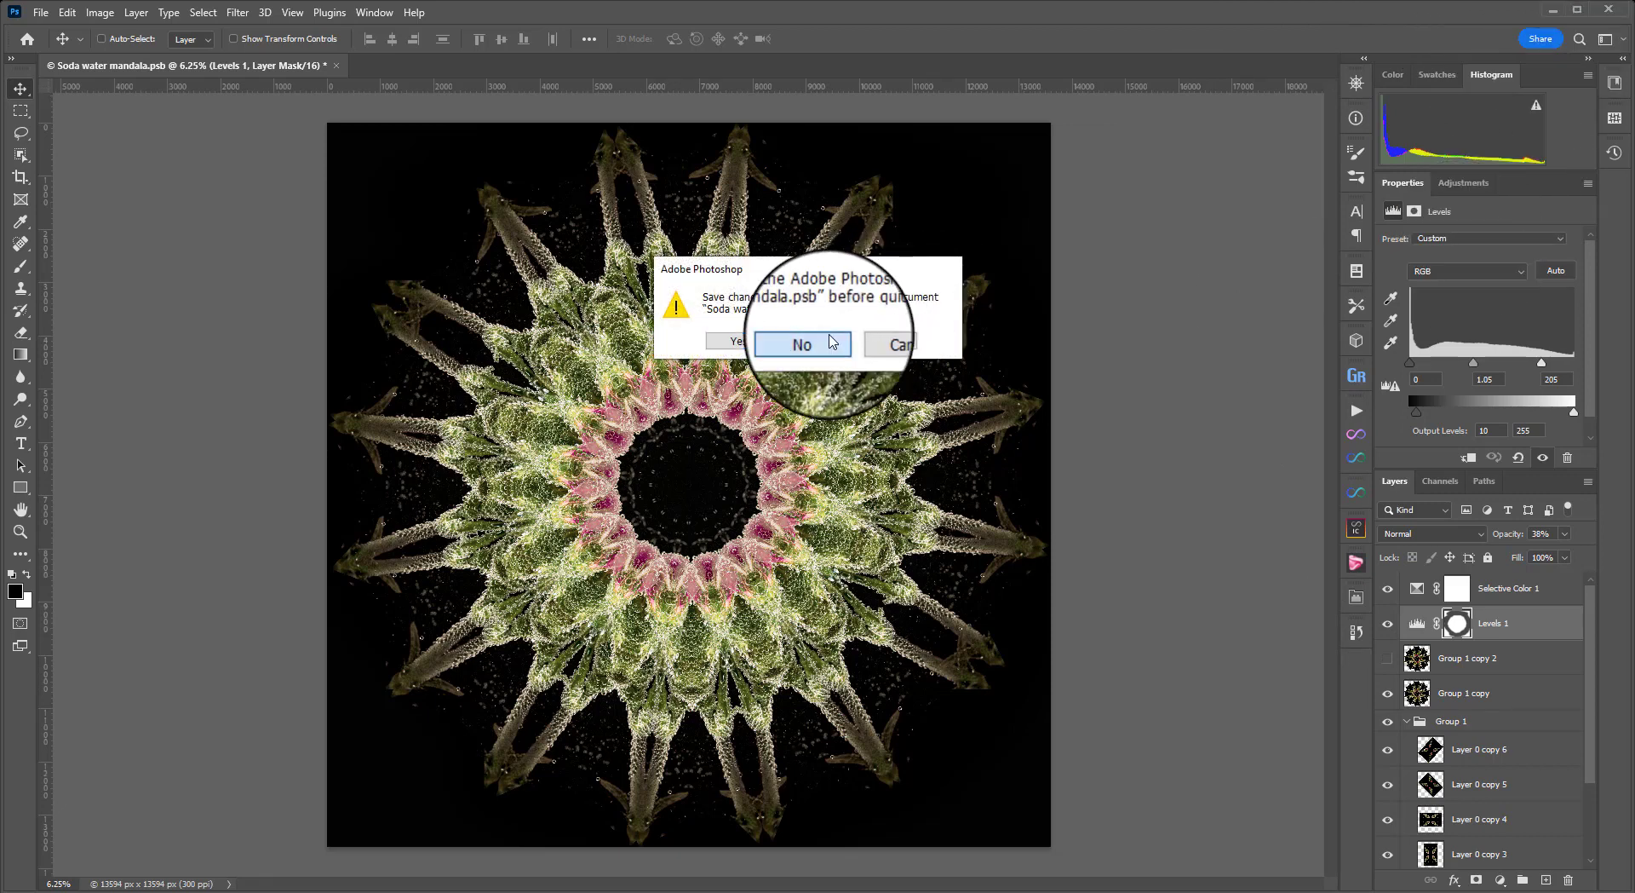
{"action": "left_click", "coordinate": [801, 342]}
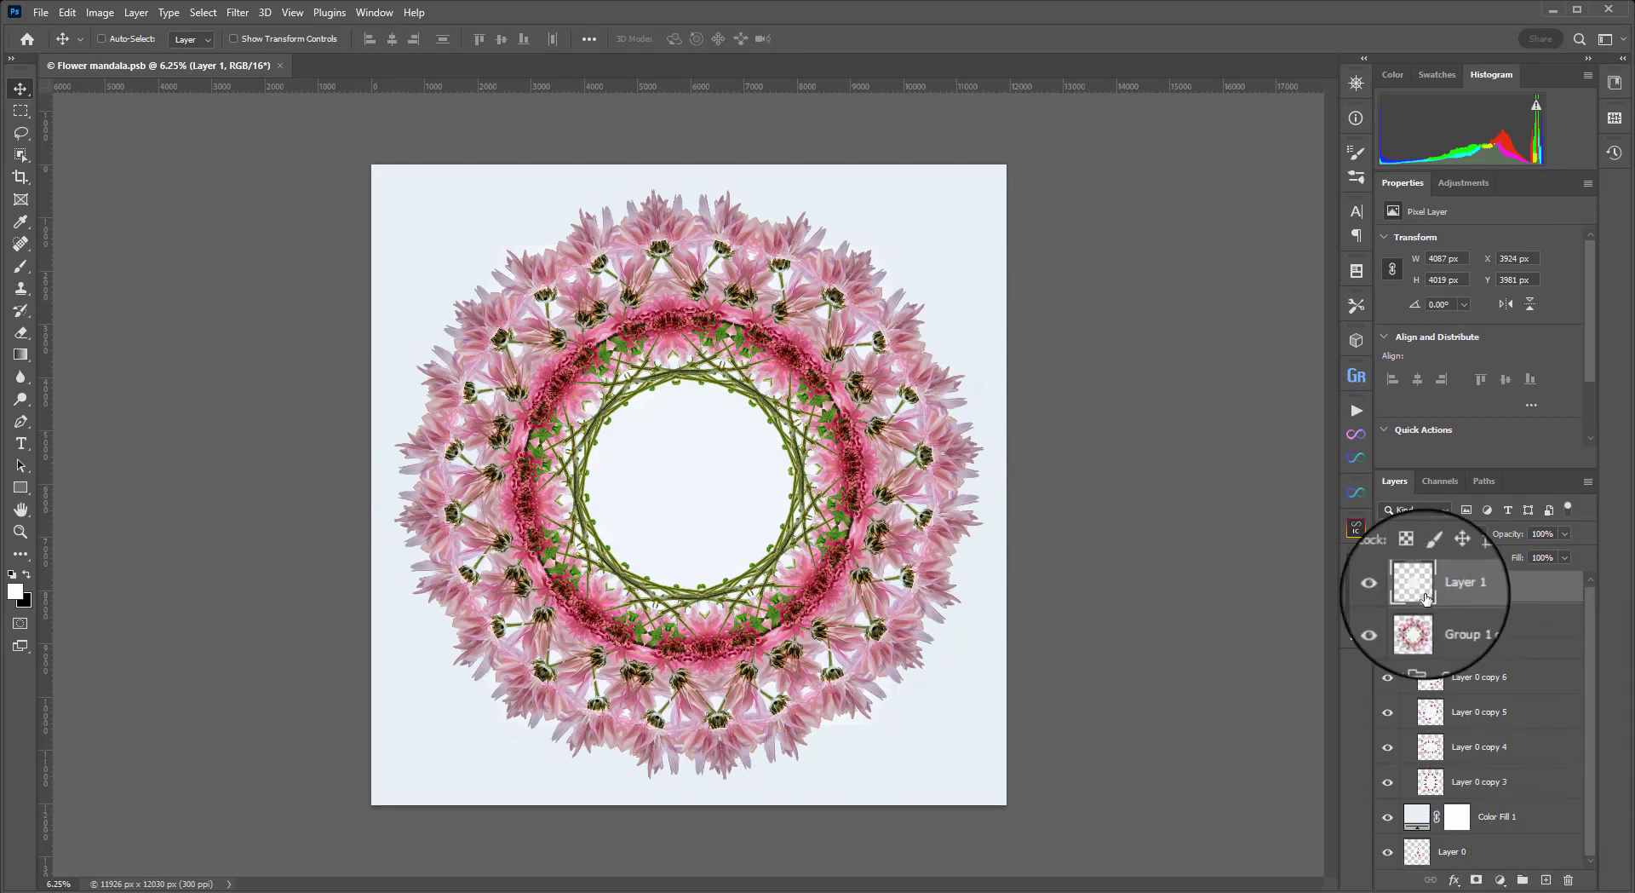
In the Flower mandala document, isolate the Layer 0 source photo, and show Color Fill 1 and Layer 0 copy 3 through copy 6 above it
{"action": "left_click_drag", "start_coordinate": [1388, 589], "coordinate": [1387, 816]}
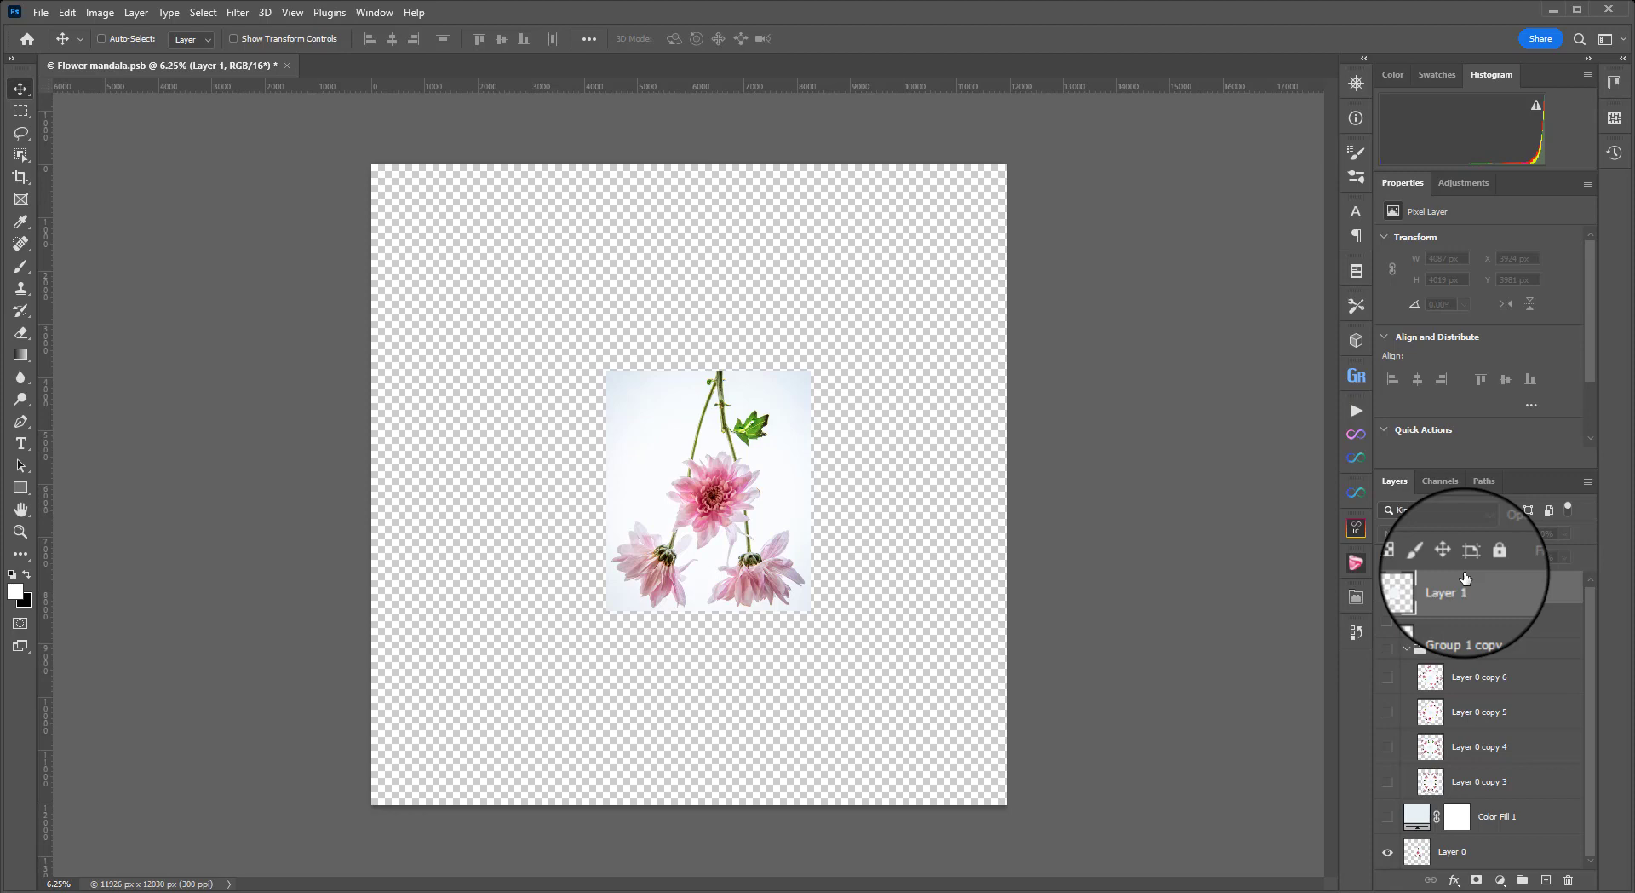
{"action": "left_click", "coordinate": [1386, 818]}
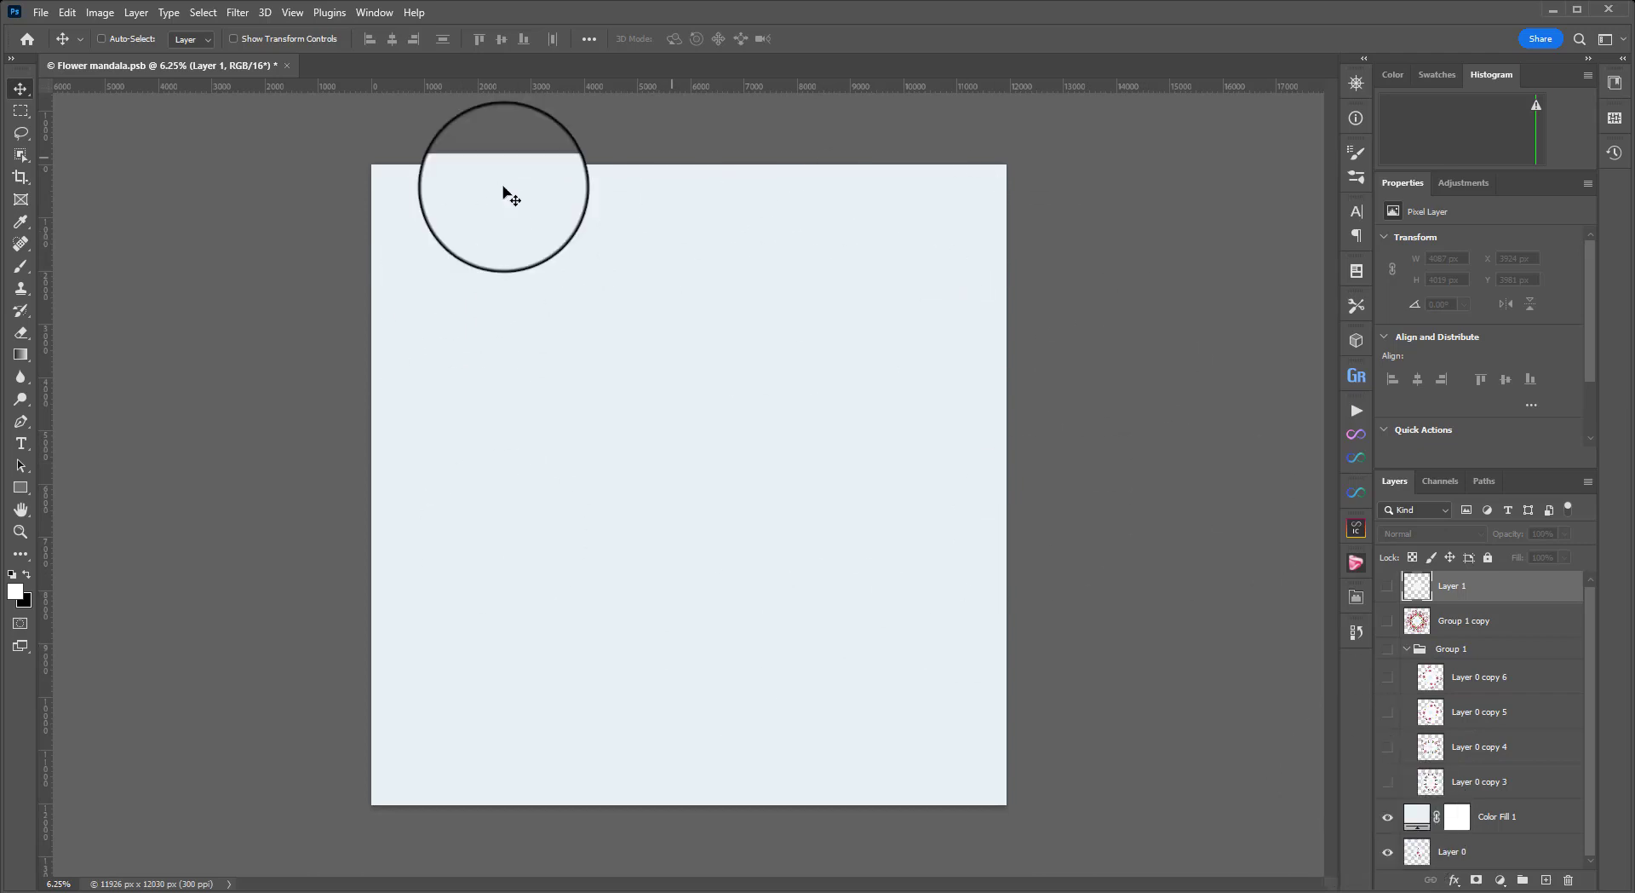
{"action": "left_click", "coordinate": [1388, 782]}
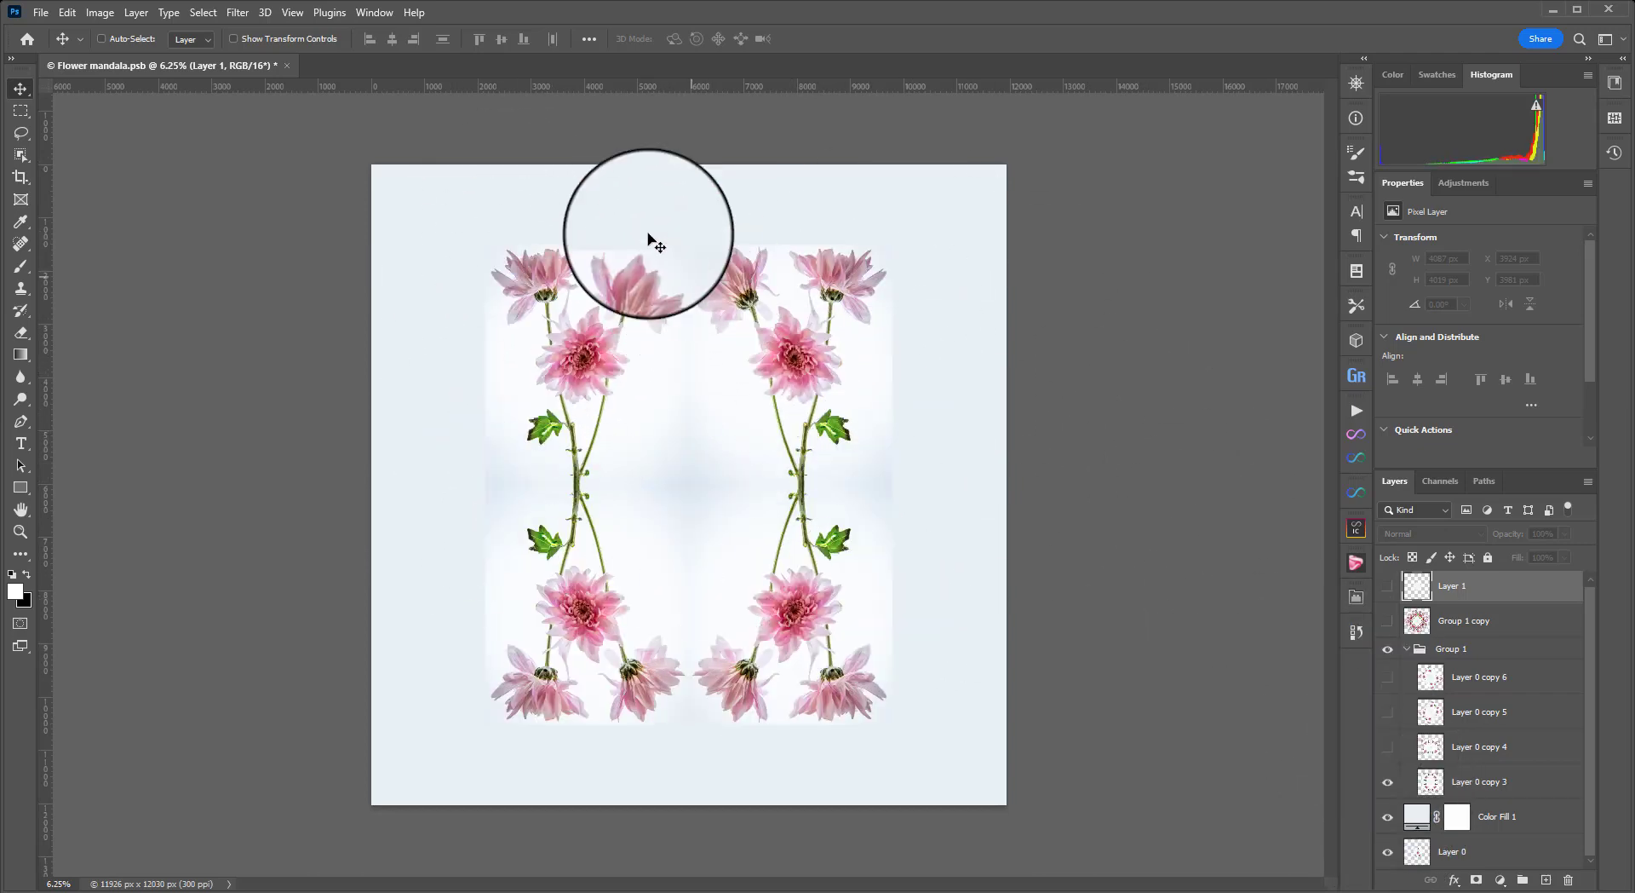
{"action": "left_click", "coordinate": [1387, 747]}
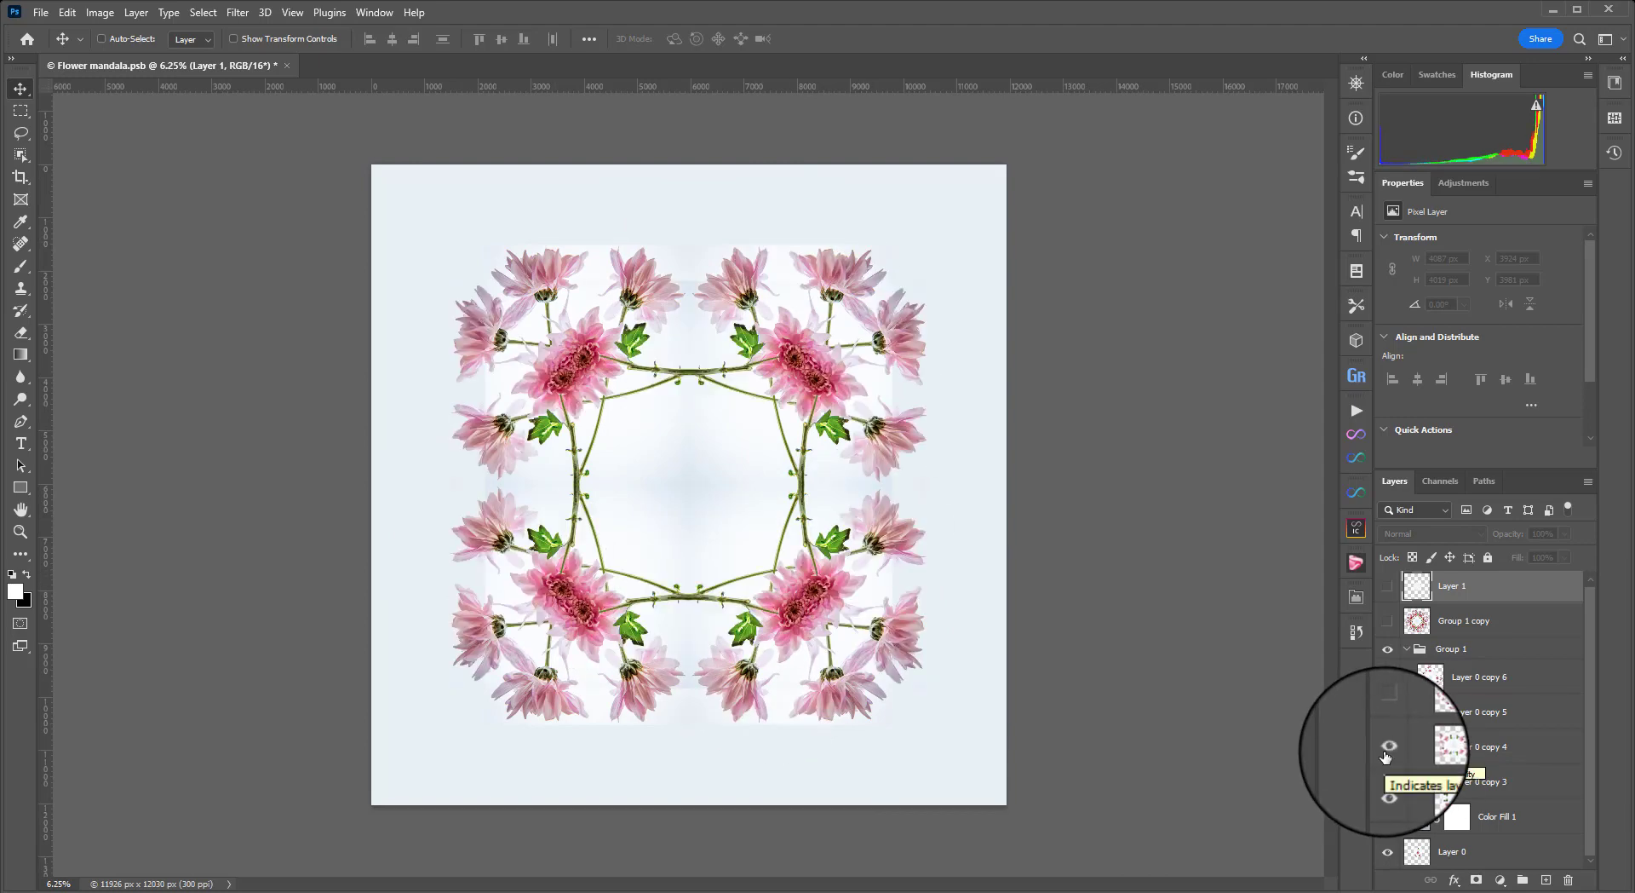
{"action": "left_click", "coordinate": [1388, 713]}
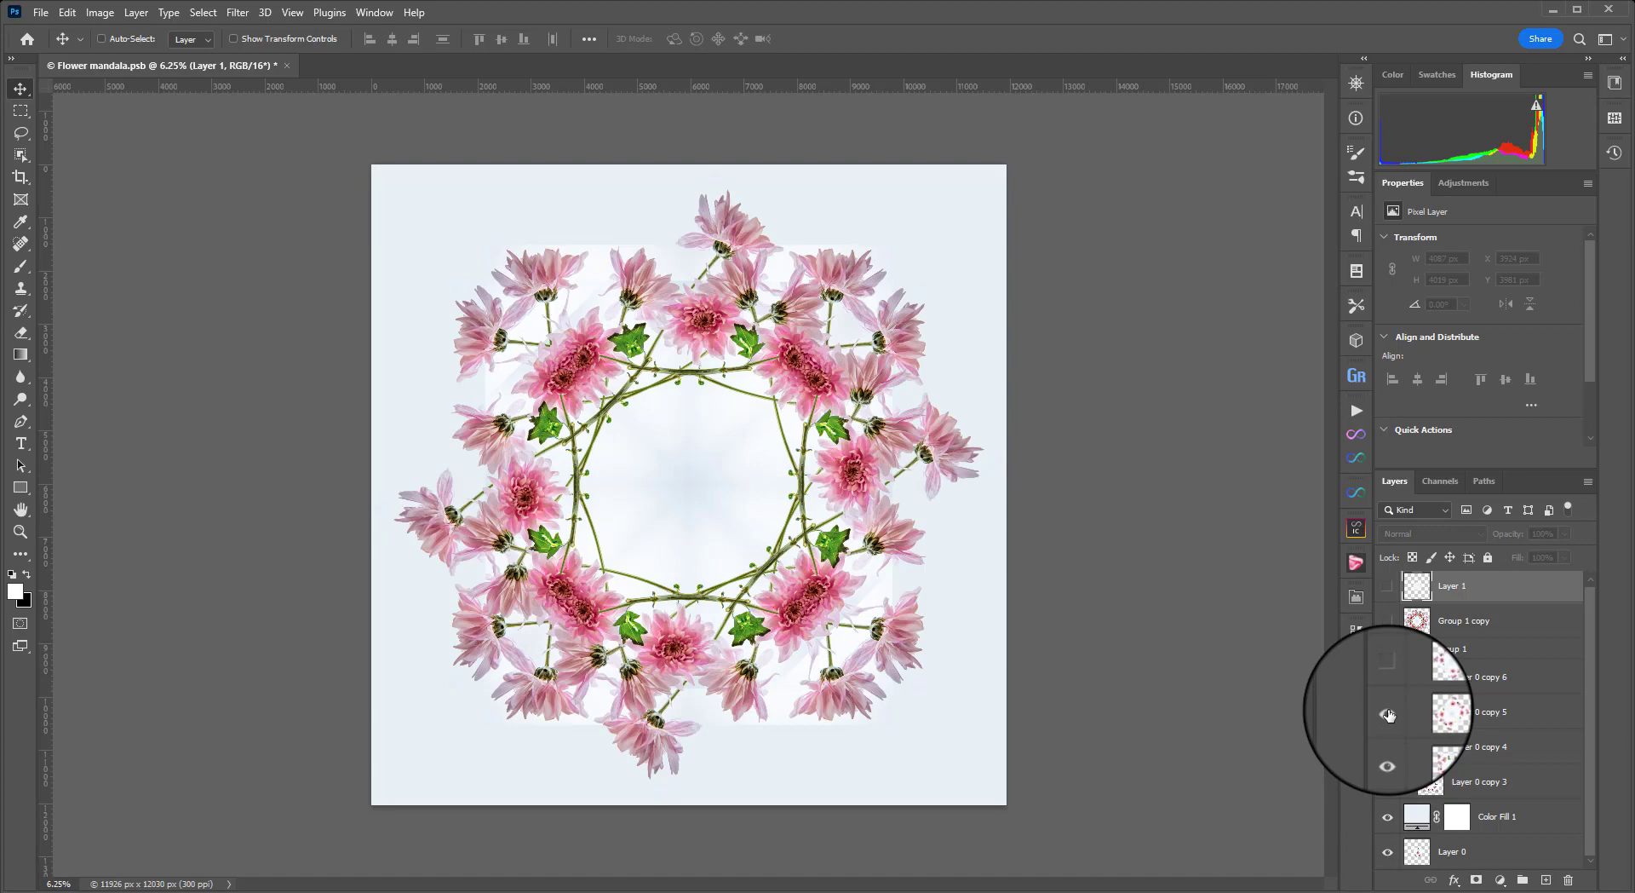
{"action": "left_click", "coordinate": [1388, 679]}
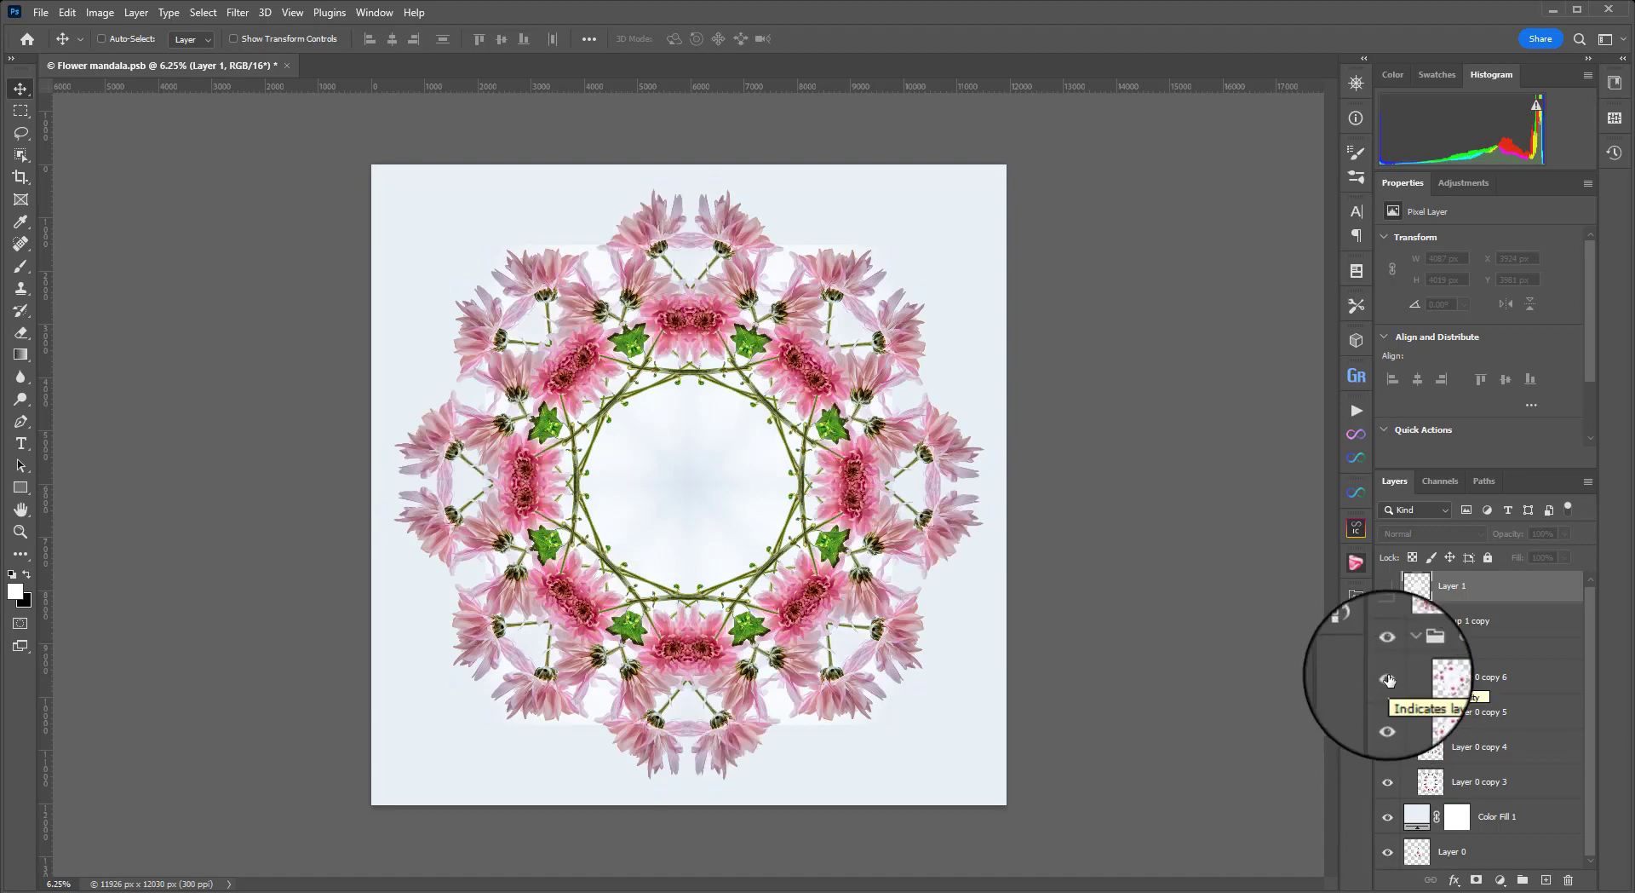
Show Group 1 copy, compare the mandala's center with and without the Layer 1 patch, and hide both layers
{"action": "left_click", "coordinate": [1388, 623]}
{"action": "key", "text": "z"}
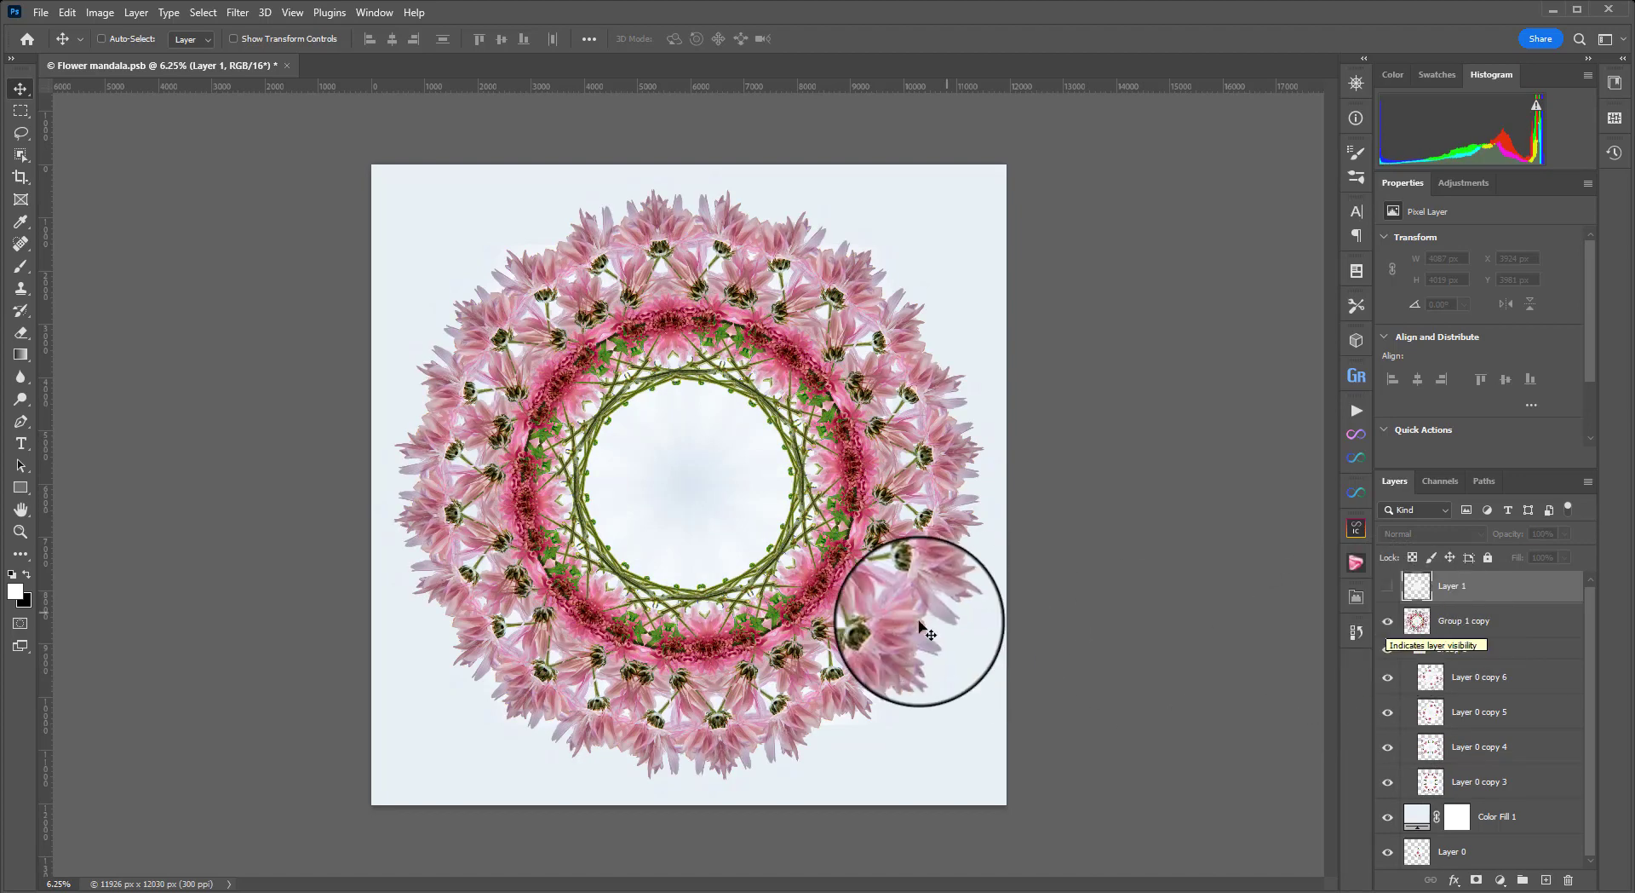
{"action": "left_click", "coordinate": [1388, 588]}
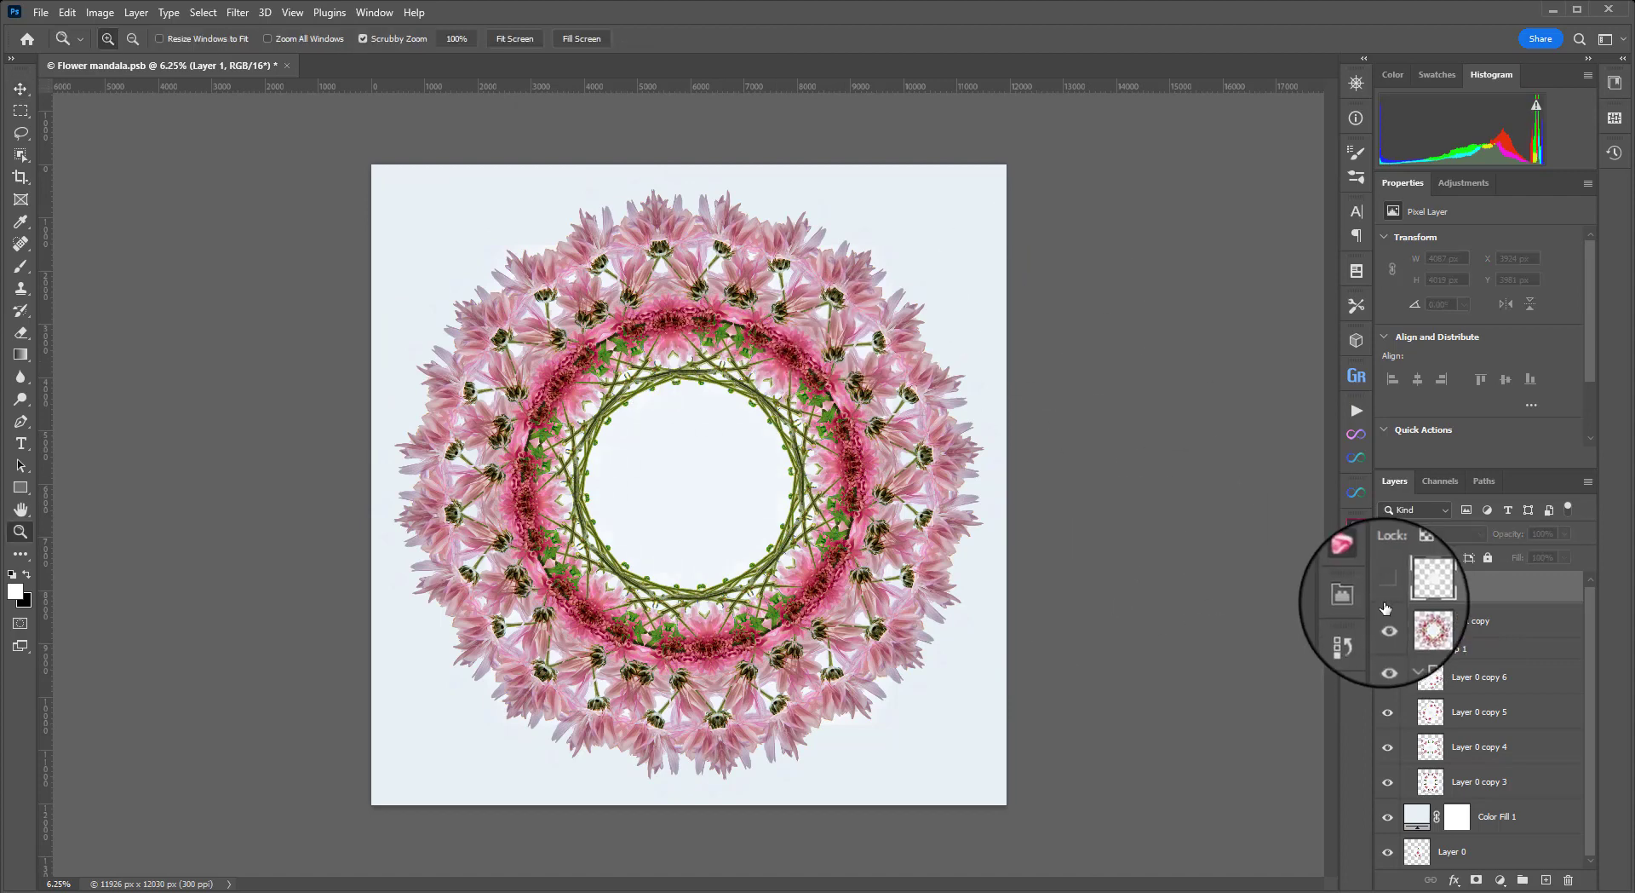
{"action": "left_click", "coordinate": [1388, 587]}
{"action": "left_click", "coordinate": [1387, 623]}
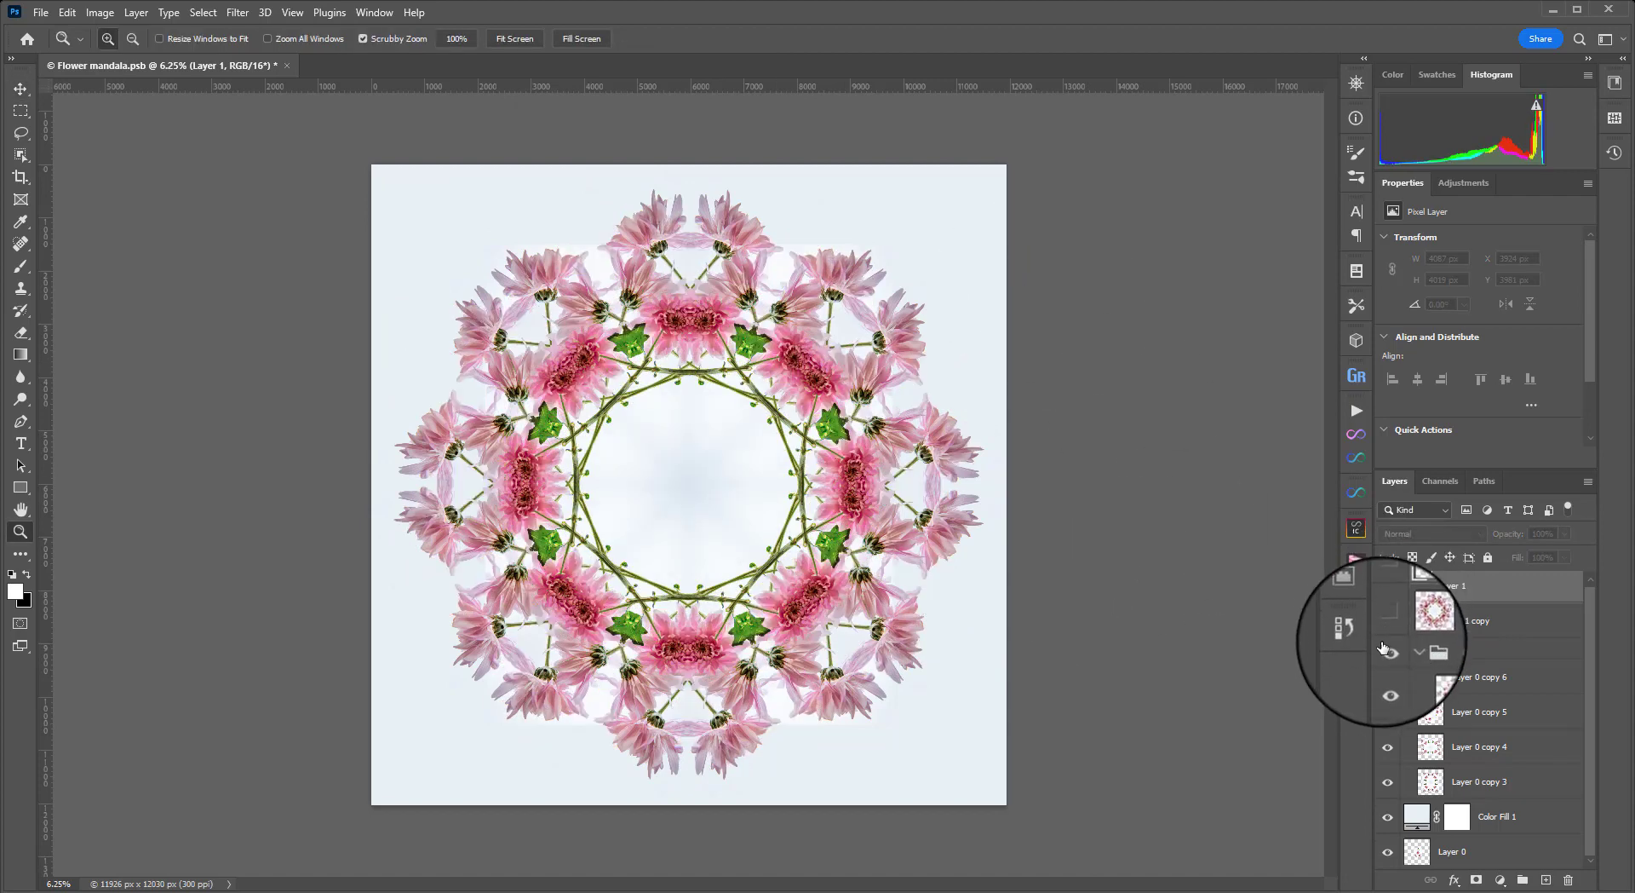
Isolate Layer 0 copy 3 and duplicate it into a new document
{"action": "left_click", "coordinate": [1388, 782], "text": "alt"}
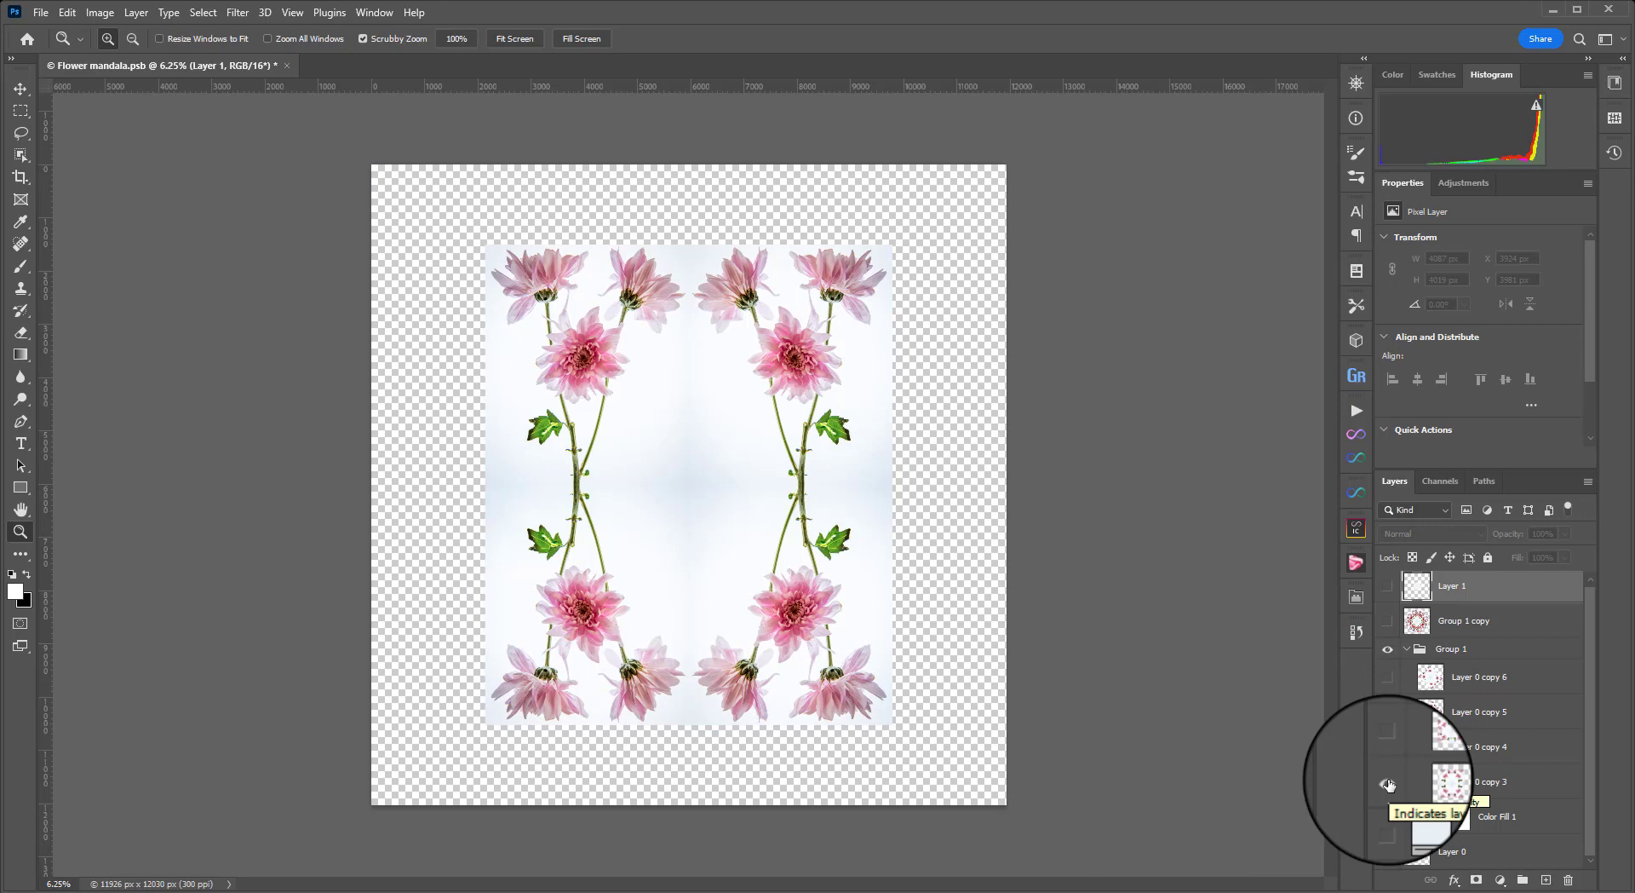
{"action": "right_click", "coordinate": [1499, 781]}
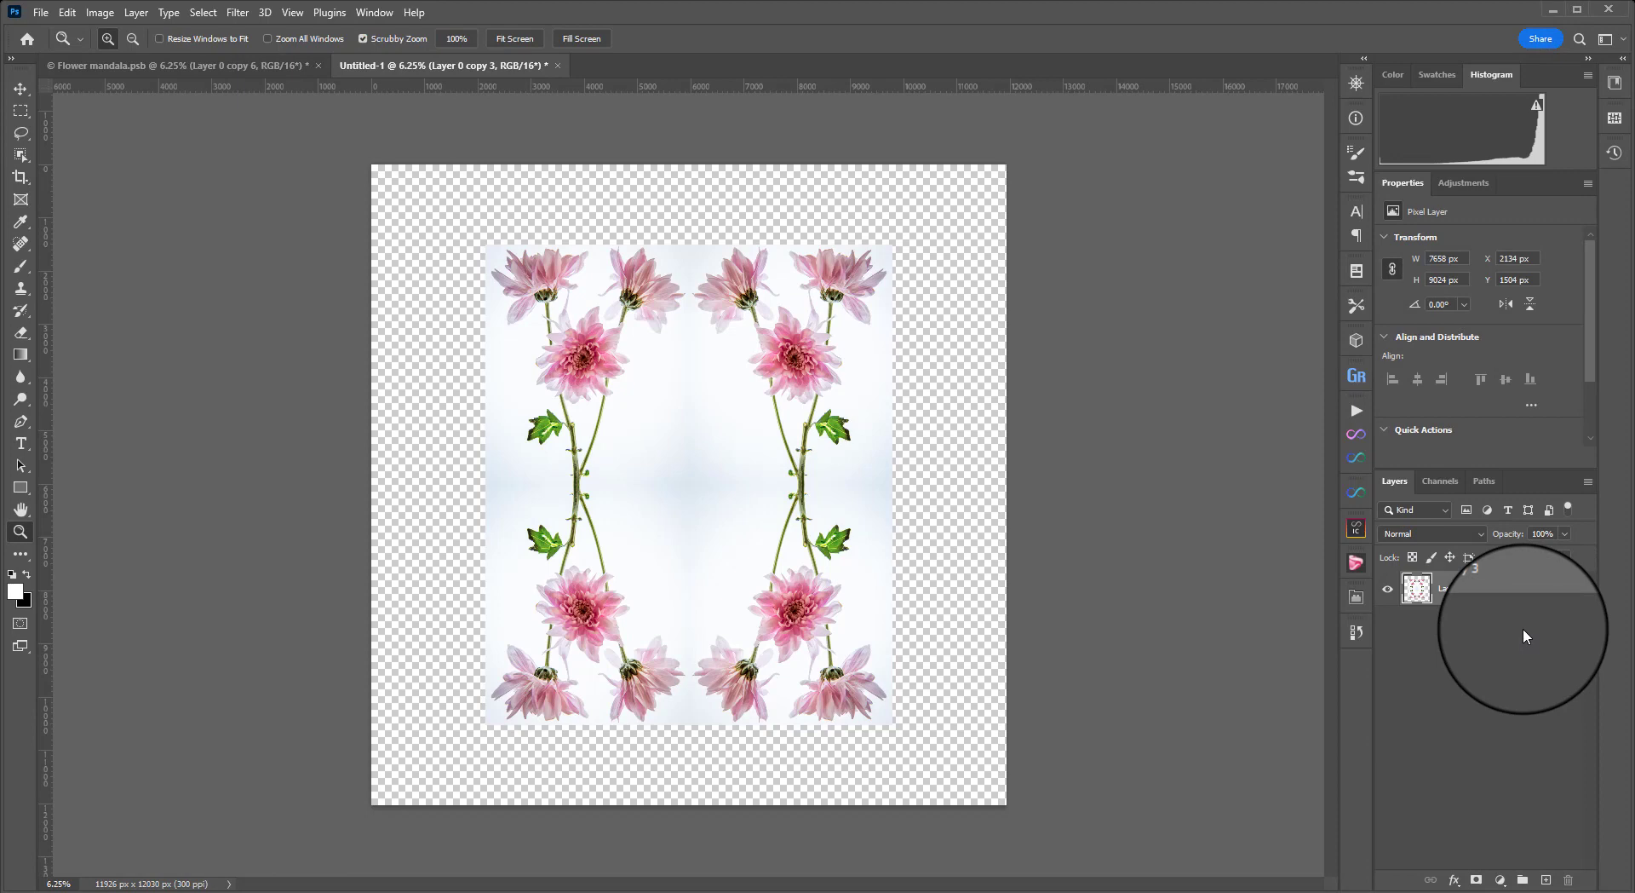
Duplicate Layer 0 copy 3 as a copy rotated 90 degrees with the Darker Color blend mode
{"action": "key", "text": "ctrl+j"}
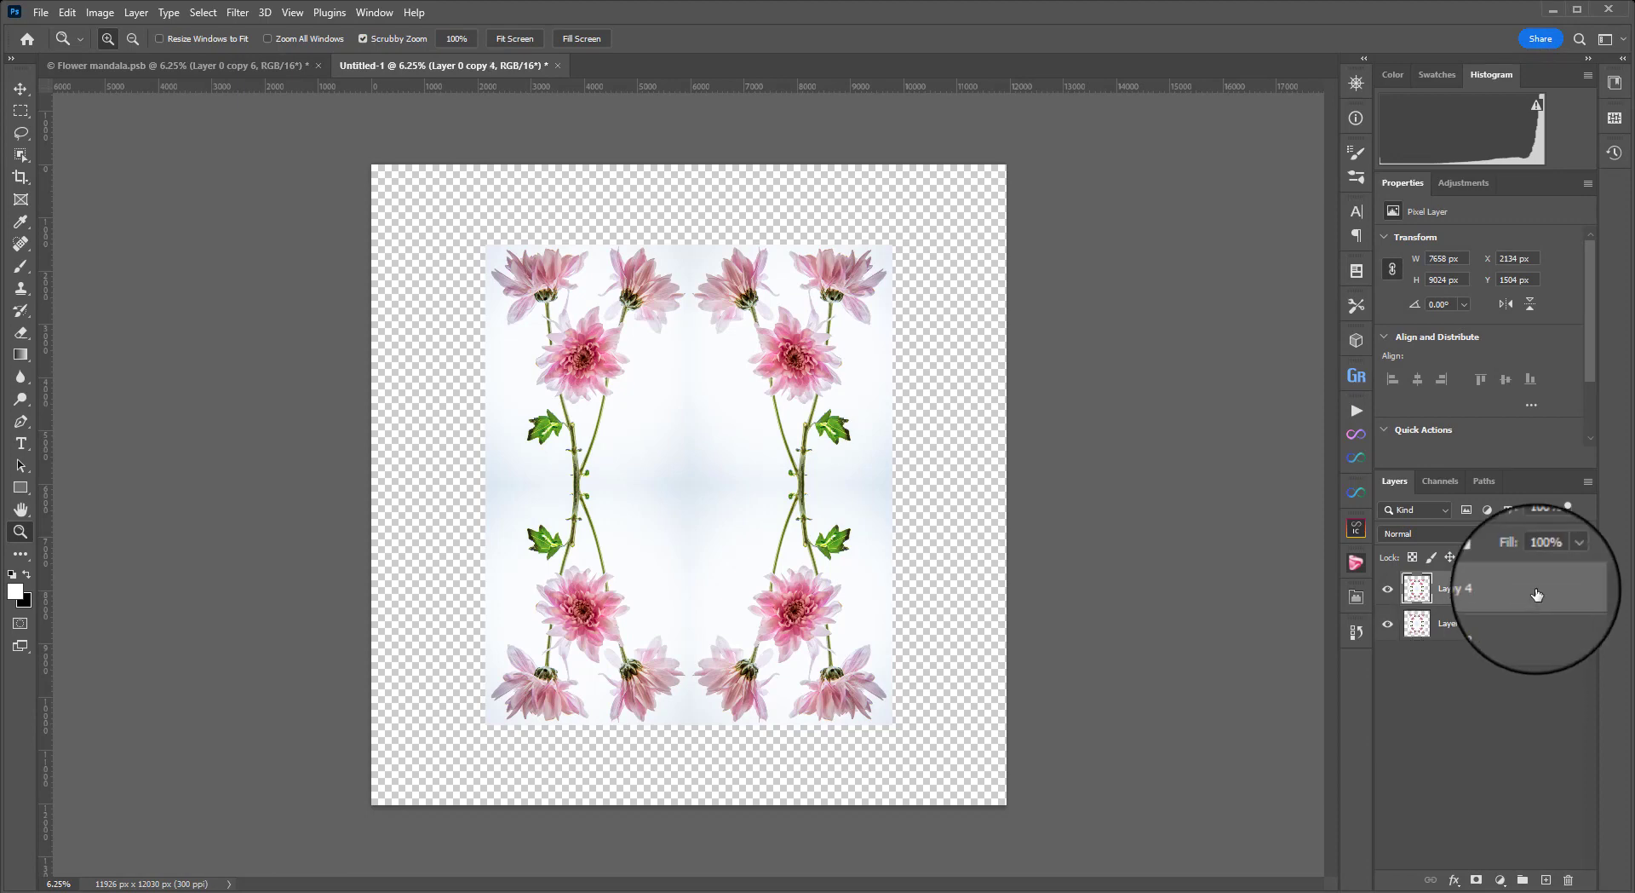
{"action": "key", "text": "ctrl+t"}
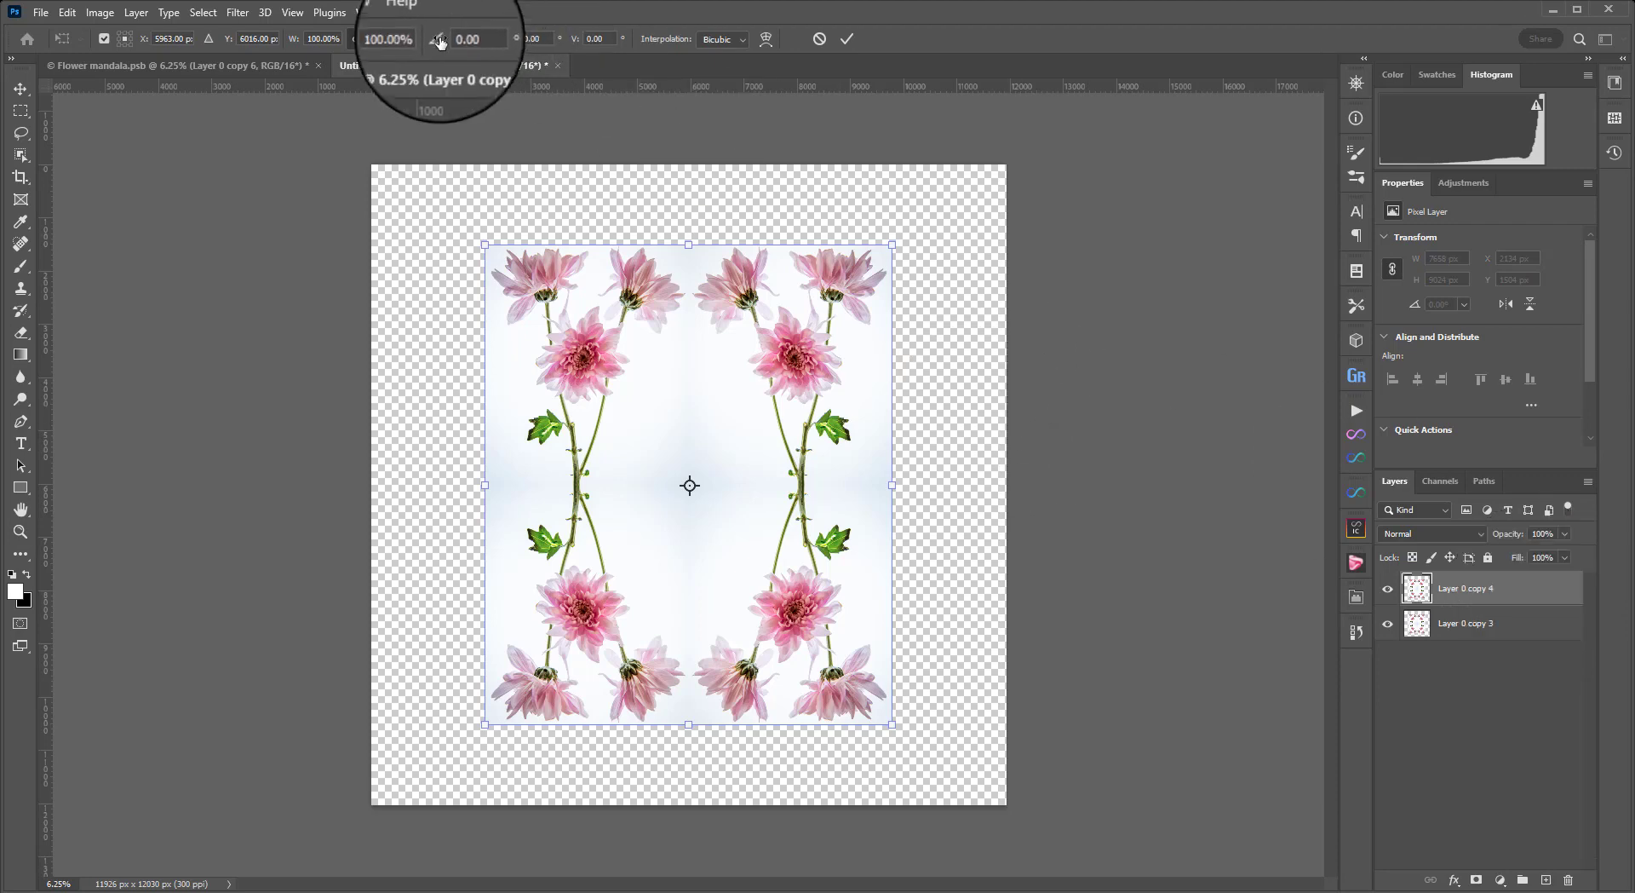
{"action": "left_click", "coordinate": [481, 39]}
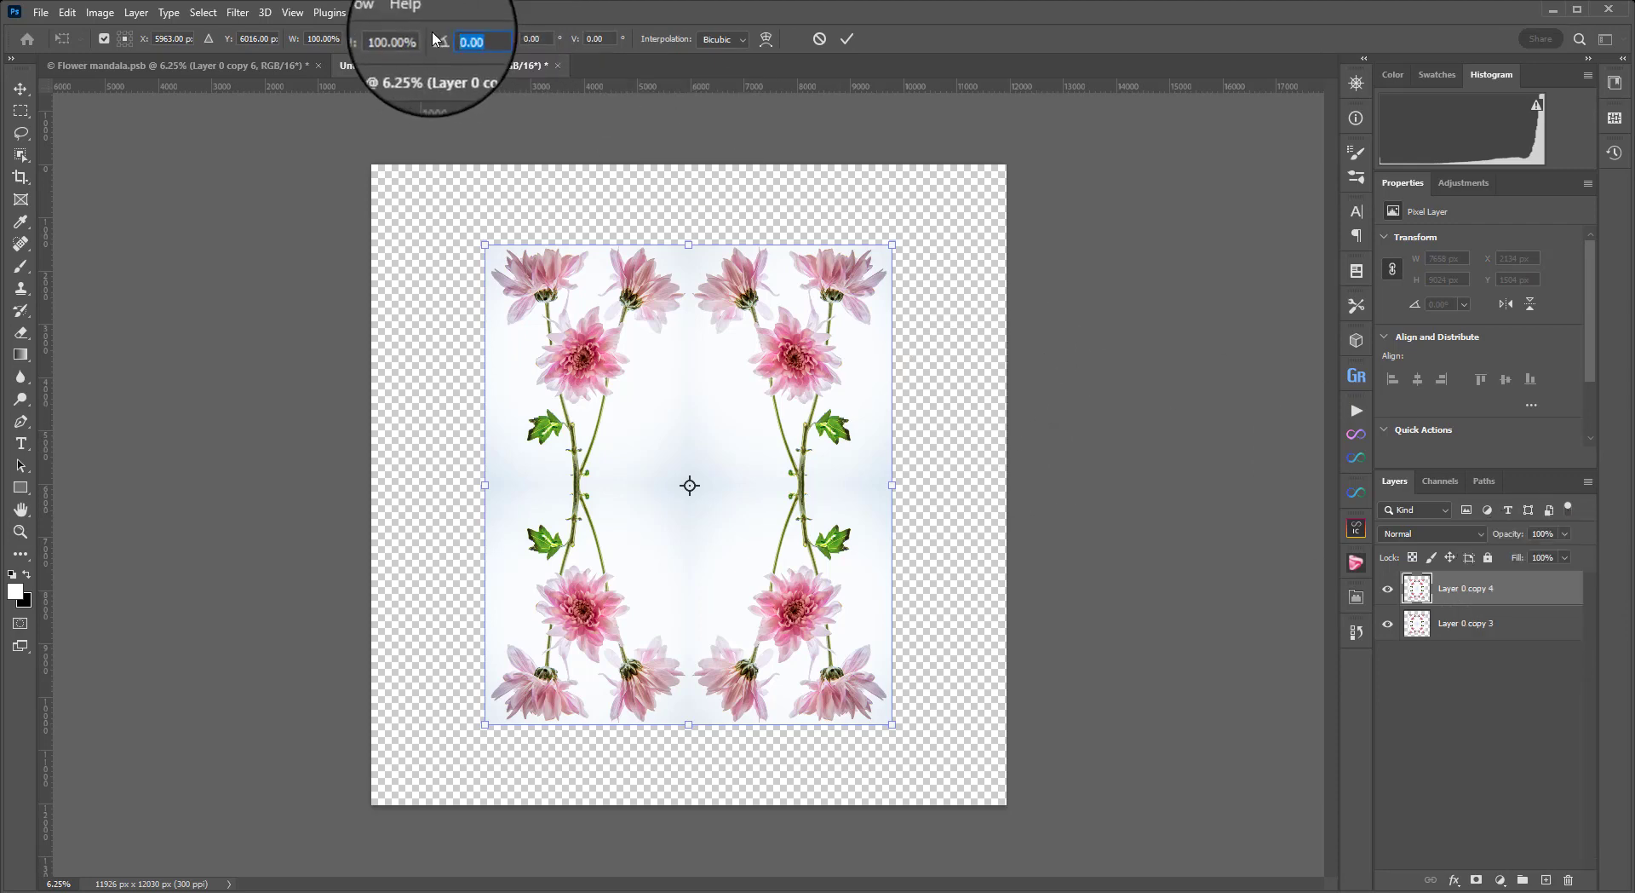
{"action": "type", "text": "90"}
{"action": "key", "text": "Return"}
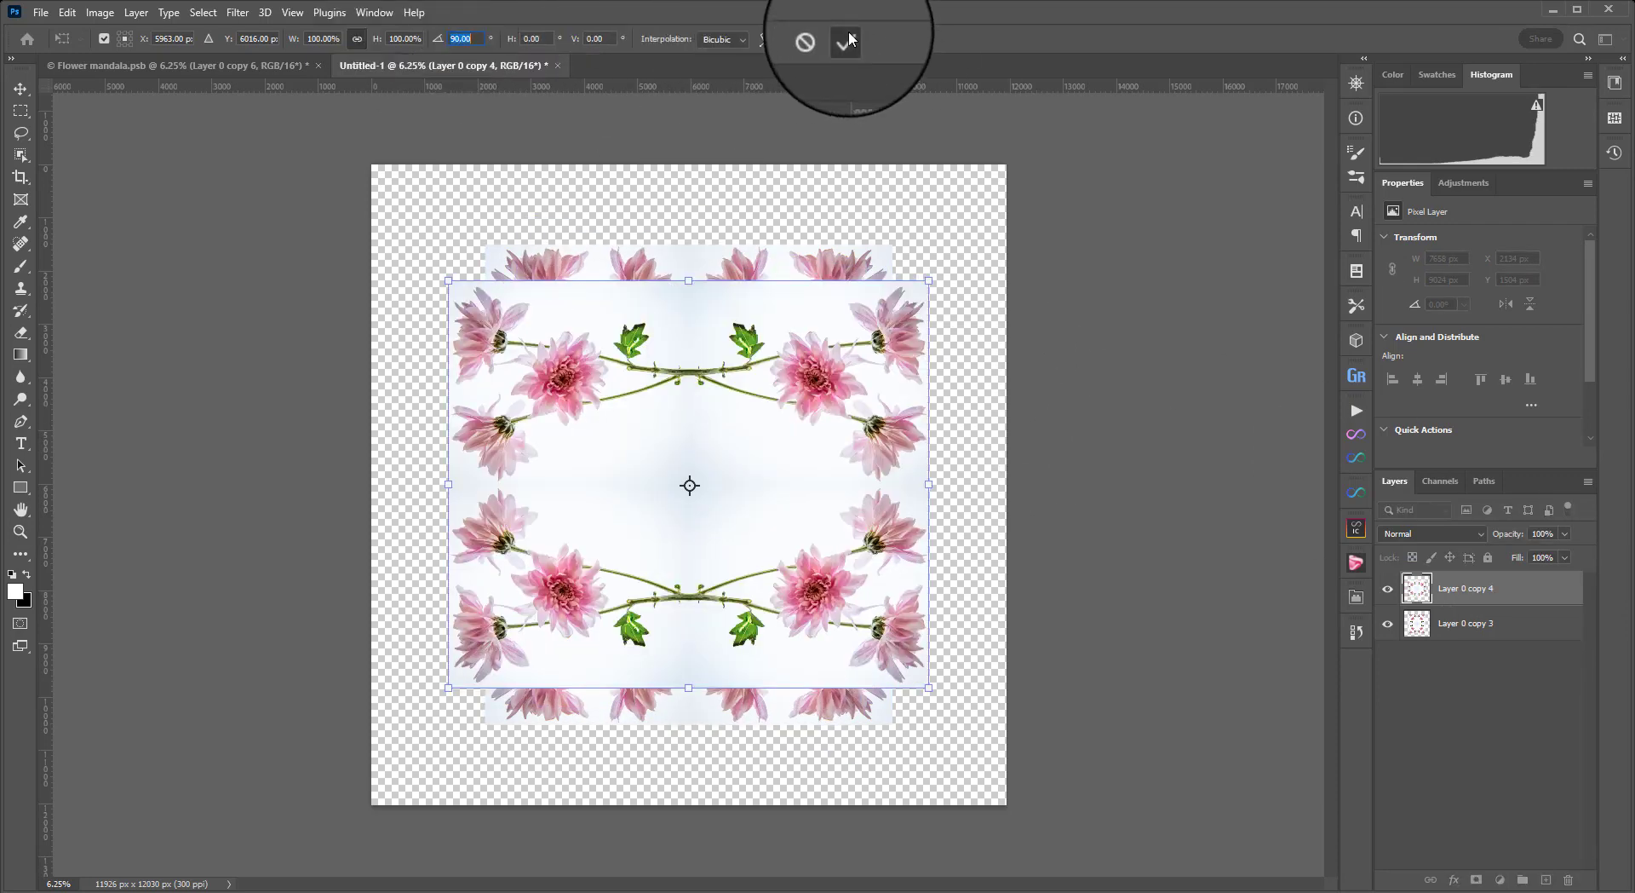
{"action": "left_click", "coordinate": [849, 38]}
{"action": "left_click", "coordinate": [1479, 534]}
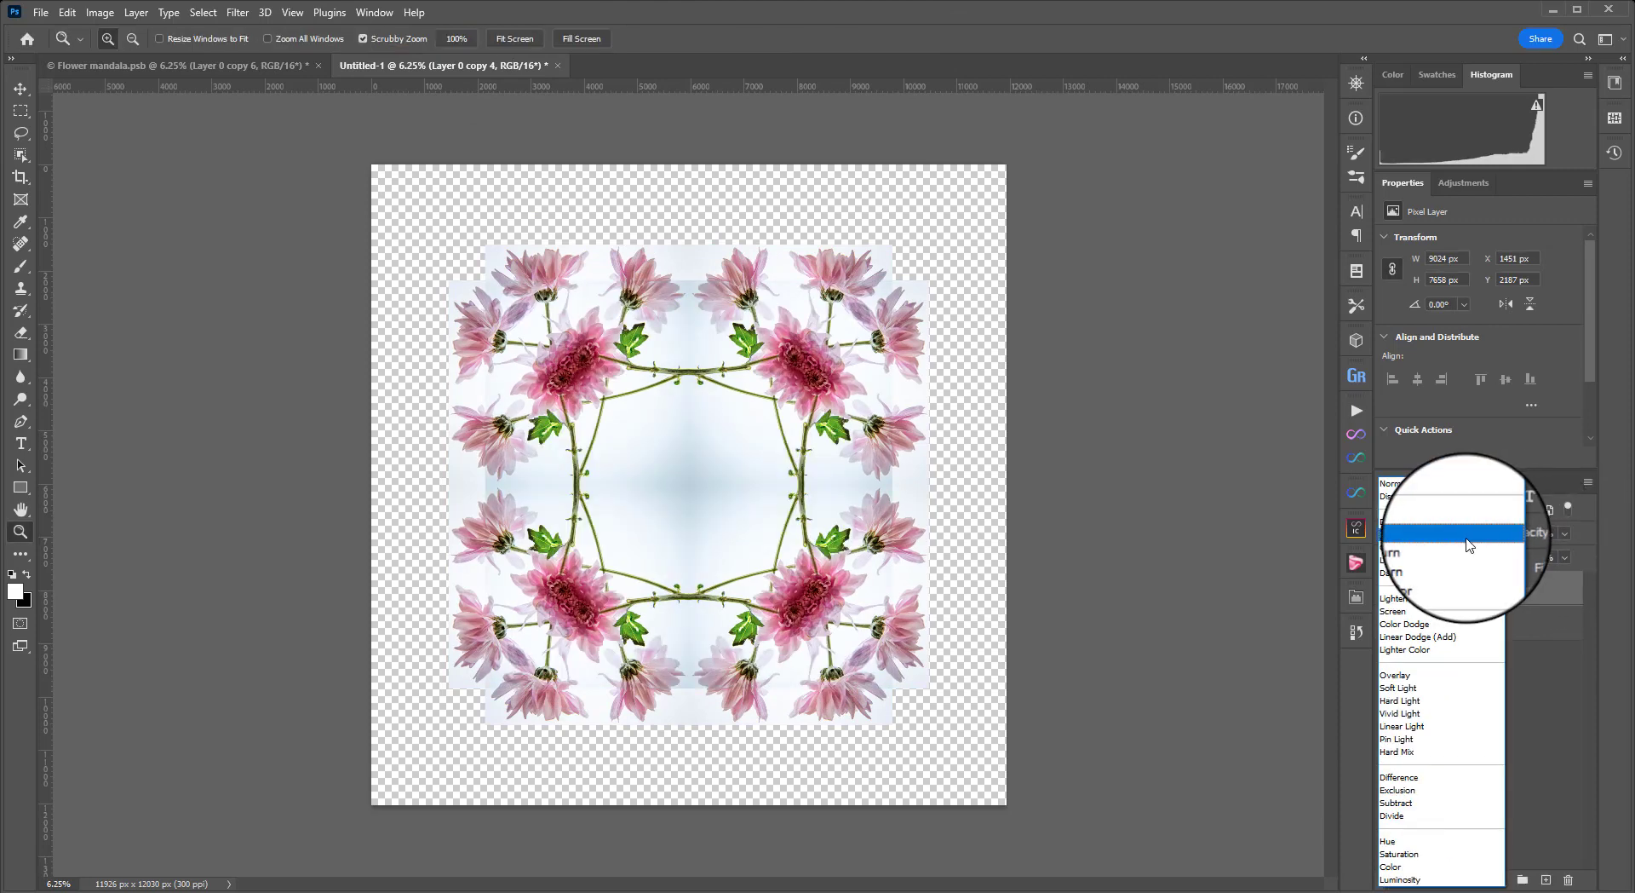
{"action": "left_click", "coordinate": [1449, 571]}
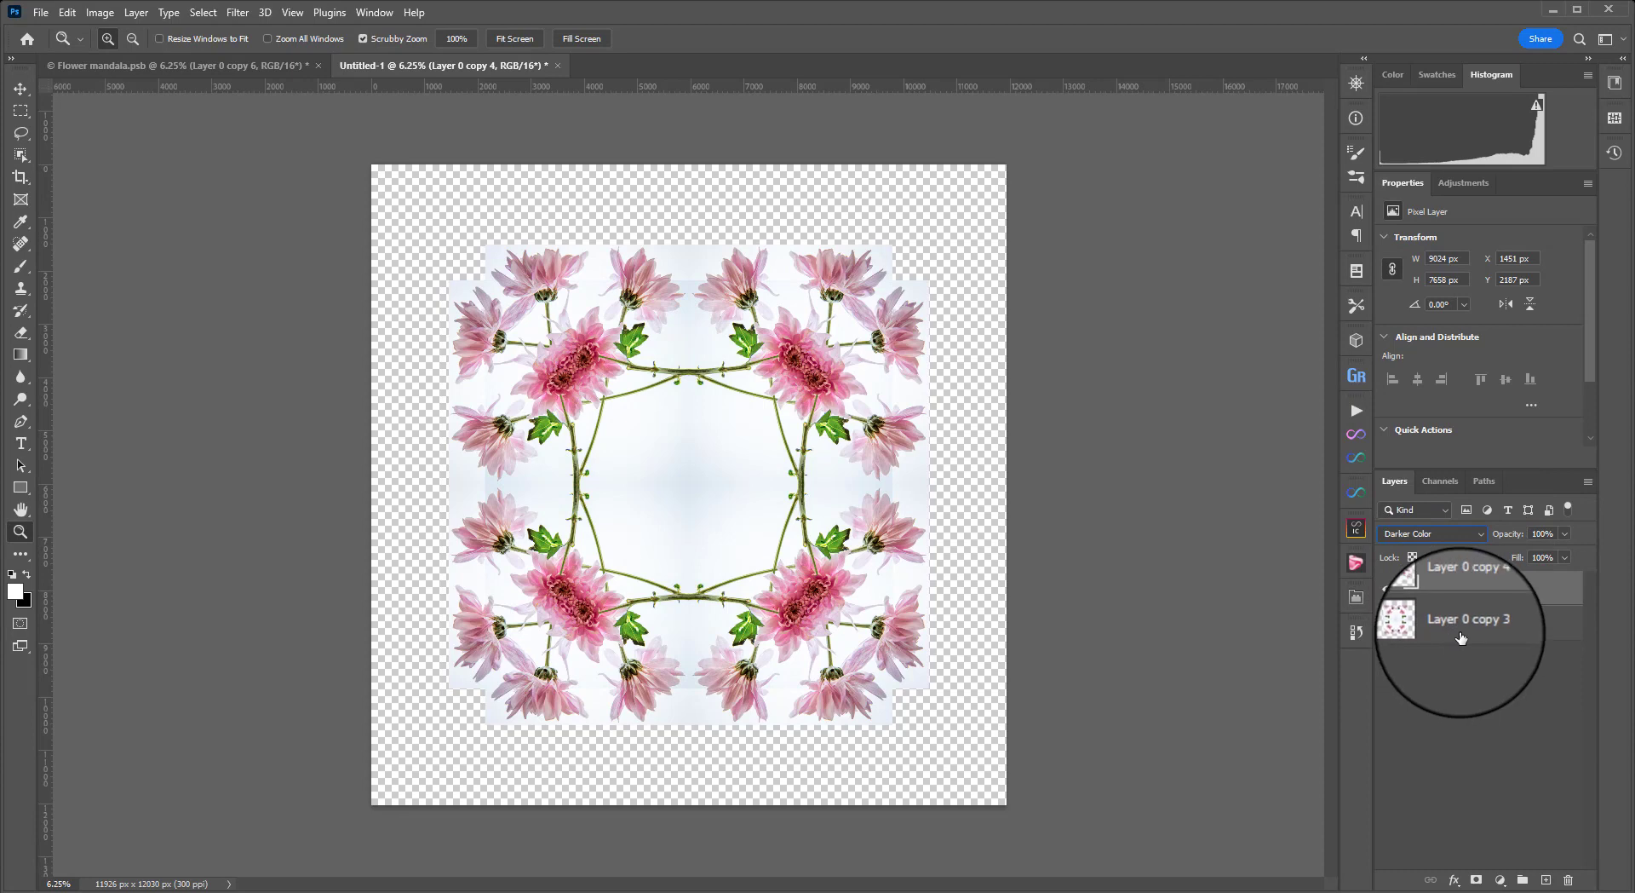
Add a second duplicate of Layer 0 copy 3, rotated 45 degrees and blended with Darker Color
{"action": "left_click", "coordinate": [1503, 630]}
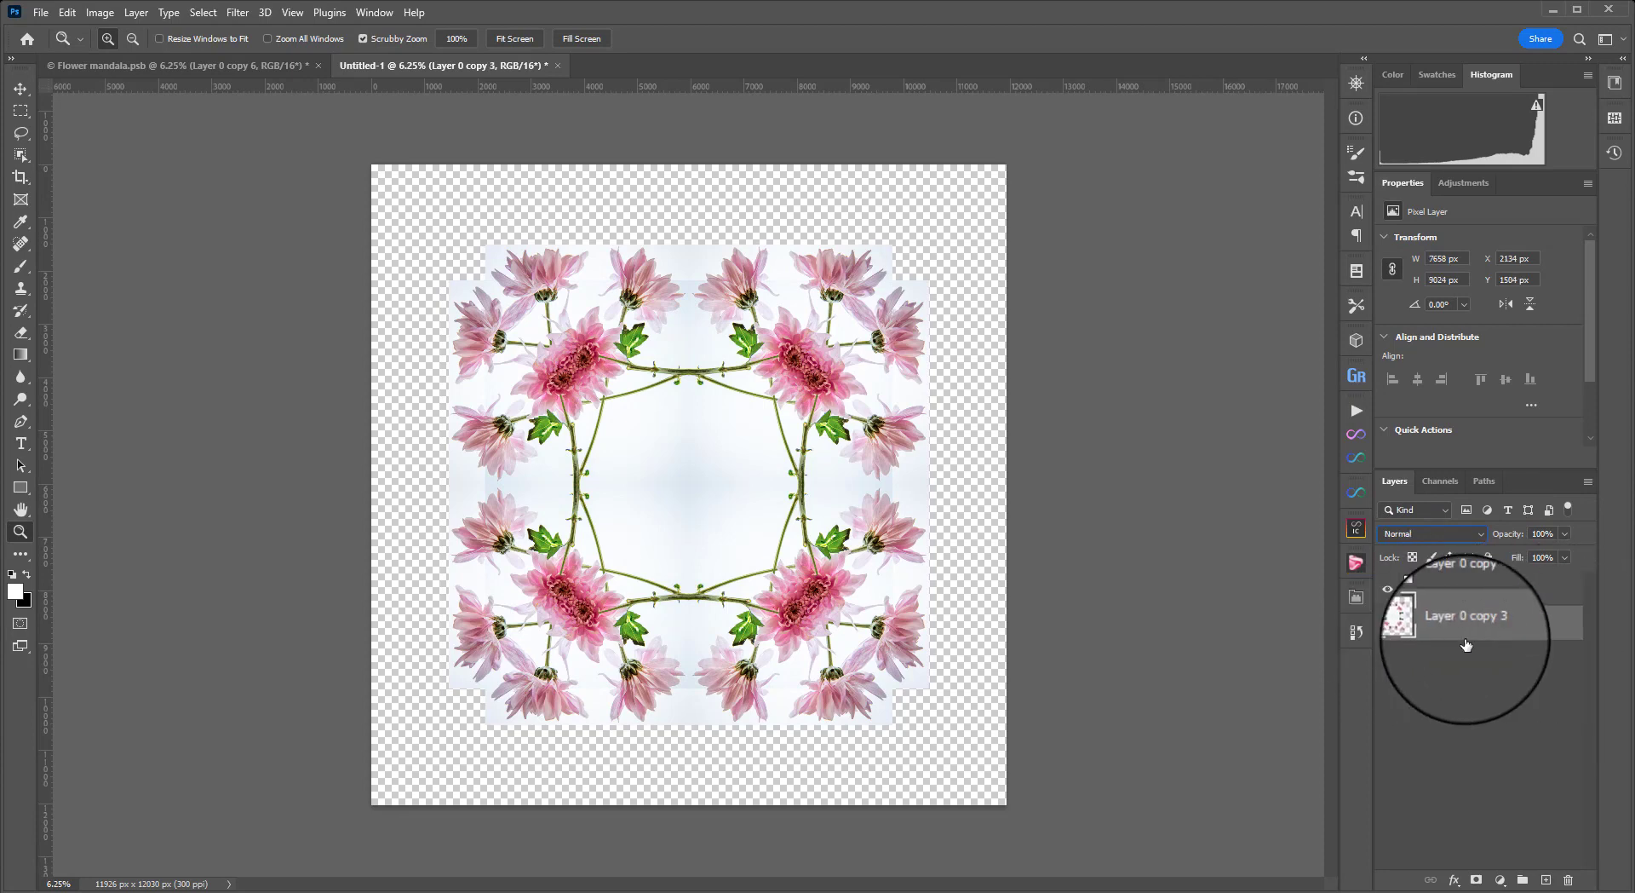
{"action": "key", "text": "ctrl+j"}
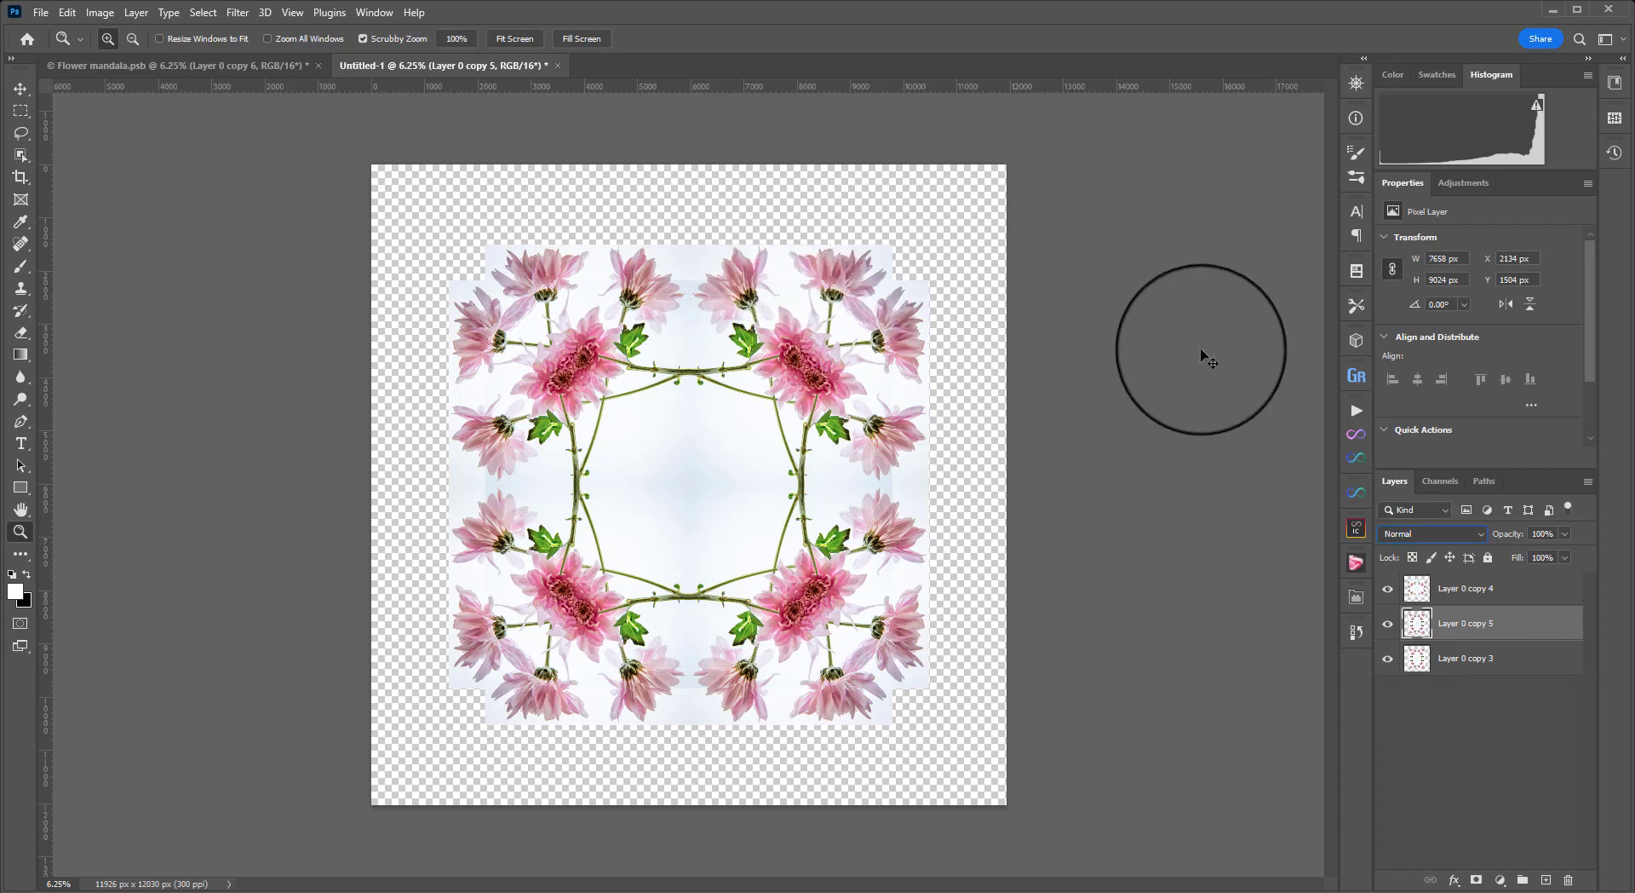
{"action": "key", "text": "ctrl+t"}
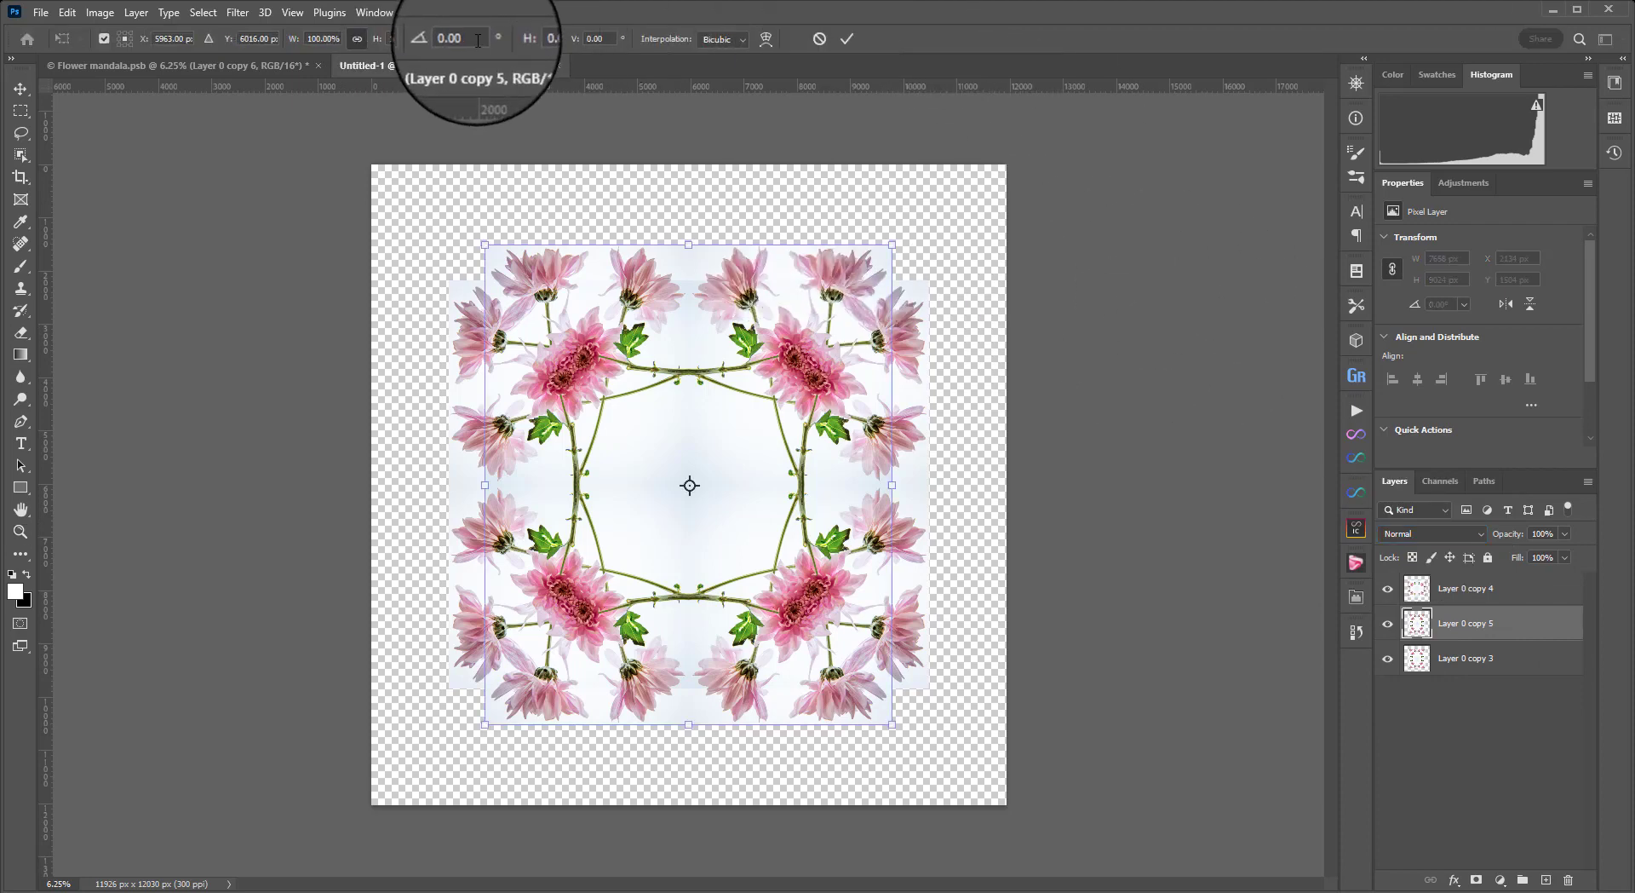
{"action": "left_click", "coordinate": [437, 41]}
{"action": "type", "text": "45"}
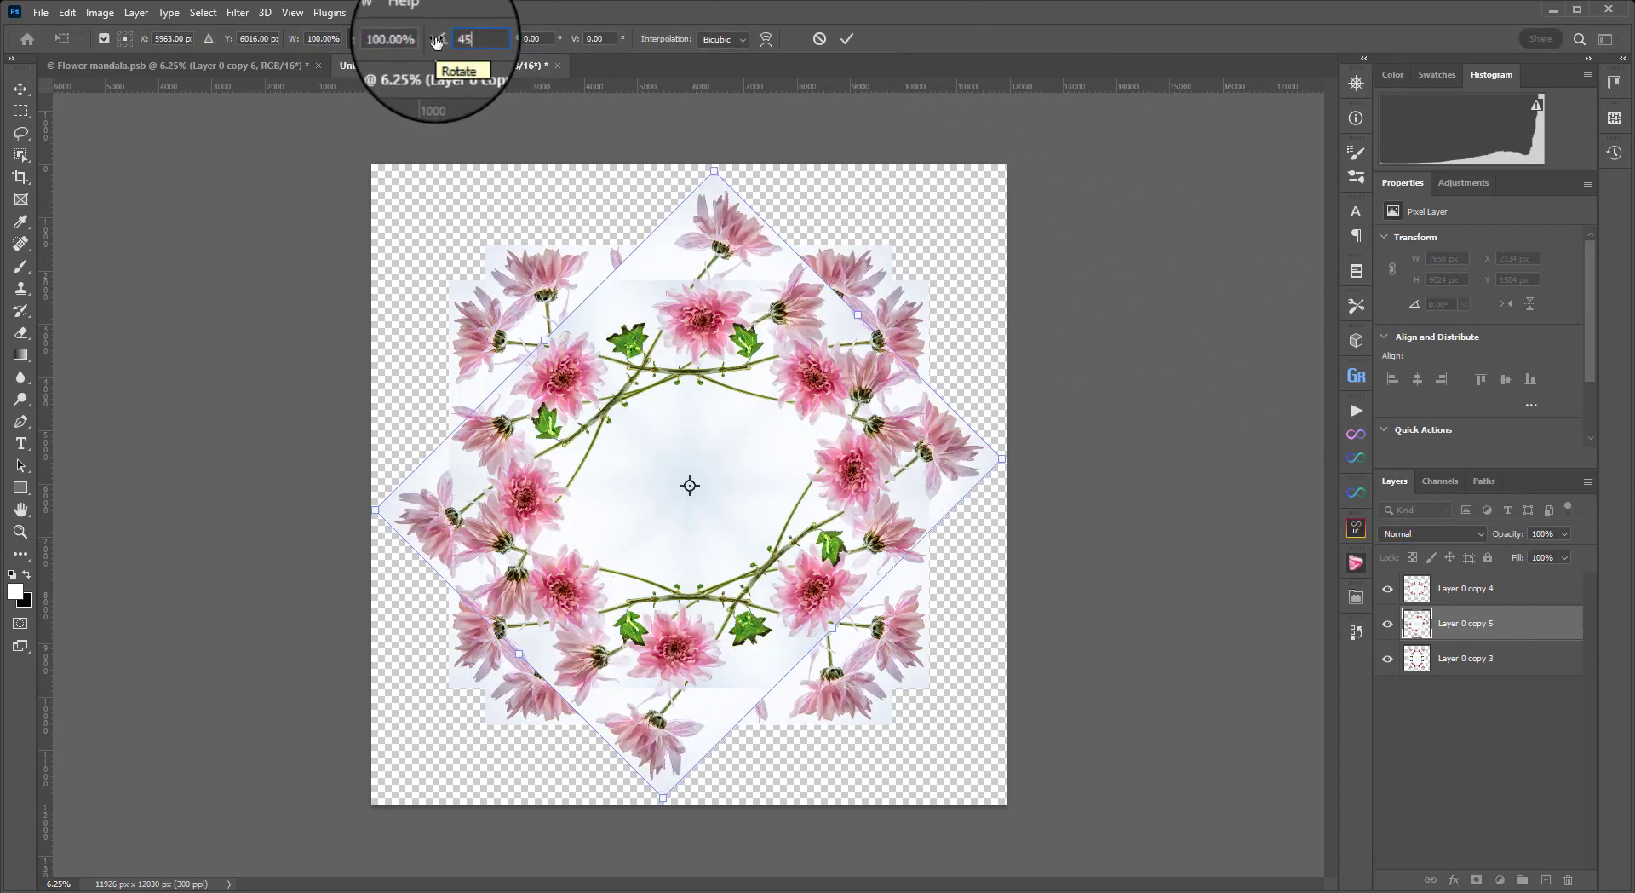
{"action": "left_click", "coordinate": [828, 43]}
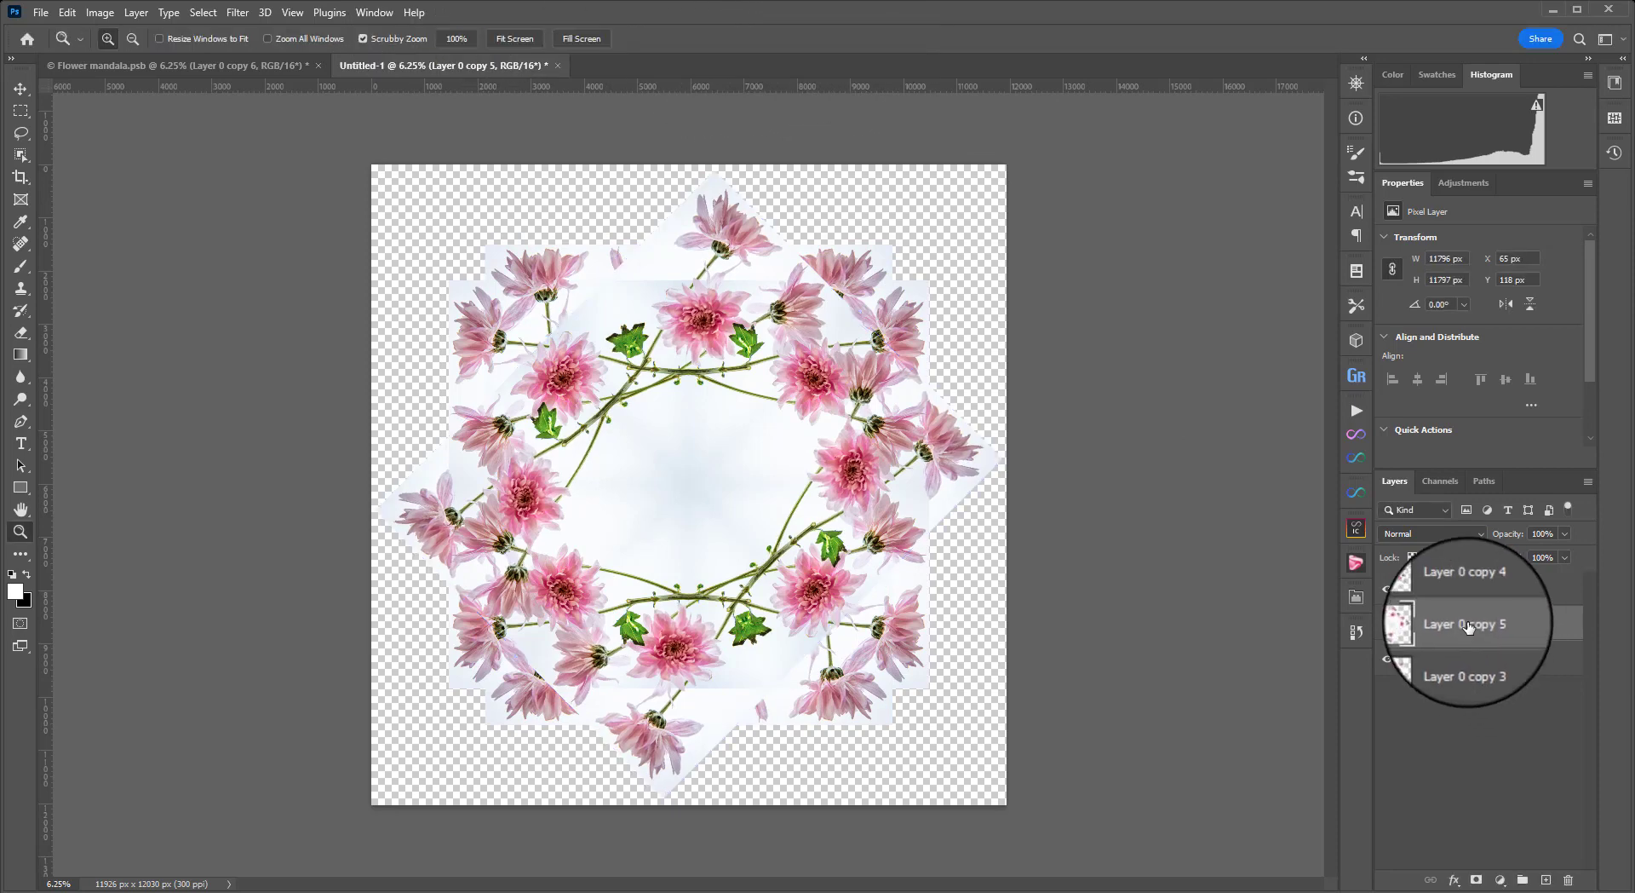
{"action": "left_click", "coordinate": [1449, 533]}
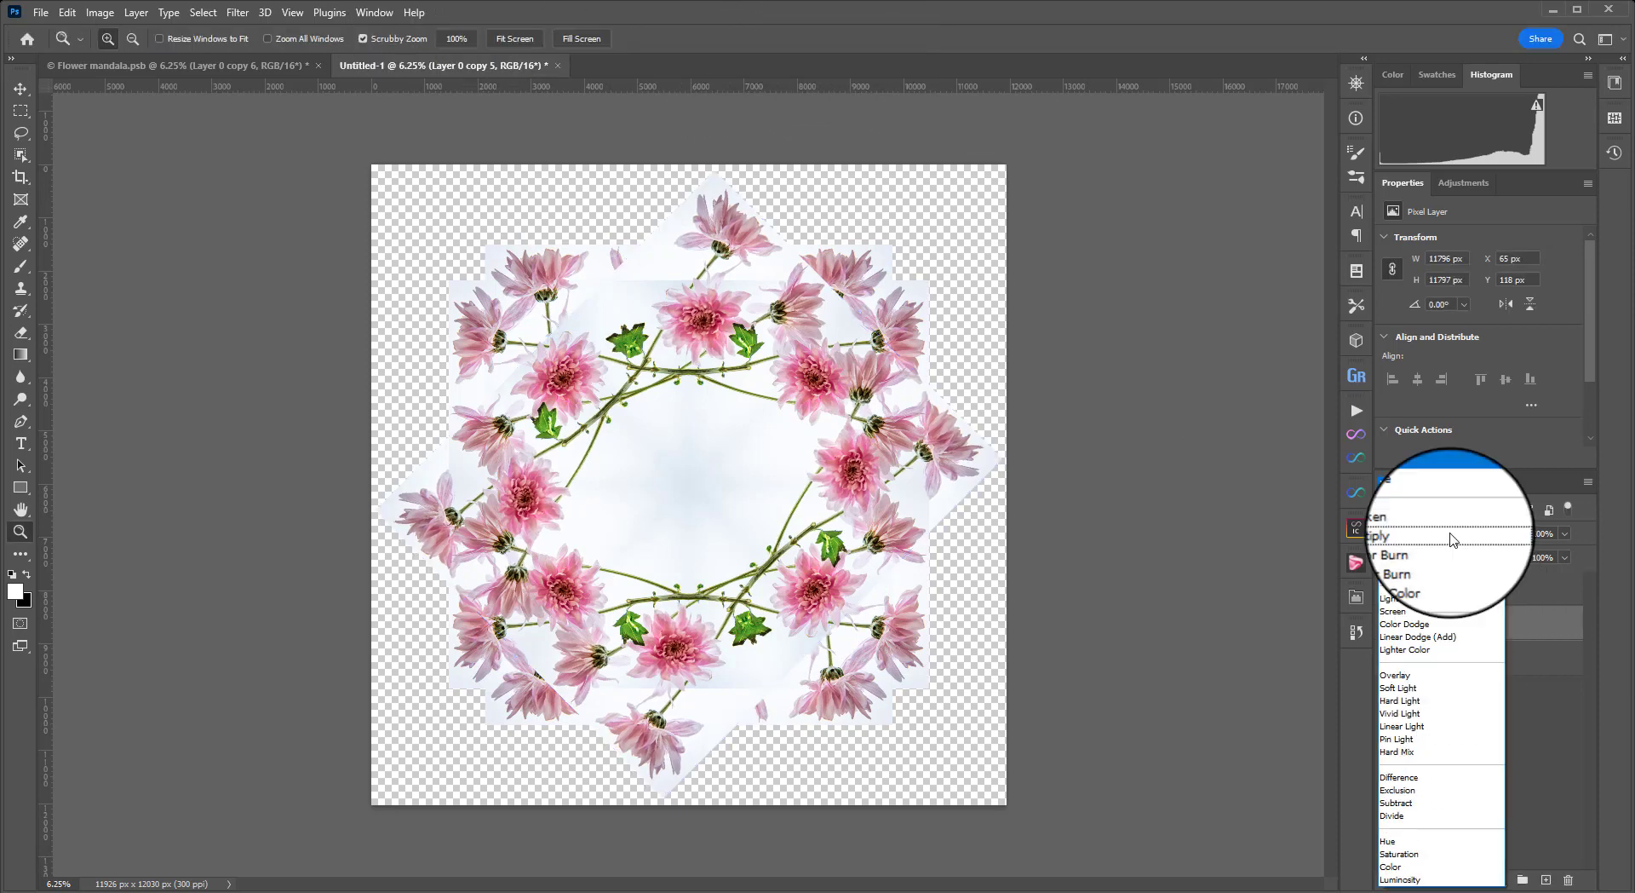
{"action": "left_click", "coordinate": [1414, 572]}
Add a third duplicate of Layer 0 copy 3, rotated -45 degrees and blended with Darker Color
{"action": "left_click", "coordinate": [1466, 663]}
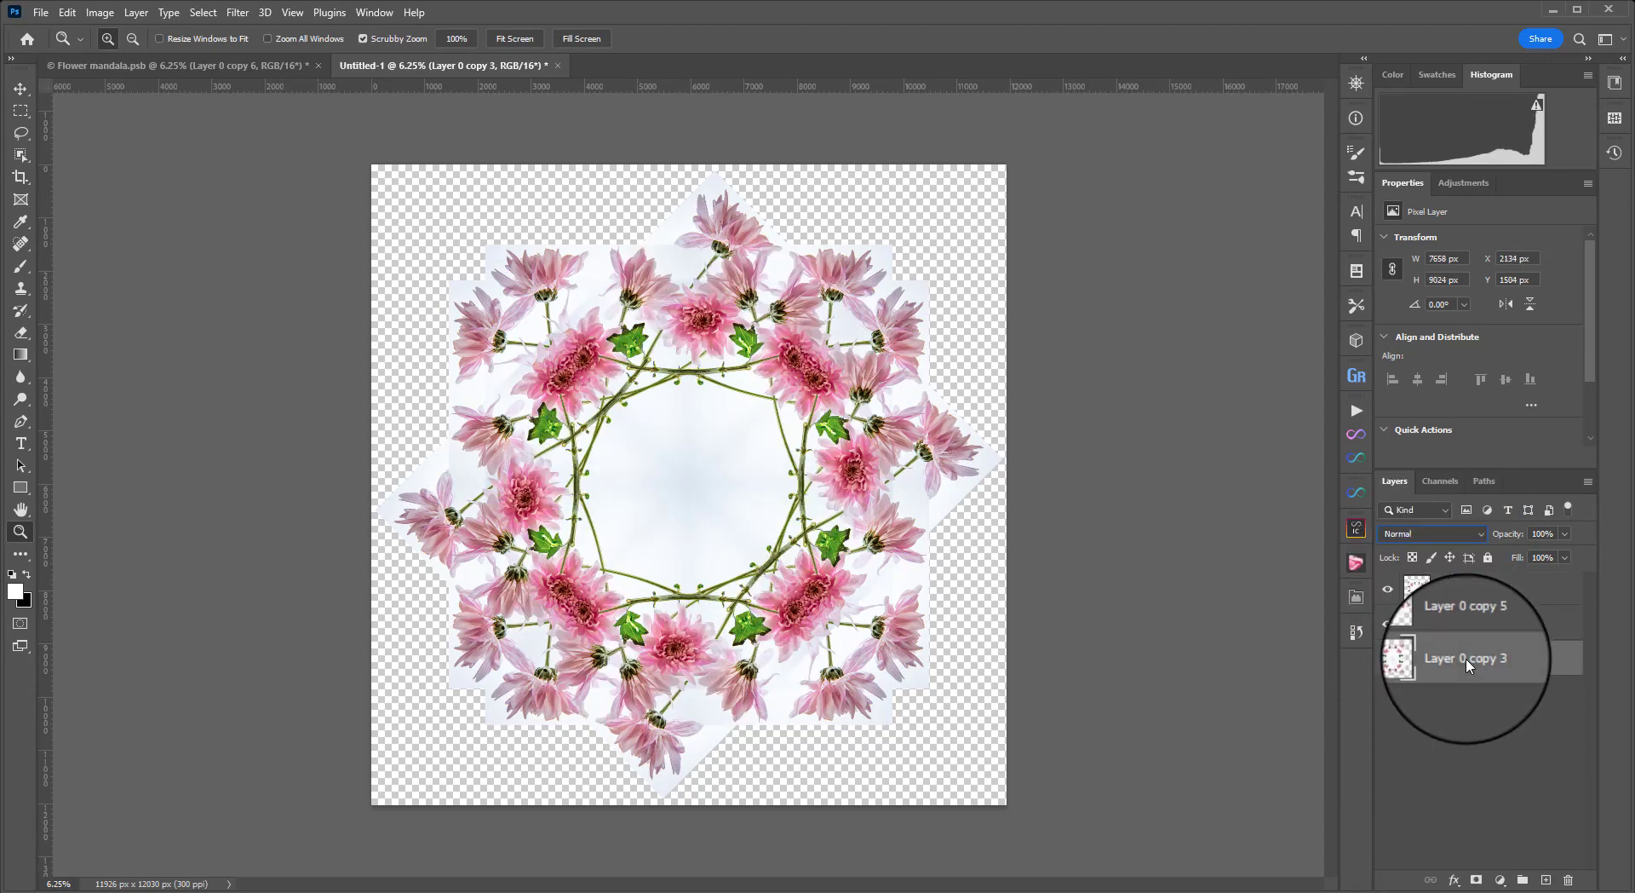
{"action": "key", "text": "ctrl+j"}
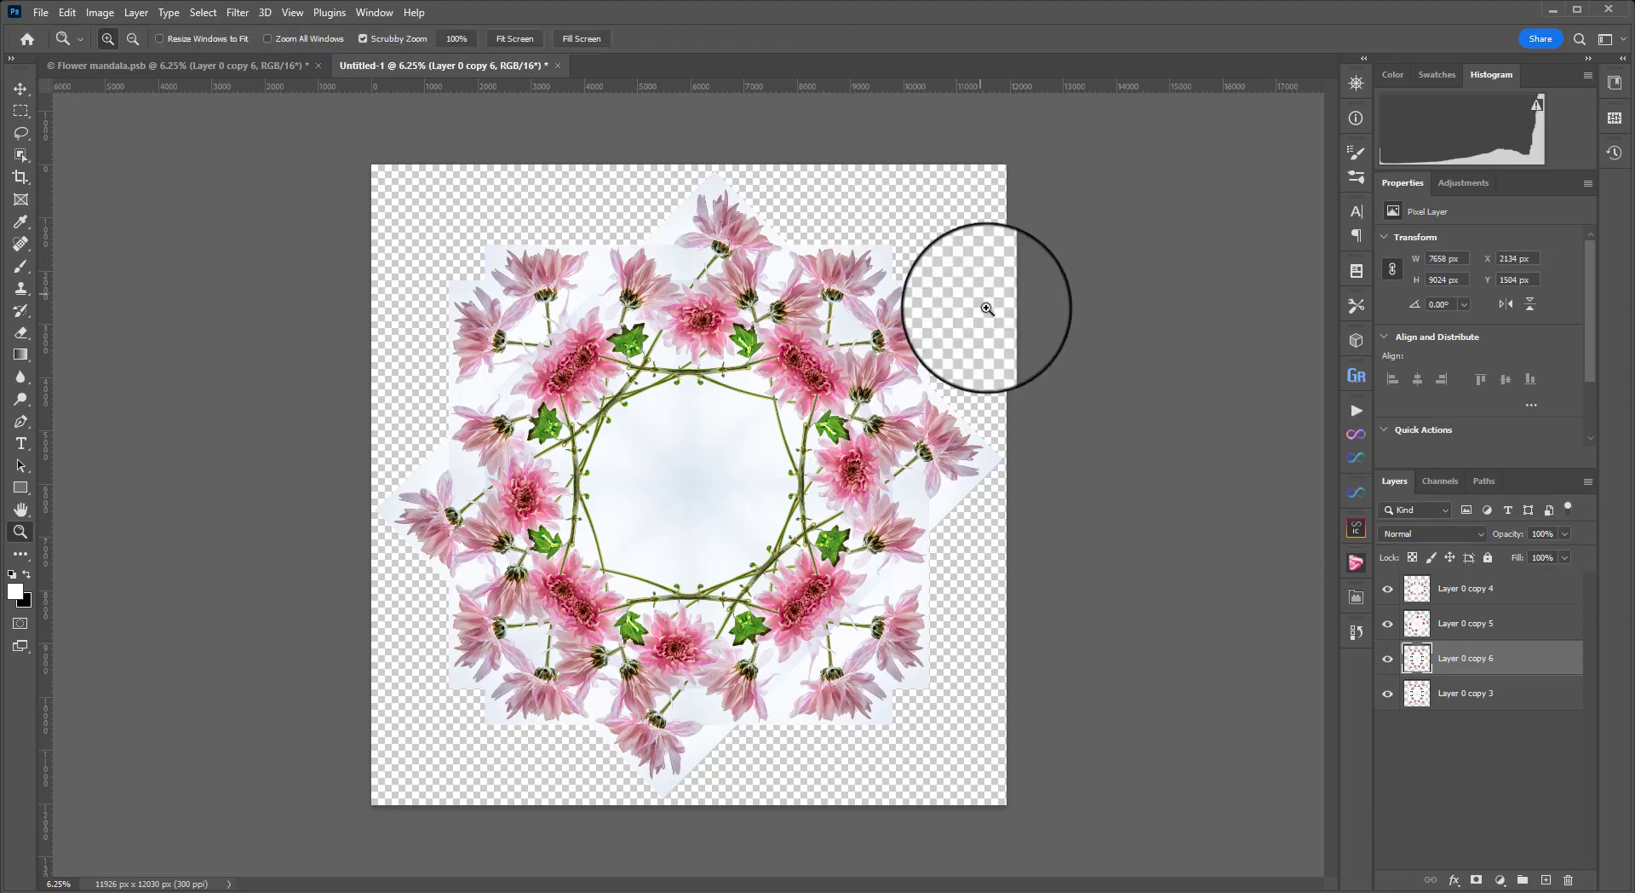
{"action": "key", "text": "ctrl+t"}
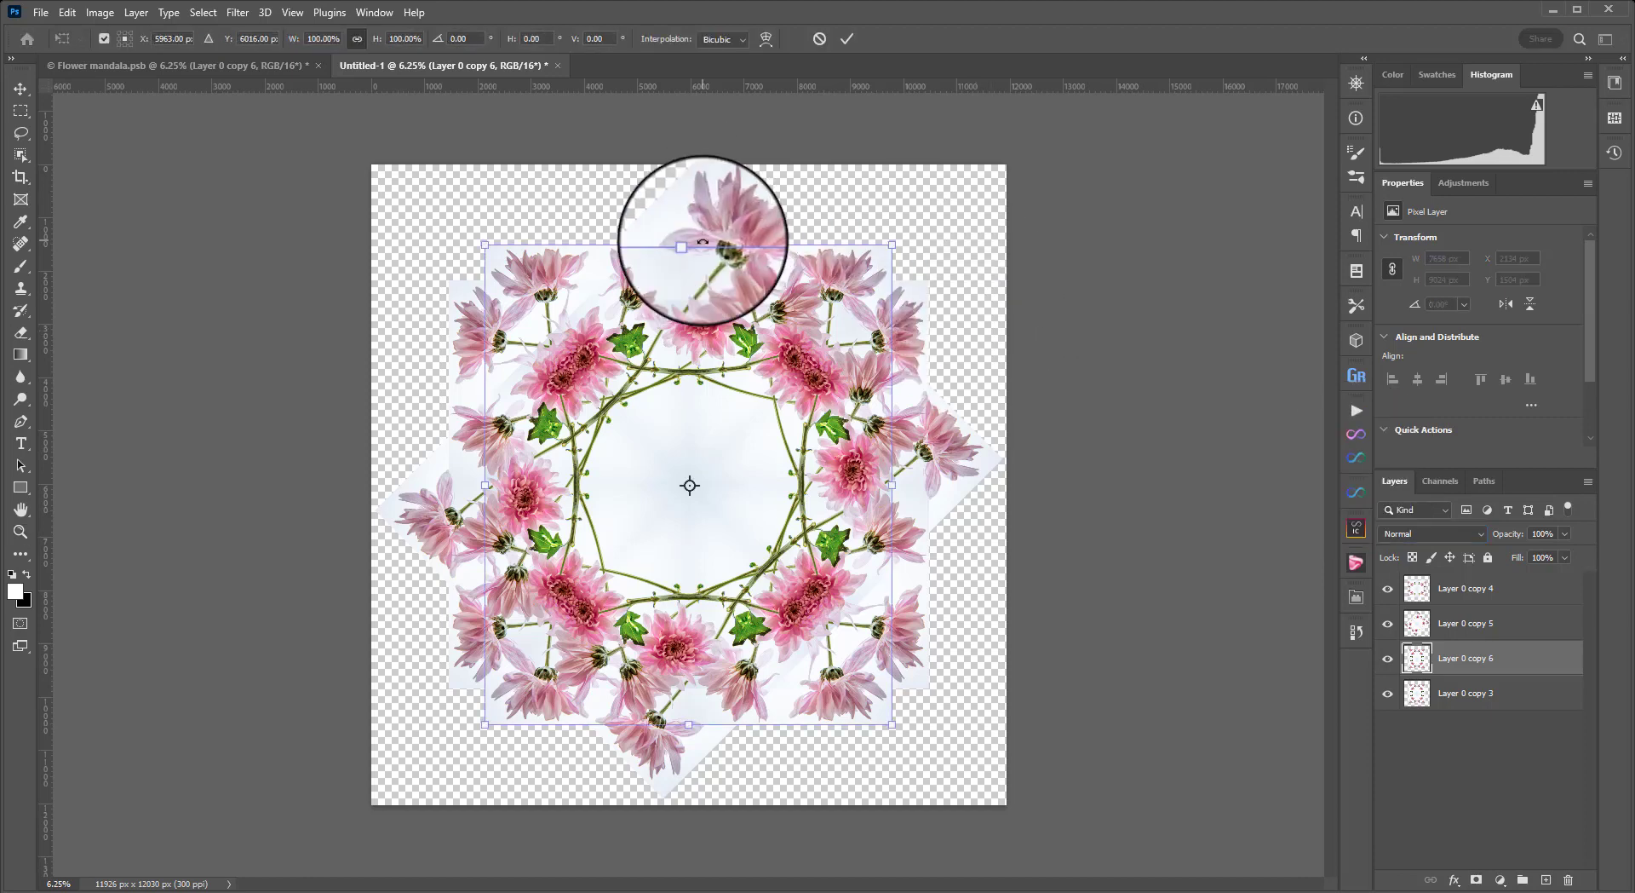
{"action": "left_click_drag", "start_coordinate": [468, 38], "coordinate": [421, 35]}
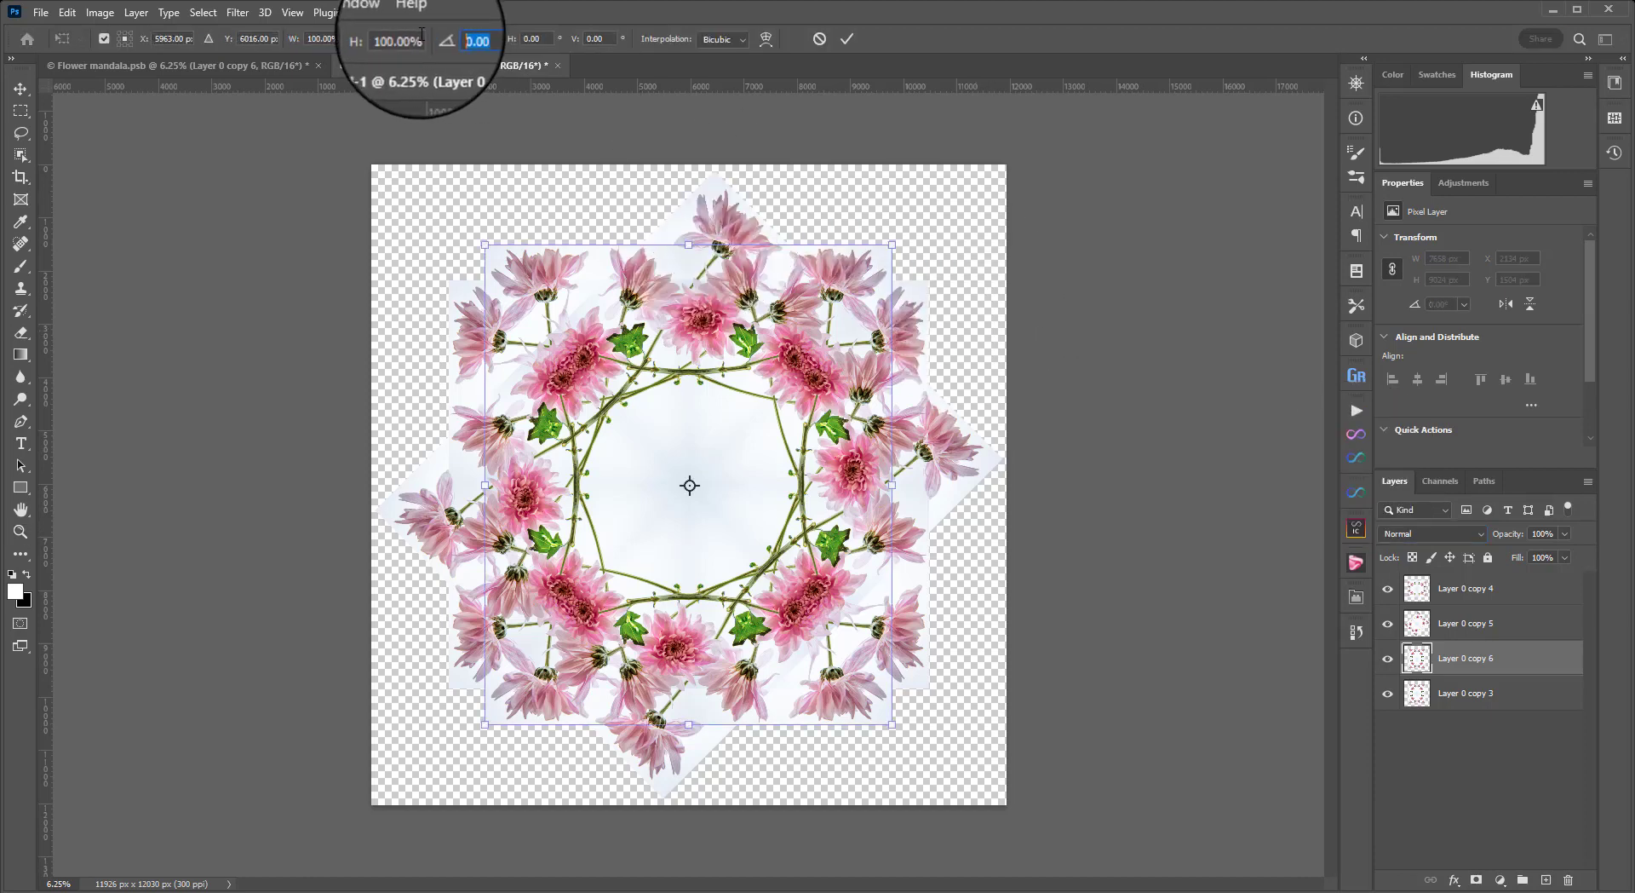
{"action": "type", "text": "-45"}
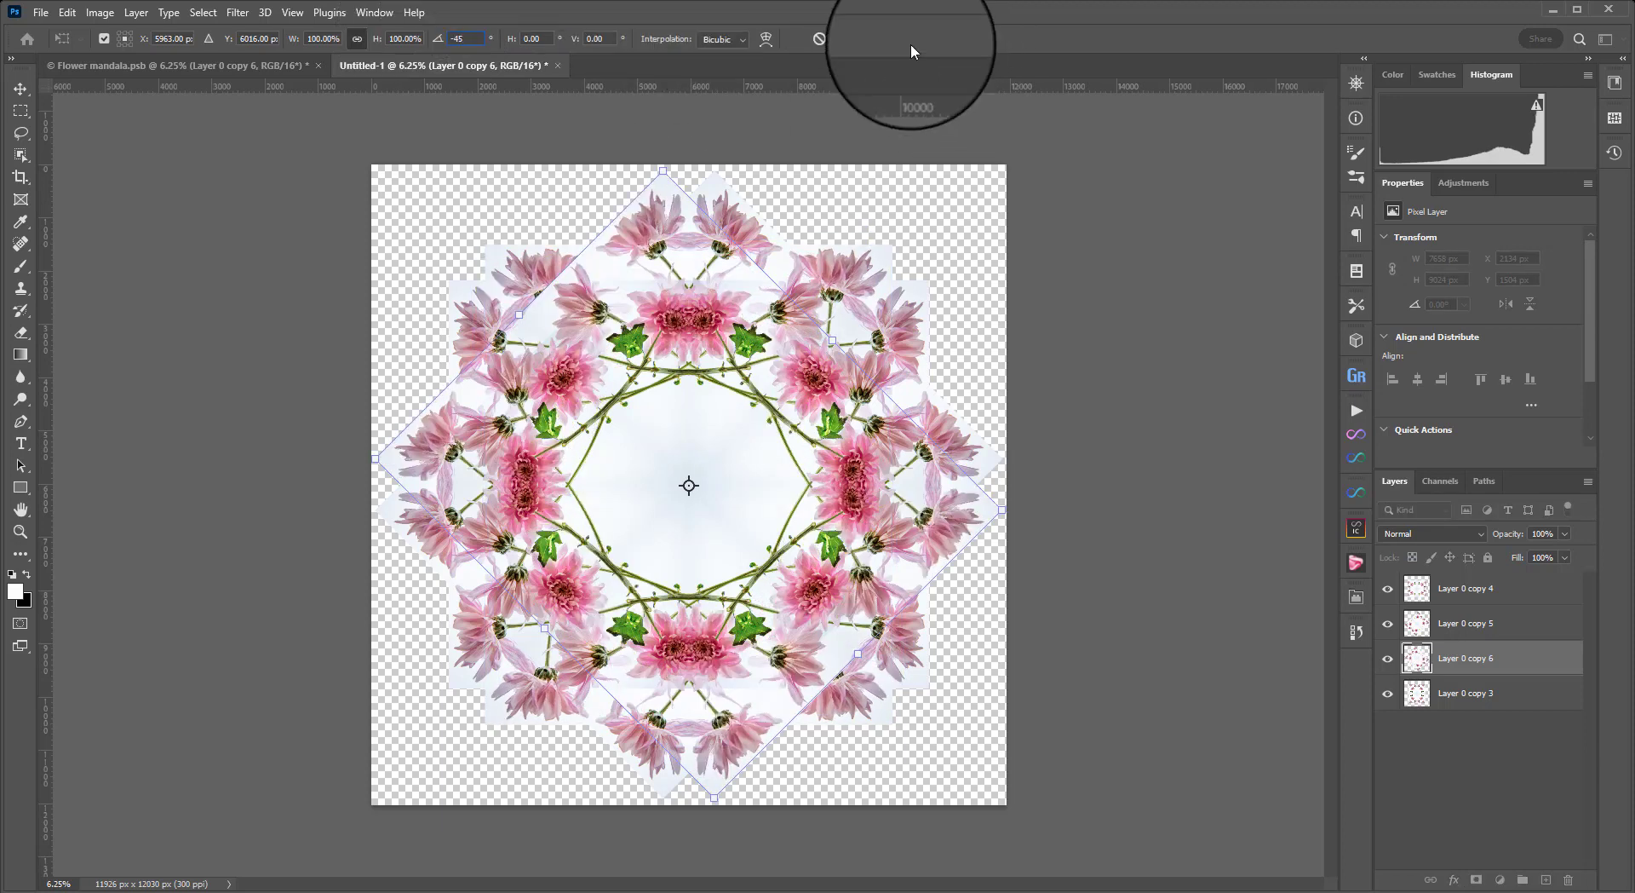
{"action": "left_click", "coordinate": [850, 38]}
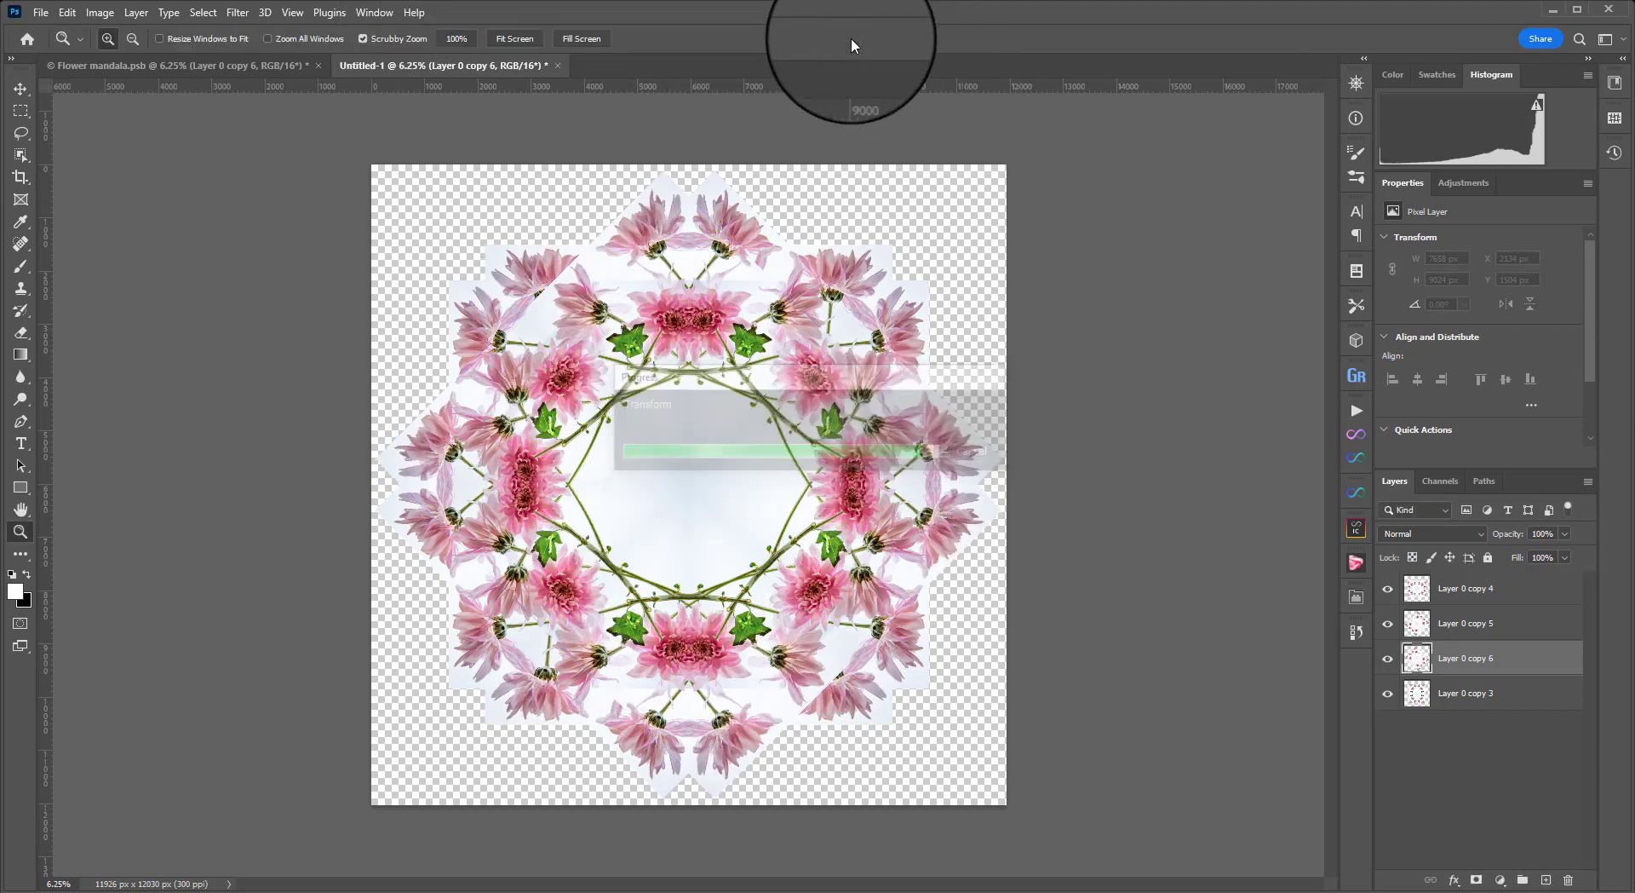
{"action": "left_click", "coordinate": [1434, 533]}
{"action": "left_click", "coordinate": [1405, 712]}
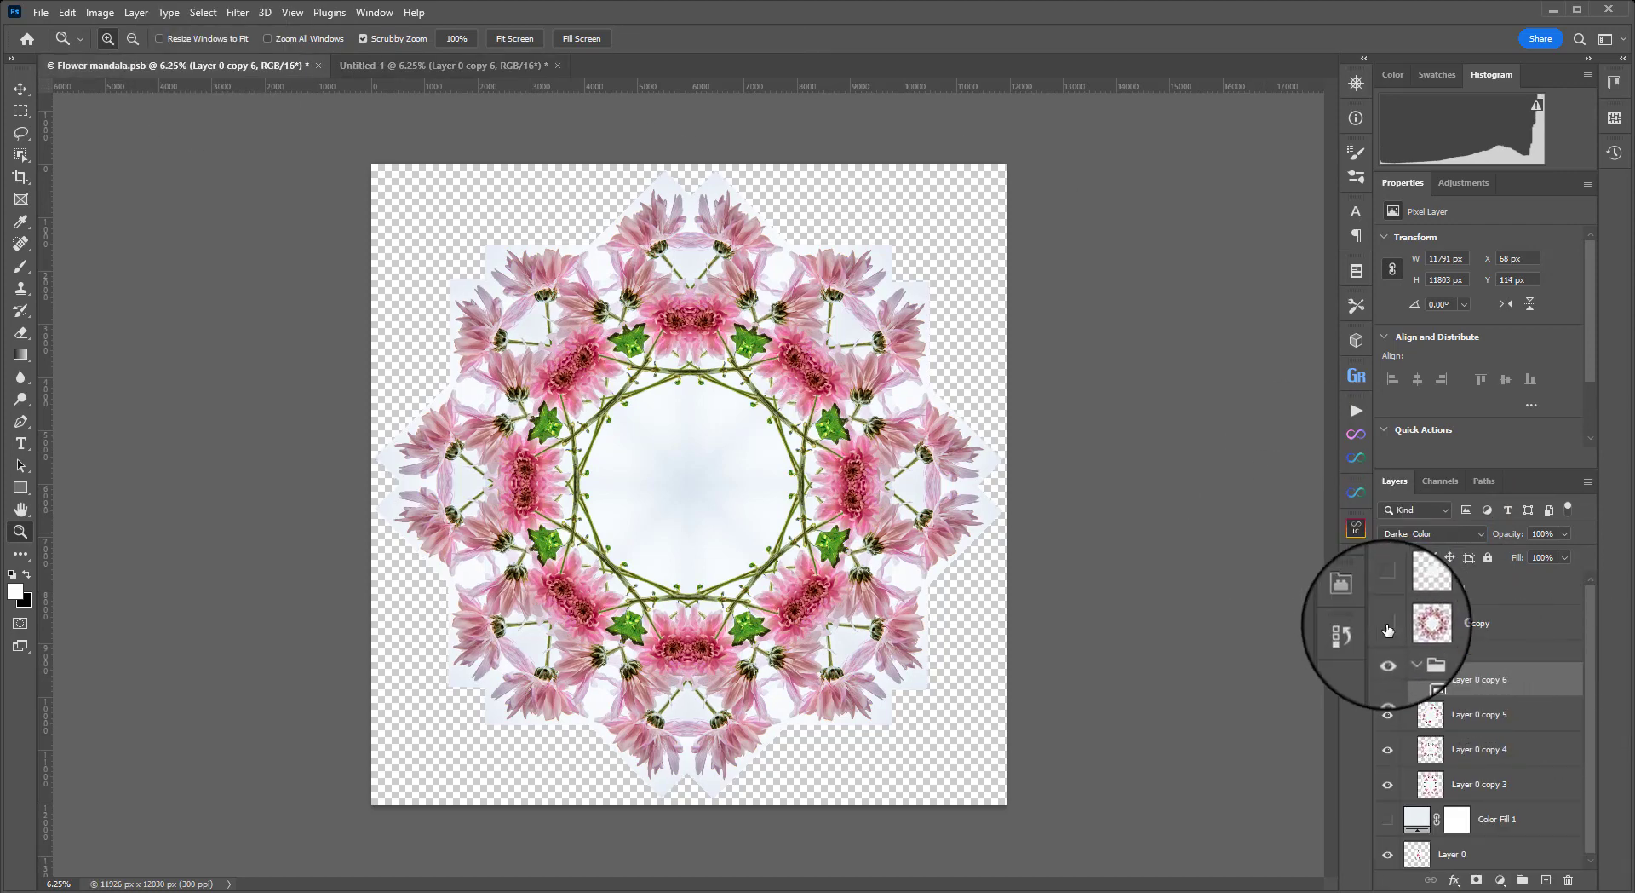
Show the Group 1 copy layer in Flower mandala, and merge duplicates of the four Untitled-1 mandala layers into one new layer
{"action": "left_click", "coordinate": [1388, 628]}
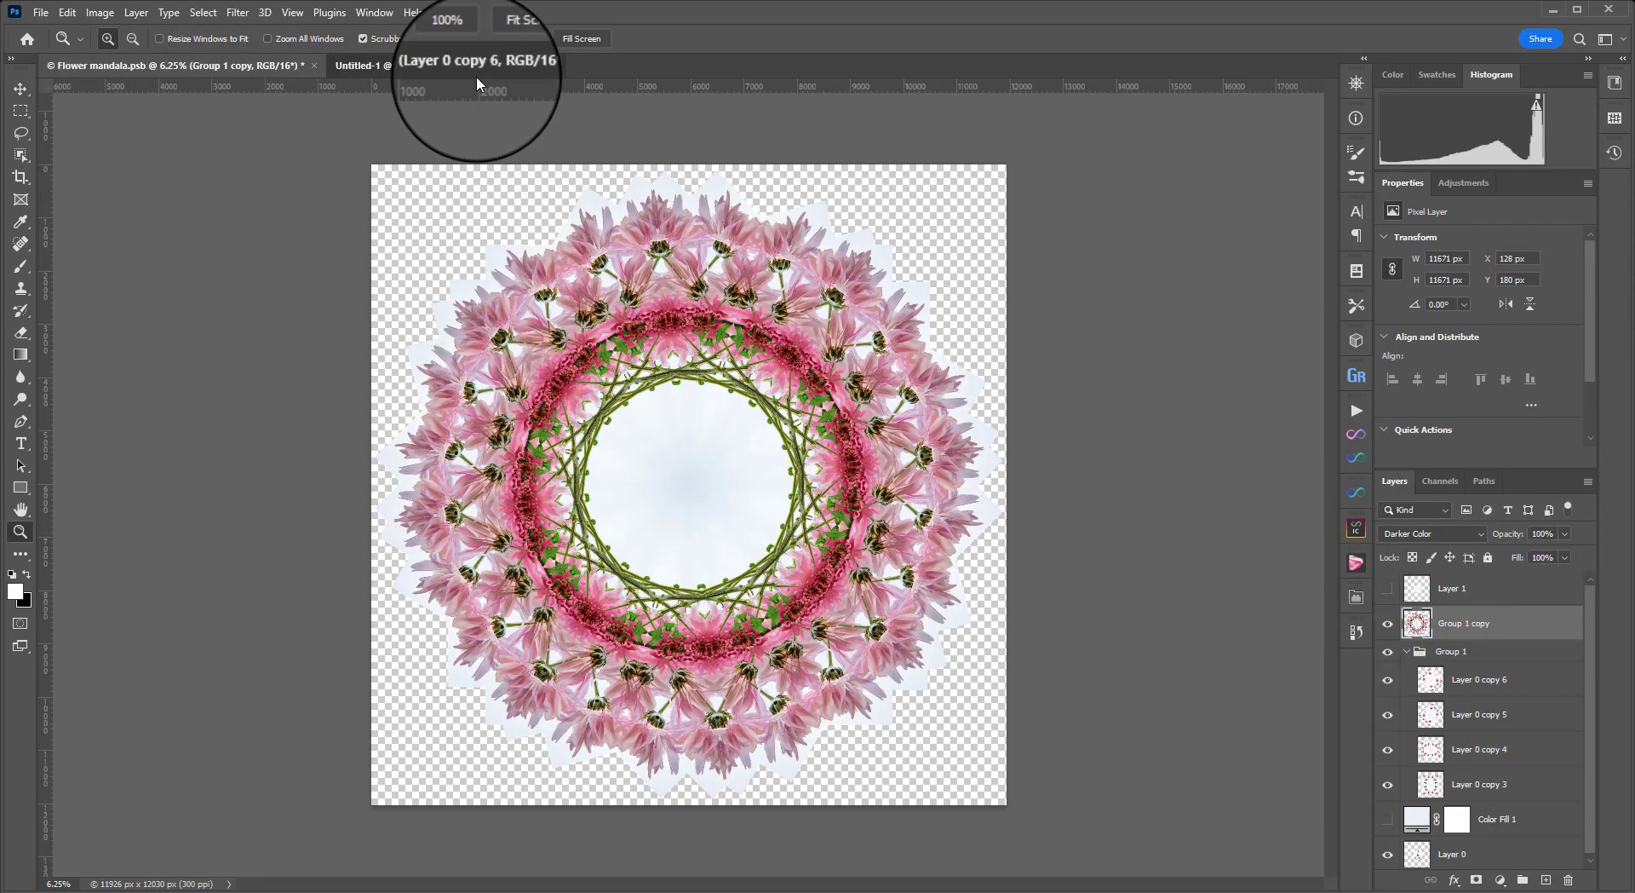
{"action": "left_click", "coordinate": [477, 67]}
{"action": "left_click", "coordinate": [1453, 599]}
{"action": "left_click", "coordinate": [1480, 698], "text": "shift"}
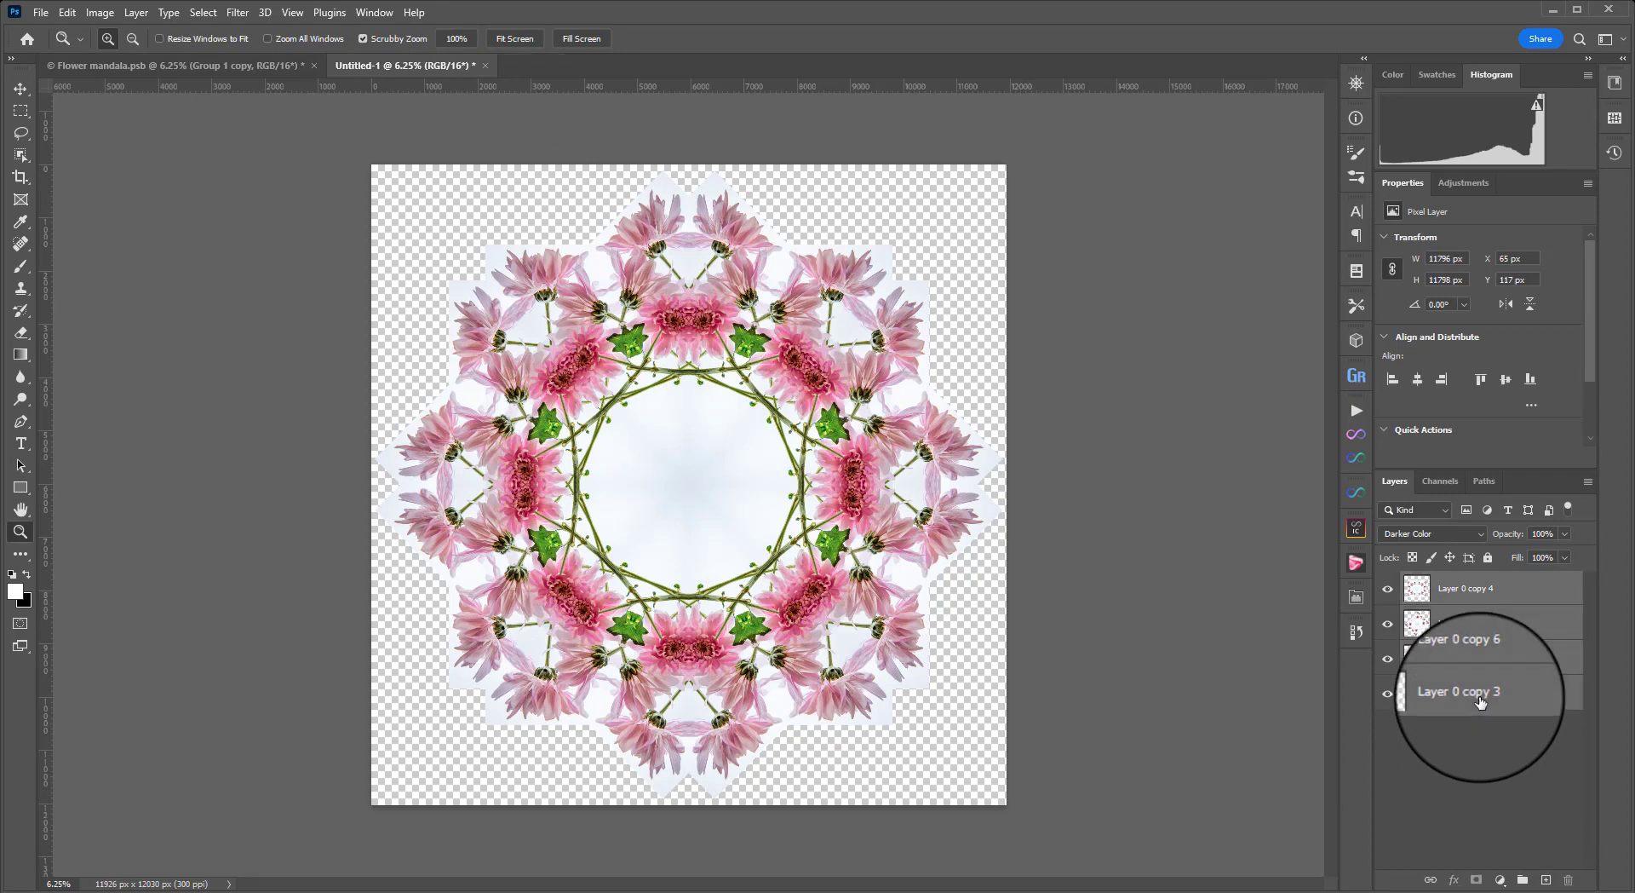
{"action": "key", "text": "ctrl+j"}
{"action": "right_click", "coordinate": [1531, 698]}
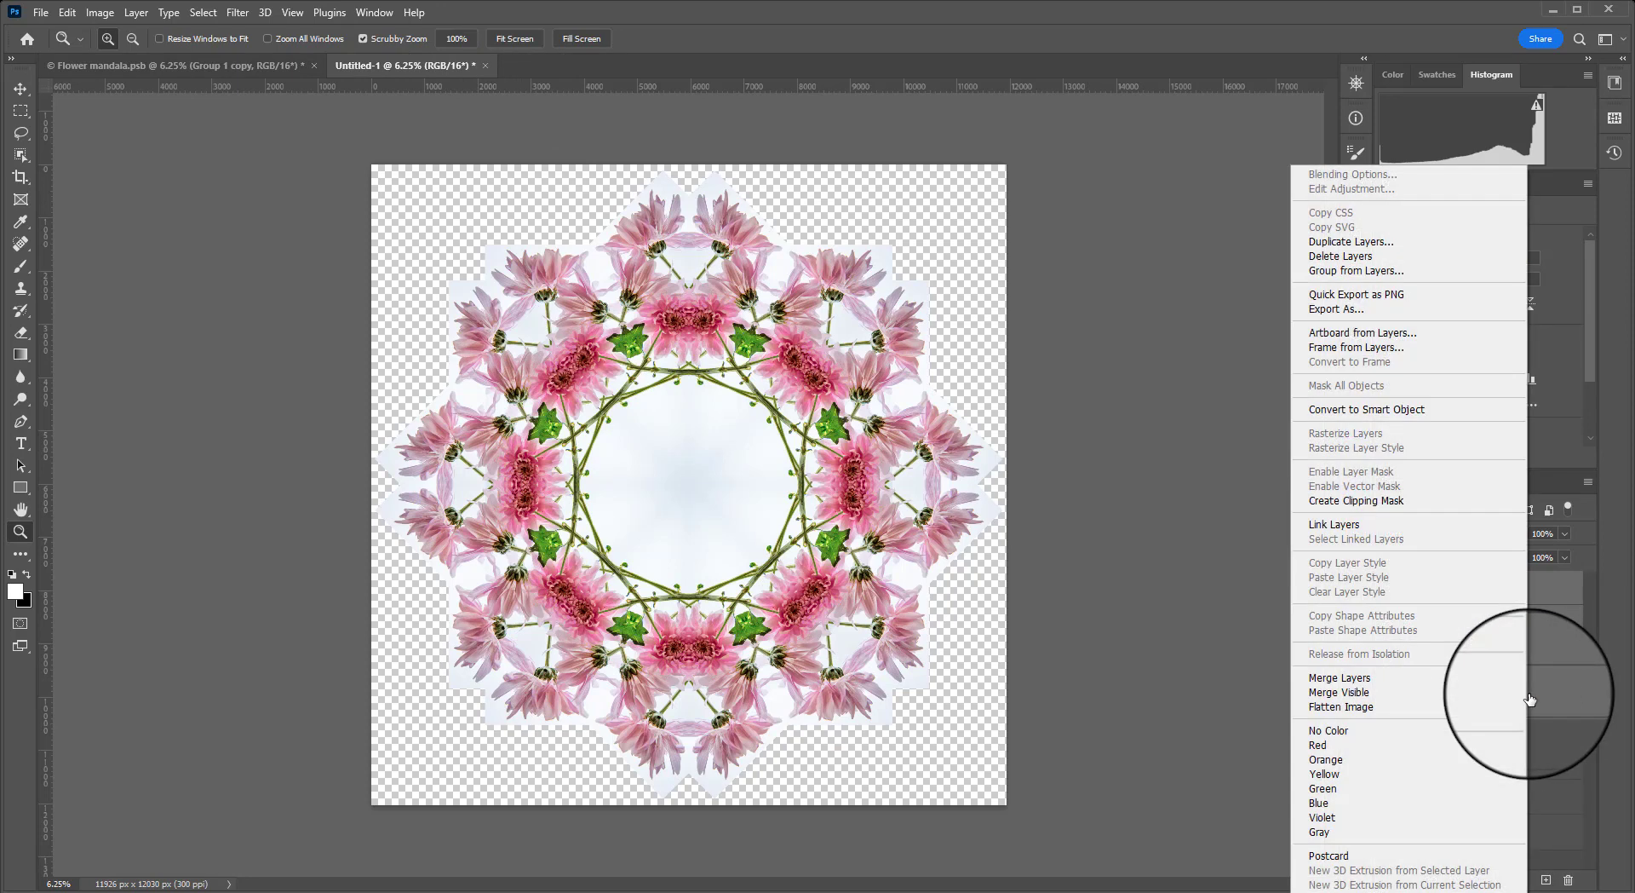
{"action": "left_click", "coordinate": [1405, 678]}
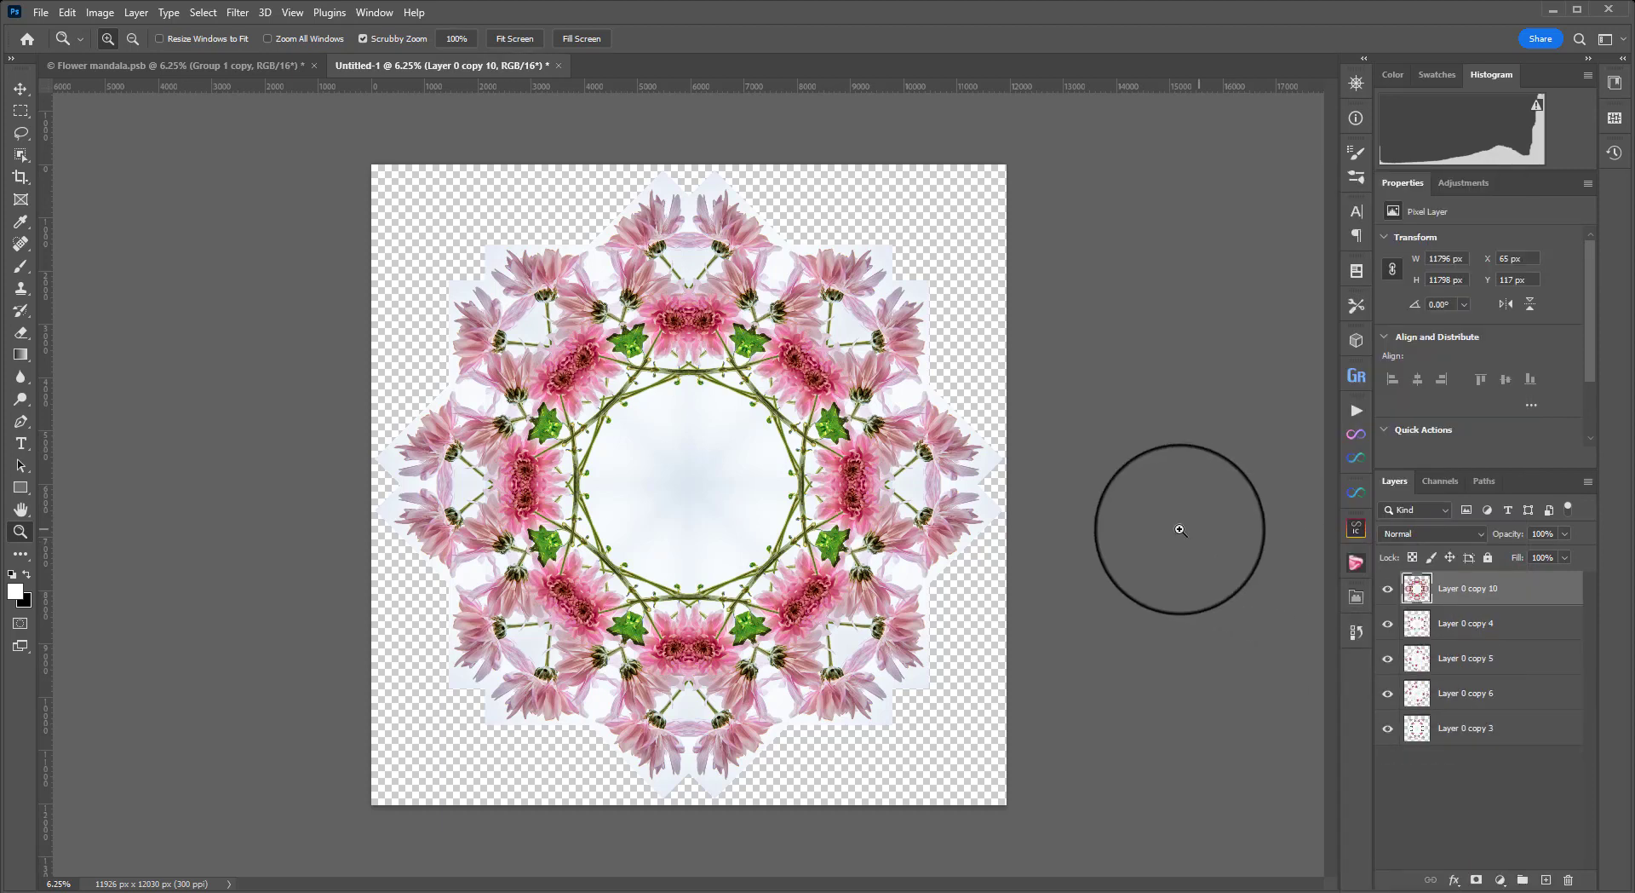
{"action": "key", "text": "ctrl+t"}
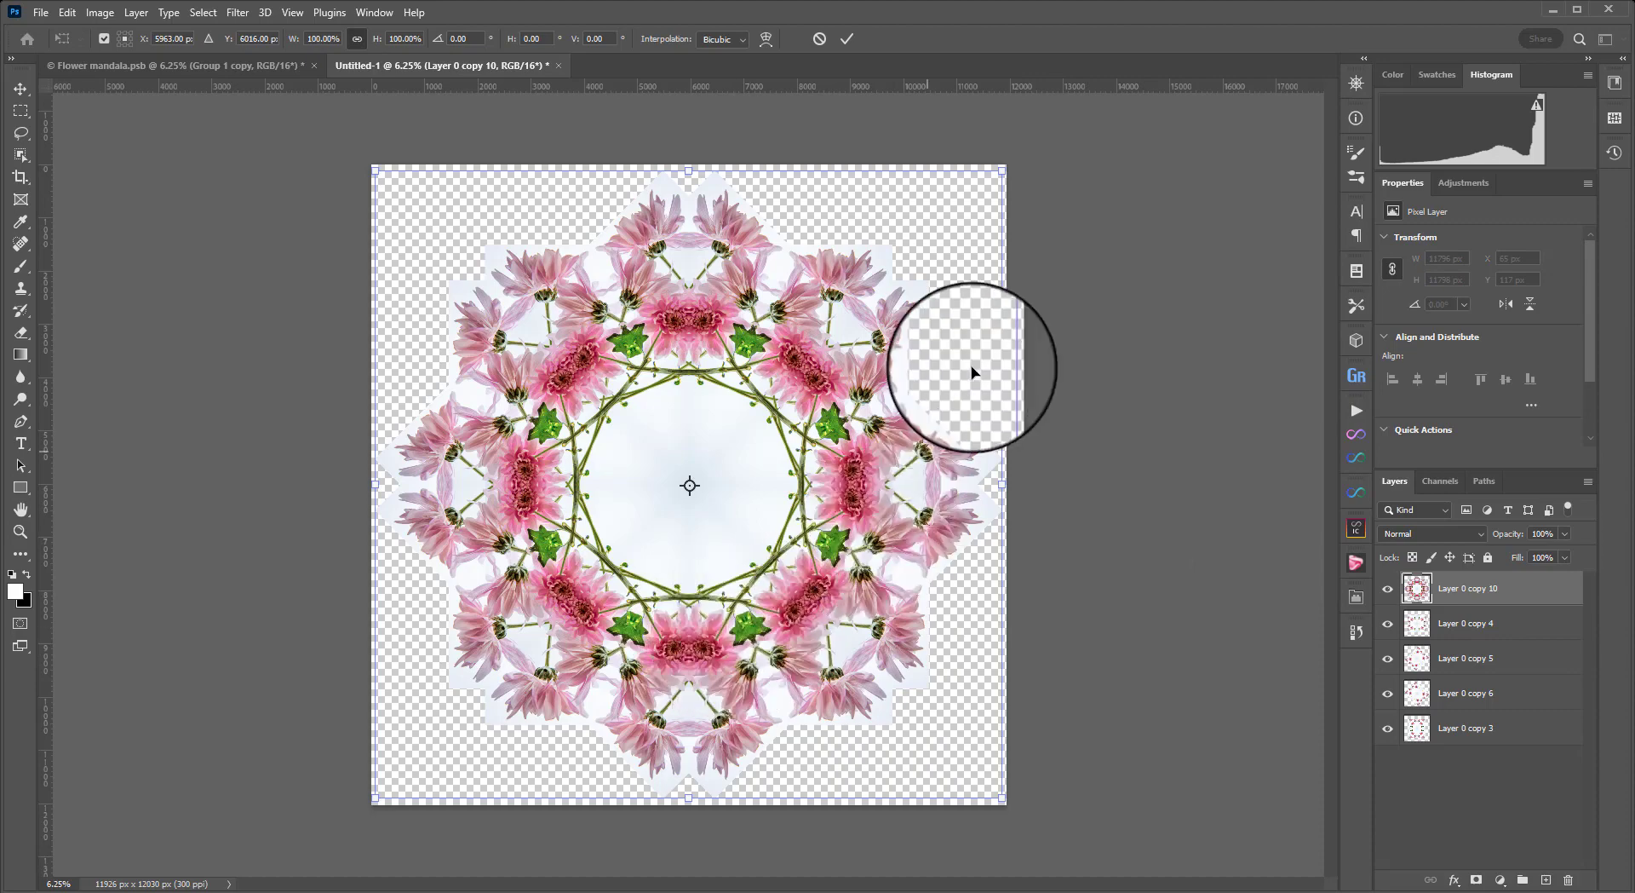
{"action": "left_click_drag", "start_coordinate": [979, 358], "coordinate": [971, 243]}
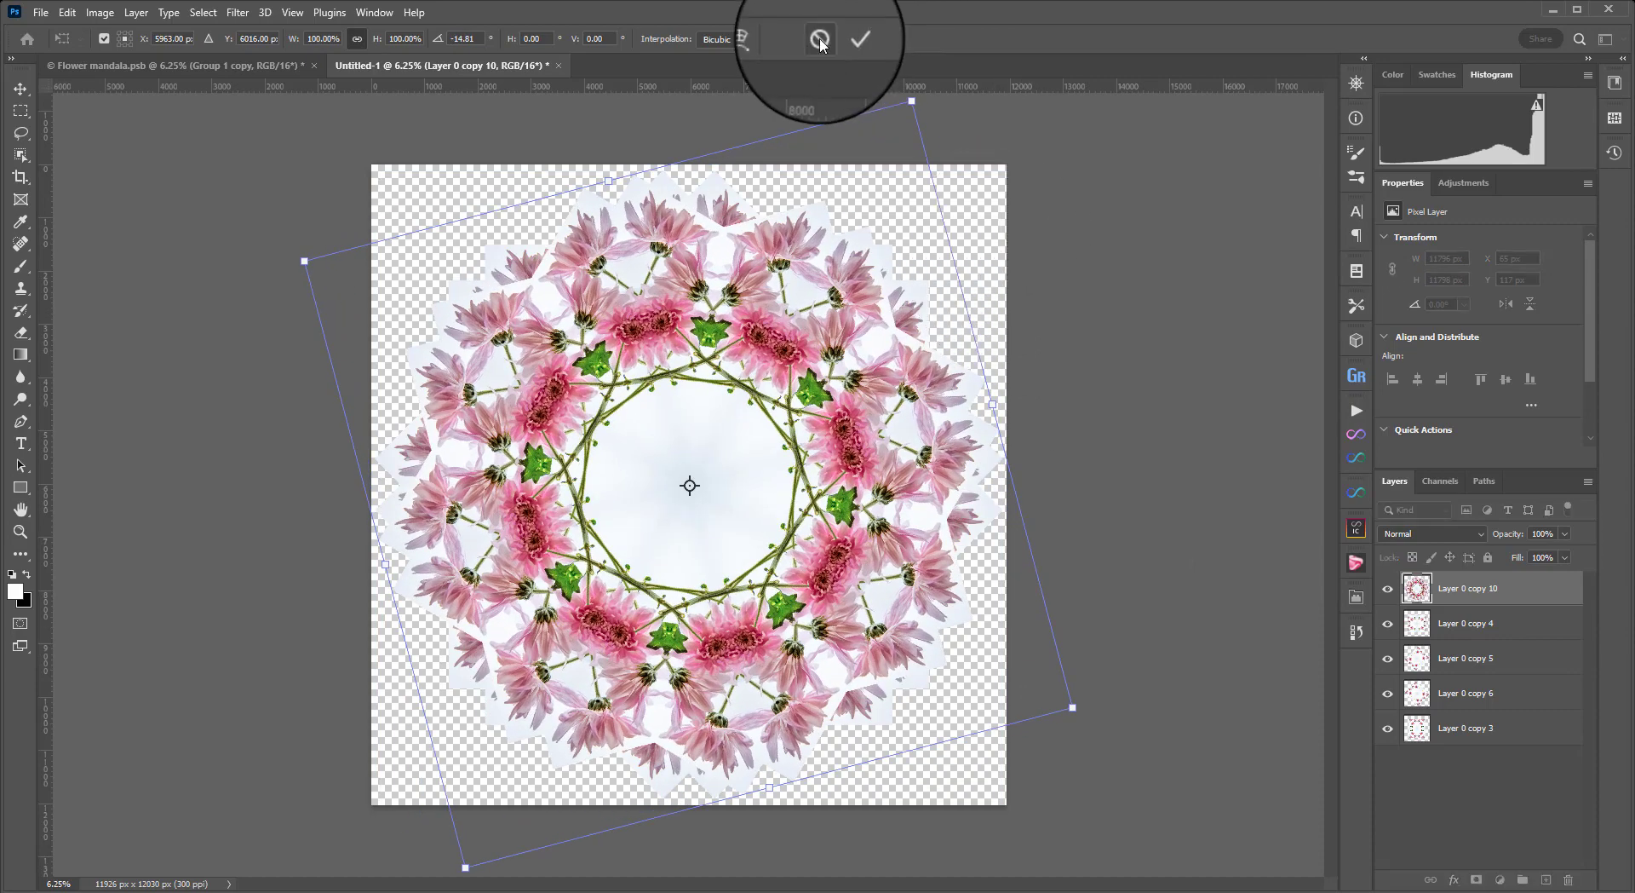
{"action": "left_click", "coordinate": [839, 39]}
Set the merged mandala layer's blend mode to Darker Color and rotate it about 39.6 degrees
{"action": "left_click", "coordinate": [1433, 533]}
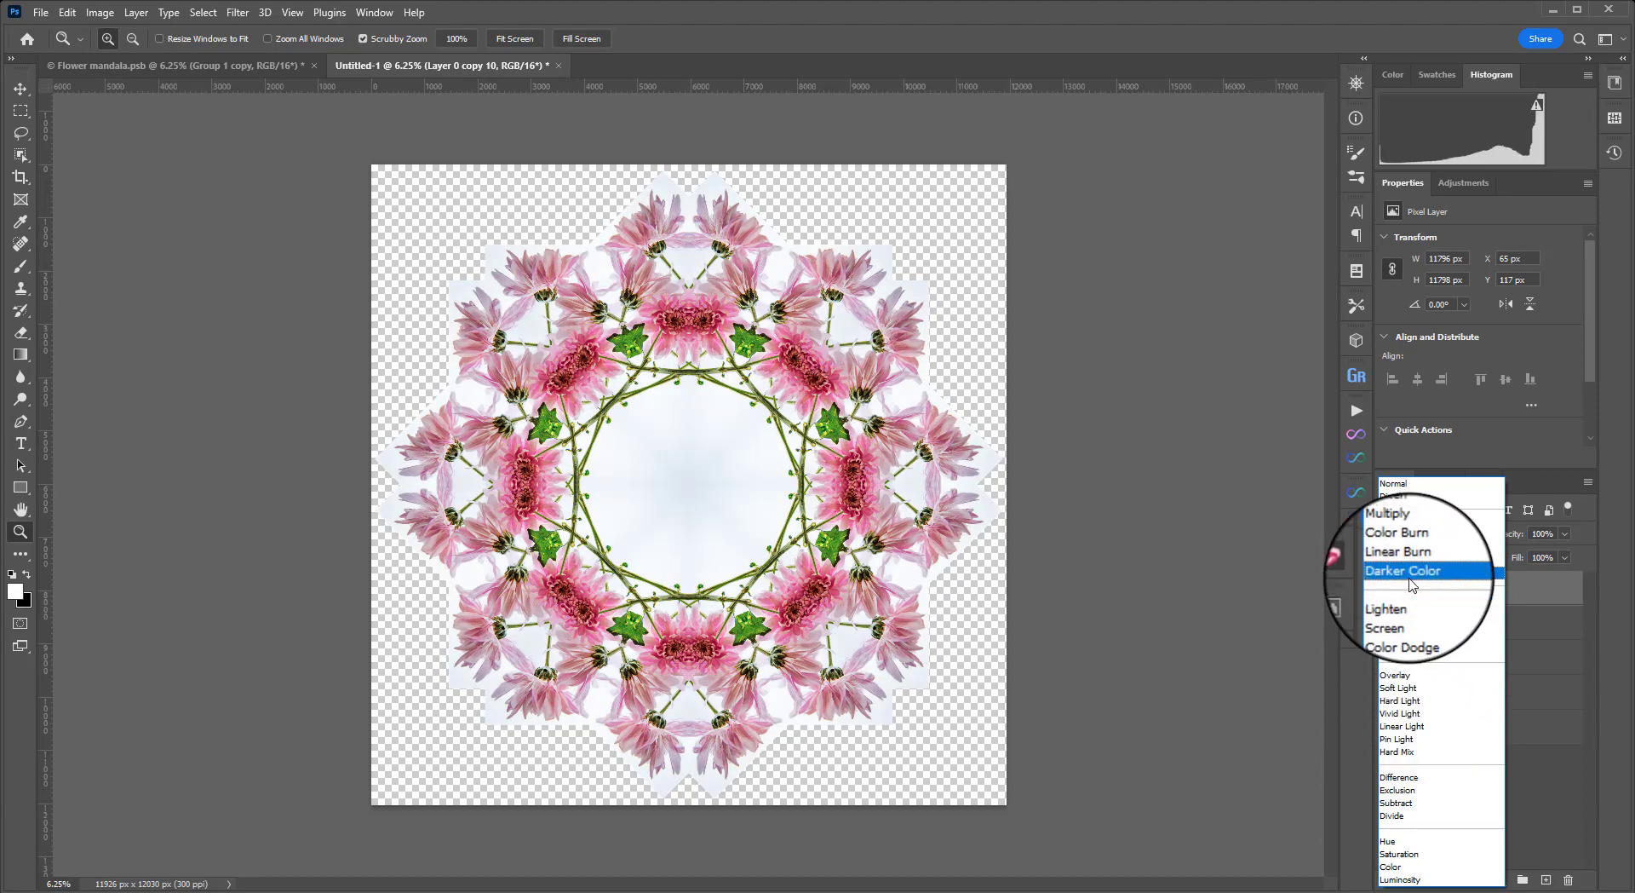
{"action": "left_click", "coordinate": [1414, 567]}
{"action": "key", "text": "ctrl+t"}
{"action": "left_click_drag", "start_coordinate": [1209, 592], "coordinate": [1100, 420]}
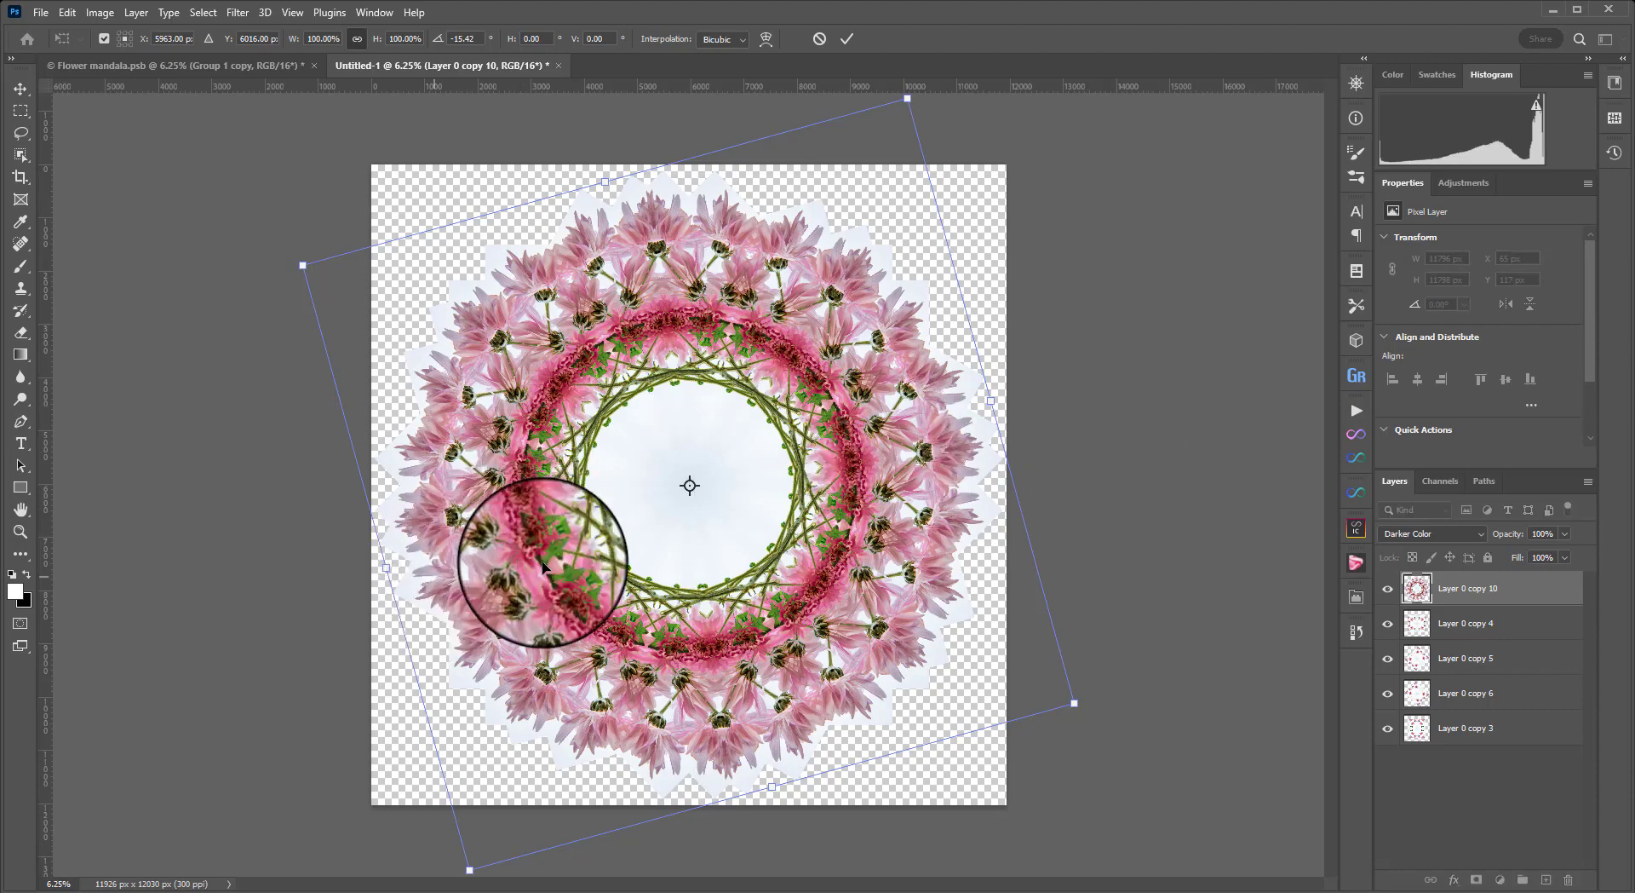
{"action": "left_click_drag", "start_coordinate": [1097, 481], "coordinate": [908, 711]}
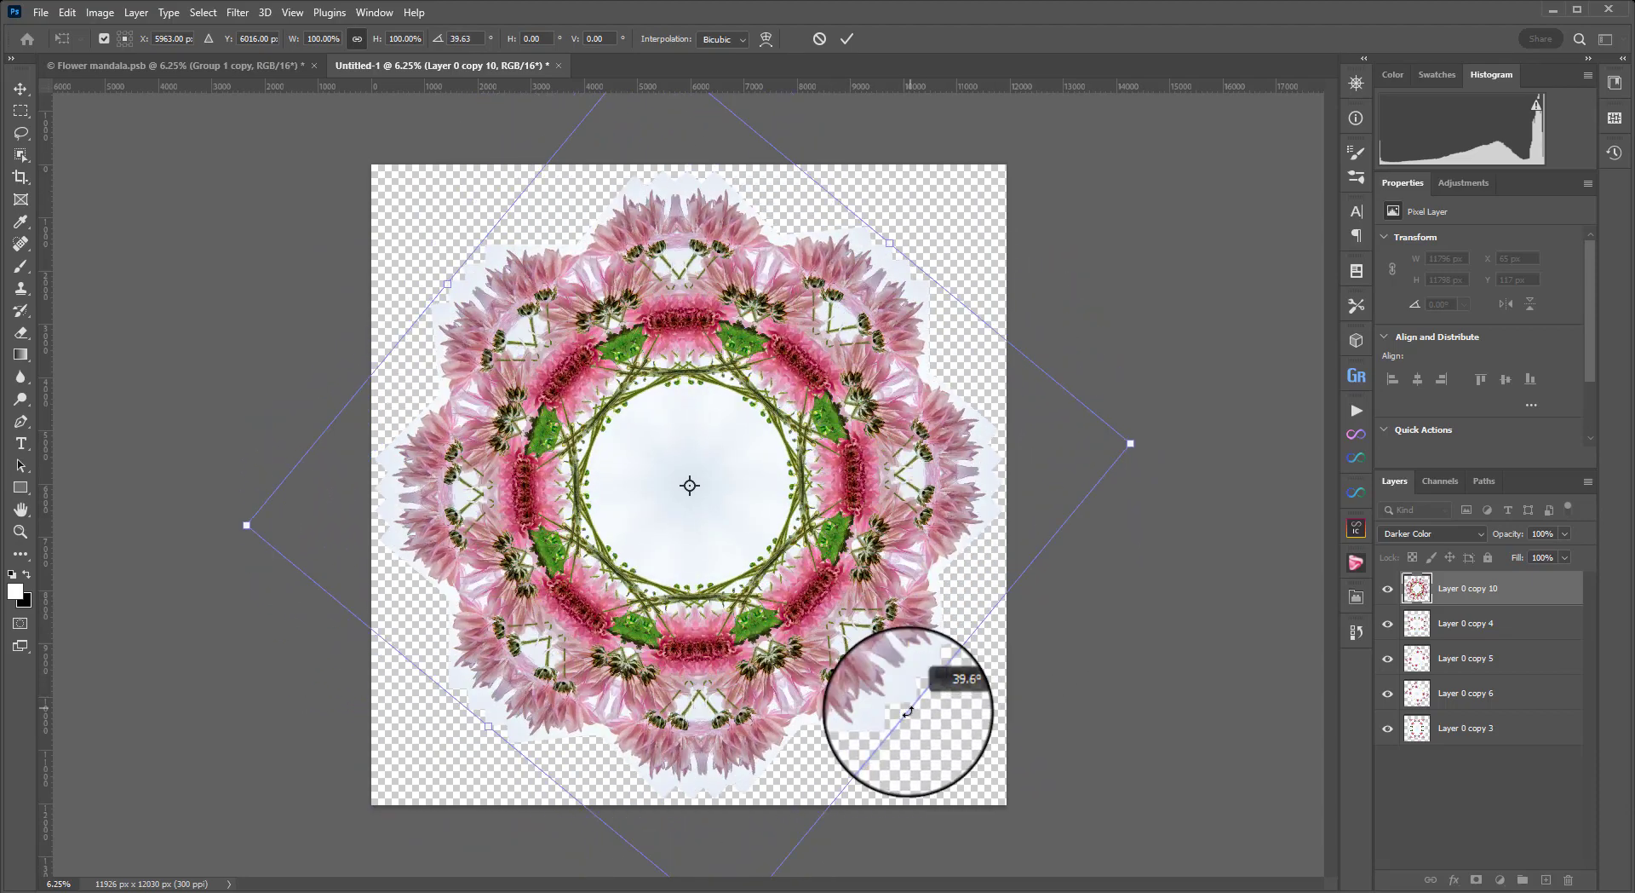
{"action": "left_click", "coordinate": [847, 39]}
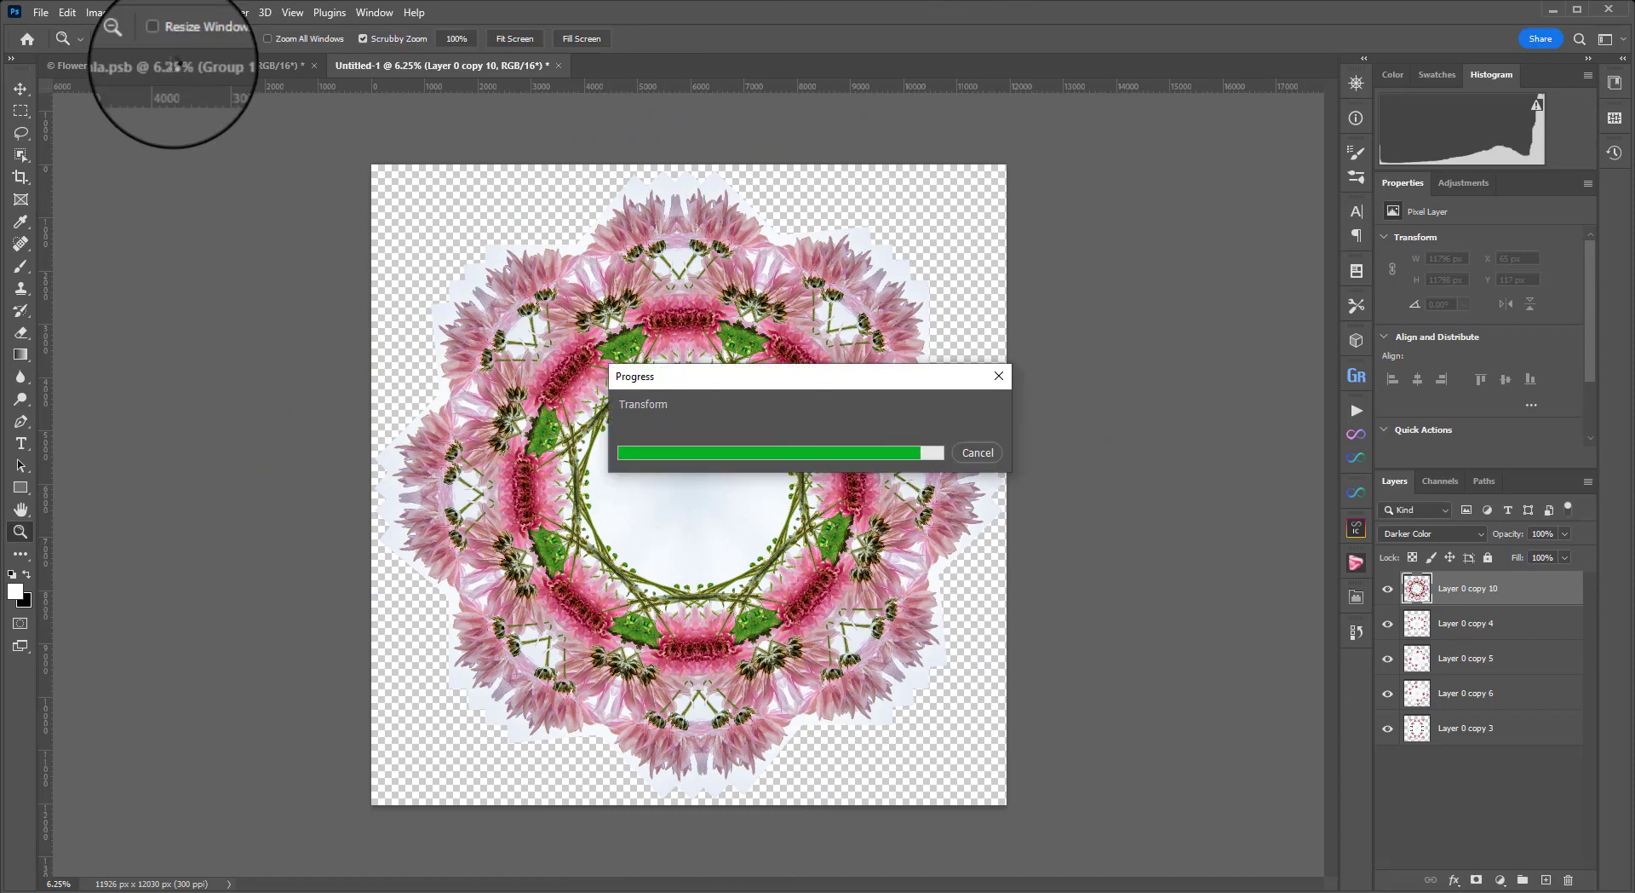
Compare the result with the Flower mandala document, and rotate the merged Untitled-1 layer by about a further 29.2 degrees
{"action": "left_click", "coordinate": [75, 67]}
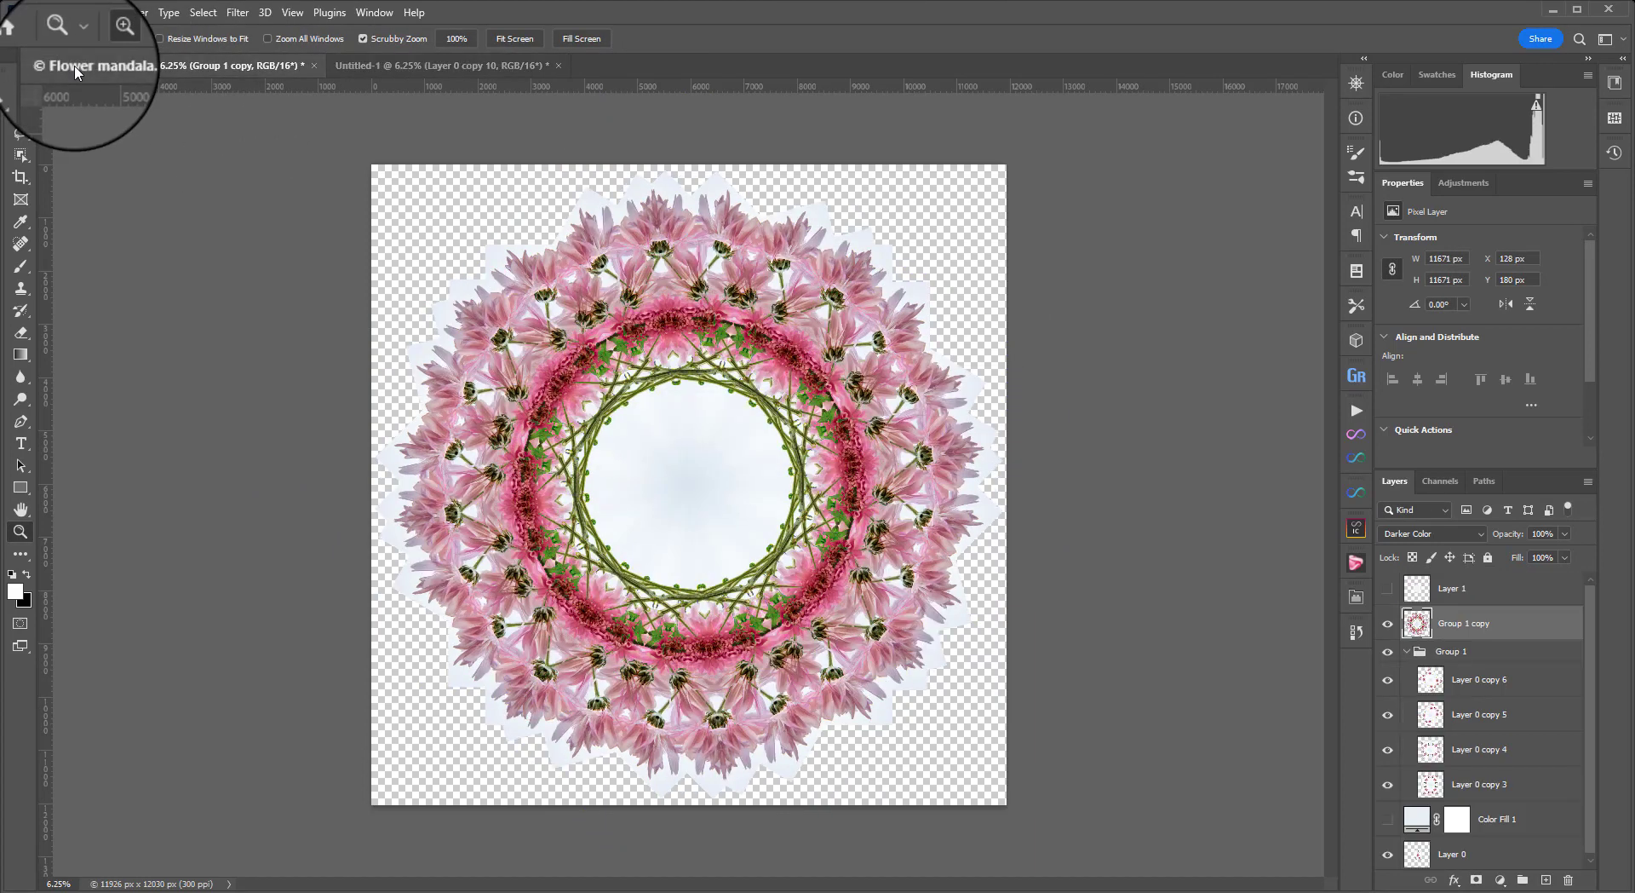
{"action": "left_click", "coordinate": [528, 66]}
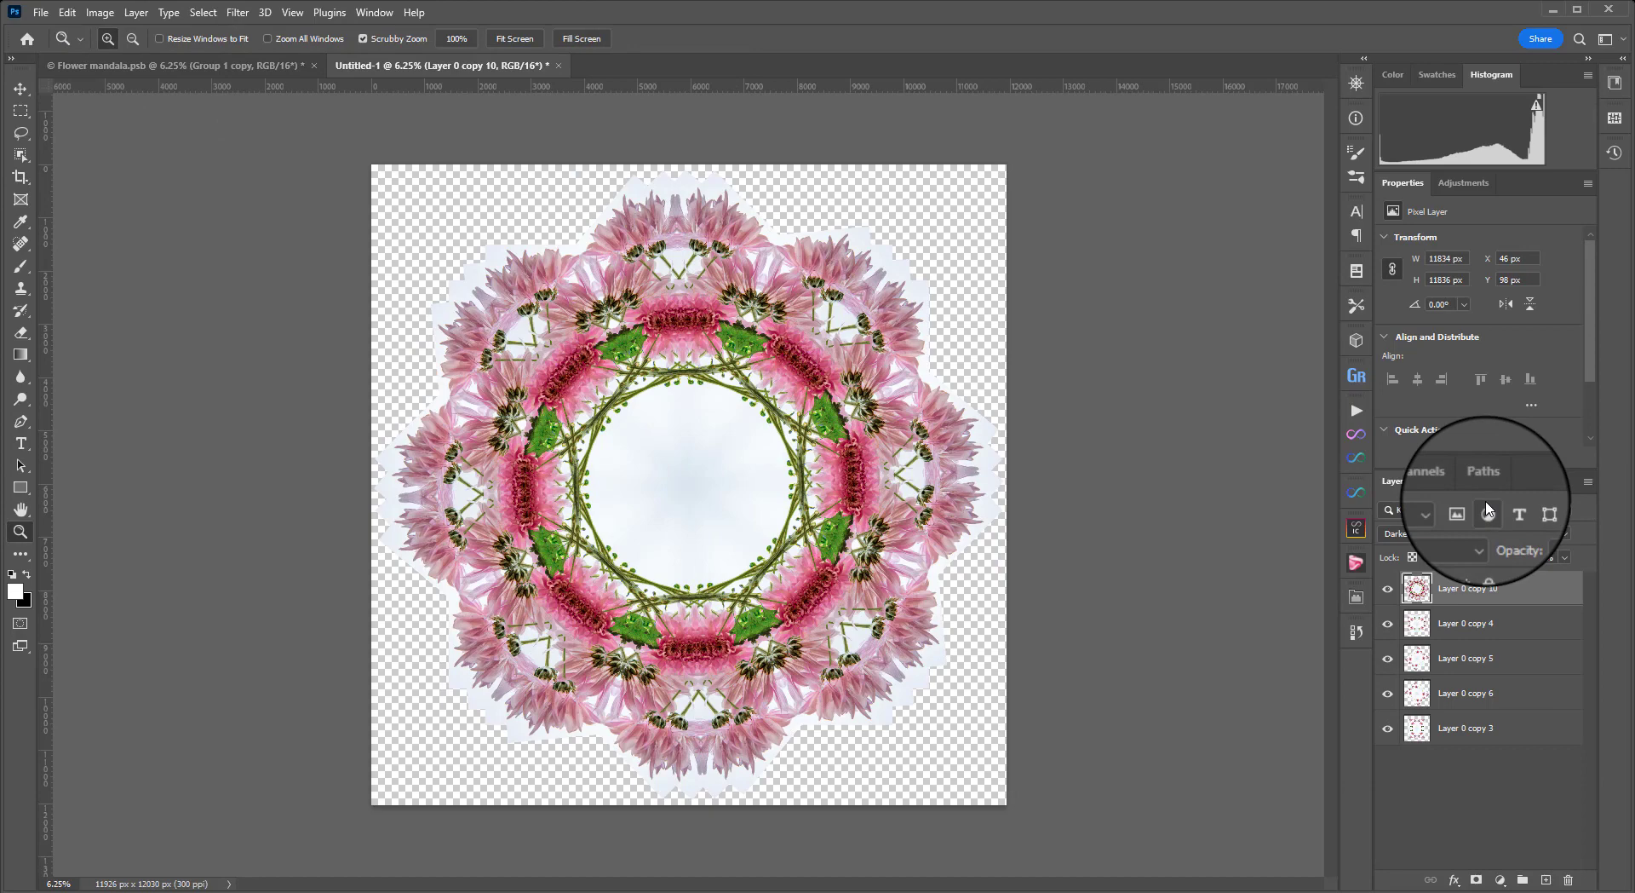
{"action": "key", "text": "ctrl+t"}
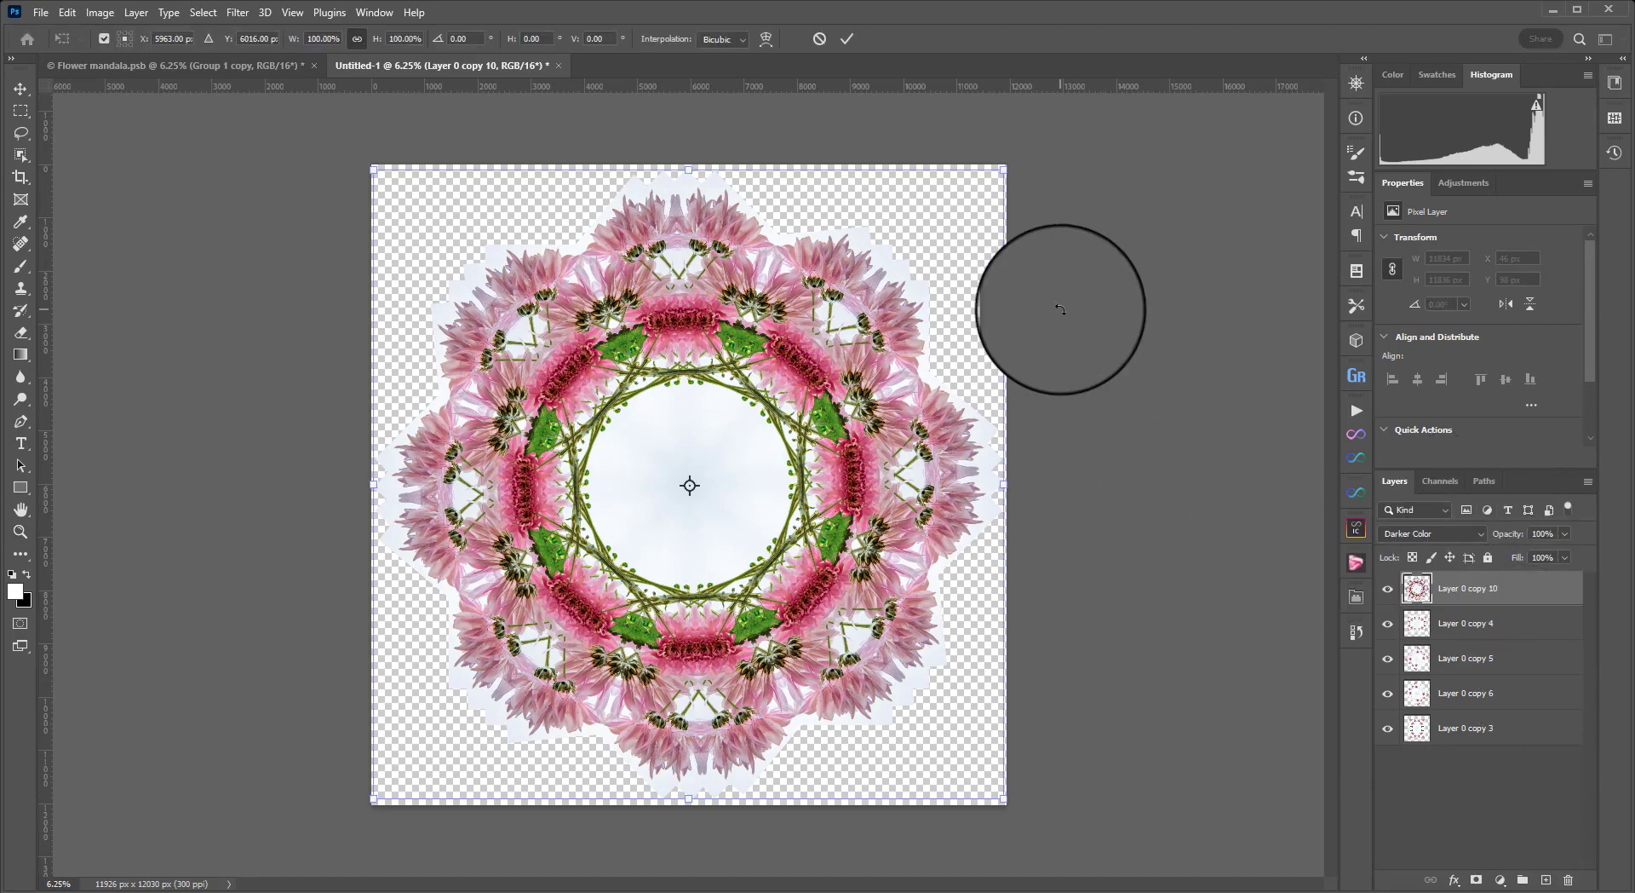
{"action": "left_click_drag", "start_coordinate": [1060, 308], "coordinate": [1090, 512]}
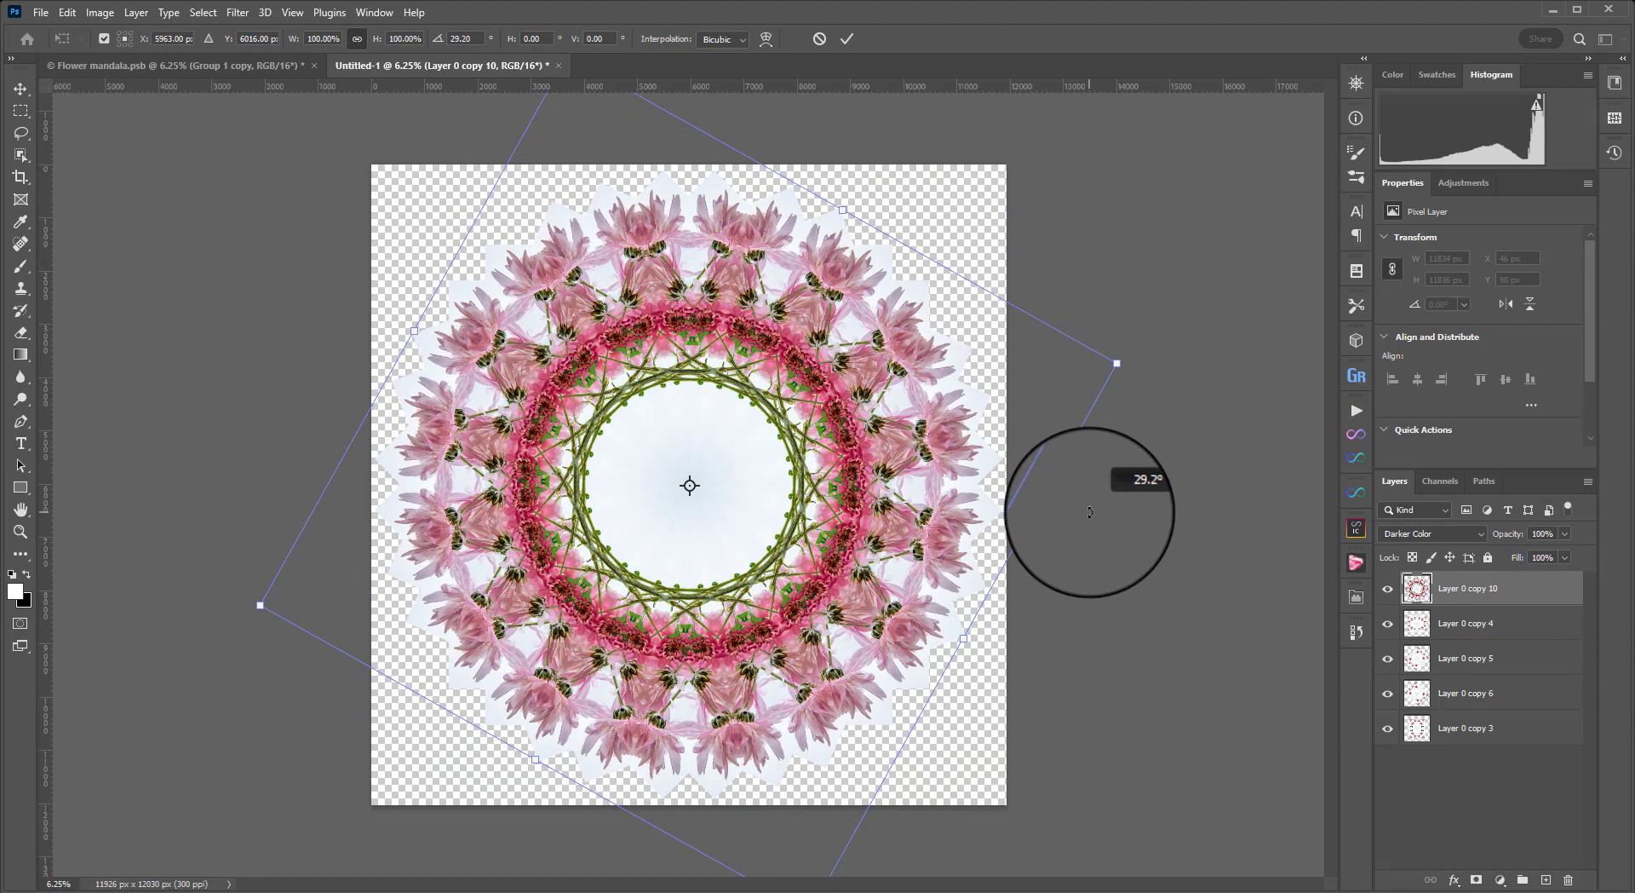
{"action": "key", "text": "Return"}
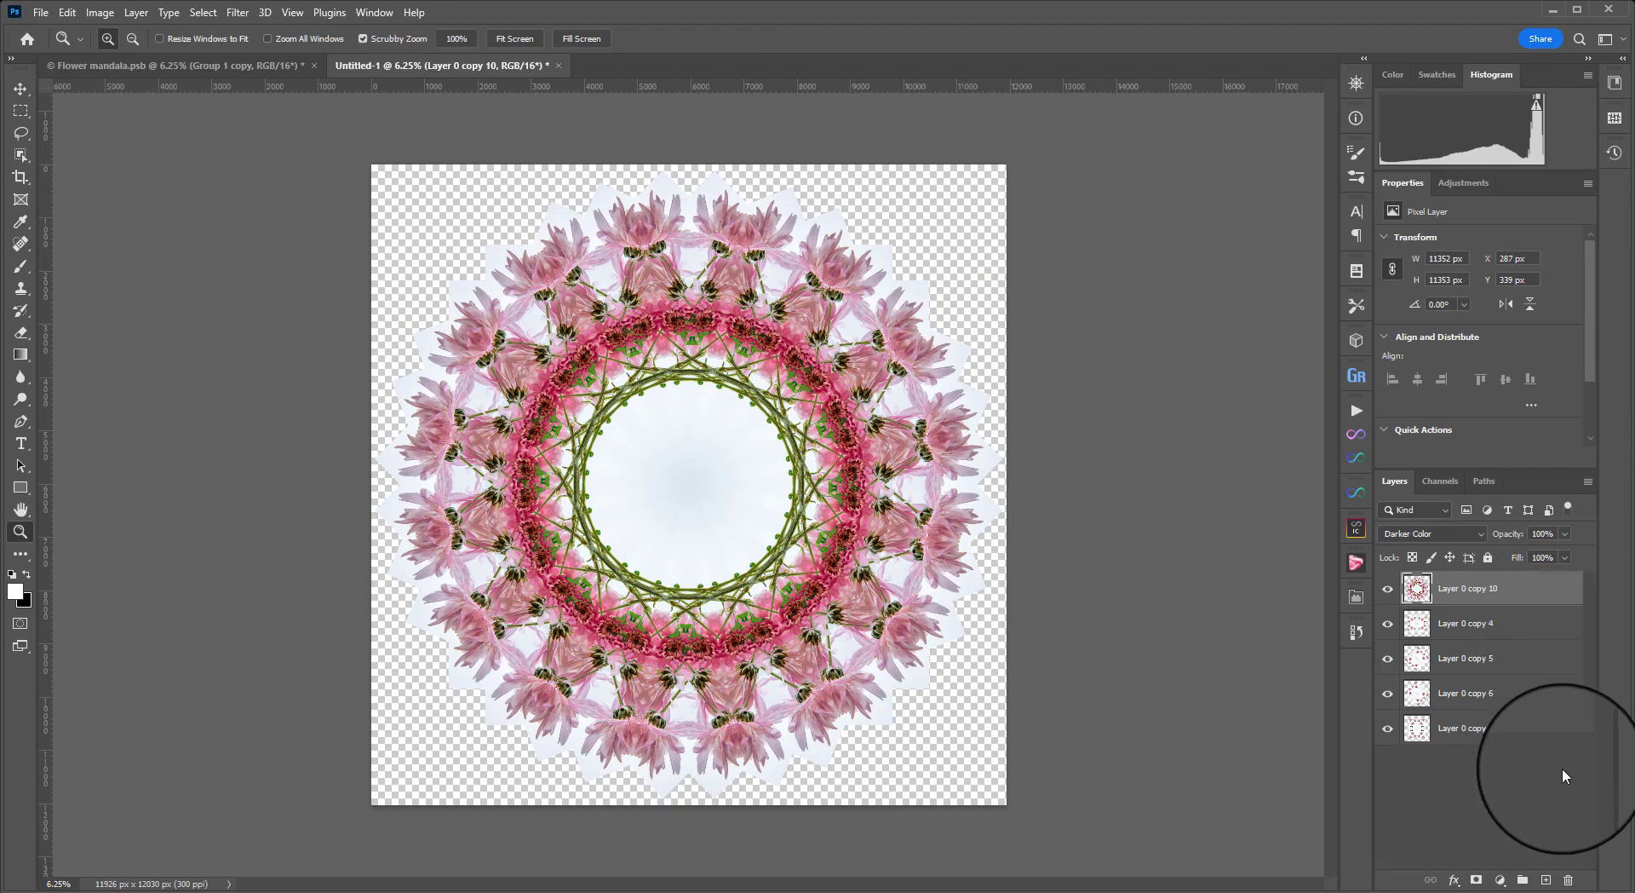
Add a white (ffffff) solid color fill layer and place it beneath all the mandala layers
{"action": "left_click", "coordinate": [1504, 886]}
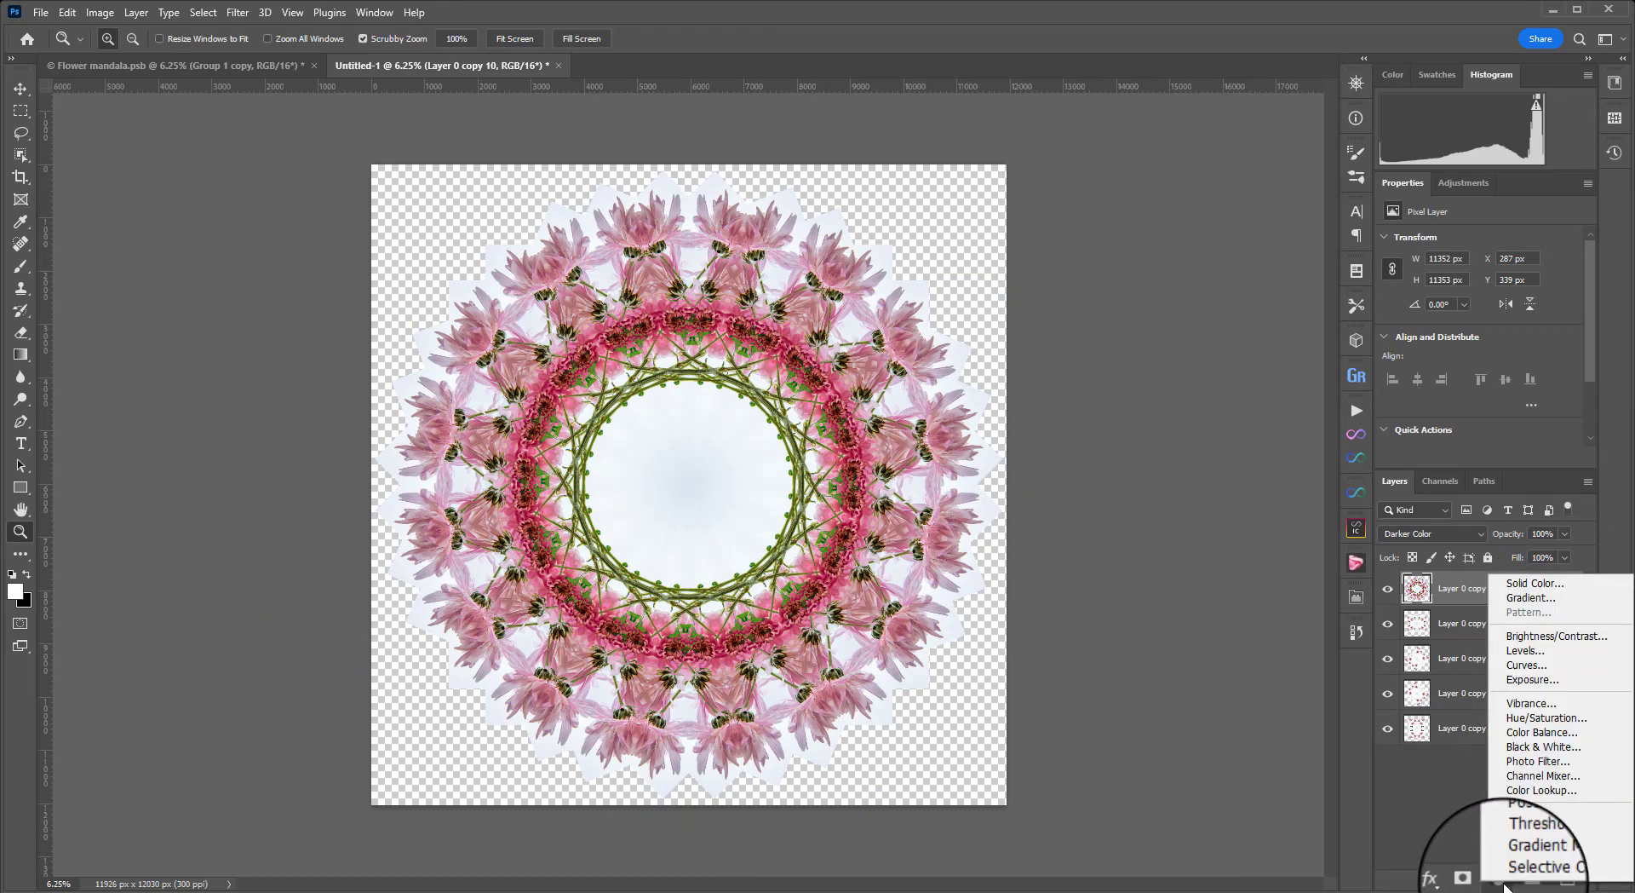
{"action": "left_click", "coordinate": [1537, 538]}
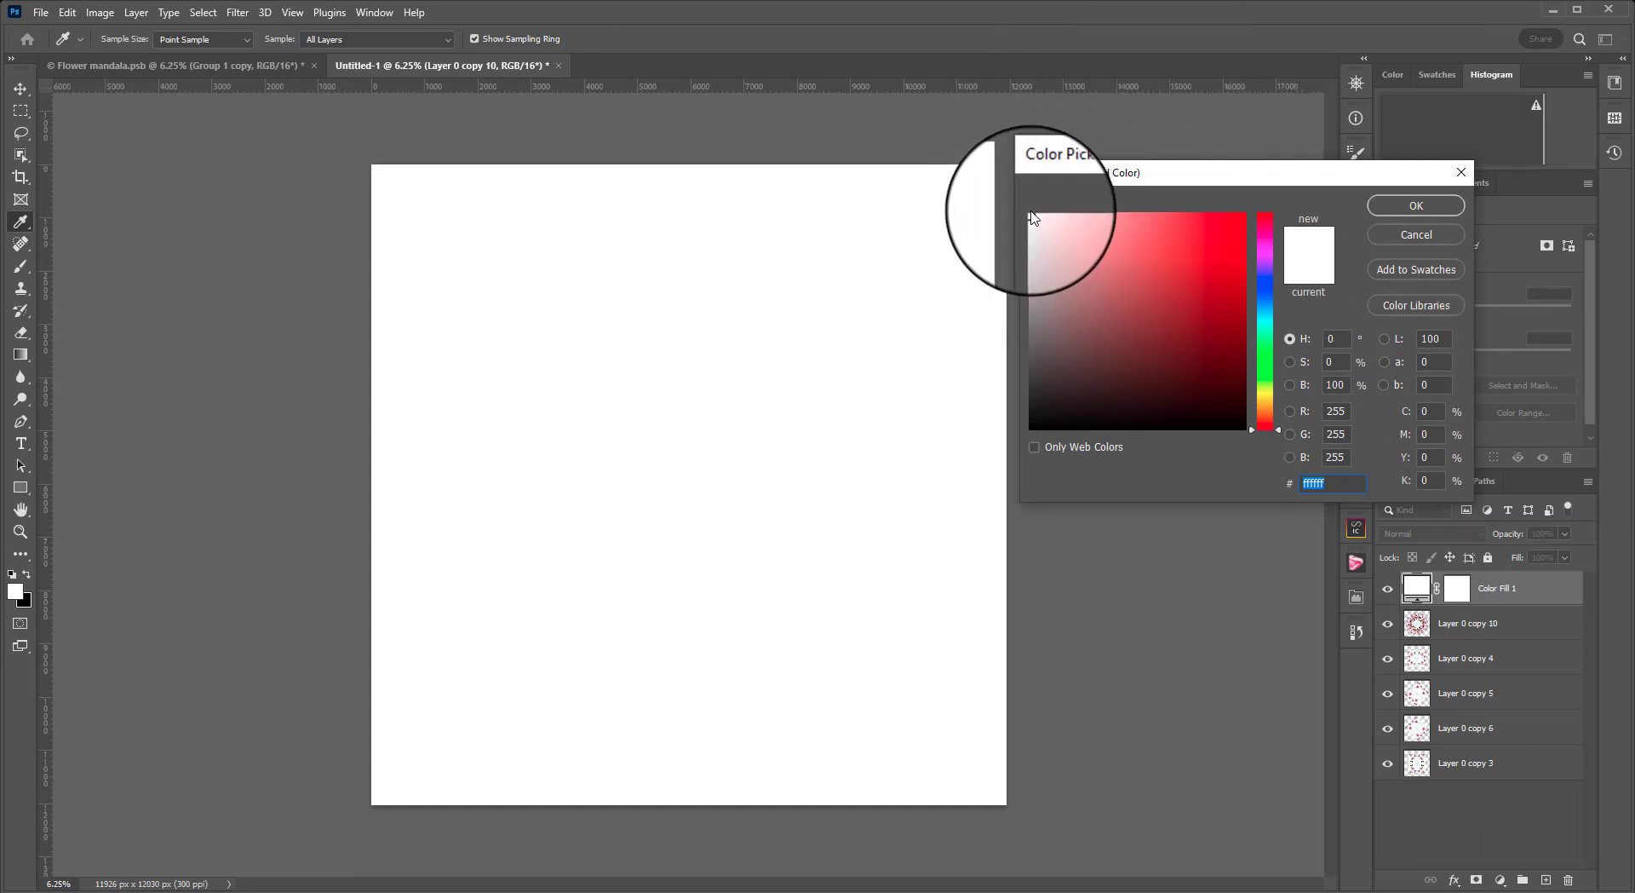
{"action": "left_click", "coordinate": [1416, 212]}
{"action": "left_click_drag", "start_coordinate": [1495, 596], "coordinate": [1497, 777]}
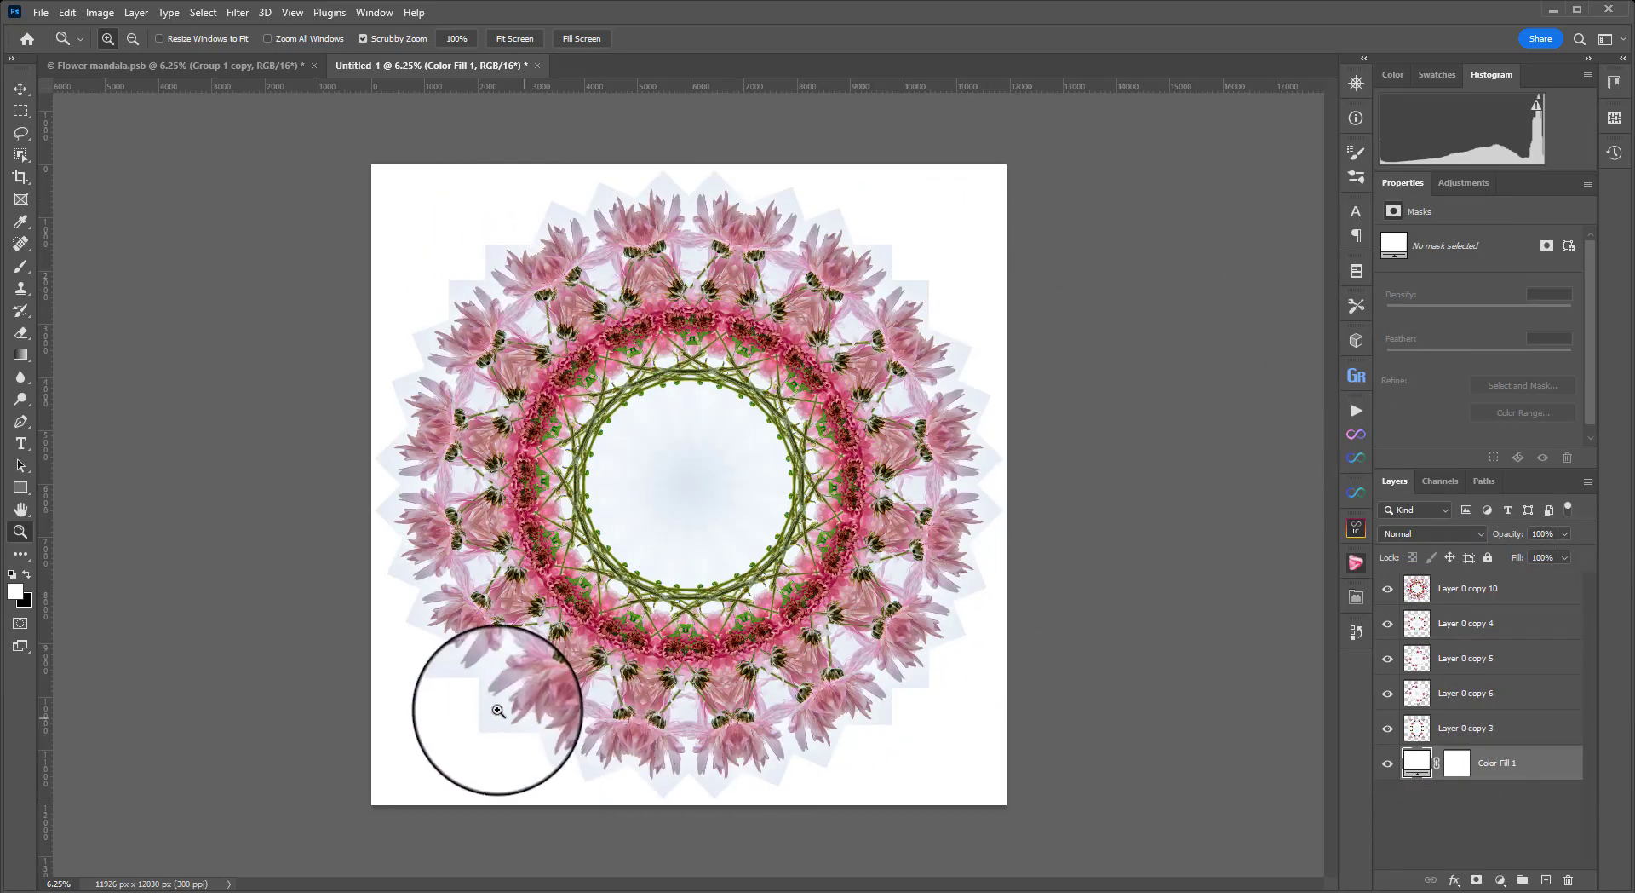
Change the background fill to the pale blue ebeff6 sampled from the mandala's light areas
{"action": "double_click", "coordinate": [1417, 762]}
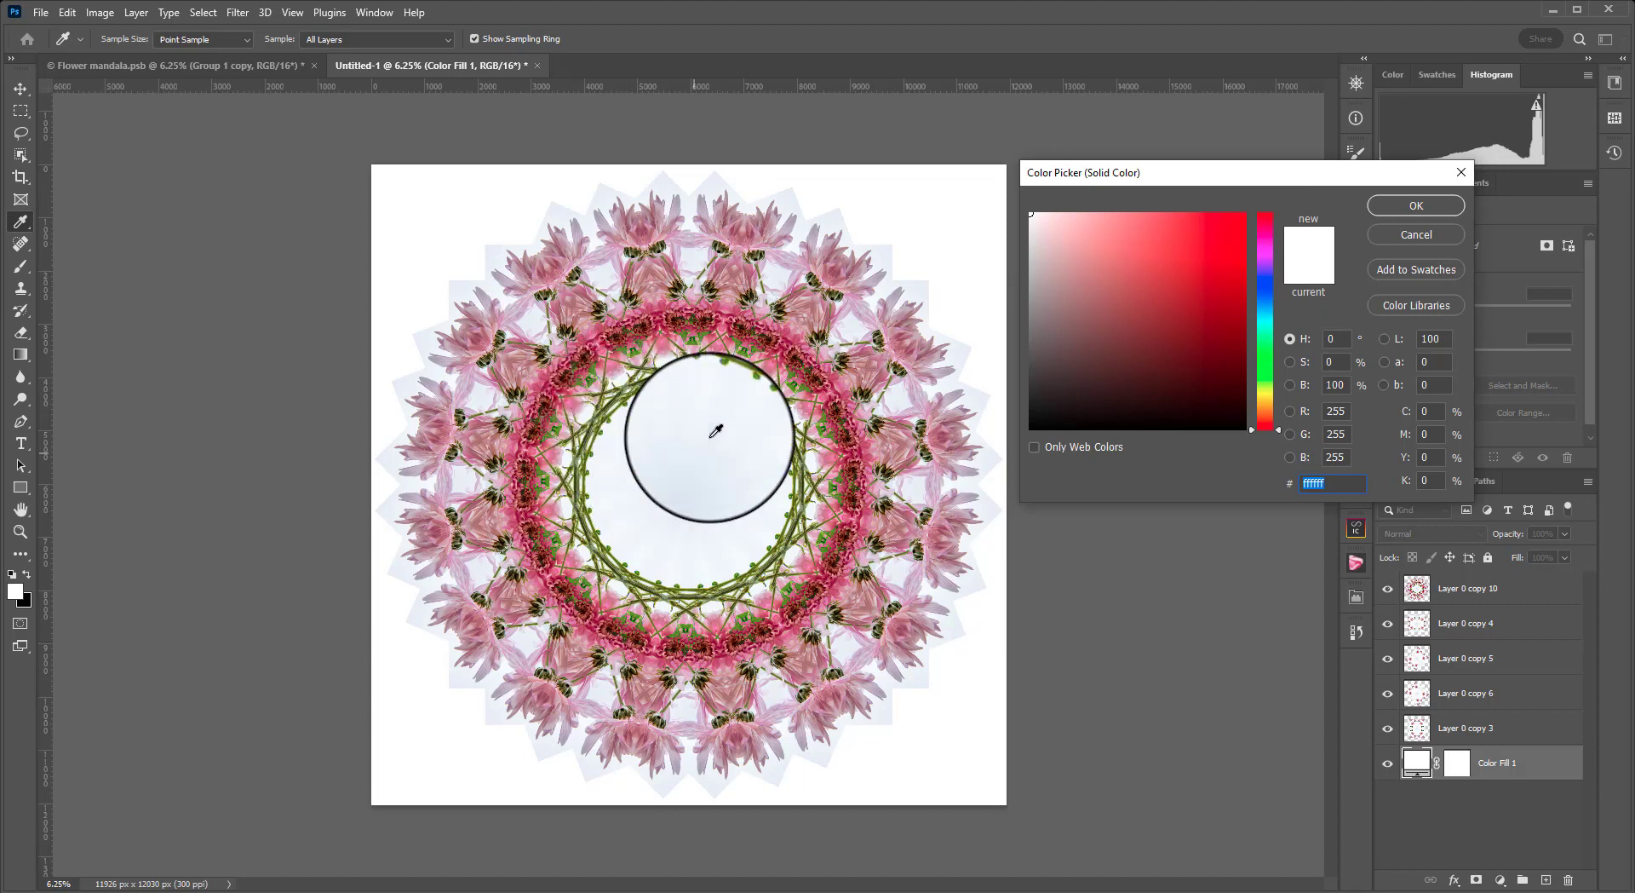
{"action": "left_click_drag", "start_coordinate": [731, 405], "coordinate": [843, 212]}
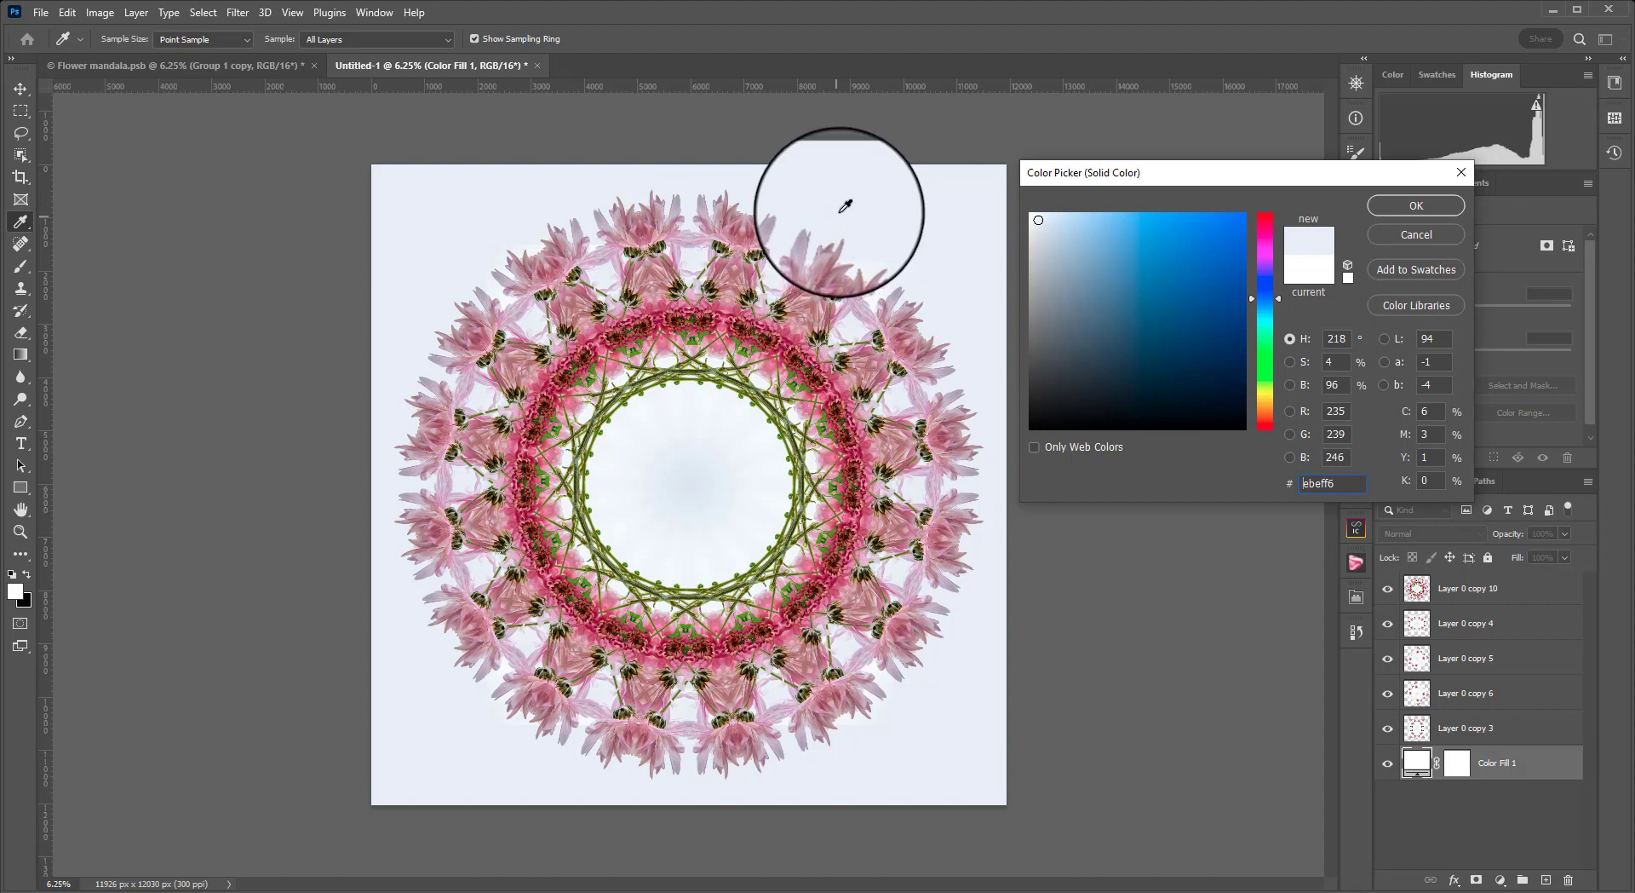
{"action": "left_click", "coordinate": [1417, 205]}
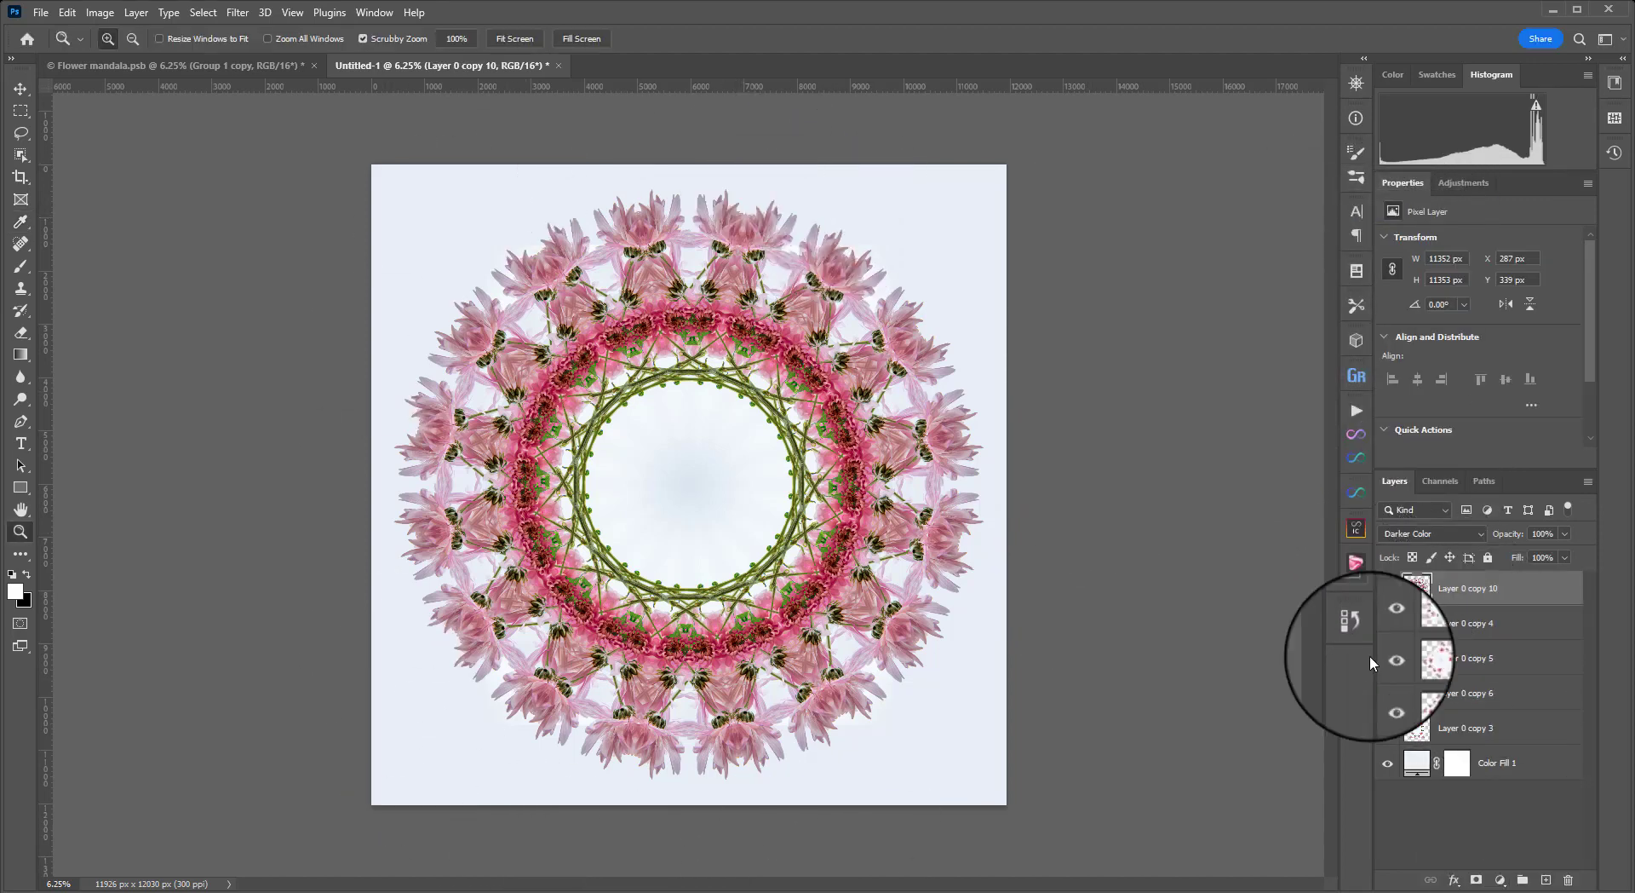
Add a Levels adjustment above the mandala layers with the black input at about 13 and the white input at 230
{"action": "left_click", "coordinate": [1501, 880]}
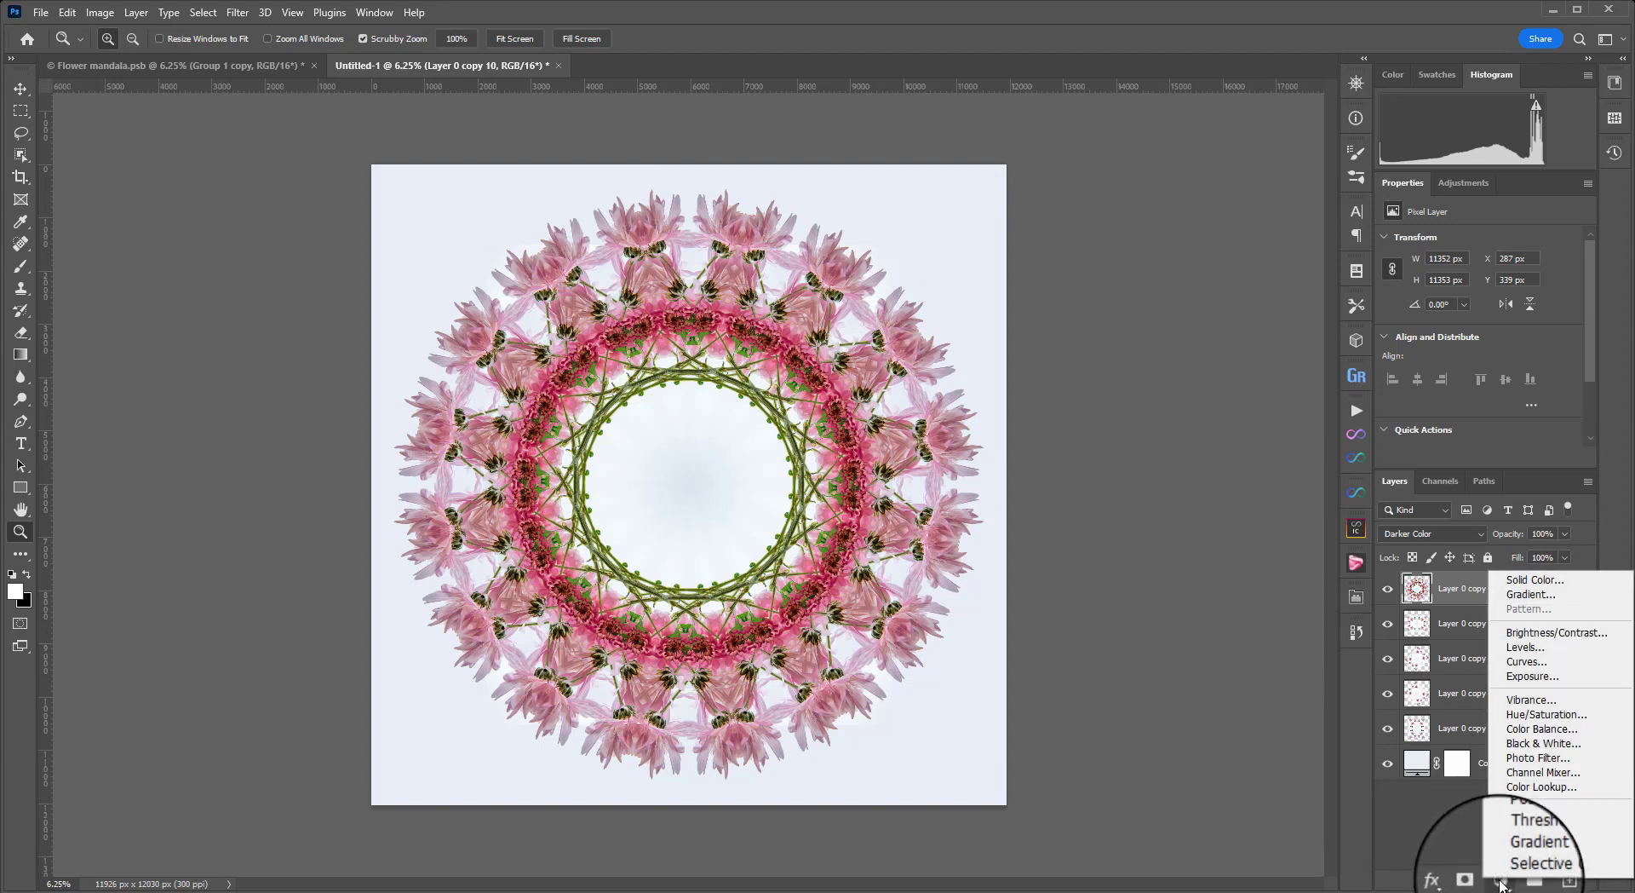
{"action": "left_click", "coordinate": [1525, 646]}
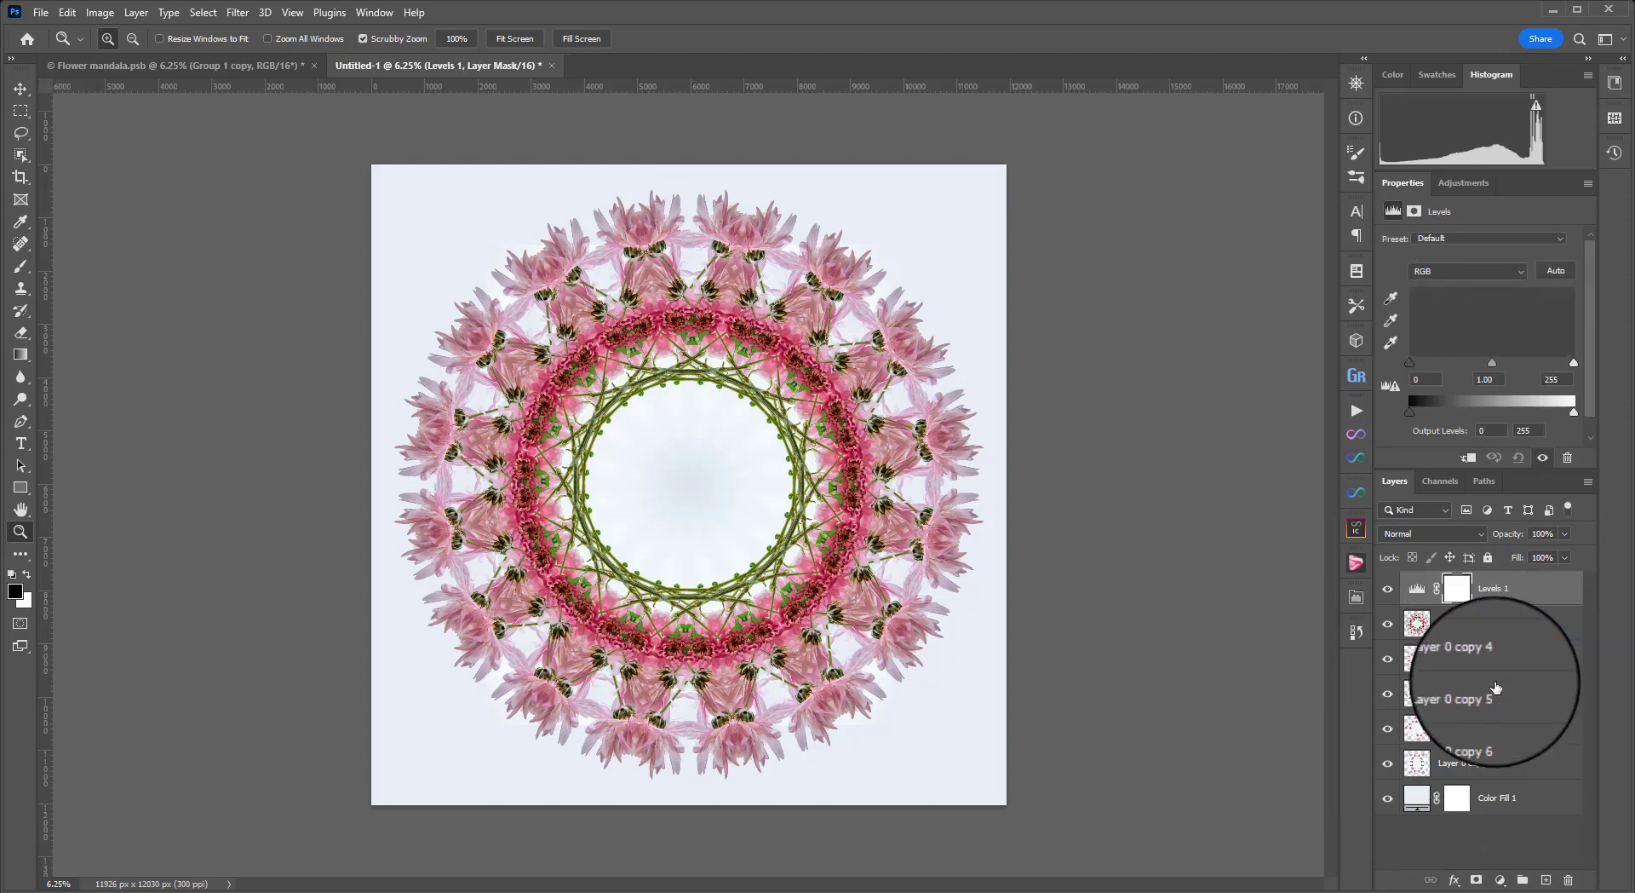
{"action": "left_click_drag", "start_coordinate": [1583, 364], "coordinate": [1419, 368]}
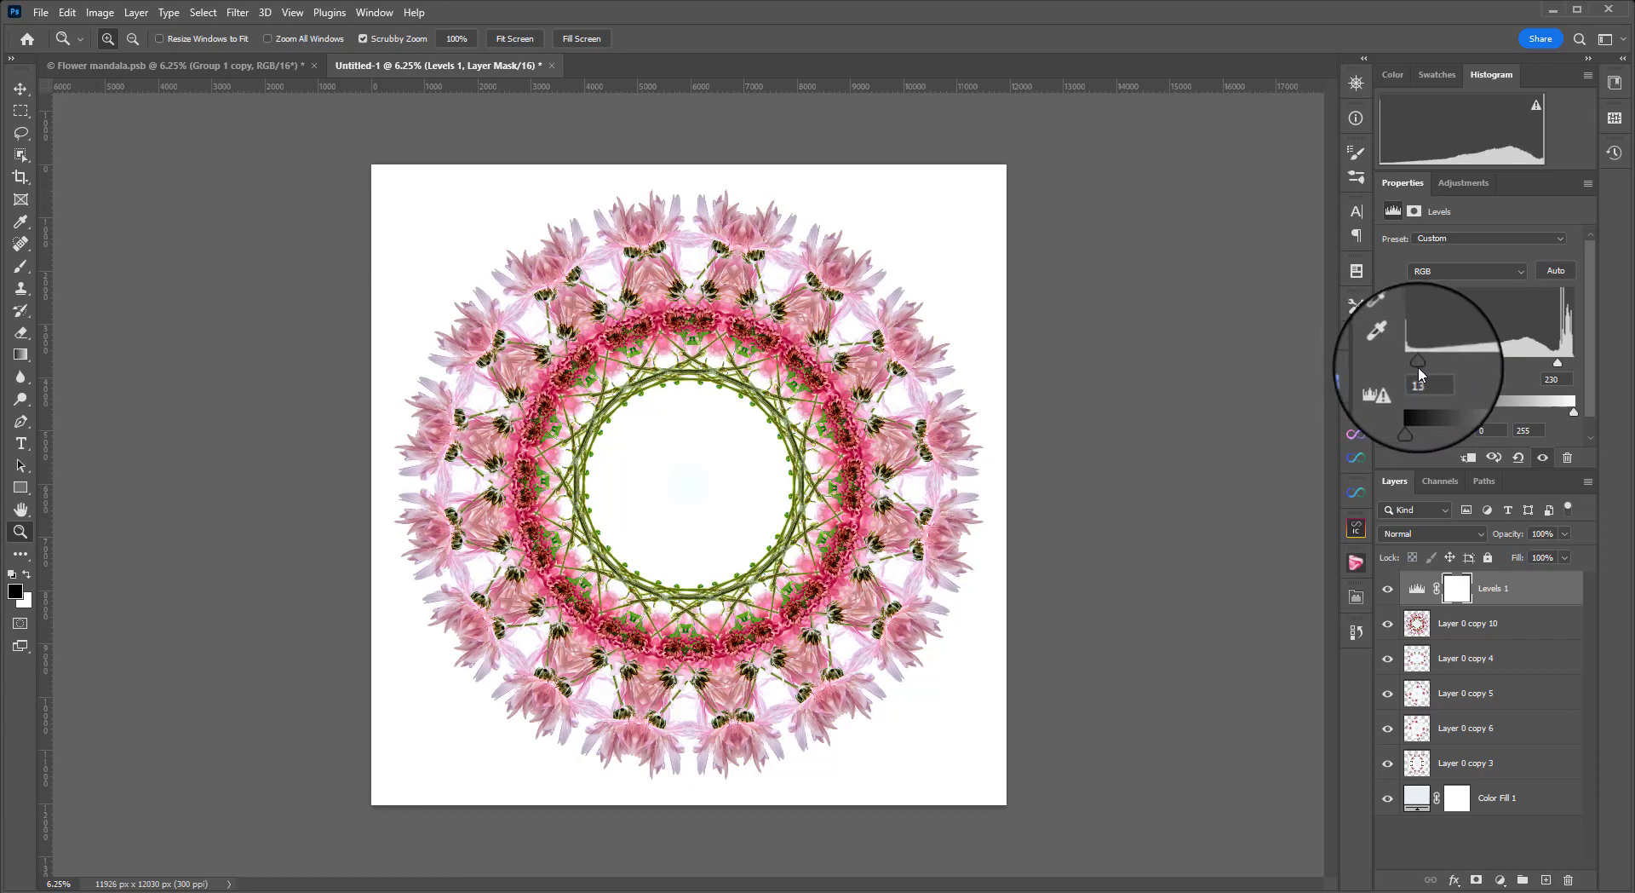